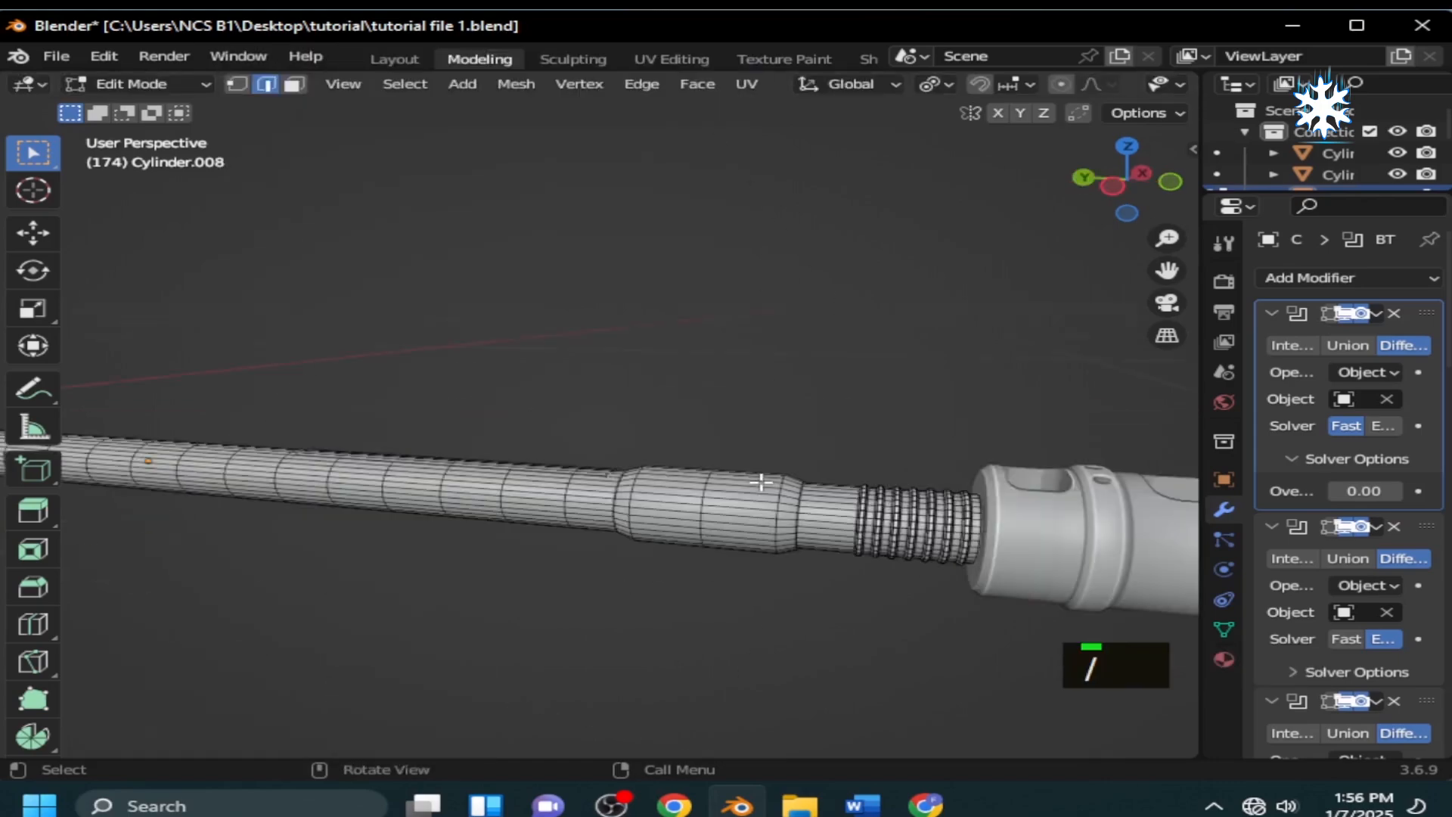
key("Tab")
middle_click_drag(613, 484, 545, 368)
scroll(639, 515, "up", 5)
scroll(545, 369, "up", 3)
left_click(410, 583)
key("g")
key("z")
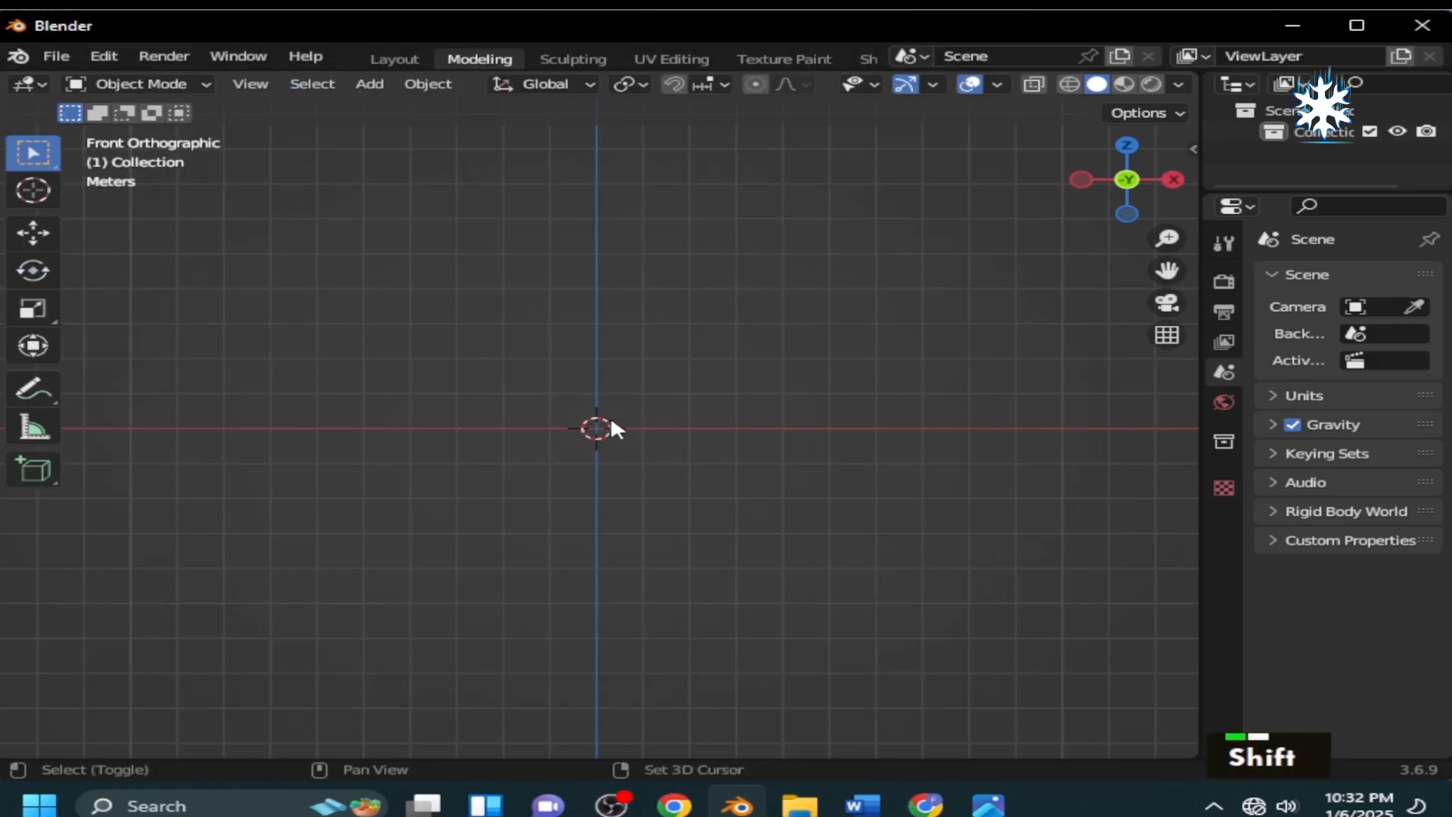
Add an upright mesh plane at the origin, facing the right view, and scale it by 0.9 along Y.
key("shift+a")
mouse_move(591, 345)
left_click(724, 343)
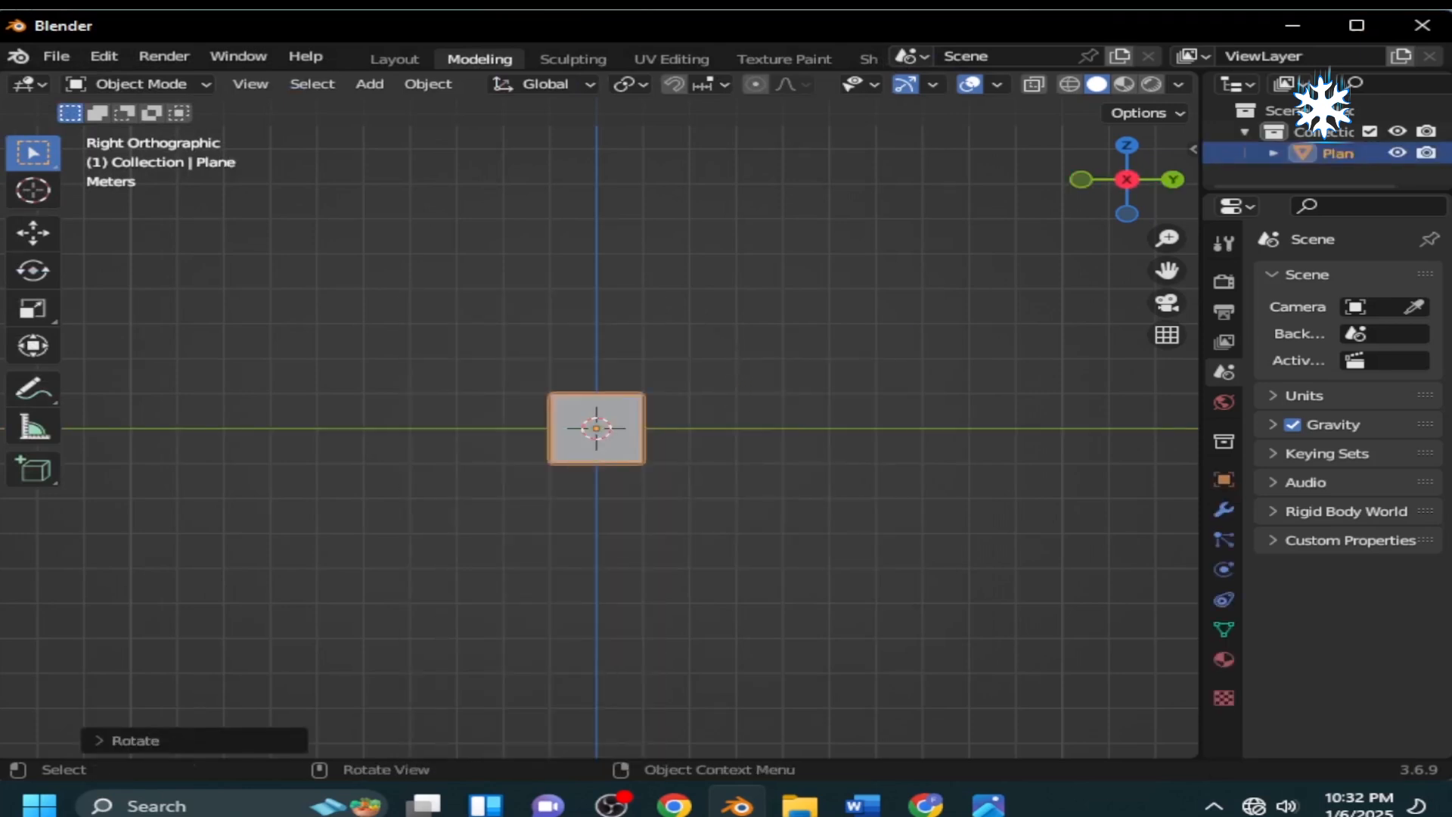
type("s")
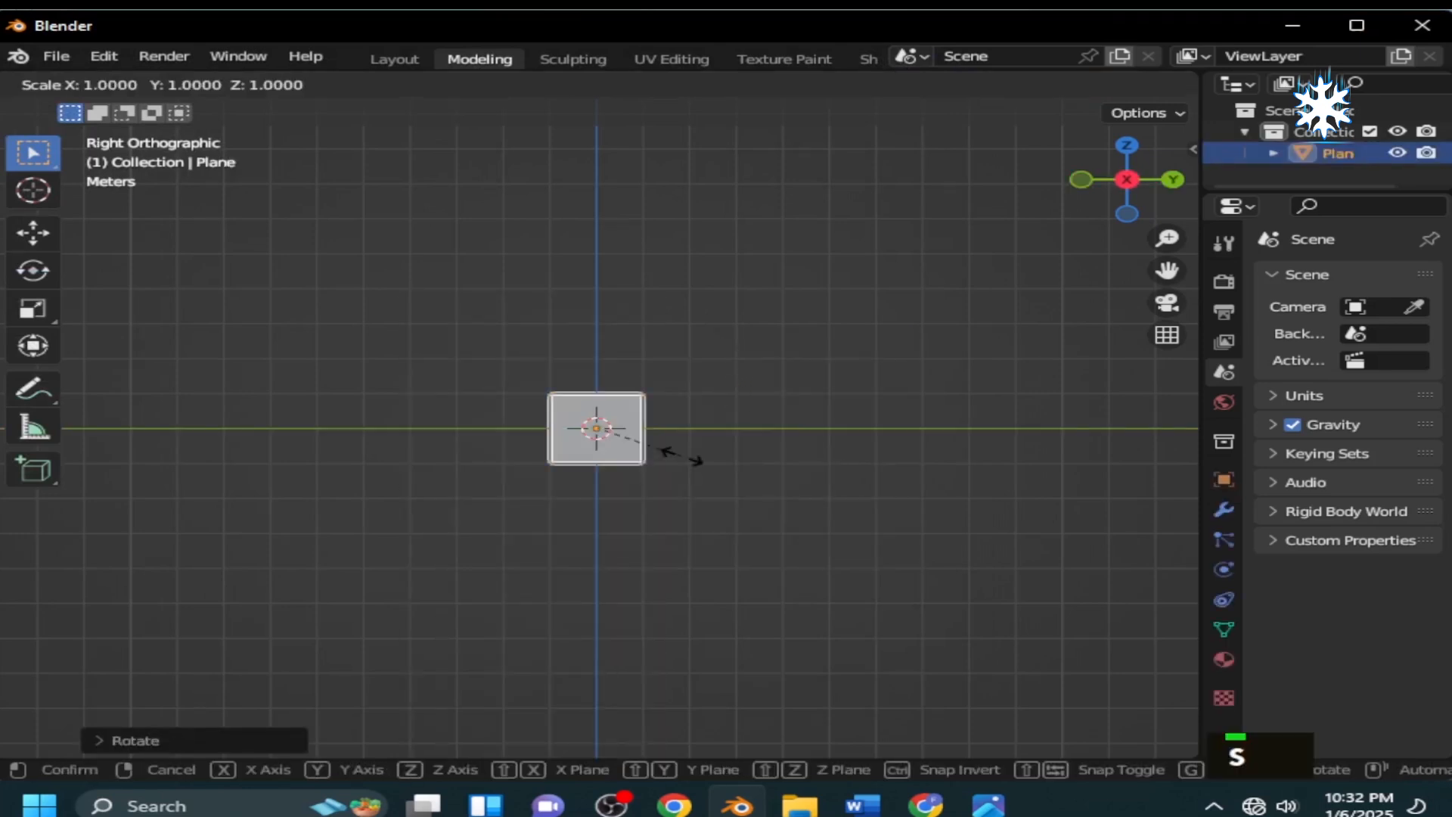
type(".9")
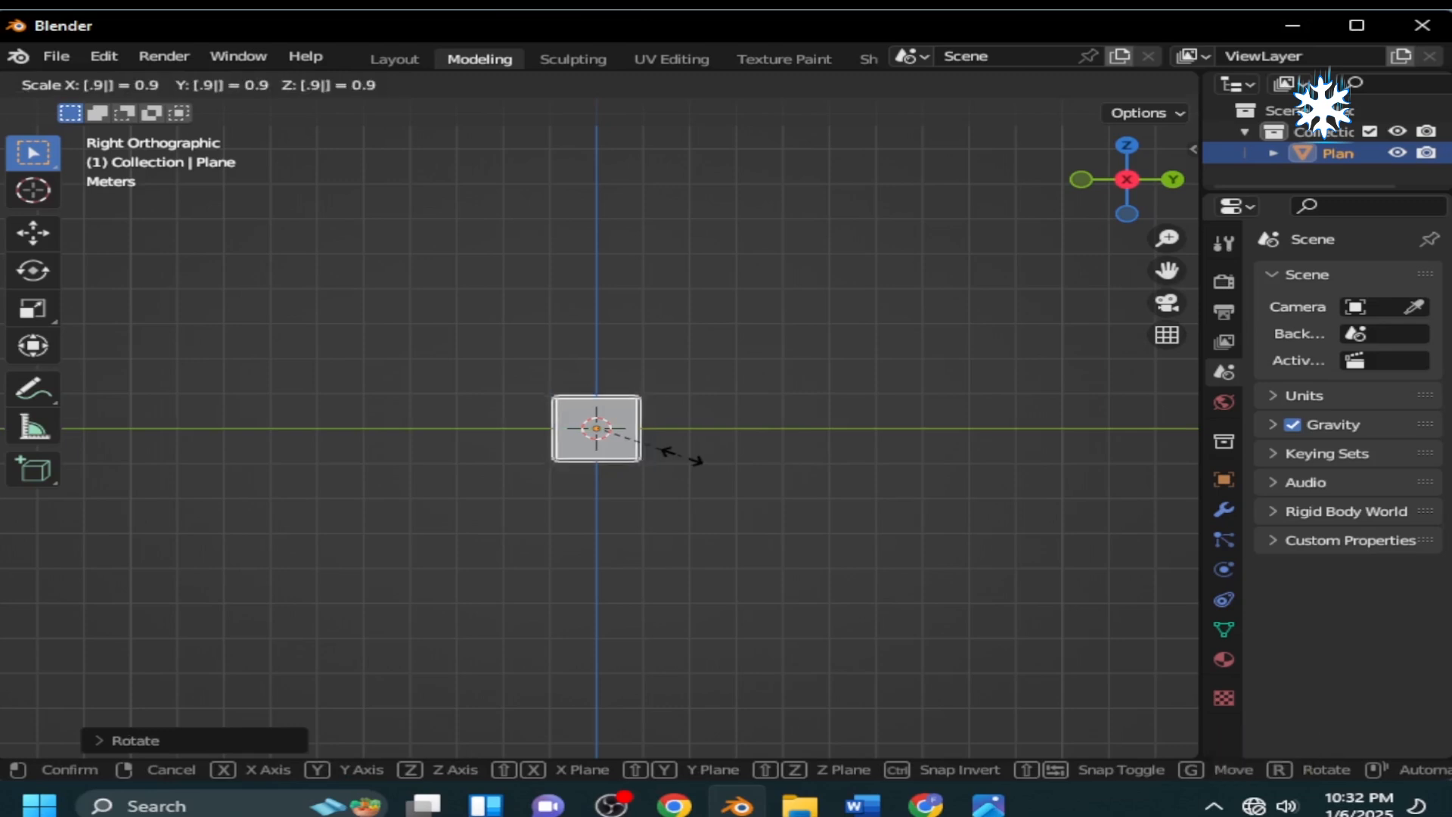
type("y")
key("Return")
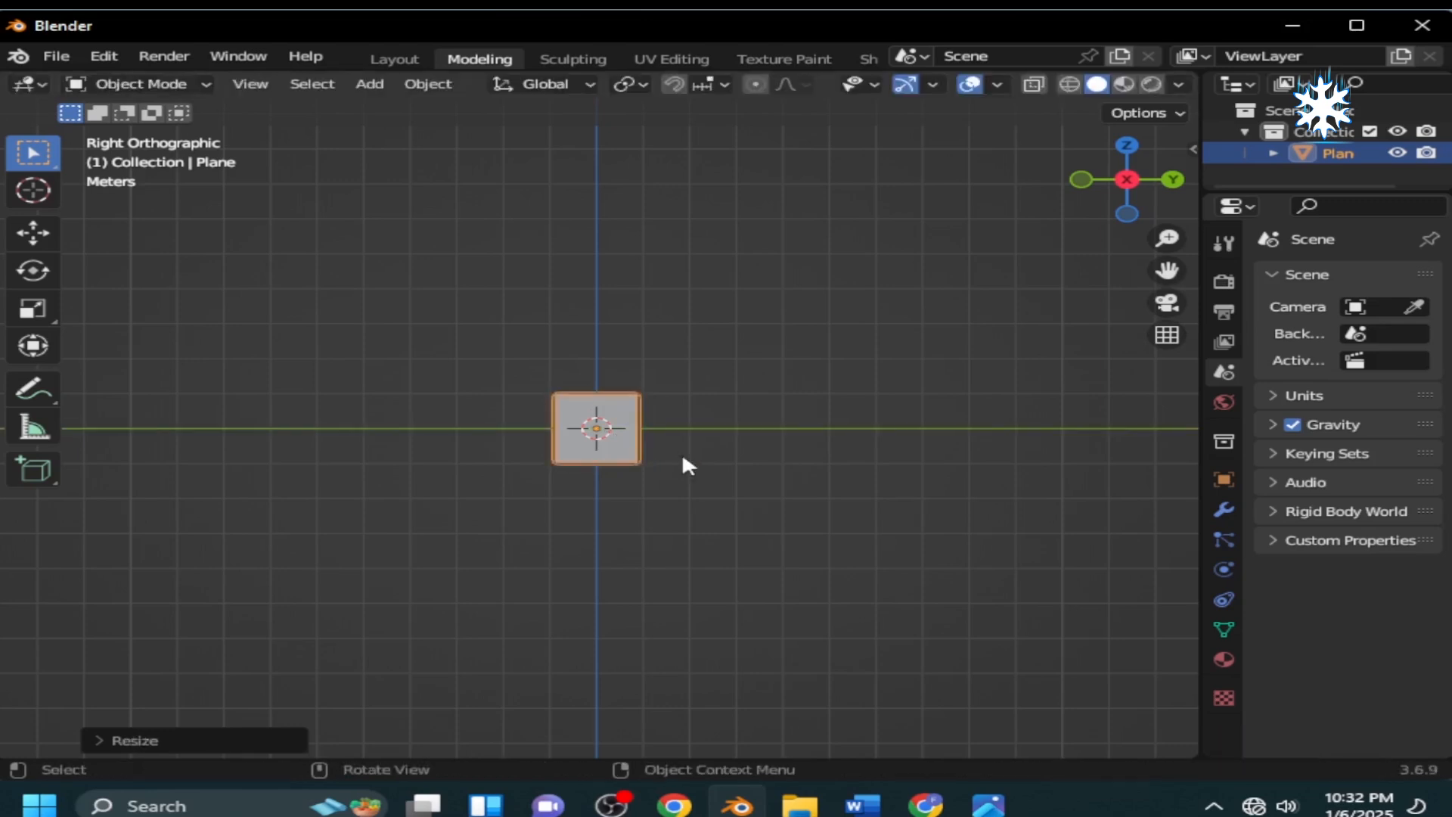
Scale the plane by 0.2 along the Z axis.
key("s")
key("z")
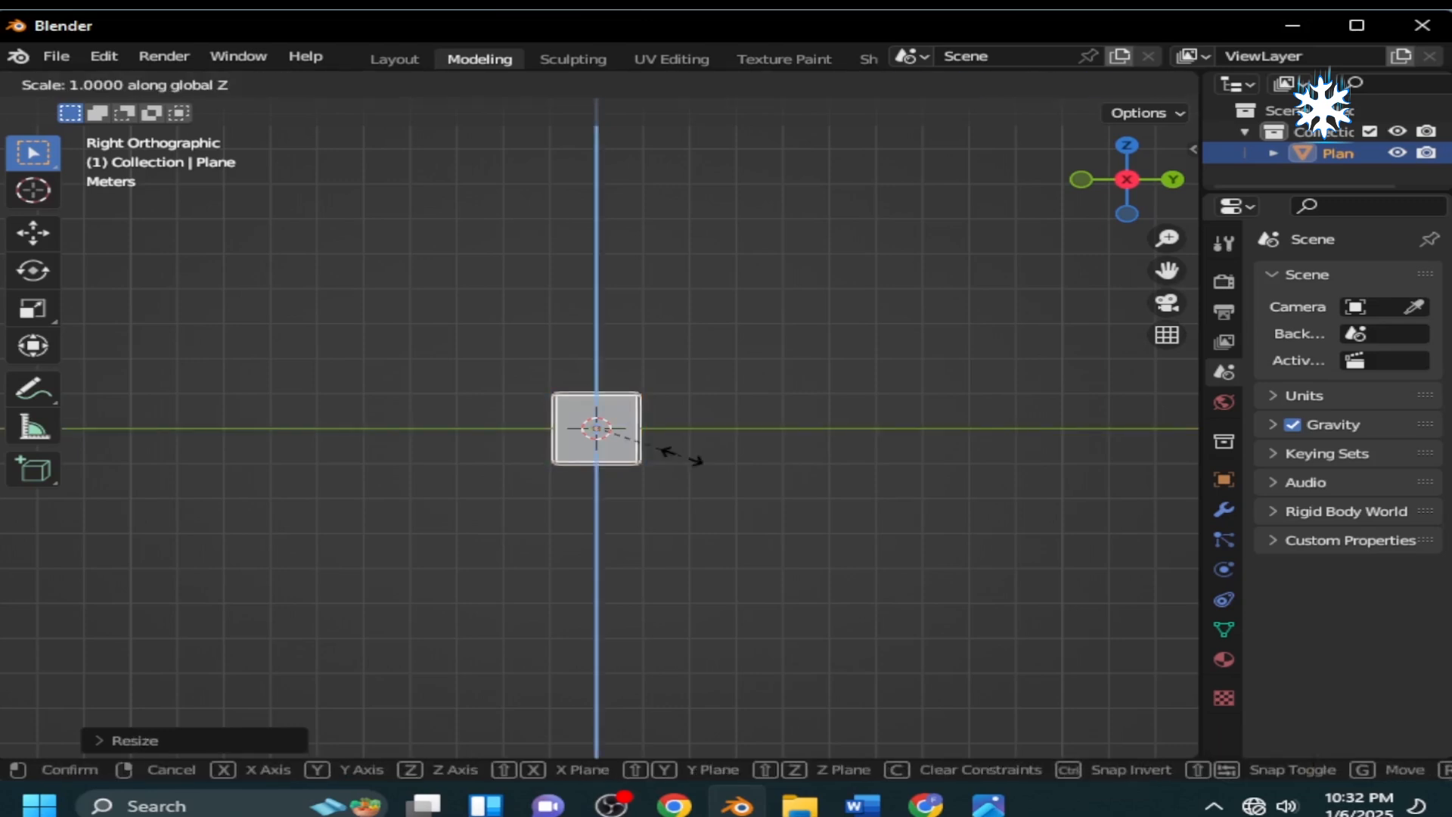
type(".2")
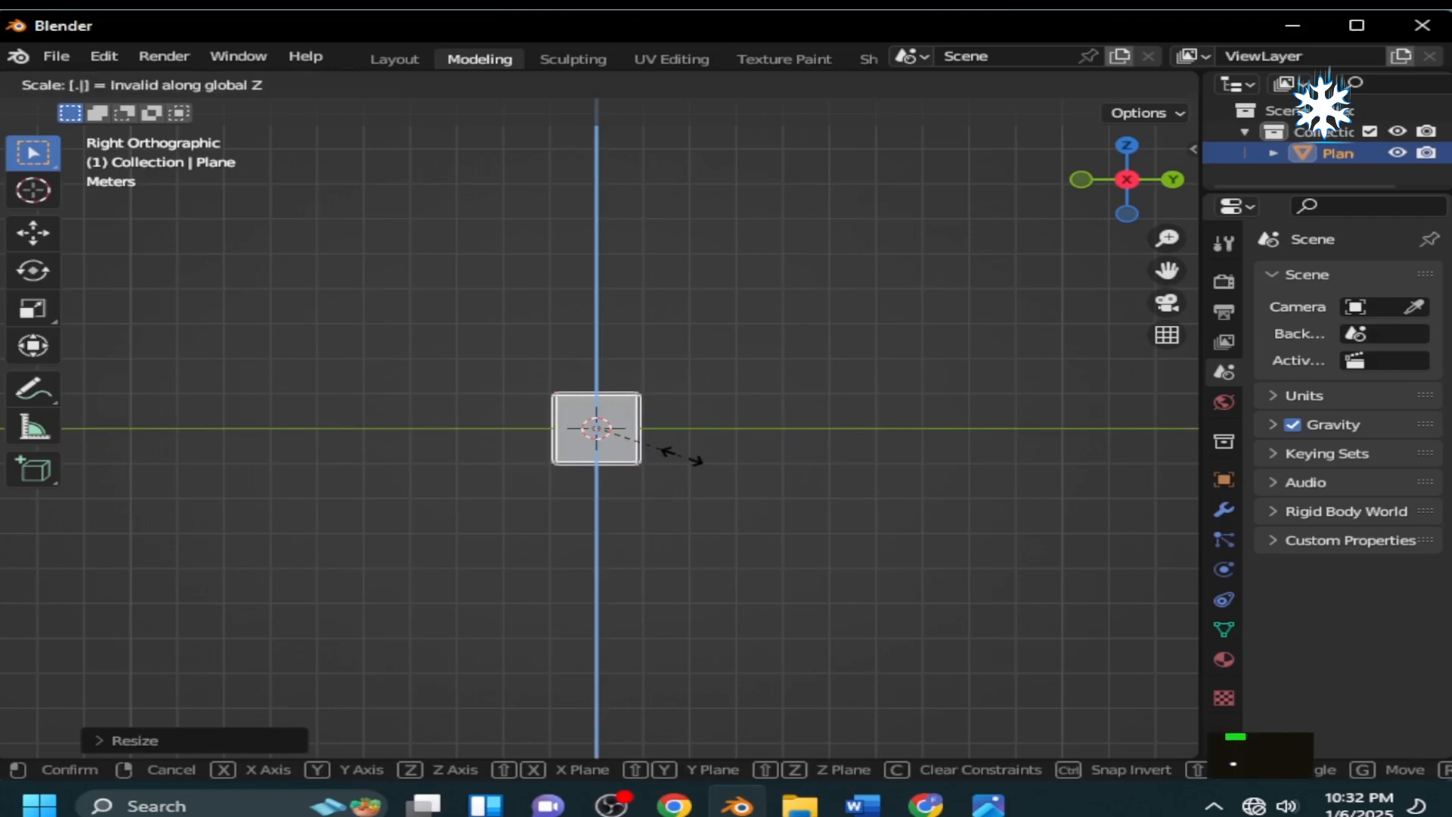
key("Return")
scroll(477, 500, "down", 5)
Scale all of the plane's geometry in Edit Mode by 0.09 along Z to form a thin strip.
key("Tab")
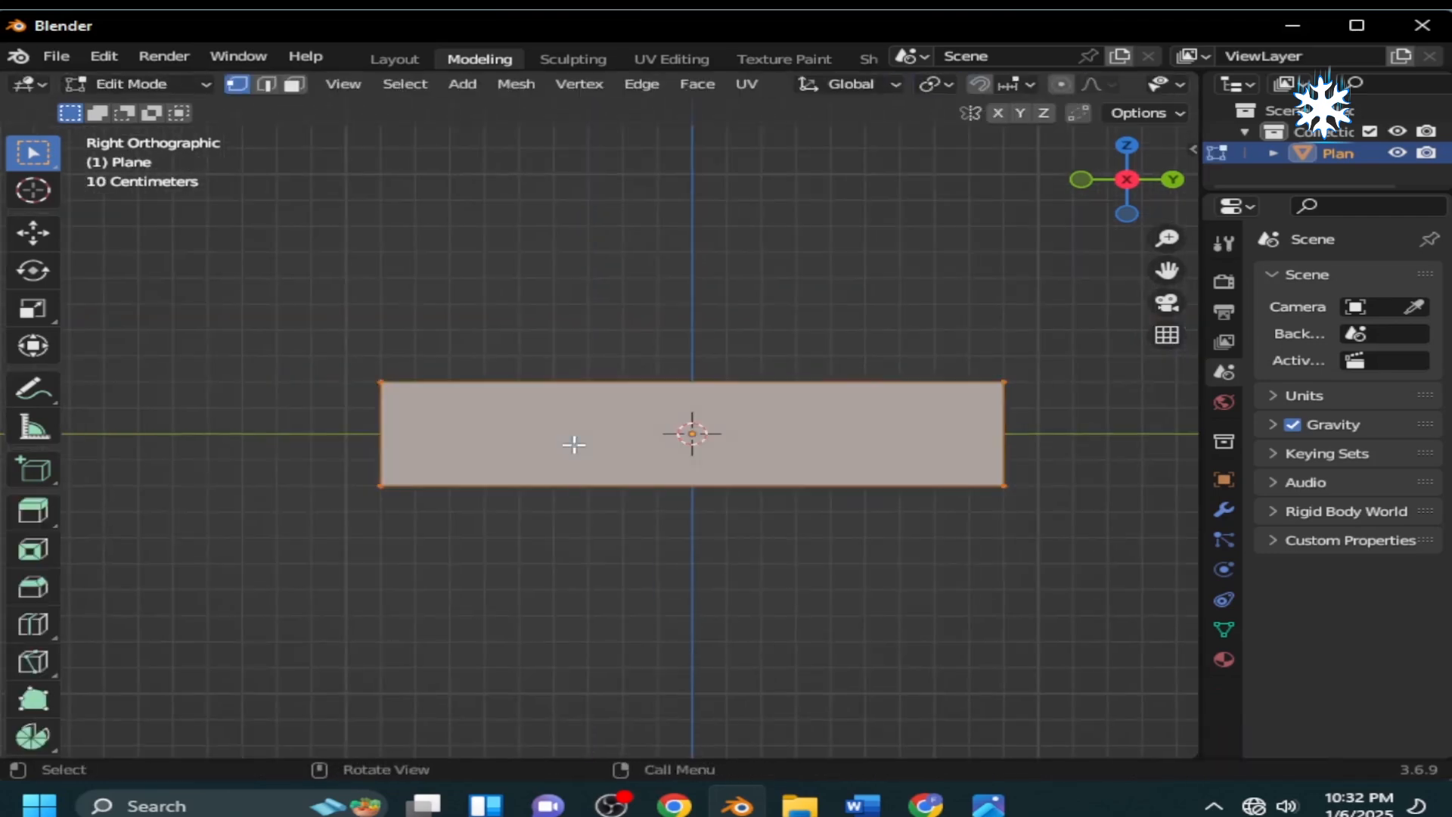
type("a")
type("sz.0")
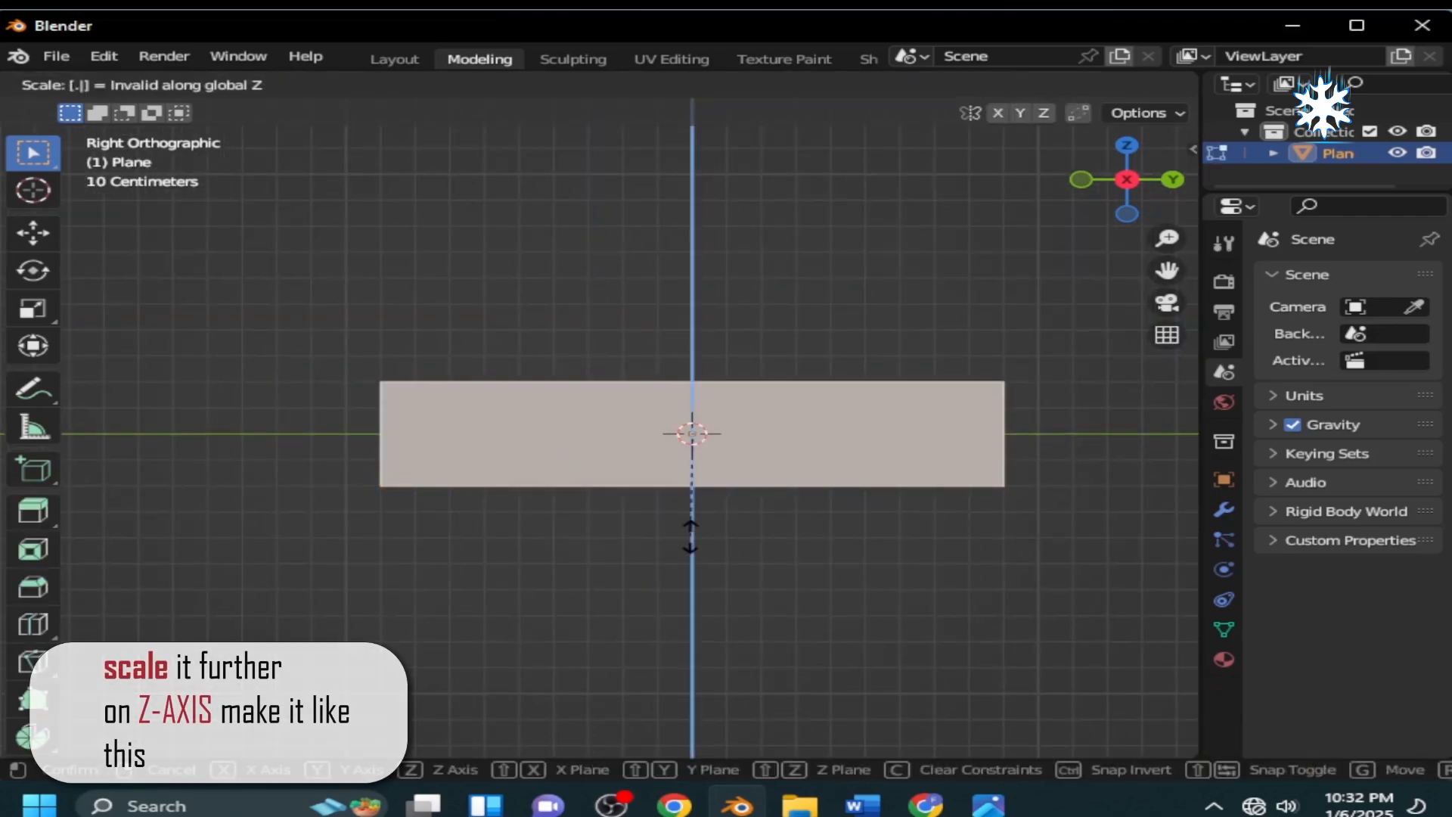
type("9")
key("Return")
scroll(618, 512, "up", 8)
middle_click_drag(502, 505, 471, 534, "shift")
key("Tab")
scroll(738, 512, "down", 7)
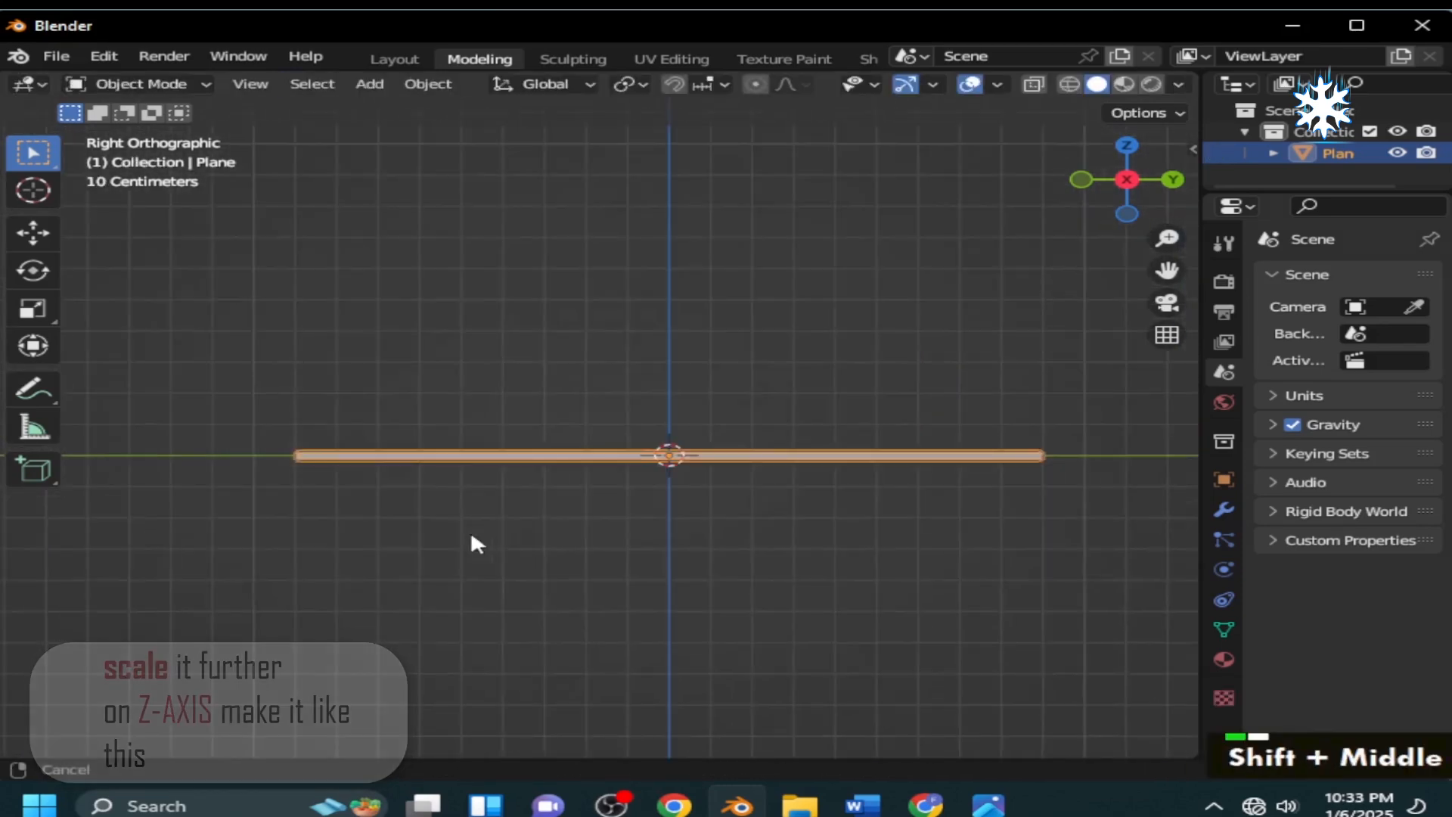
Add a mesh circle at the origin and expand its creation settings.
key("shift+a")
mouse_move(680, 342)
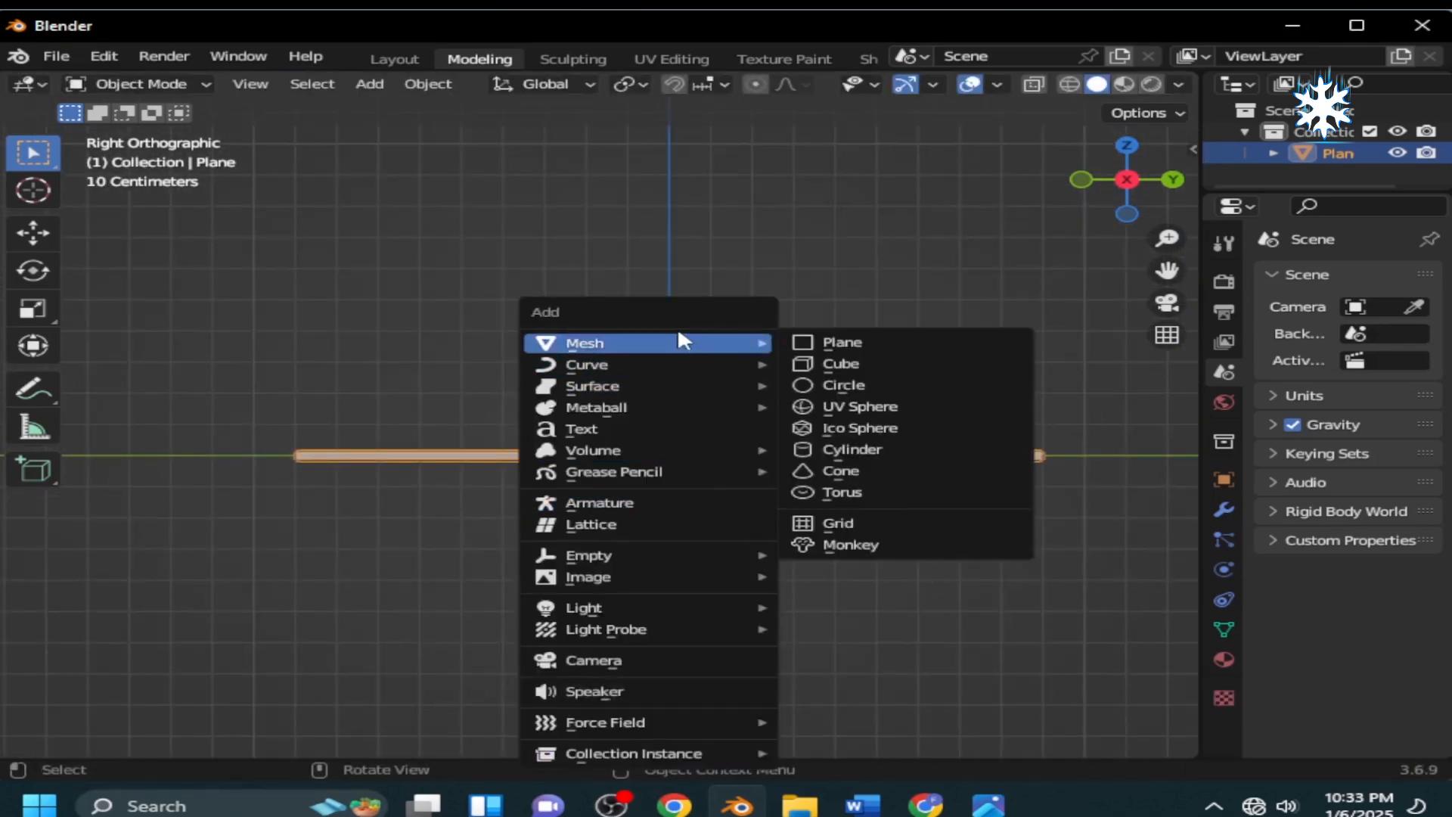
left_click(853, 387)
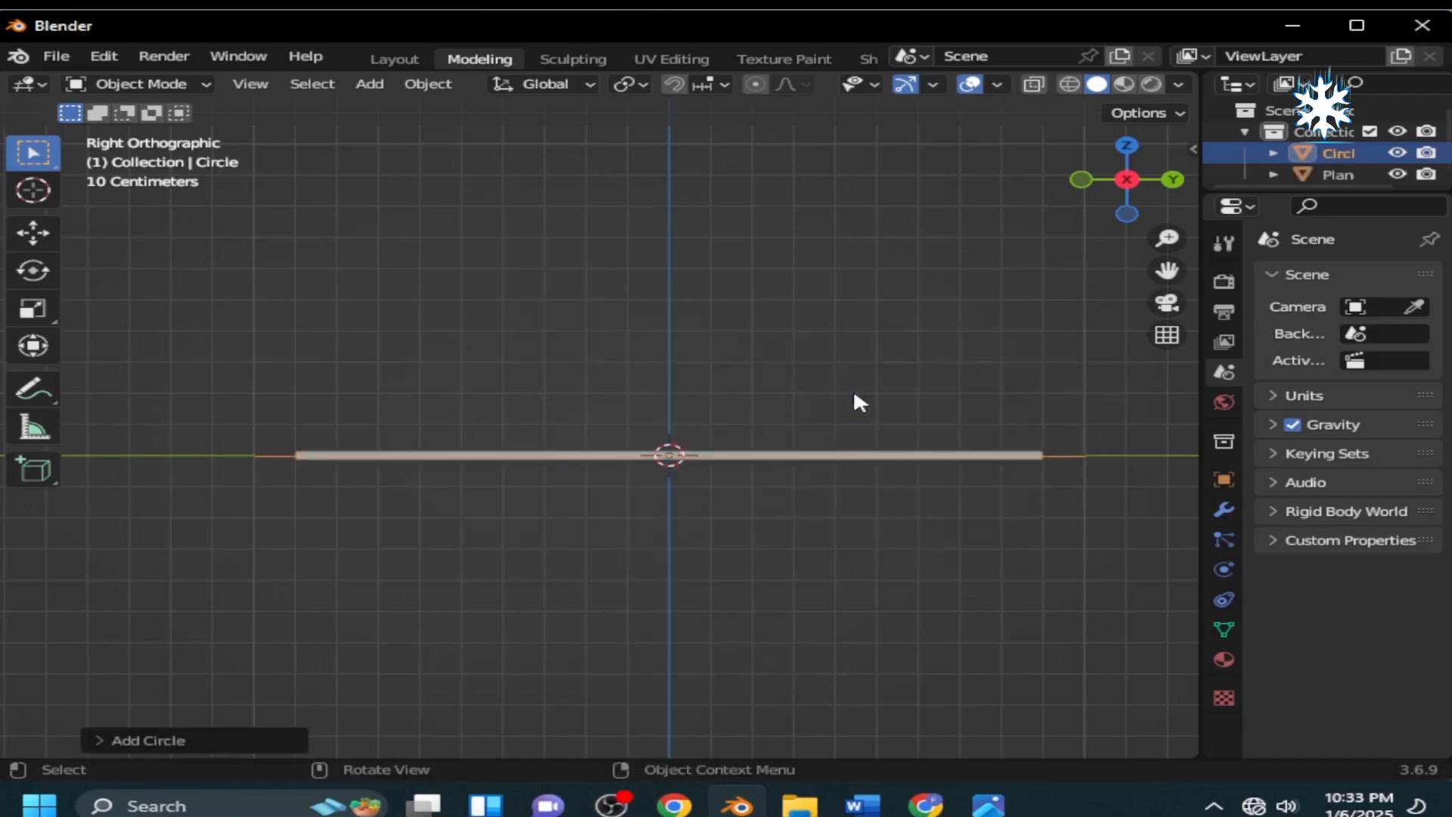
left_click(230, 741)
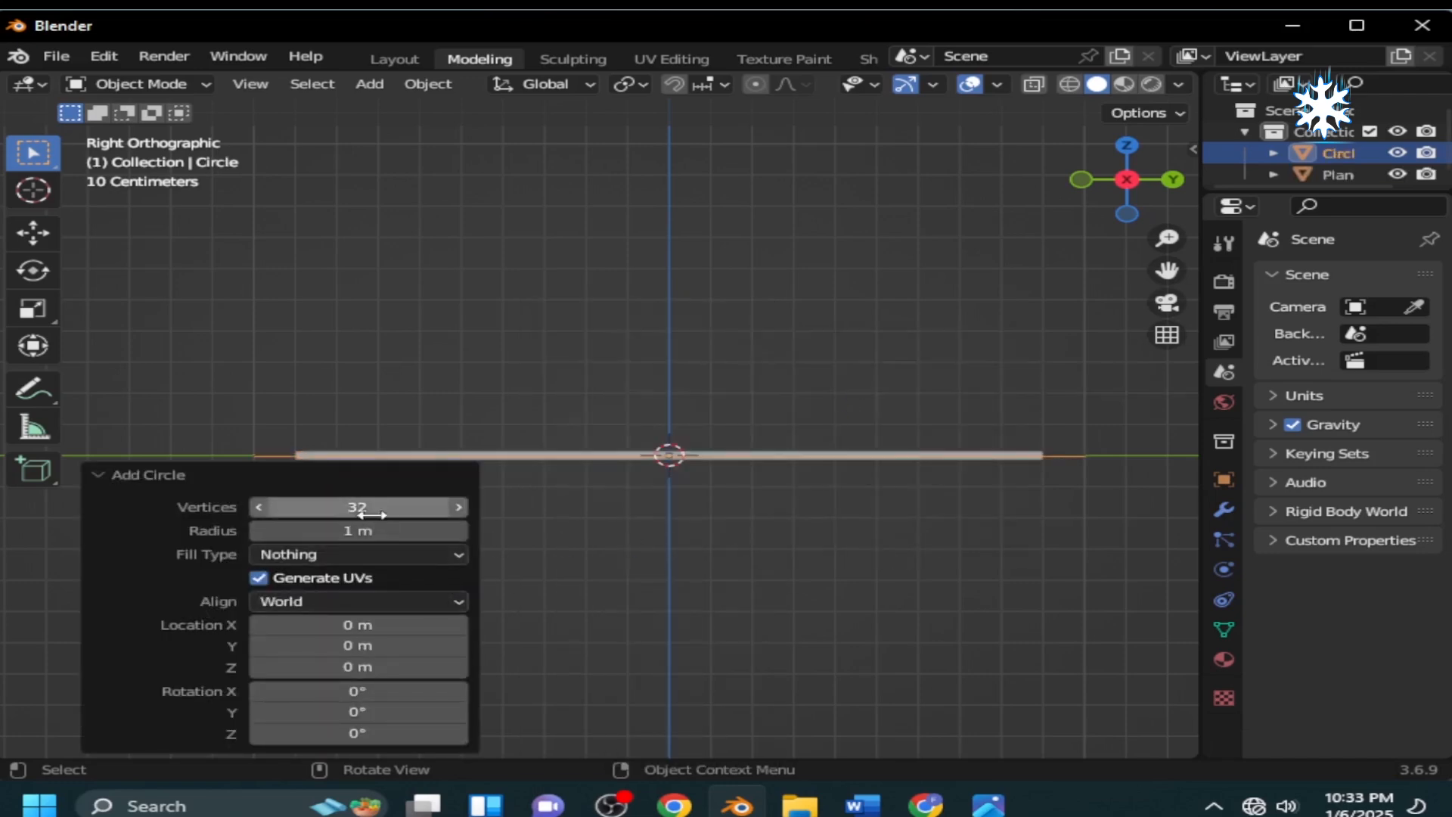
Rotate the circle's geometry 90° about the X axis in Edit Mode and return to Object Mode.
key("r")
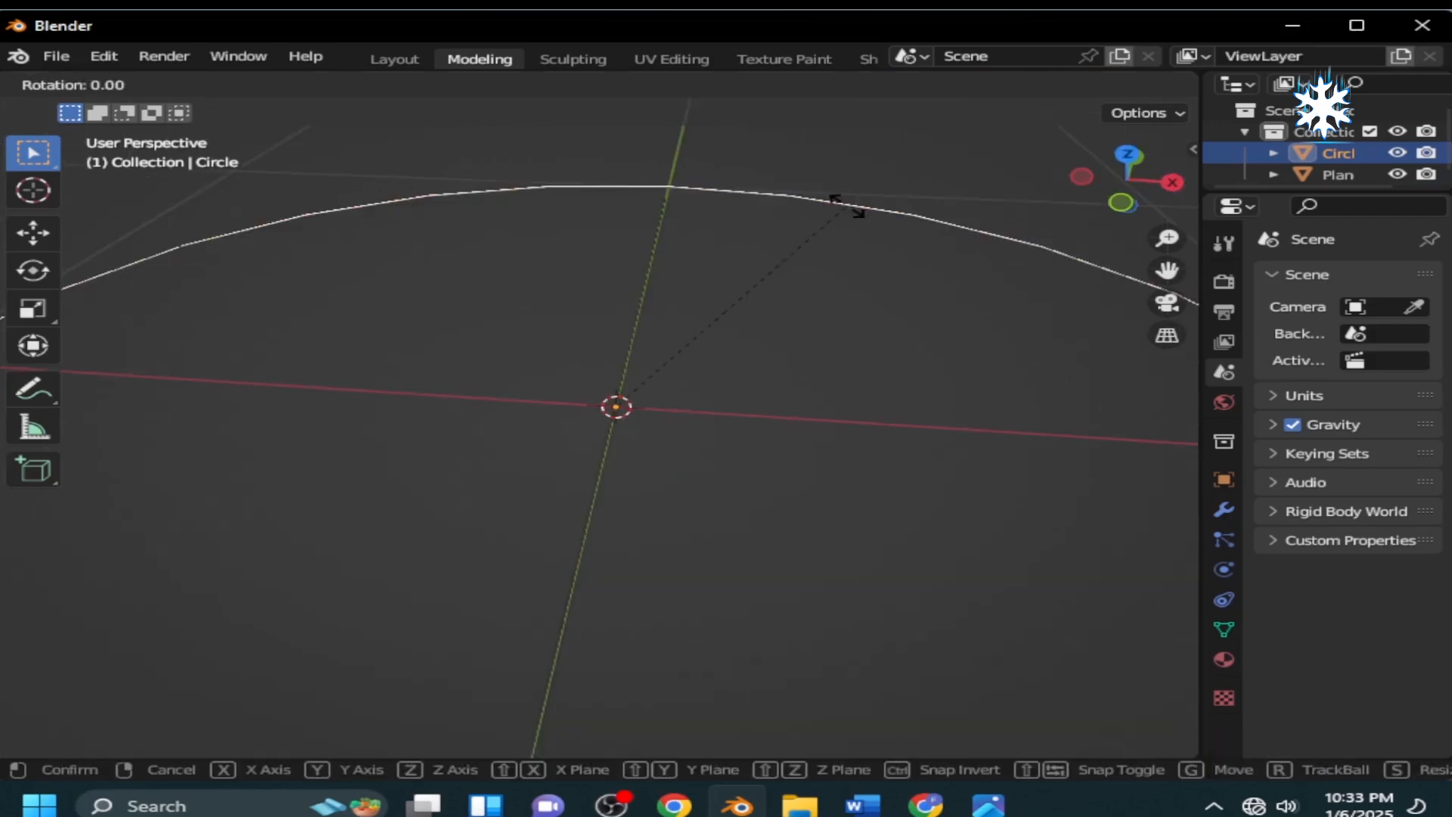
right_click(846, 202)
key("Tab")
type("r")
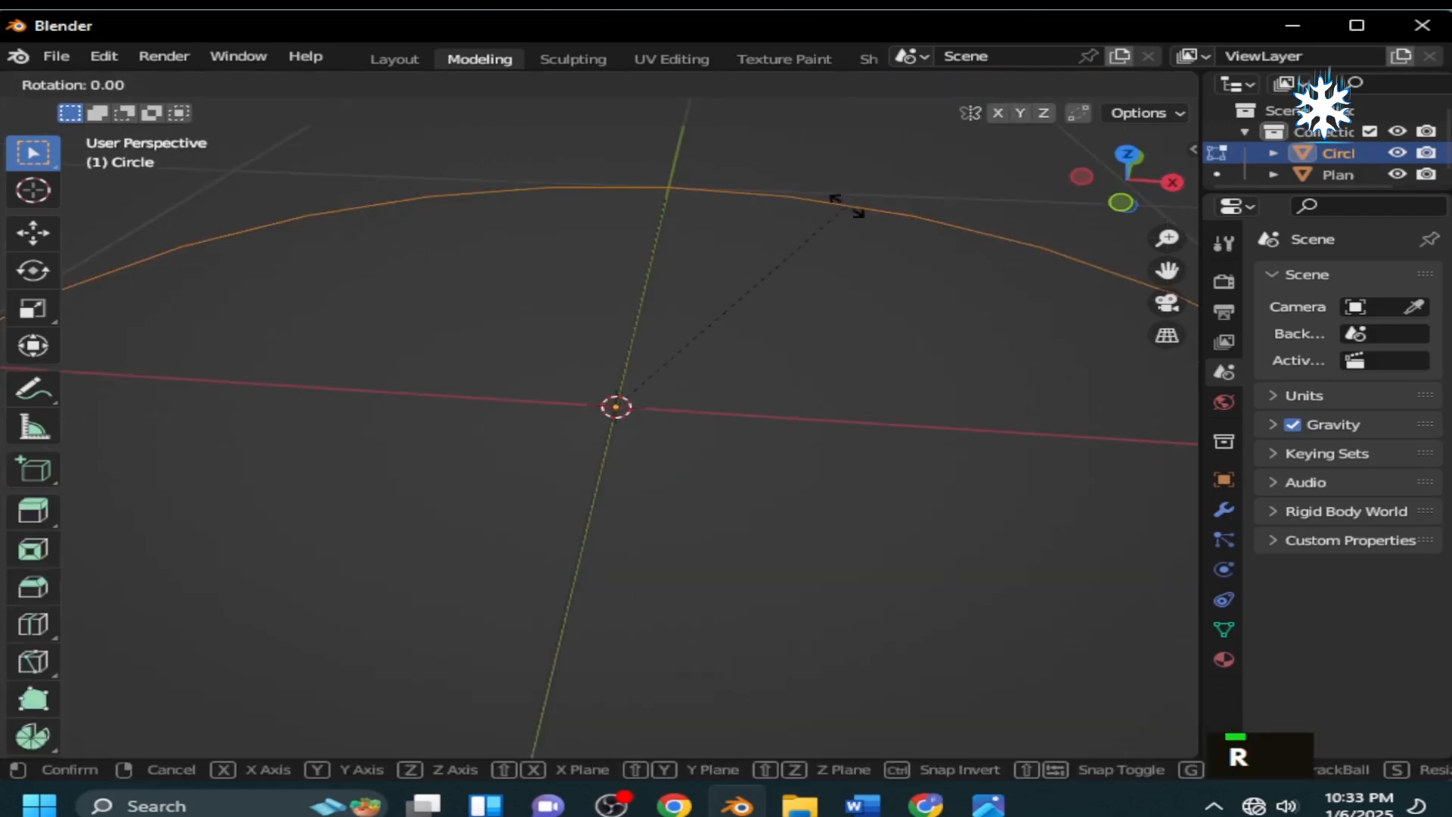
type("x90")
key("Return")
scroll(804, 314, "down", 2)
middle_click_drag(804, 315, 804, 333)
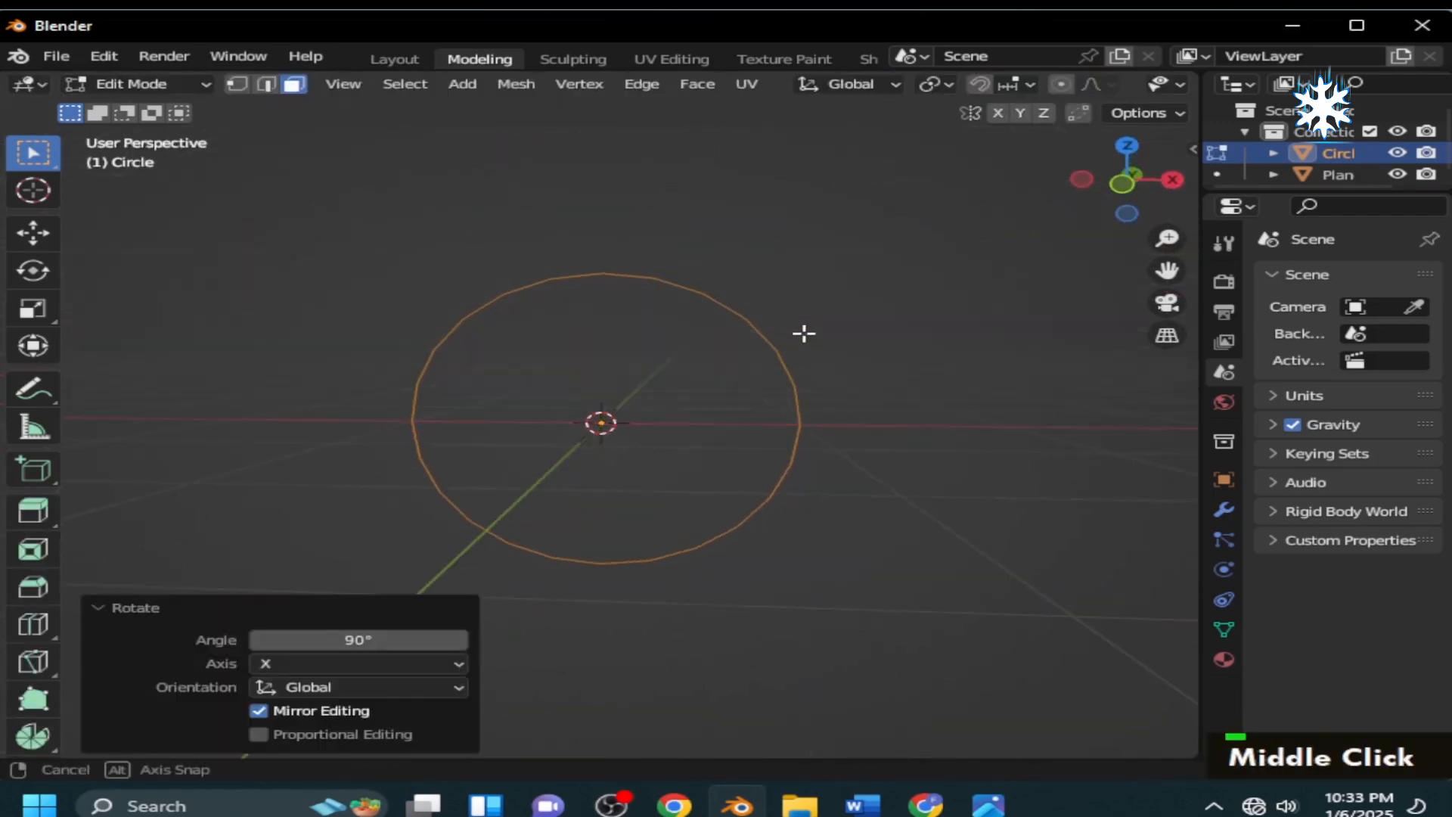
key("KP_1")
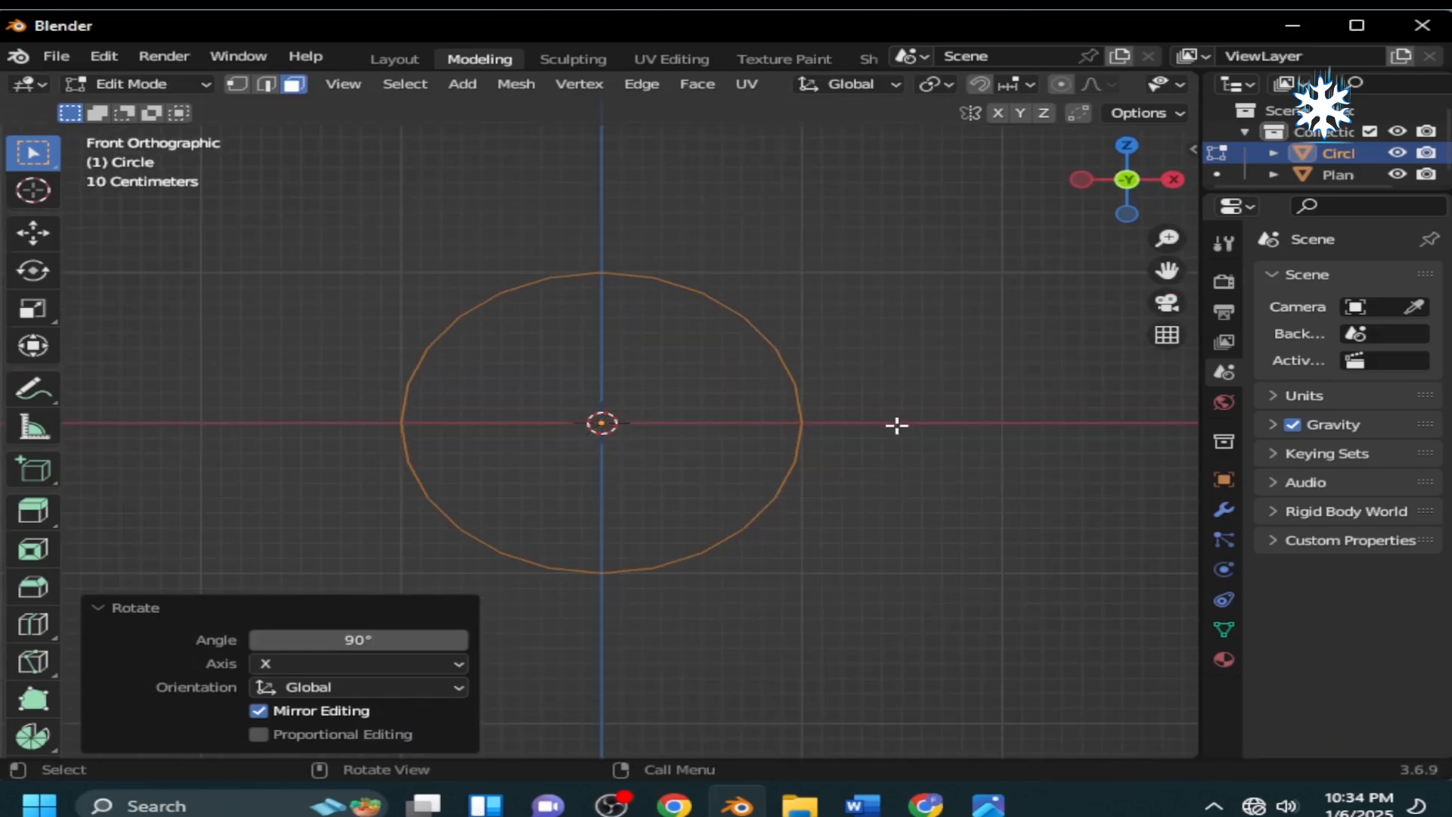
key("Tab")
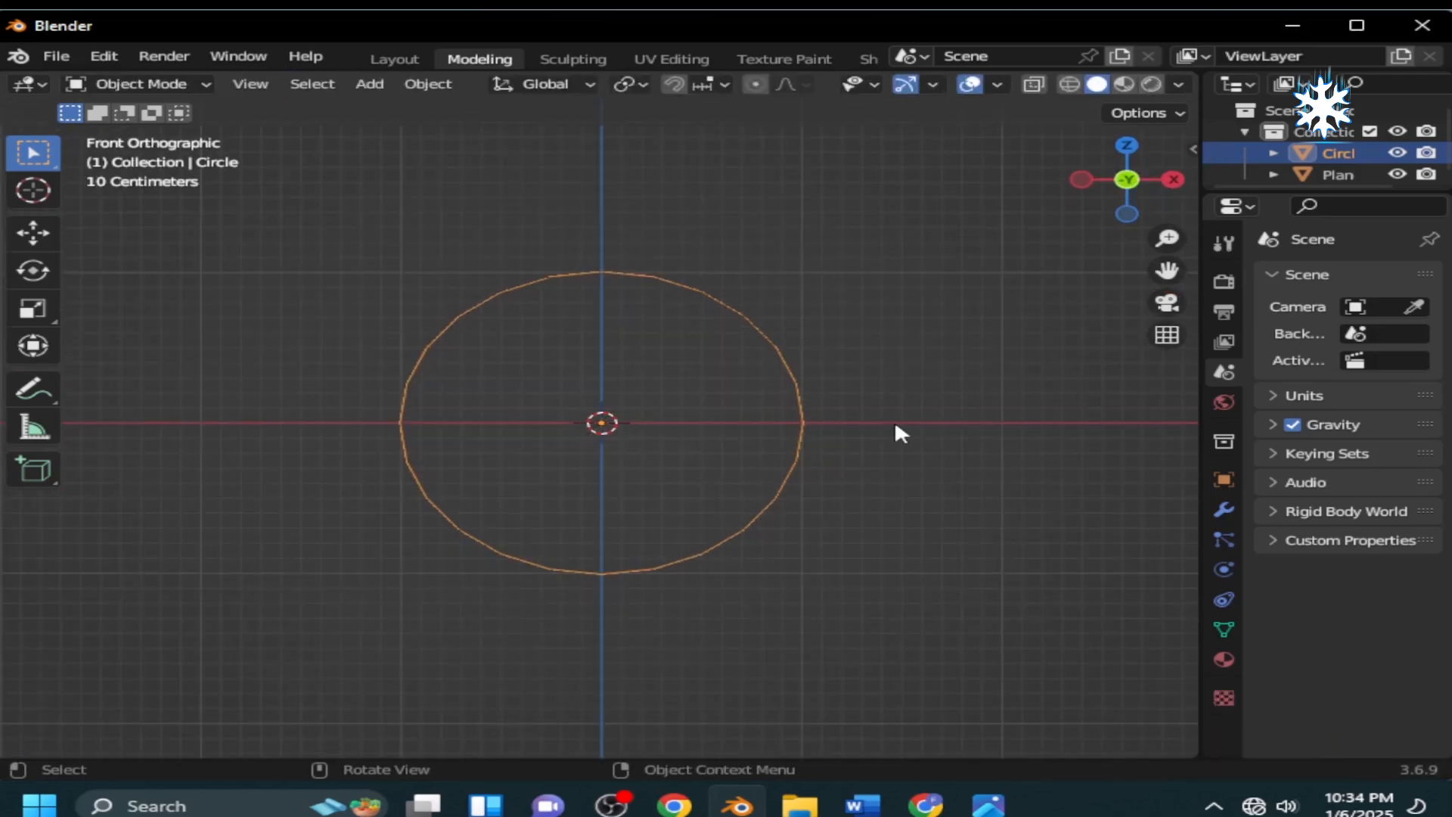
Shrink the circle around the strip's centre by a factor of about 0.128 and again by about 0.466.
key("KP_3")
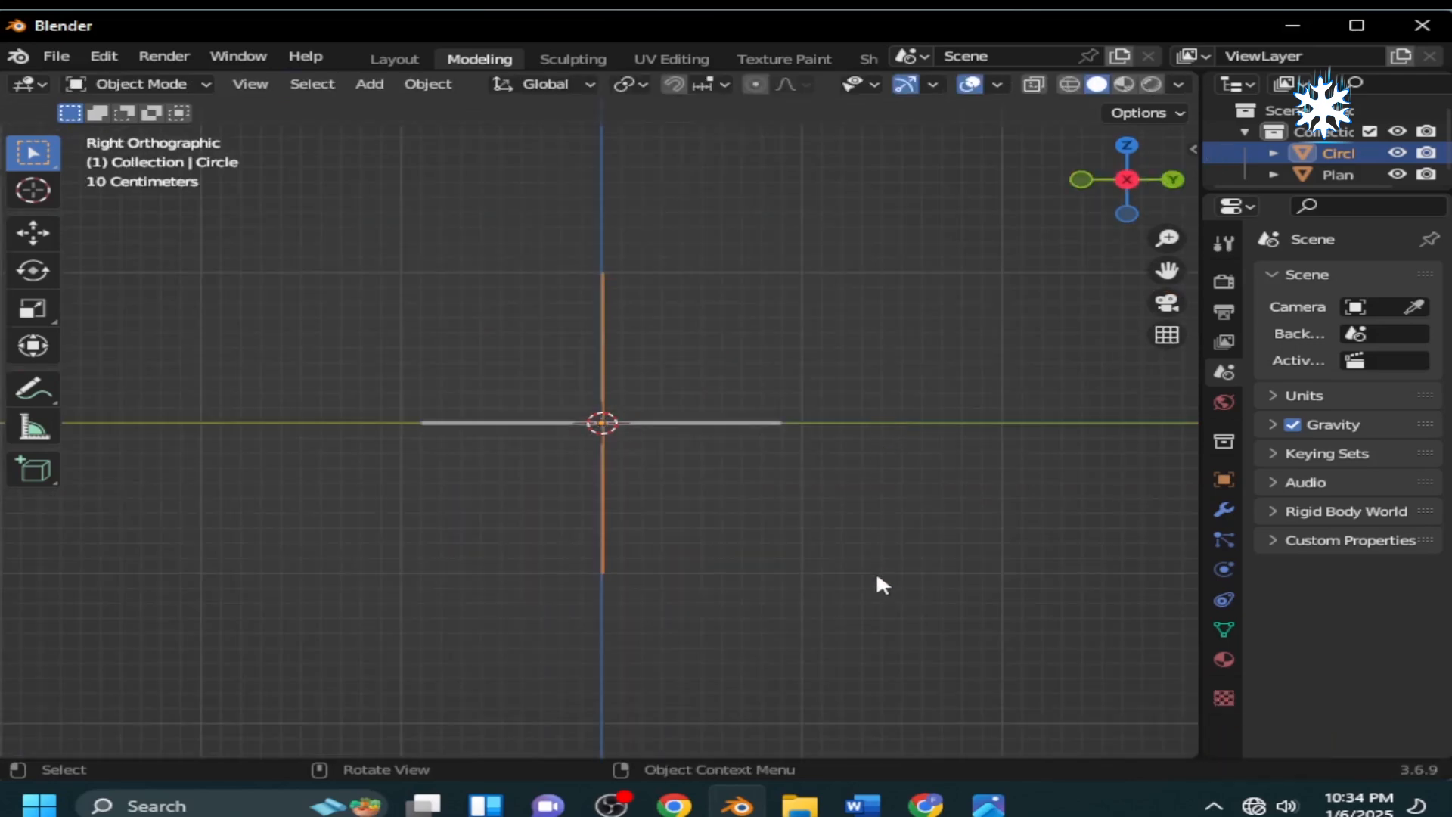
key("s")
left_click(640, 410)
scroll(673, 458, "up", 3)
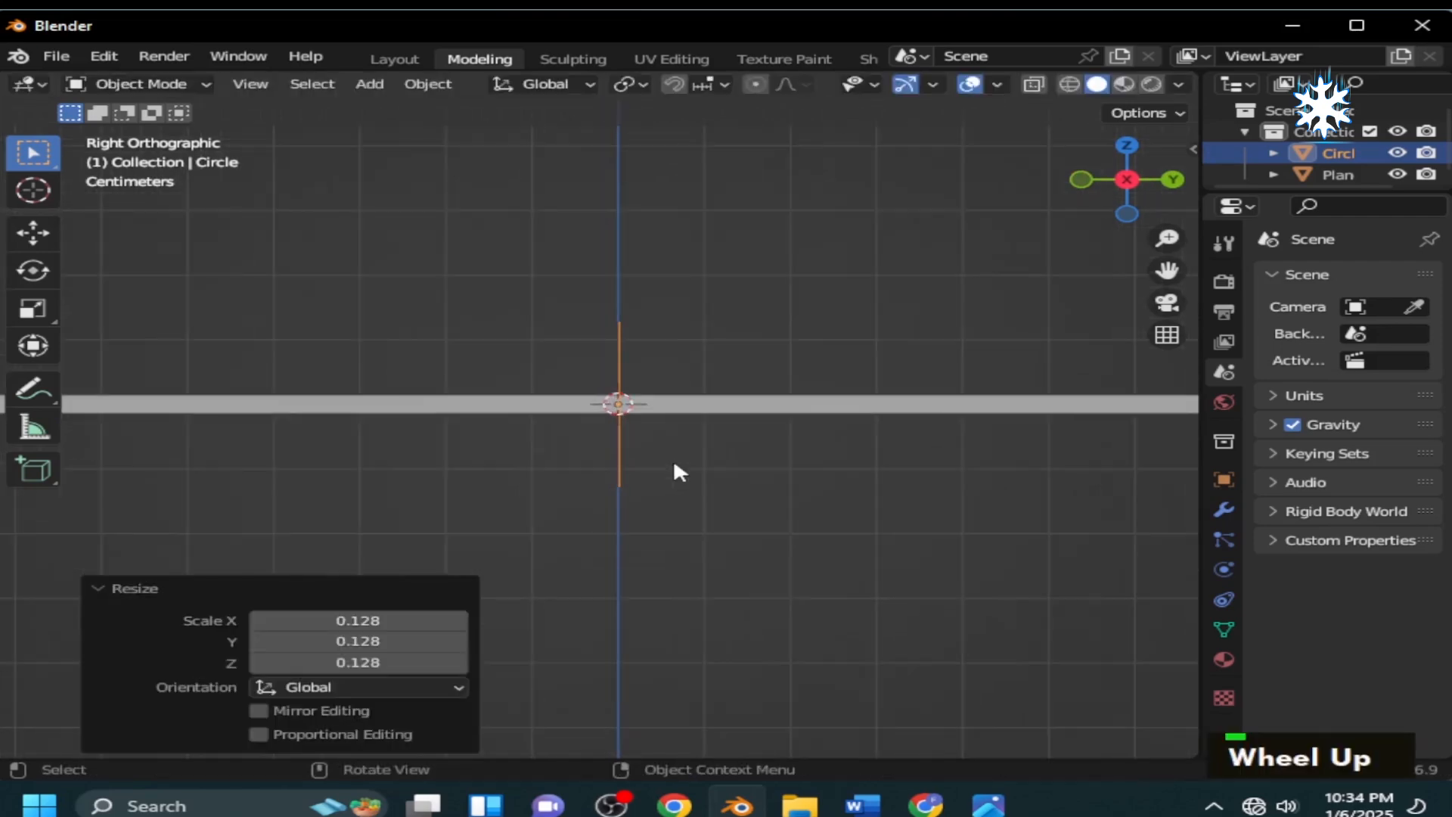
key("s")
left_click(704, 463)
scroll(703, 466, "down", 4)
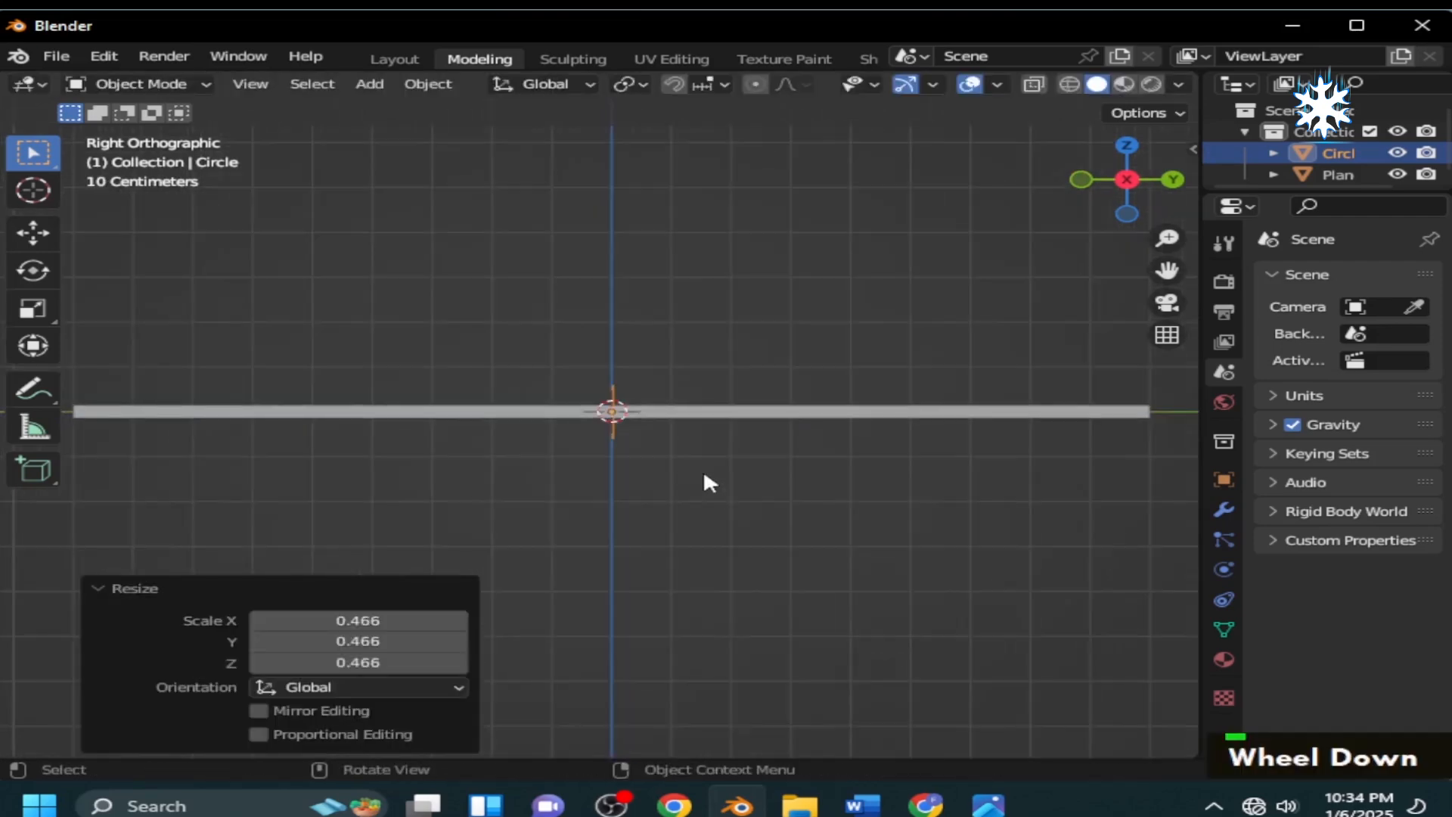
Move the circle about -0.9 m along Y to the end of the strip and adjust its scale there.
key("g")
key("y")
left_click(330, 471)
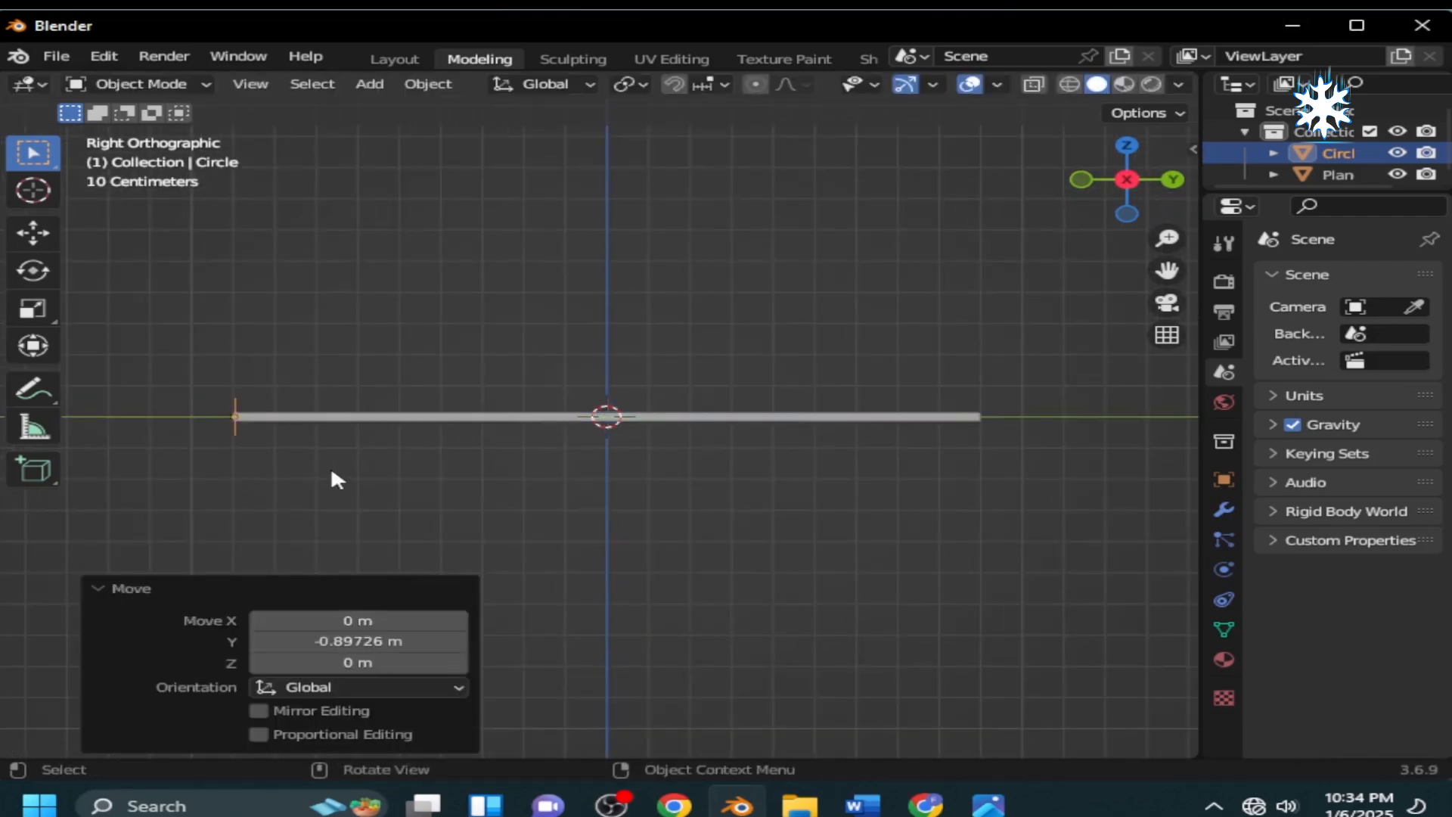
scroll(551, 446, "up", 4)
middle_click_drag(331, 470, 754, 554, "shift")
scroll(800, 490, "up", 4)
key("s")
left_click(781, 537)
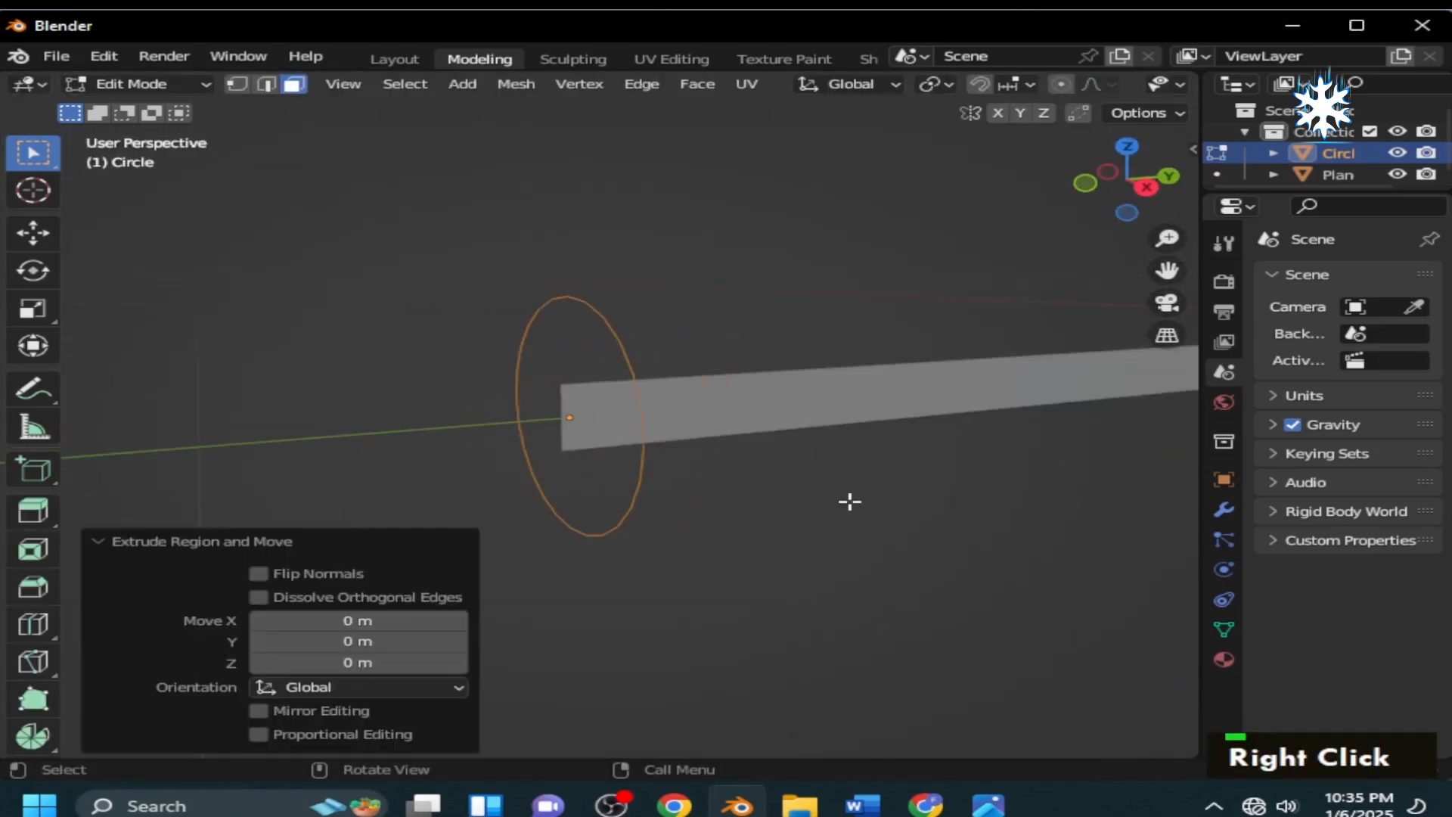
Fill the circle with a face and extrude it about 0.2 m along the strip into a cylinder.
key("ctrl+z")
key("f")
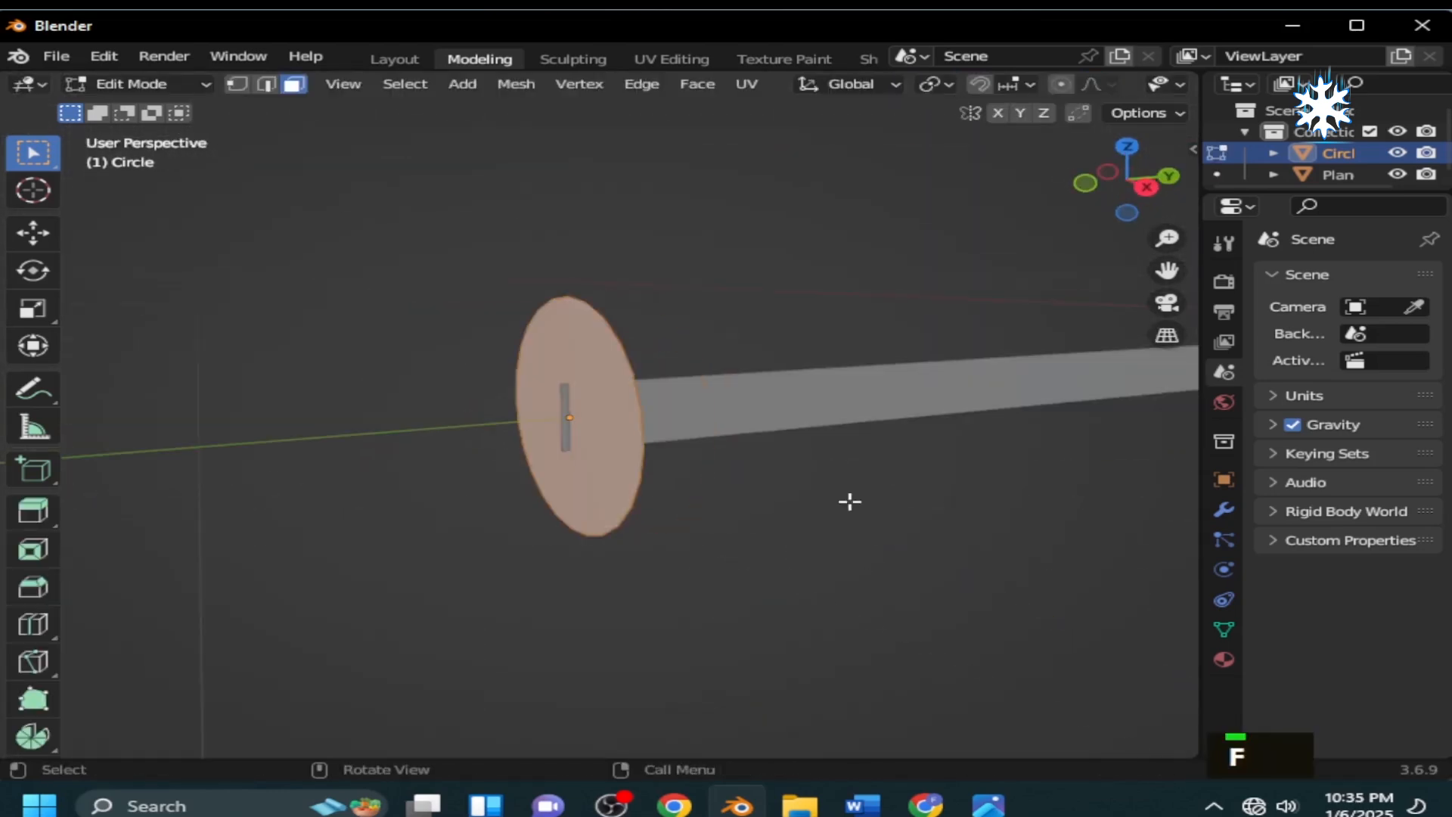
key("e")
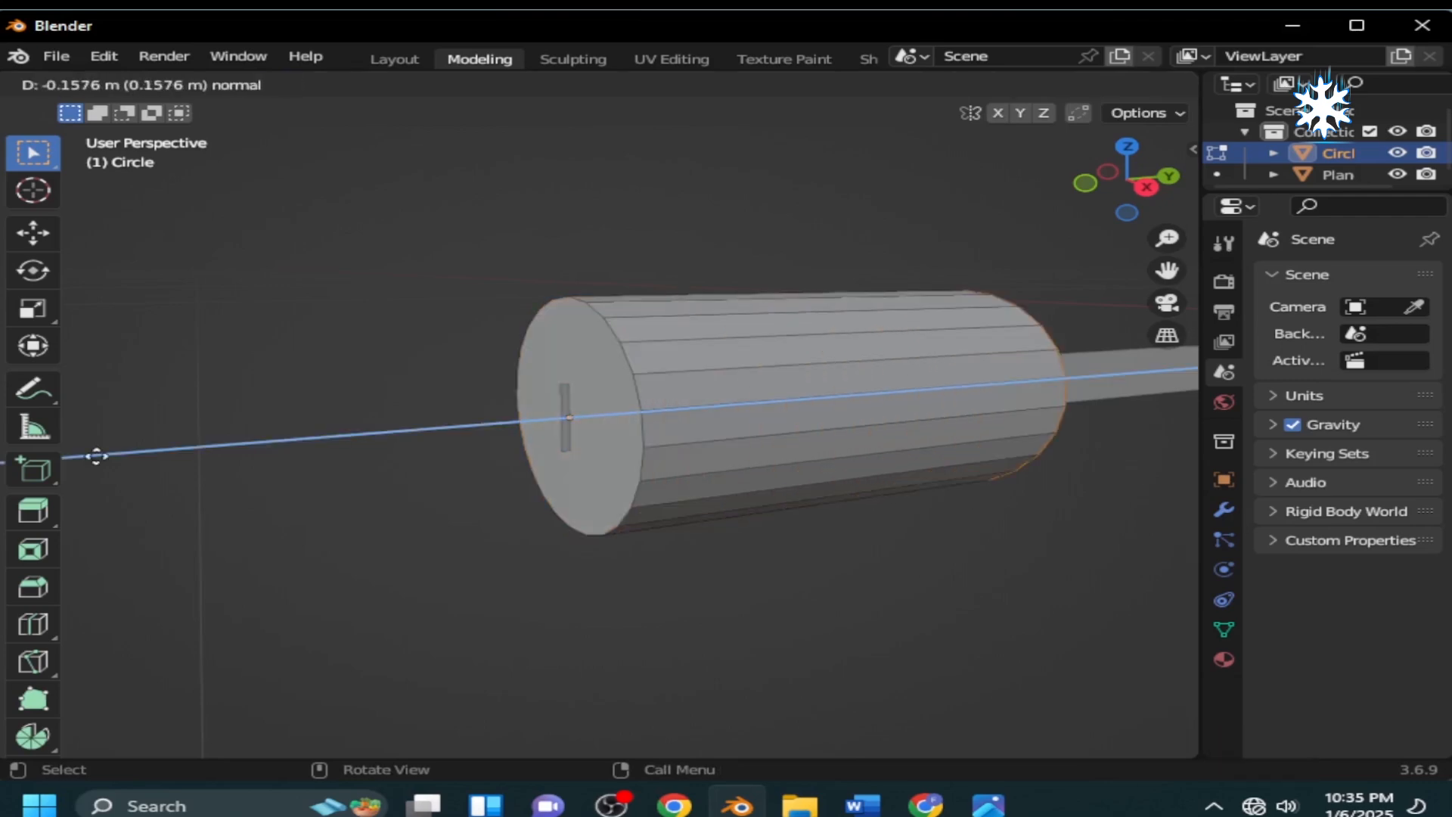
left_click(204, 444)
scroll(600, 492, "down", 1)
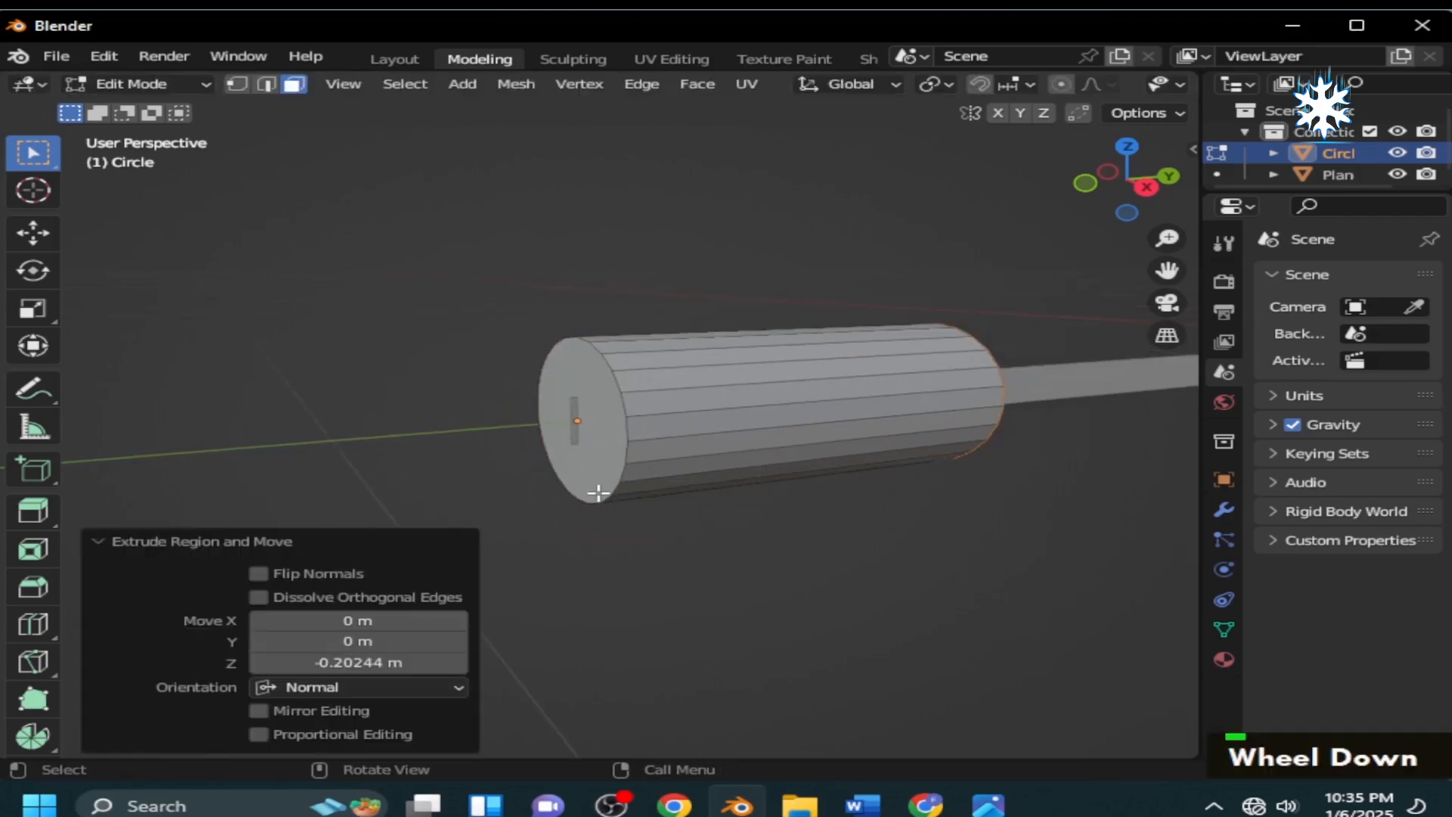
Scale the whole cylinder by about 0.85 and move it about -0.02 m along Y over the strip's end.
key("KP_3")
scroll(917, 573, "down", 4)
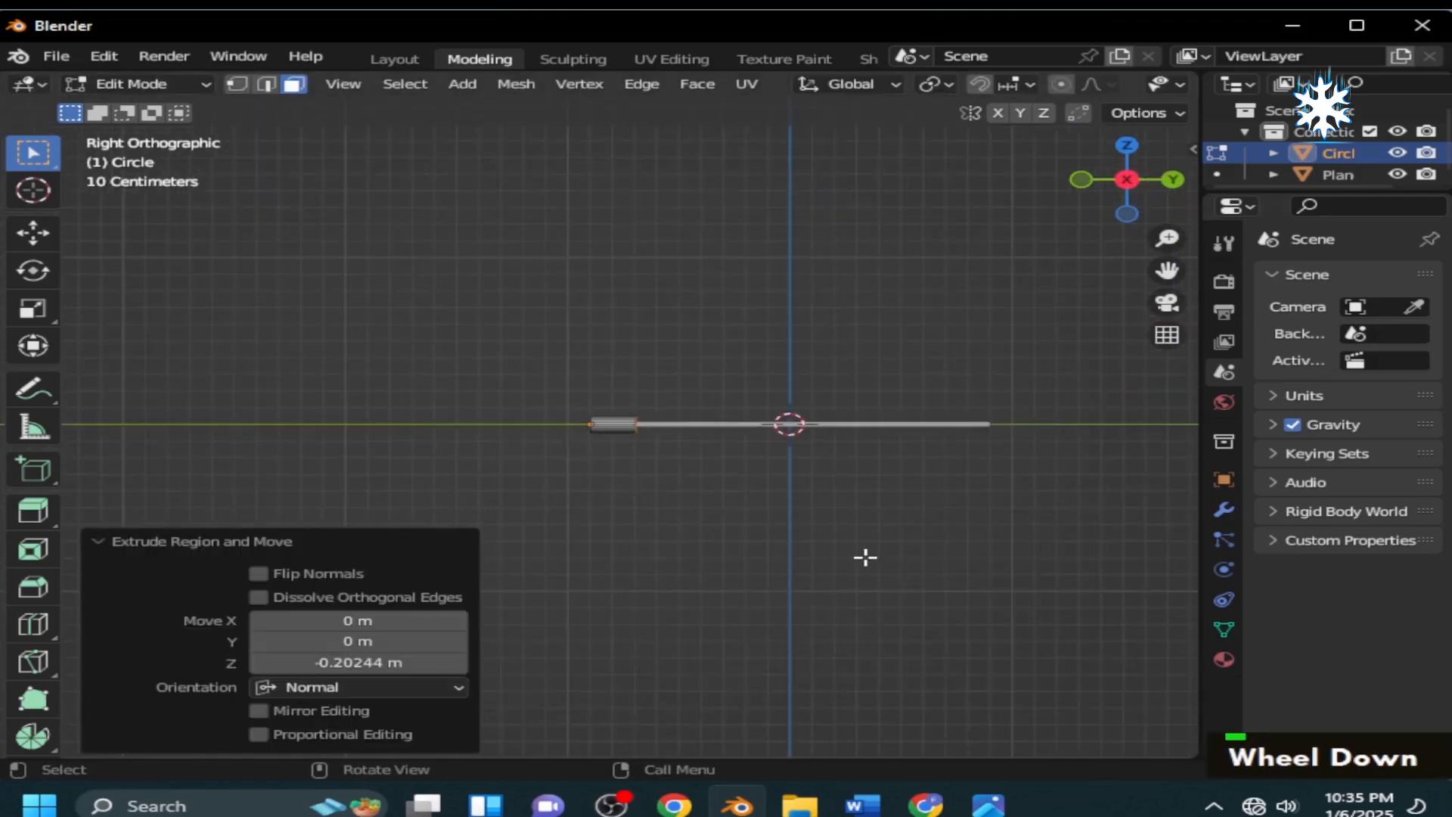
scroll(857, 550, "up", 4)
key("a")
key("s")
left_click(904, 525)
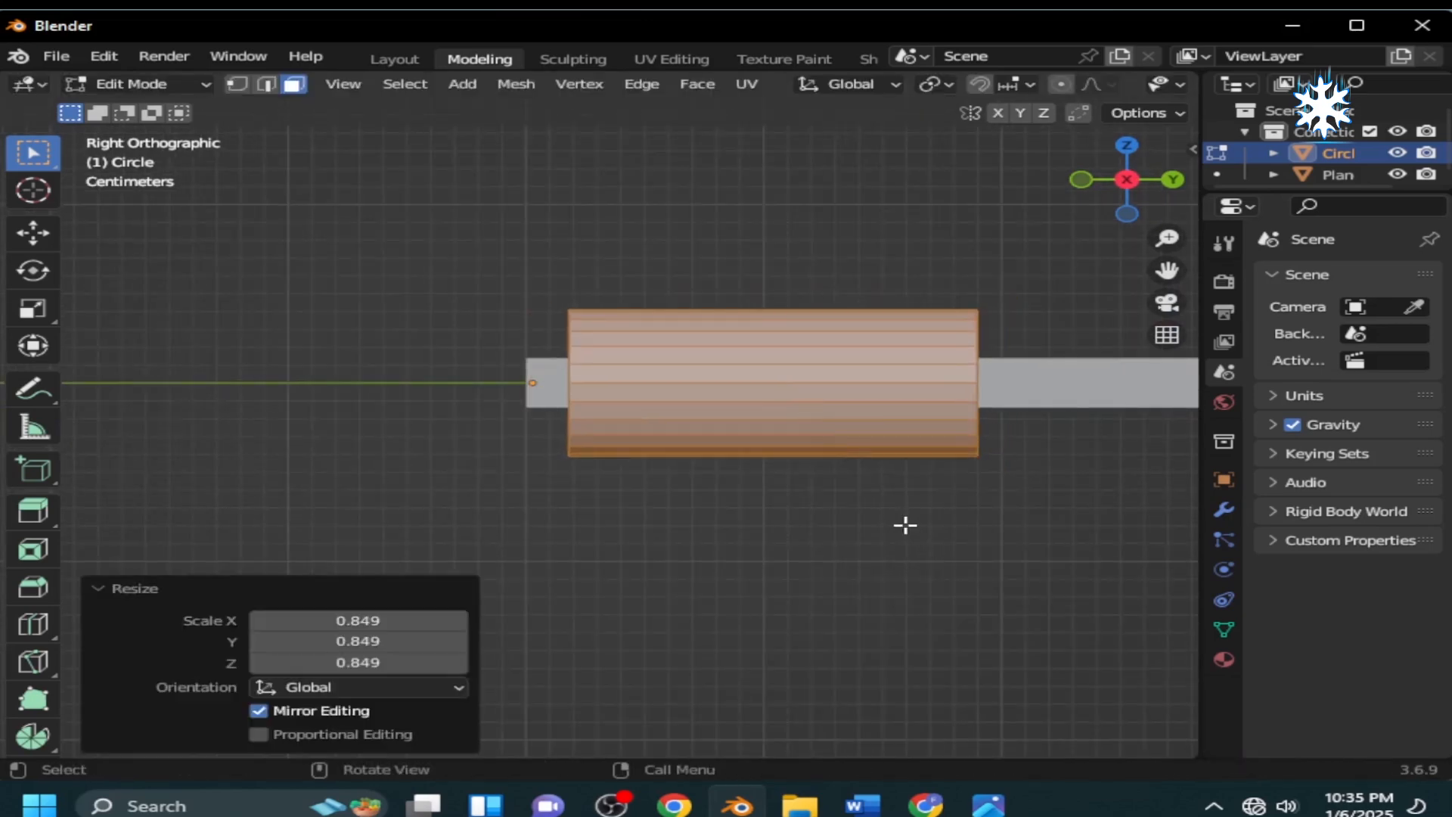
key("g")
key("y")
left_click(856, 523)
scroll(833, 540, "up", 1)
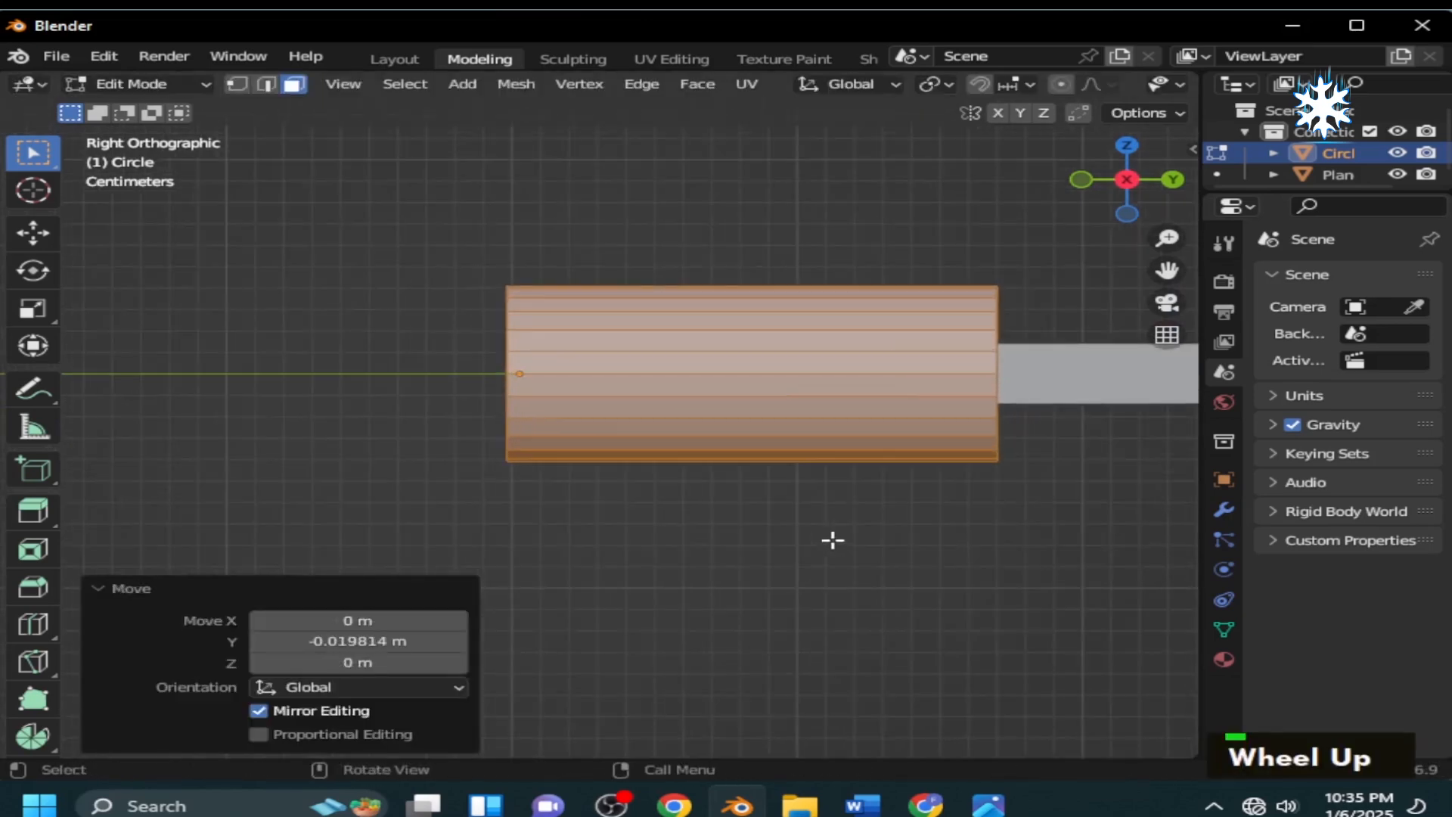
Add multiple evenly spaced, centred loop cuts around the cylinder along its length.
key("ctrl+r")
scroll(840, 450, "up", 6)
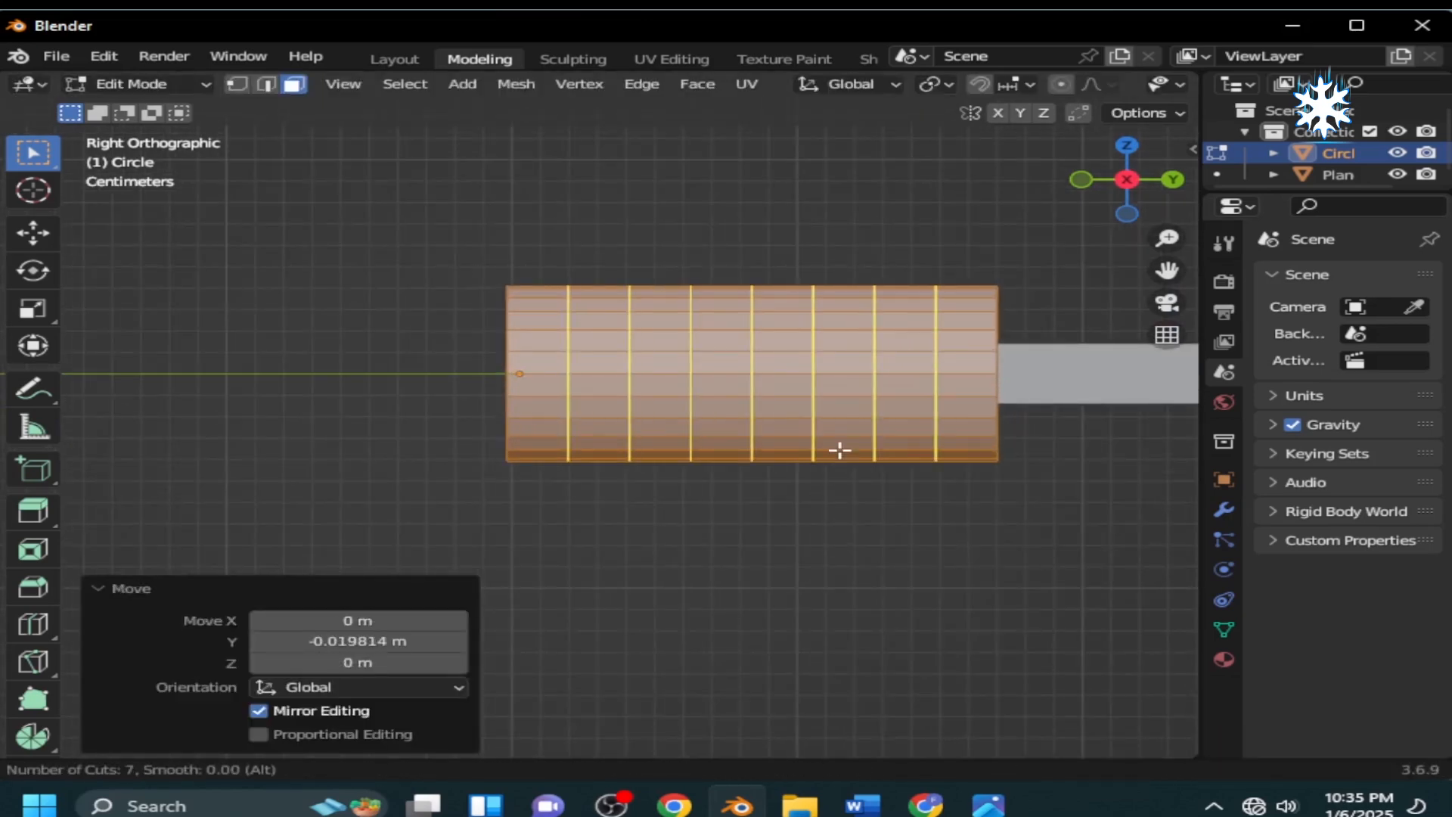
scroll(838, 448, "up", 1)
left_click(837, 448)
right_click(837, 448)
middle_click_drag(815, 484, 847, 466)
Select both end cap faces of the cylinder and inset them with a thickness of about 0.18 m.
key("alt+a")
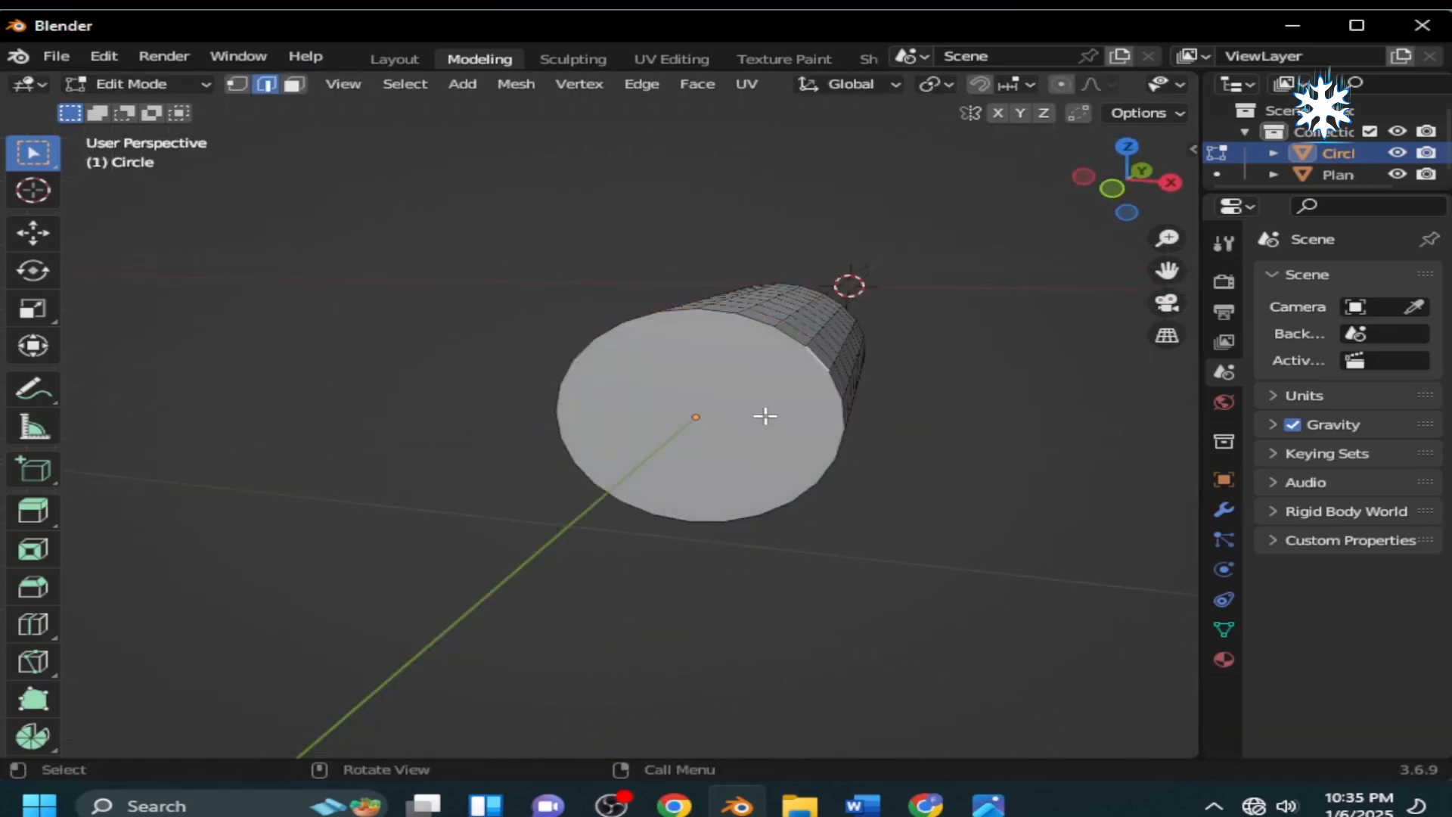
key("3")
left_click(766, 416)
middle_click_drag(859, 457, 506, 502)
scroll(506, 502, "down", 2)
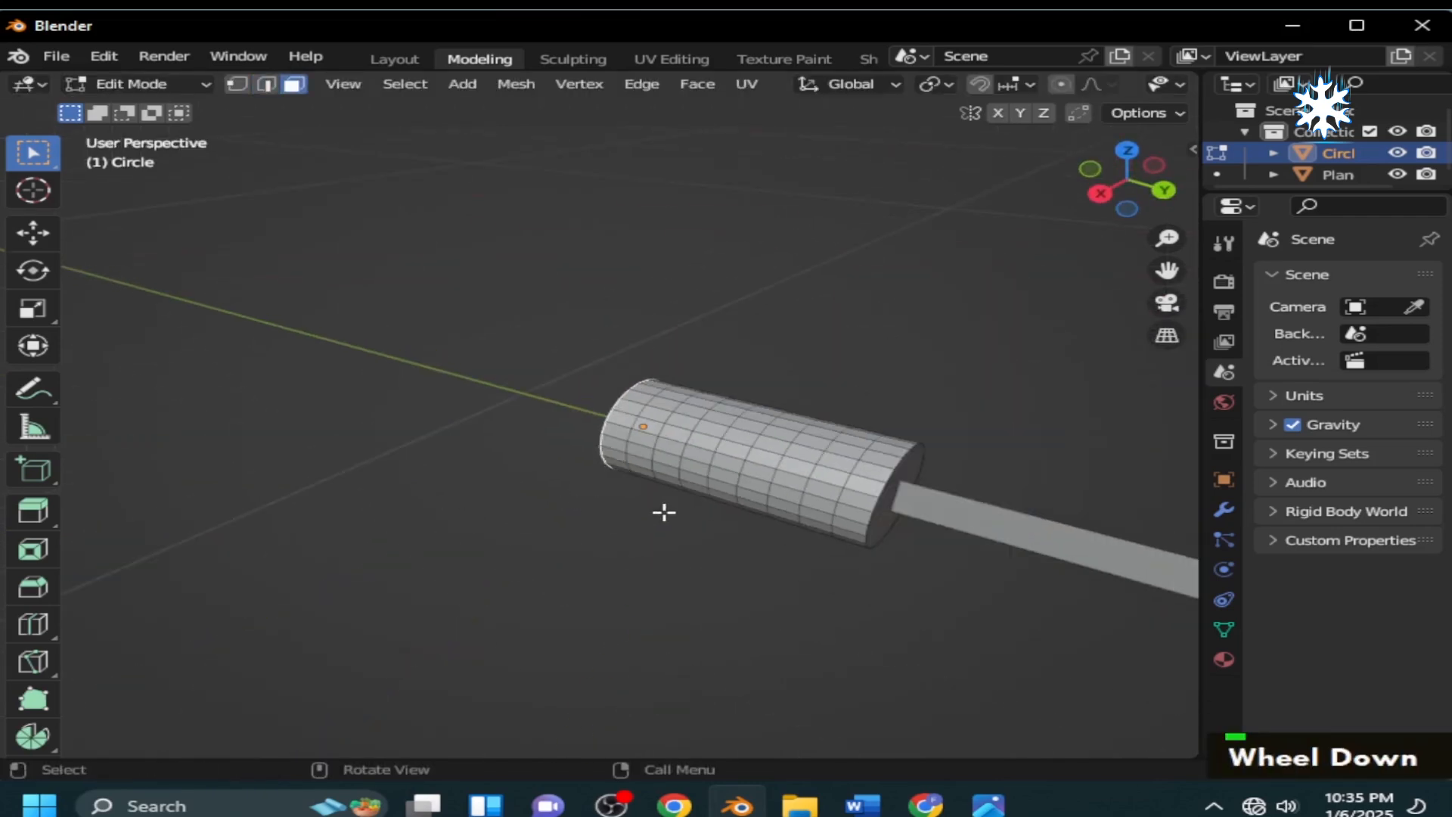
middle_click_drag(664, 512, 564, 497)
left_click(787, 525, "shift")
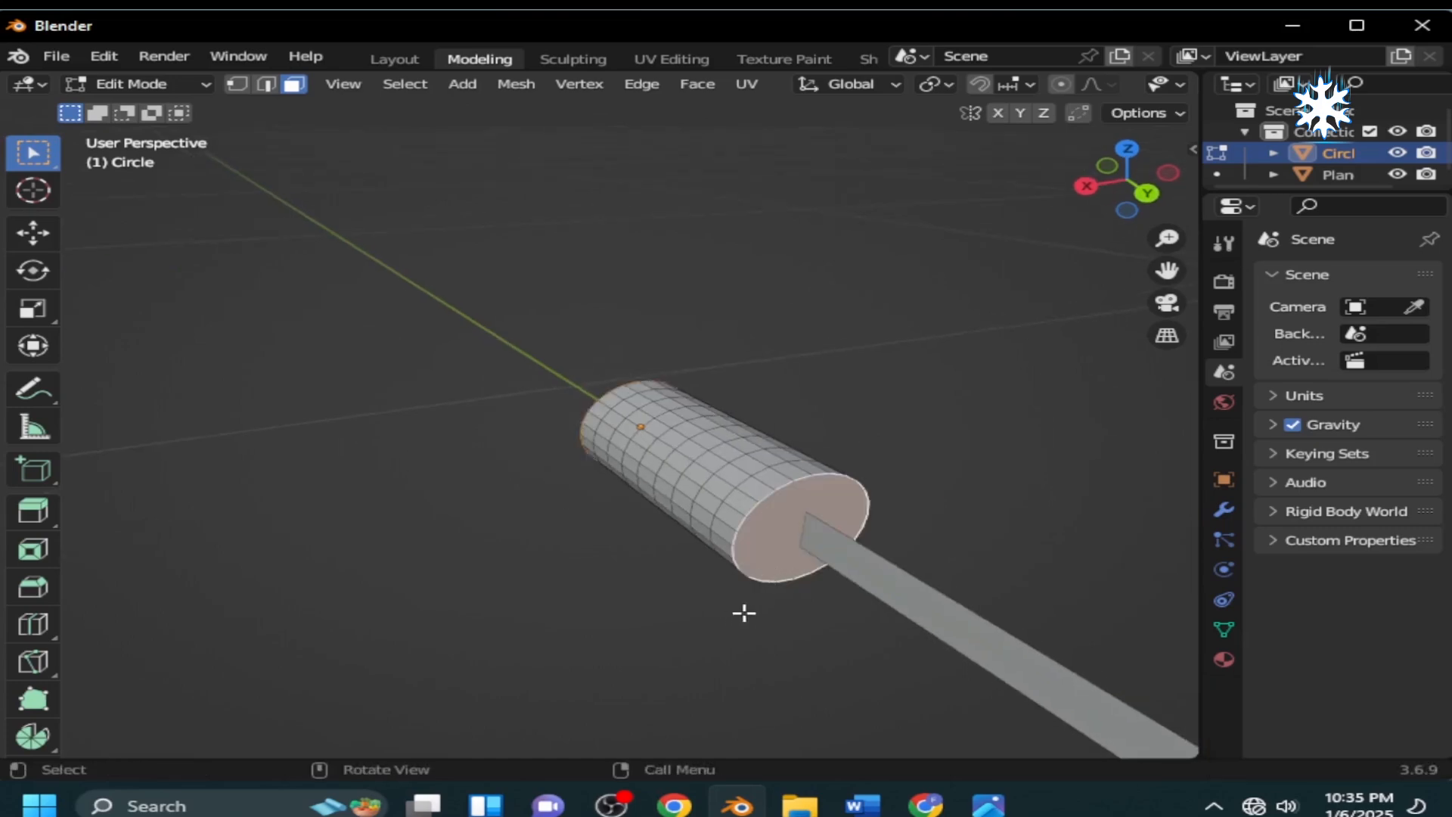
key("i")
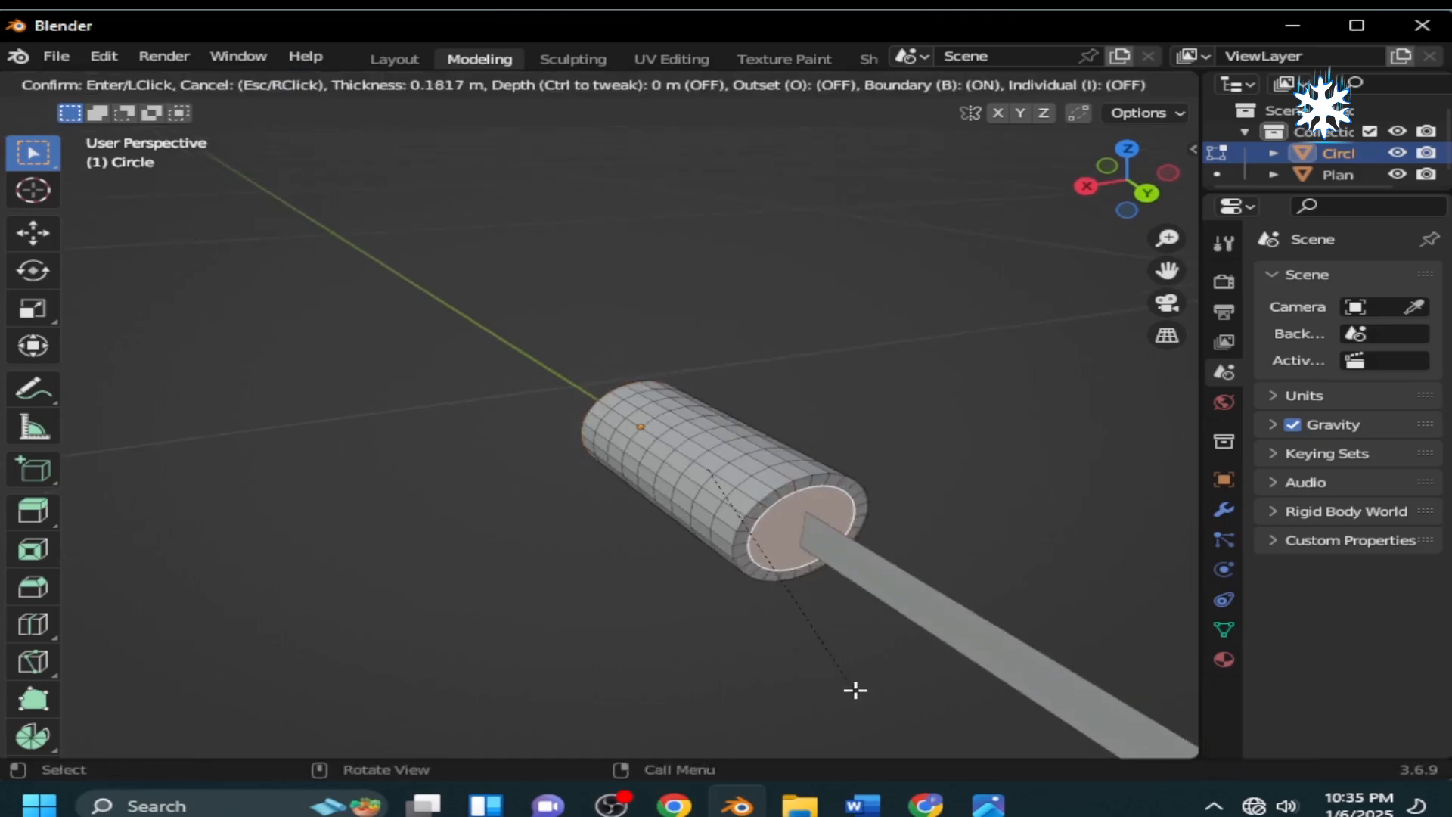
left_click(856, 690)
Bridge the two inset end faces with LoopTools to hollow out the cylinder into a tube.
right_click(856, 534)
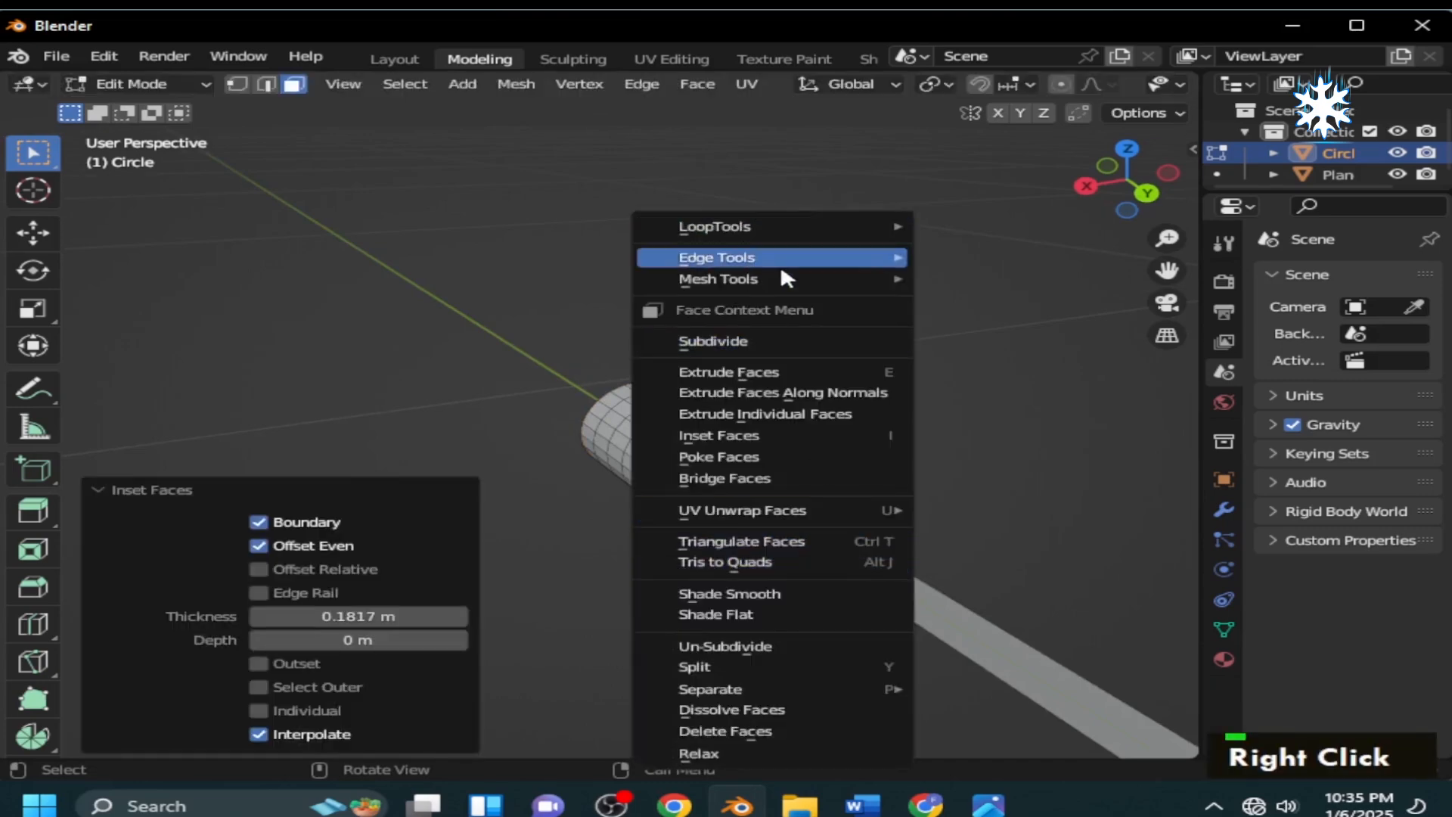
mouse_move(767, 227)
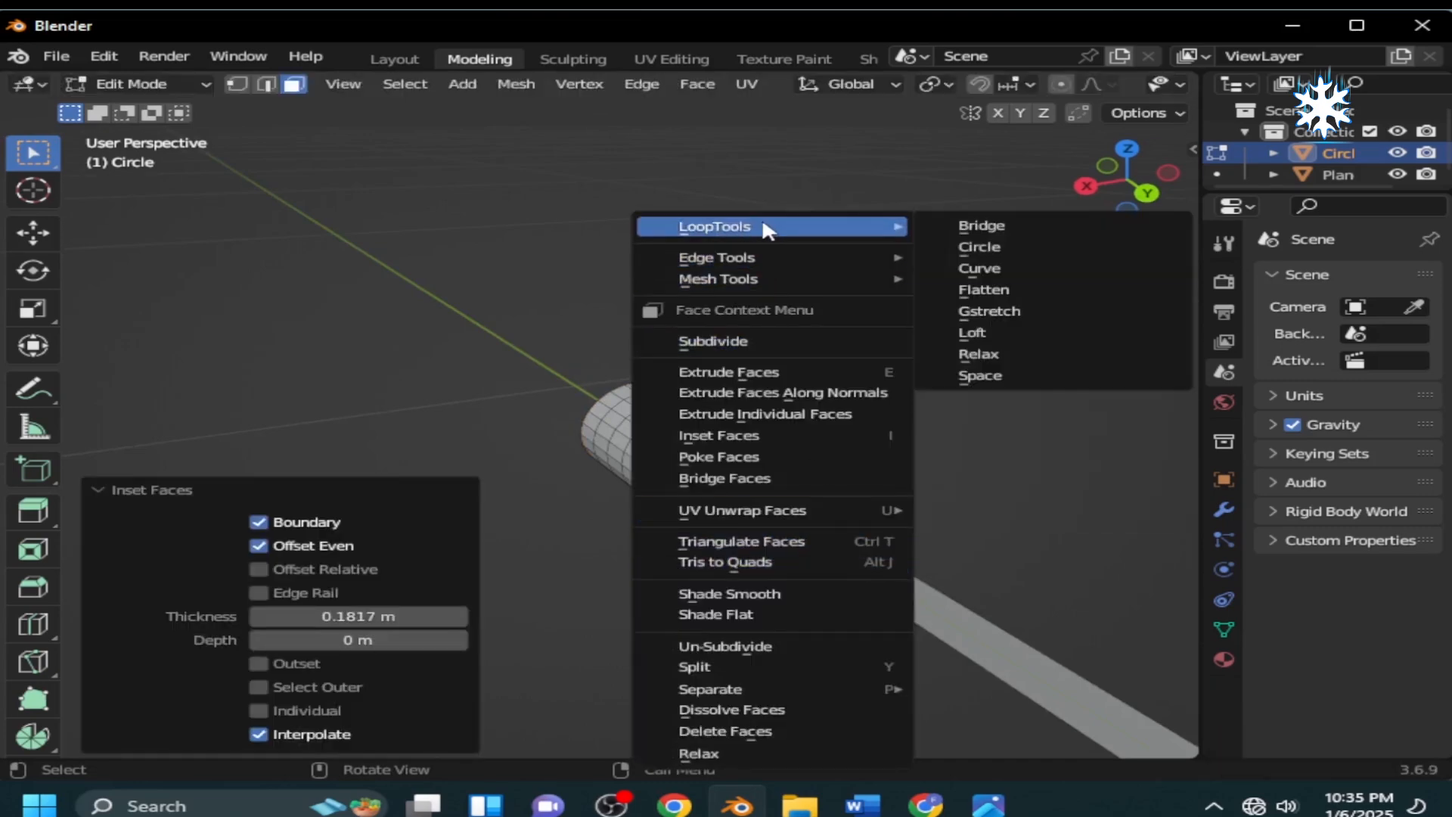
left_click(944, 229)
middle_click_drag(530, 563, 719, 548)
scroll(725, 555, "up", 1)
scroll(725, 554, "up", 2)
Add eight evenly spaced, centred loop cuts around the tube's inner wall.
key("ctrl+r")
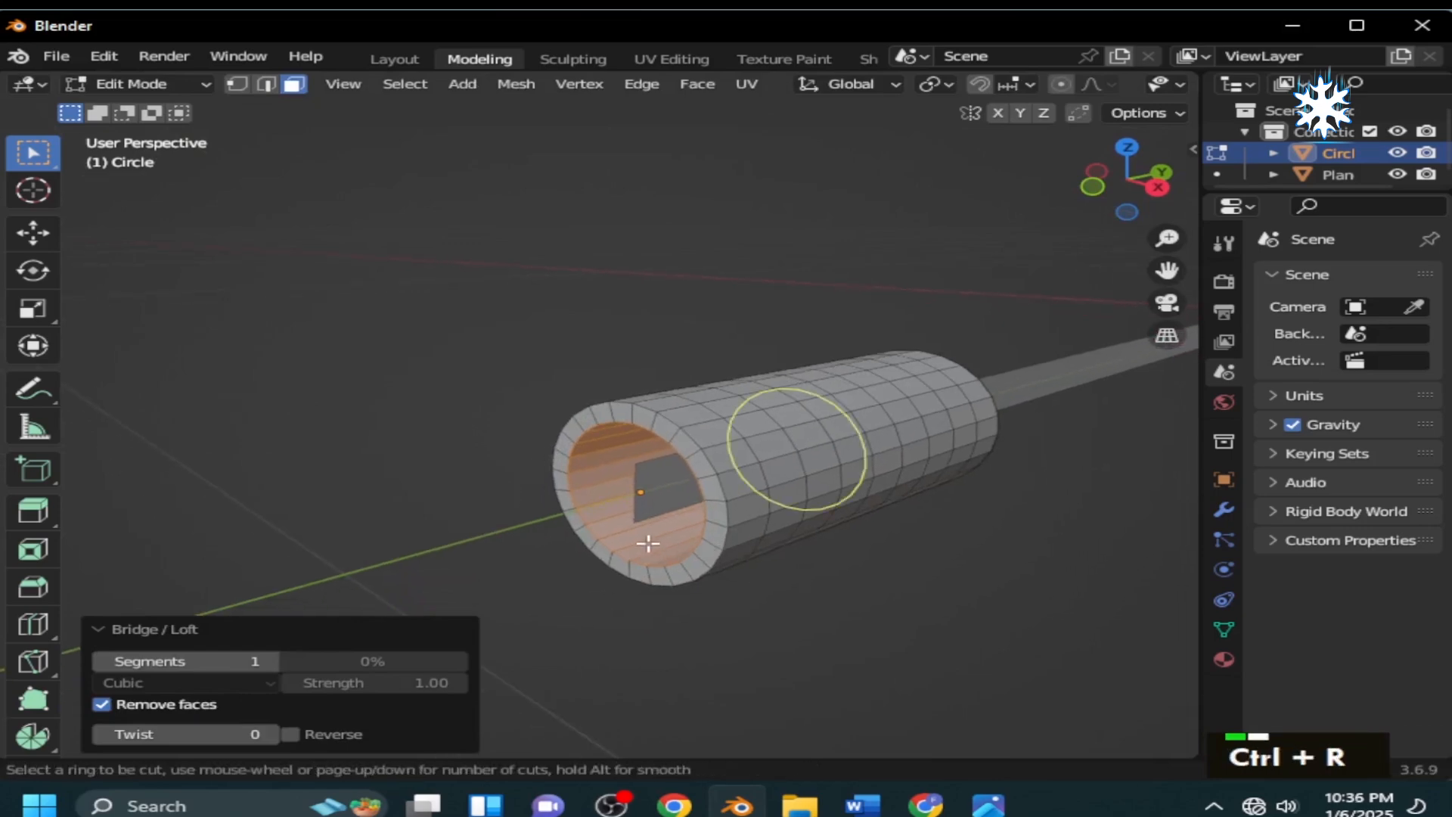
scroll(649, 542, "up", 3)
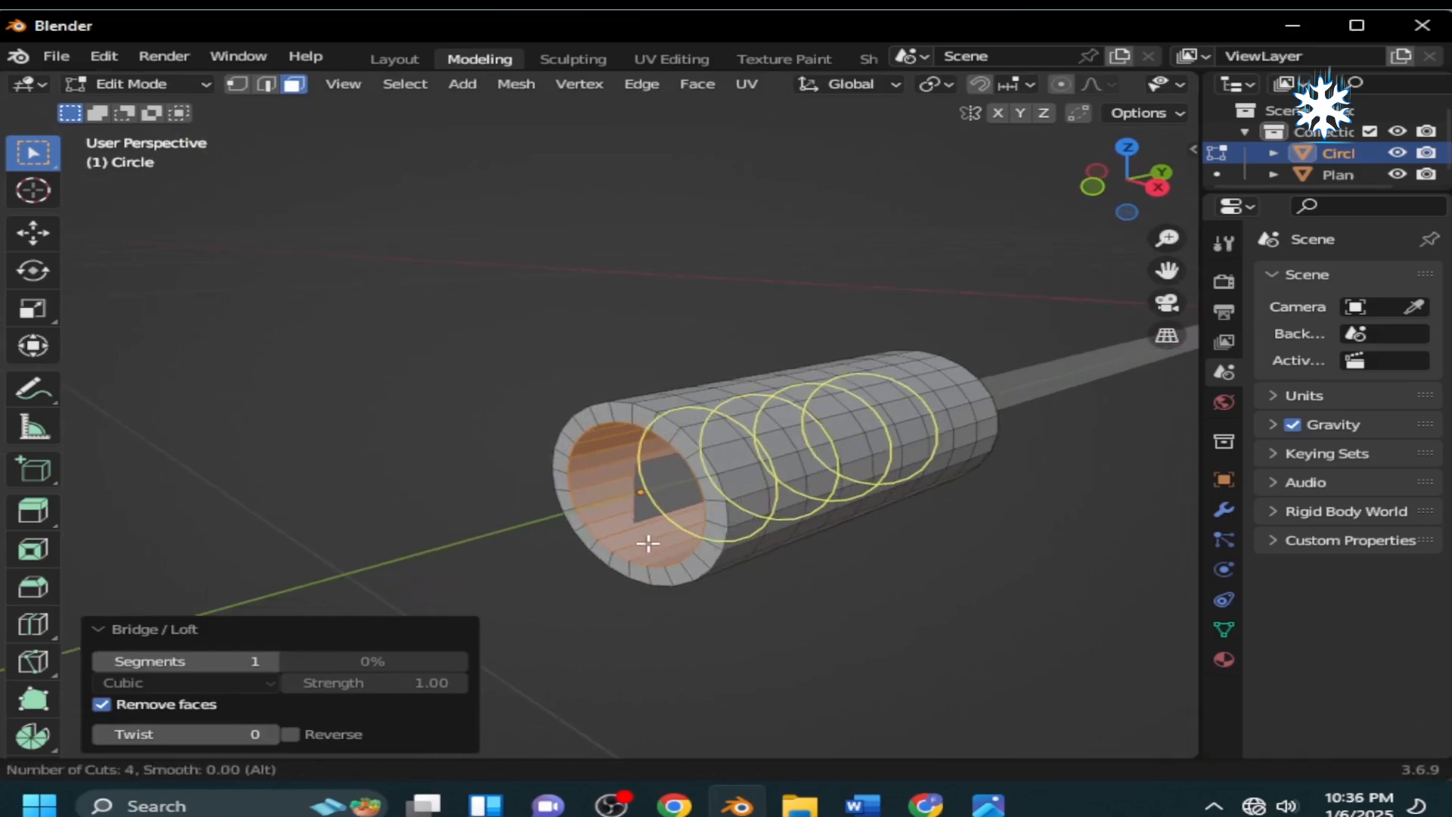
scroll(648, 542, "up", 4)
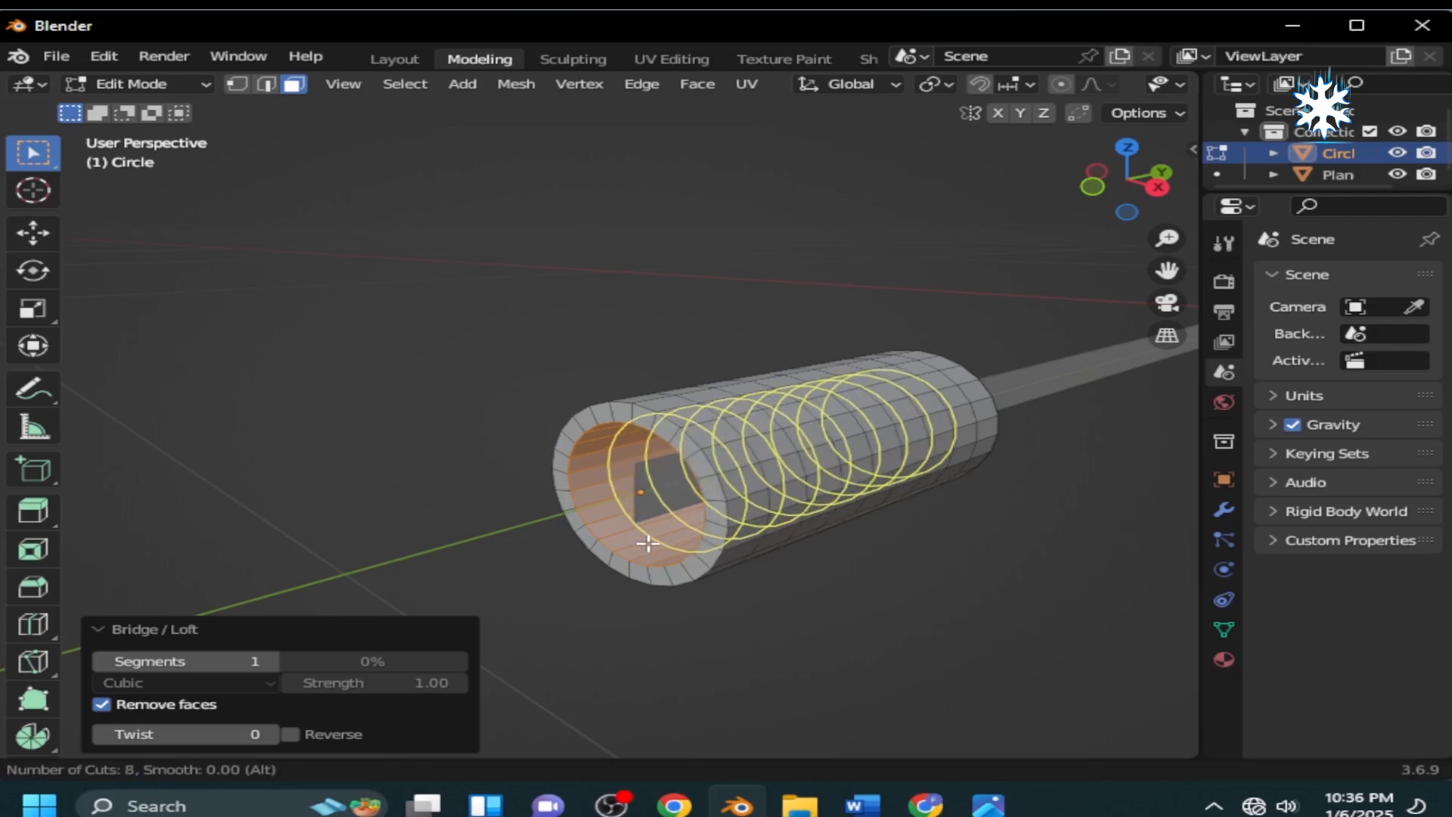
left_click(648, 542)
right_click(648, 542)
Select the whole tube mesh and recalculate its normals to face outside.
middle_click_drag(656, 661, 798, 642)
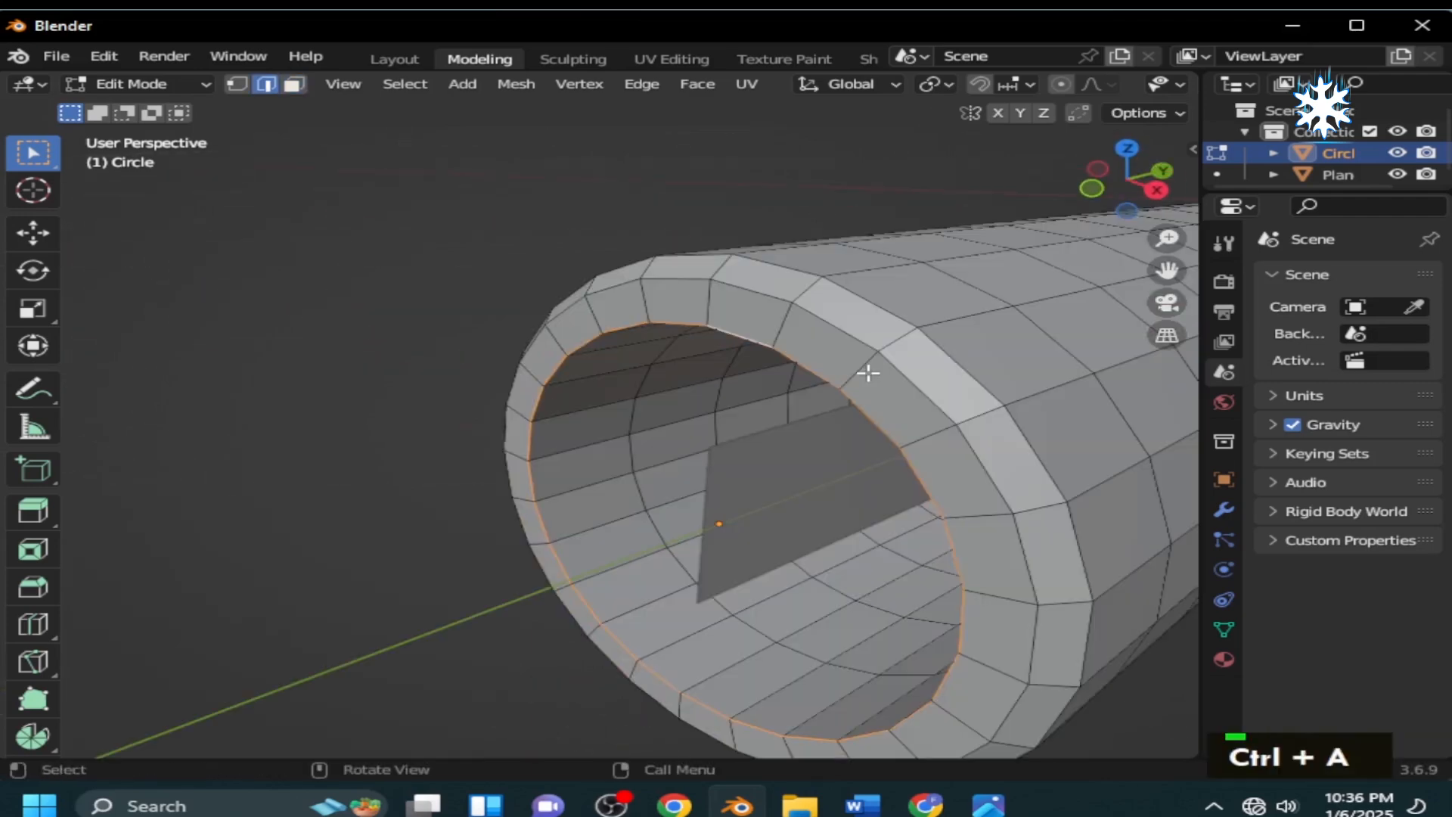
key("ctrl+a")
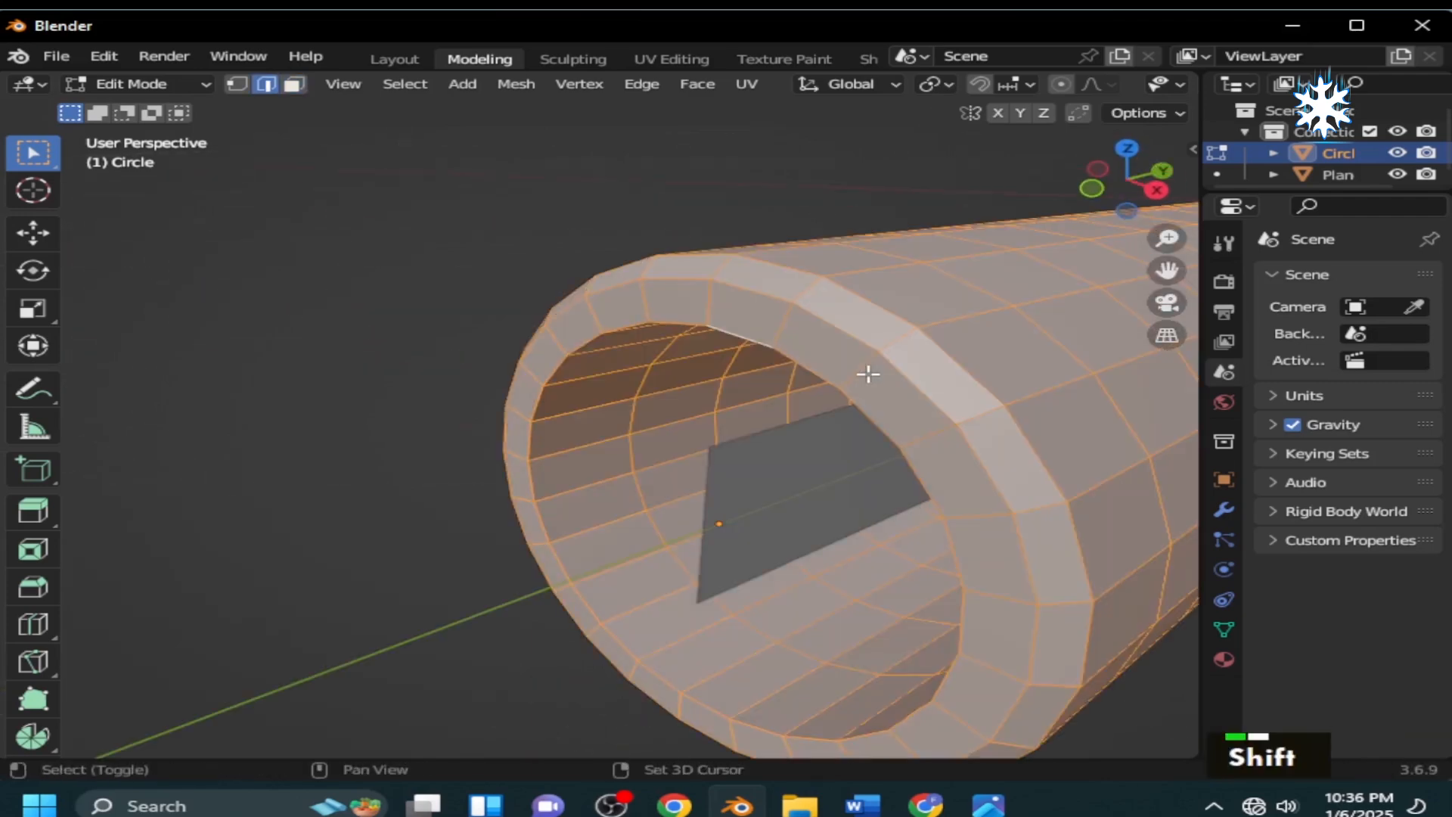
key("shift+n")
Bevel the inner rim edge loop at the tube's open end with one segment and a width of about 0.019 m.
left_click(928, 492, "alt")
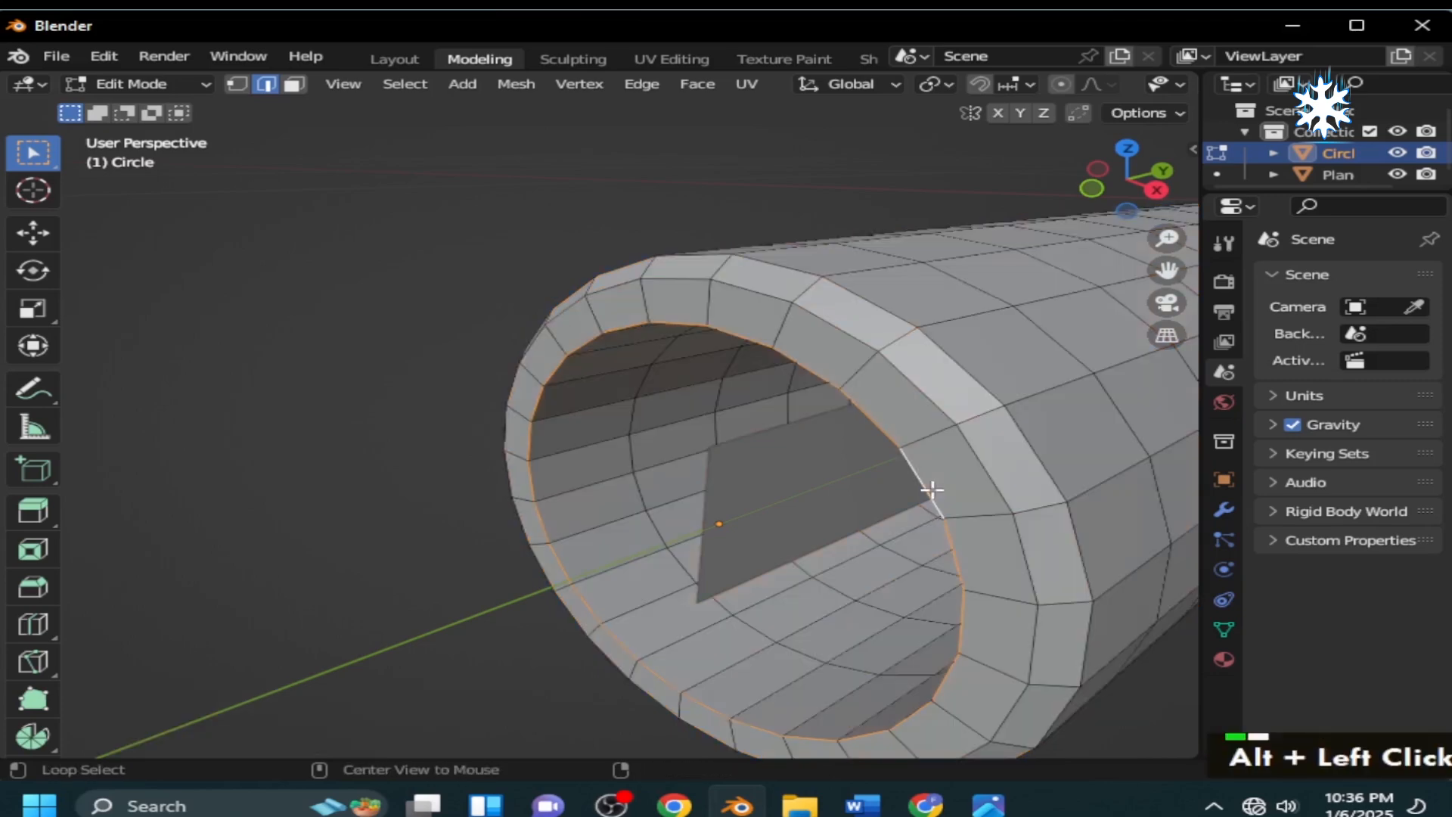
key("ctrl+b")
left_click(954, 485)
middle_click_drag(938, 530, 45, 490)
left_click(266, 408)
left_click(265, 409)
left_click(265, 409)
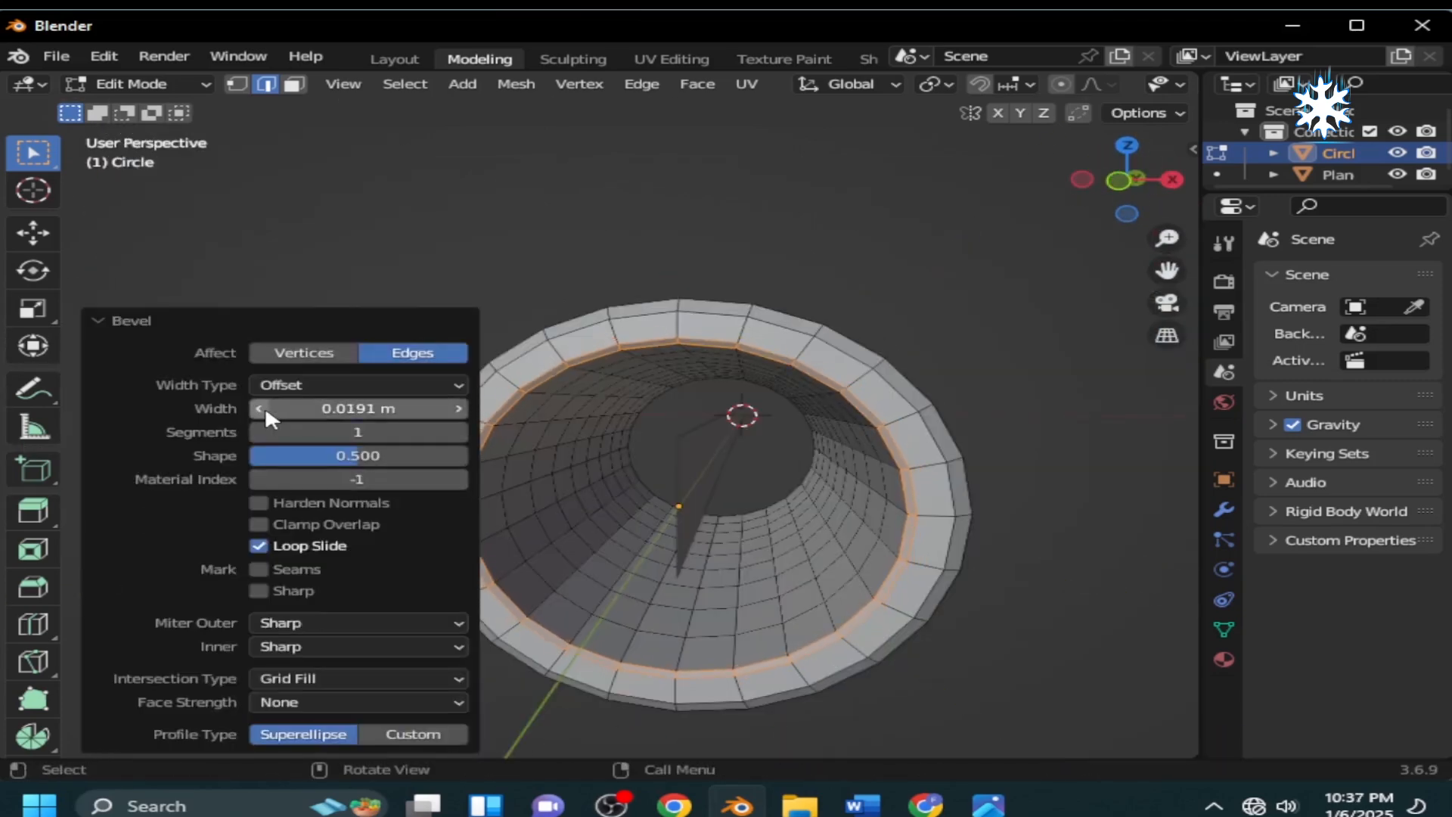
Save the Blender file as "tutorial file 1" in the tutorial folder.
key("ctrl+s")
left_click(512, 759)
type("tutorial file")
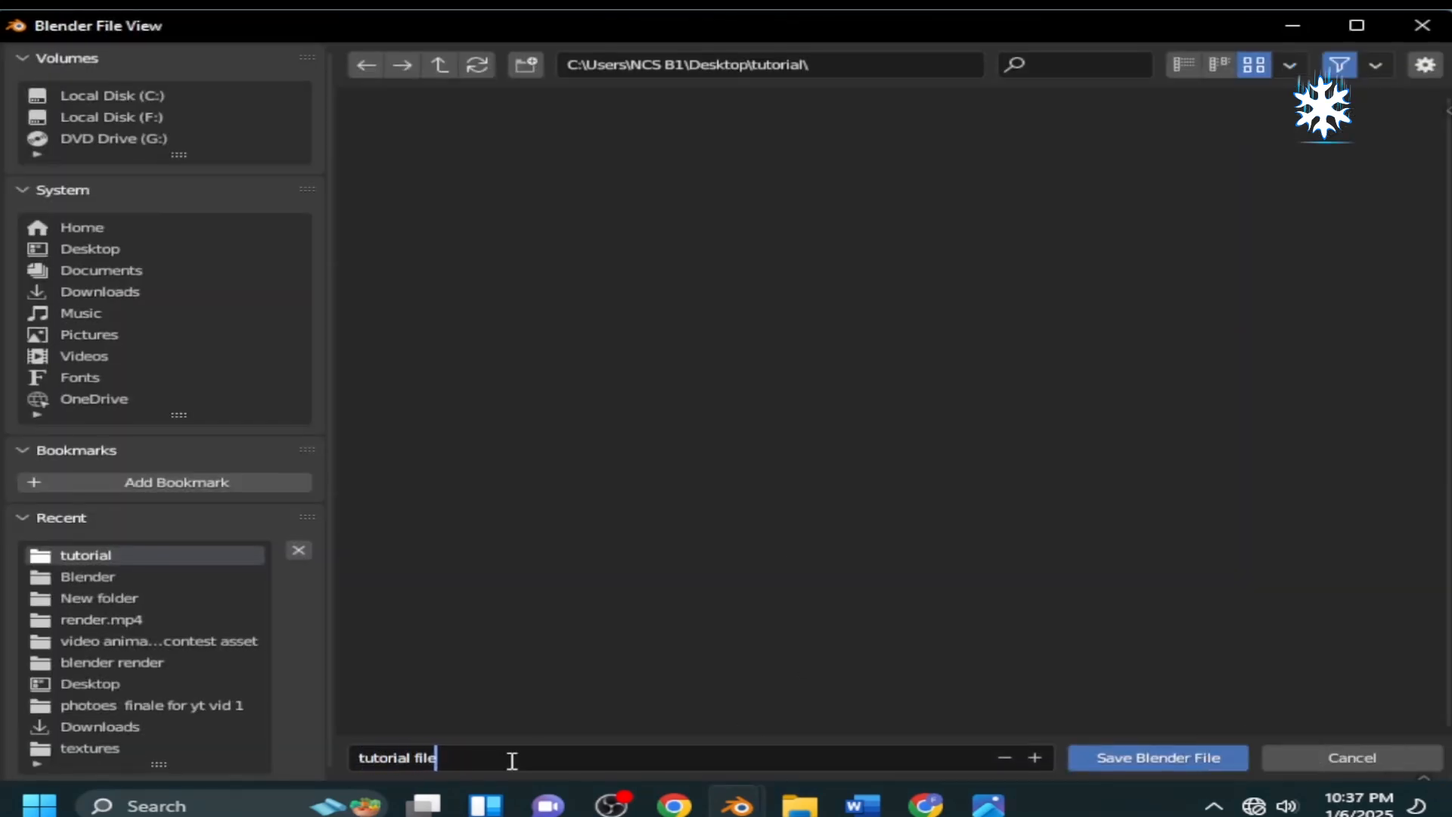
key("Return")
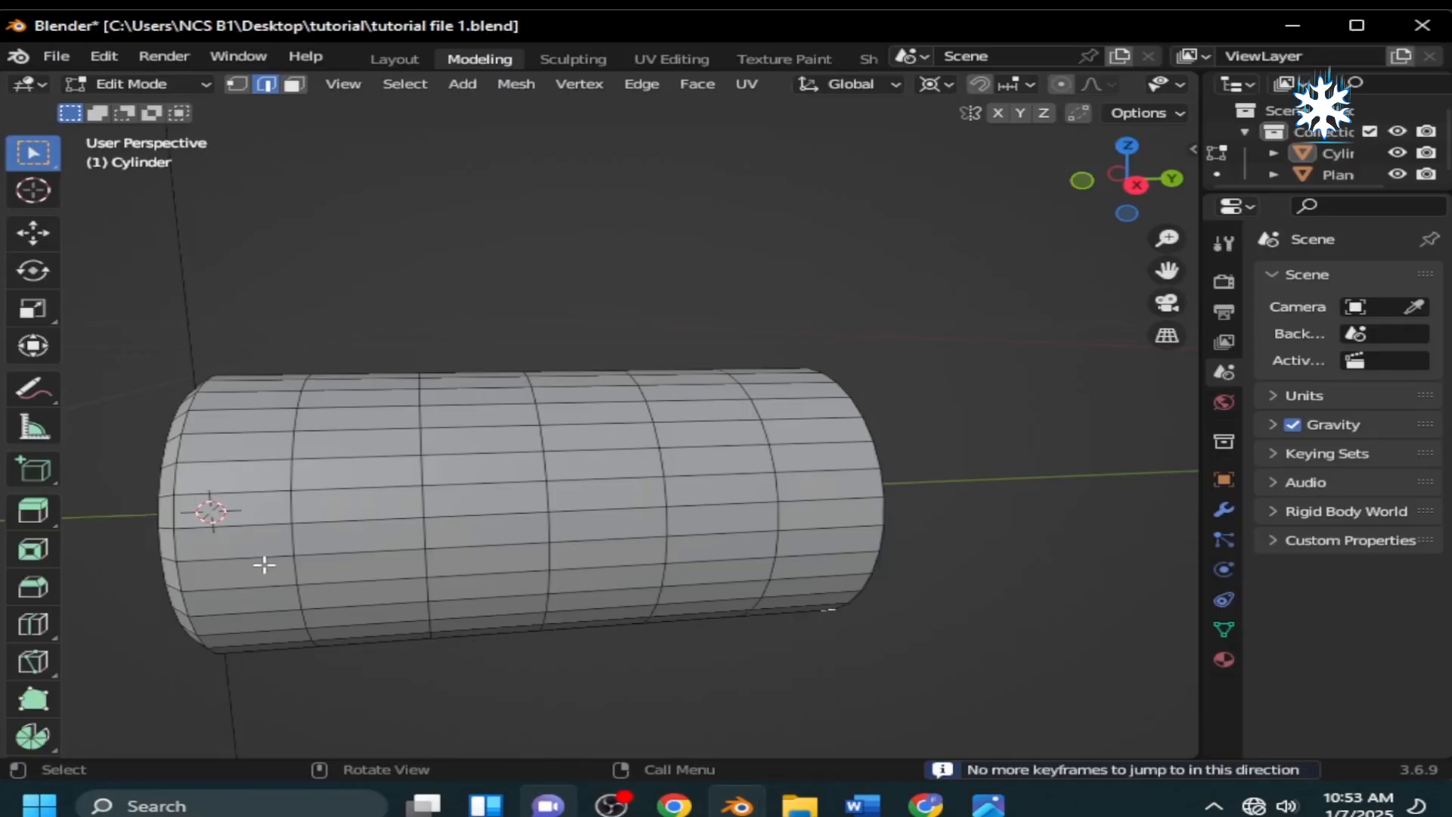
Add one loop cut in each of the first two sections at the tube's start and slide both along the surface.
right_click(299, 564)
key("g")
key("g")
left_click(311, 562)
key("ctrl+r")
left_click(360, 557)
right_click(411, 558)
key("g")
key("g")
left_click(398, 556)
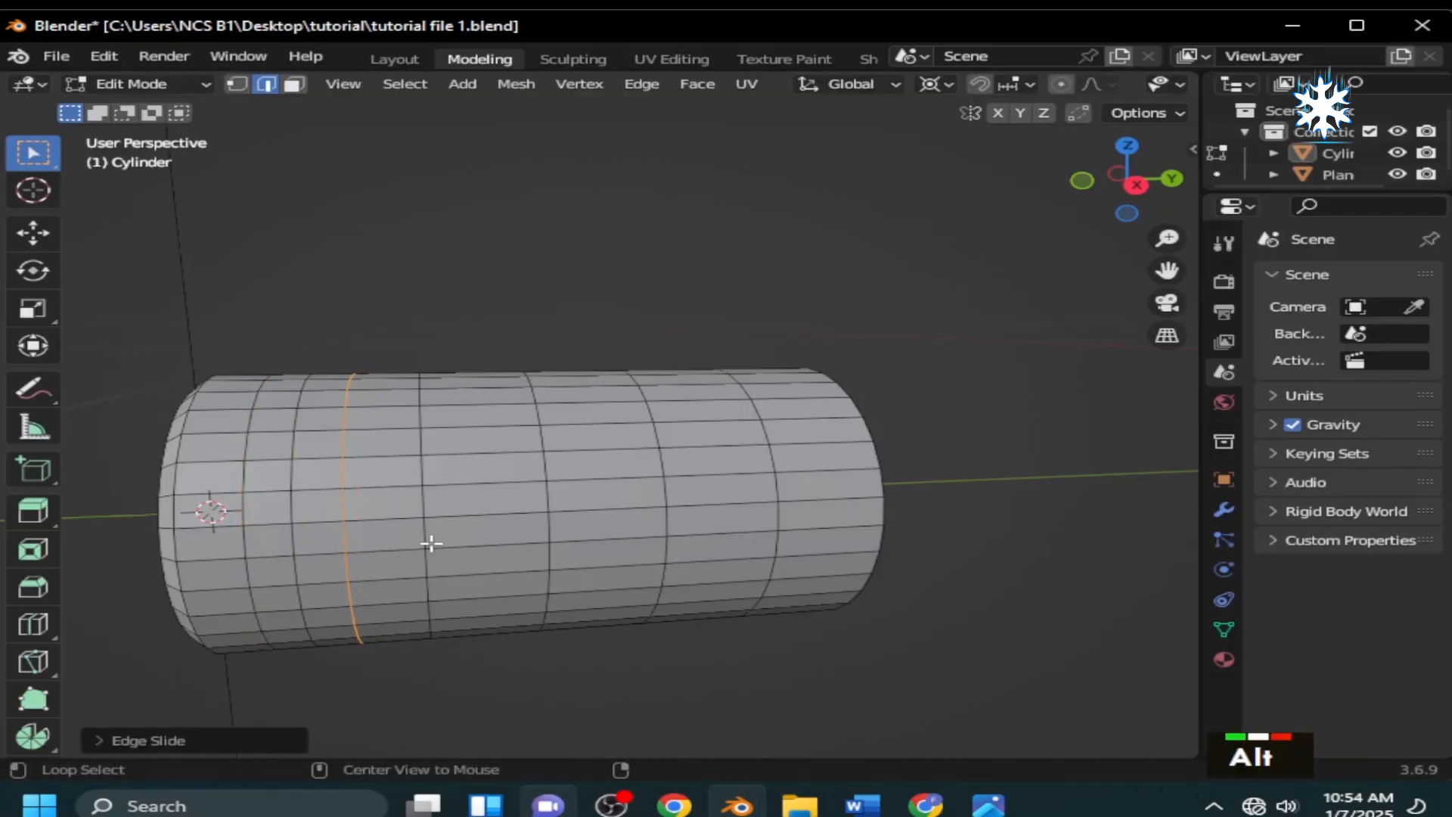
Add a centred loop cut in the third section from the tube's start.
left_click(425, 543, "alt")
key("ctrl+r")
left_click(446, 543)
right_click(439, 544)
Extrude the end ring faces at the tube's far end about 0.015 m along global Y.
key("3")
middle_click_drag(440, 544, 791, 632)
scroll(782, 629, "down", 1)
key("e")
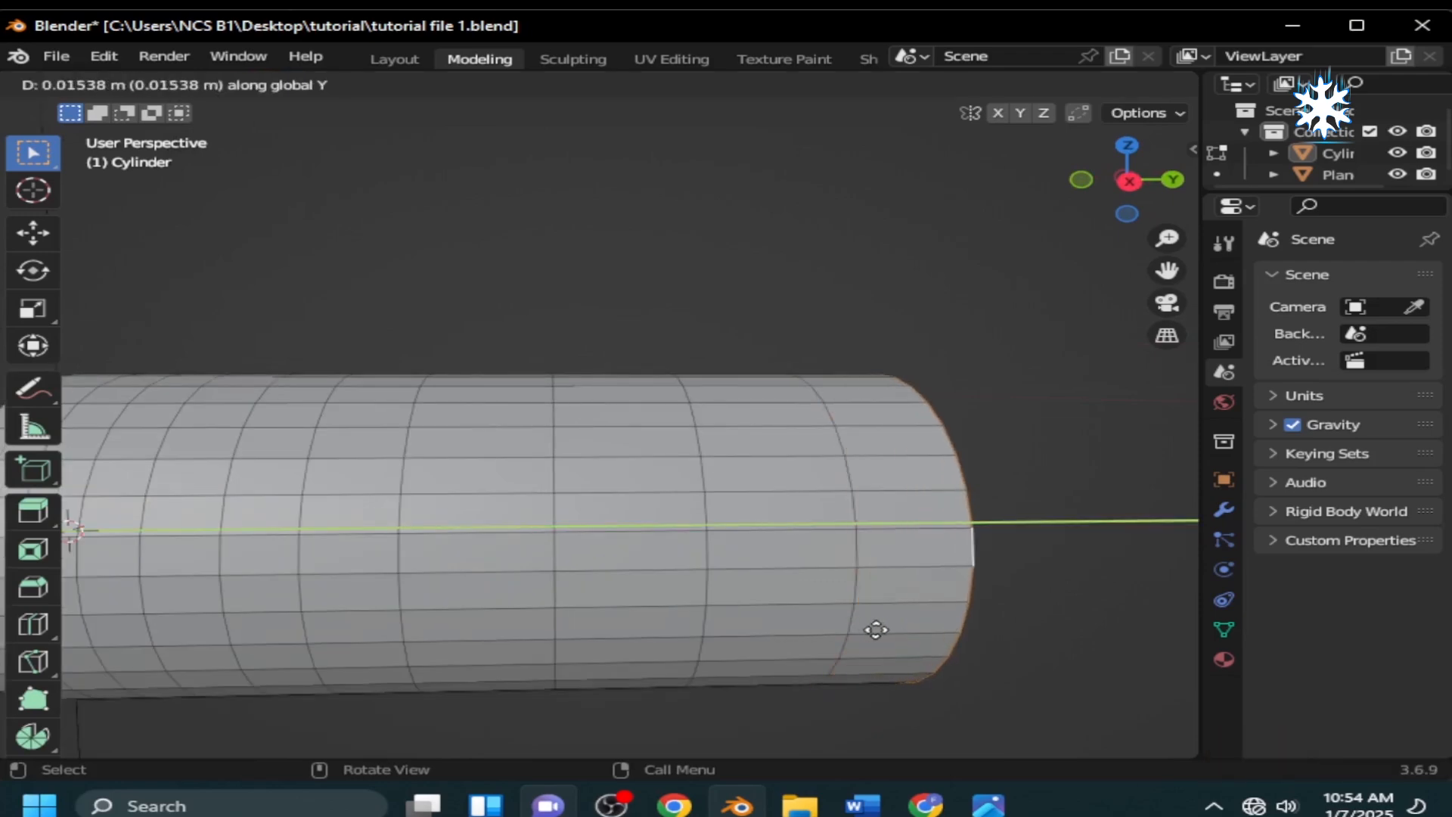
left_click(893, 629)
scroll(798, 644, "down", 2)
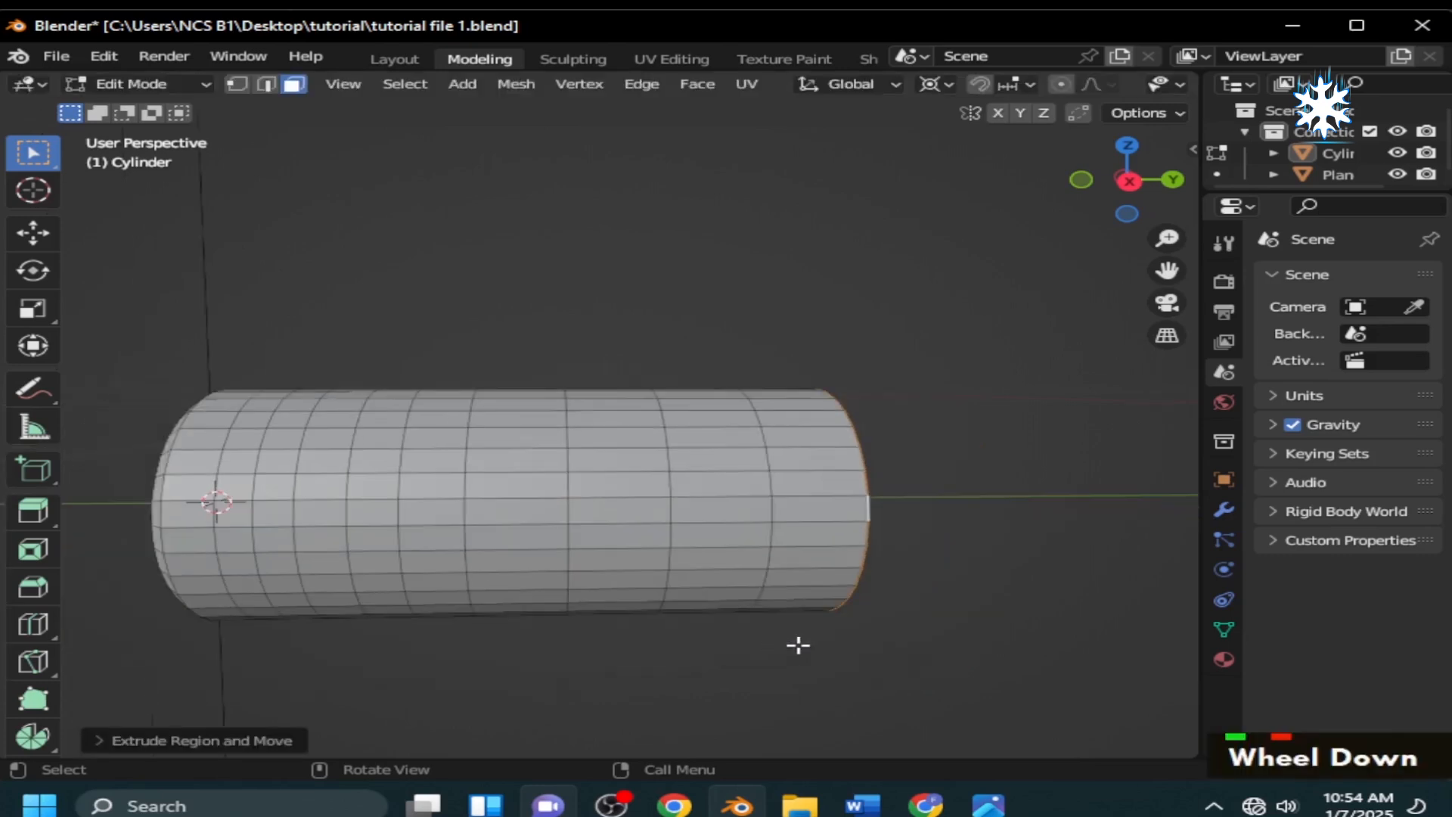
Add a loop cut in the fifth section and slide it close to the neighbouring loop on the start side.
key("ctrl+r")
left_click(393, 530)
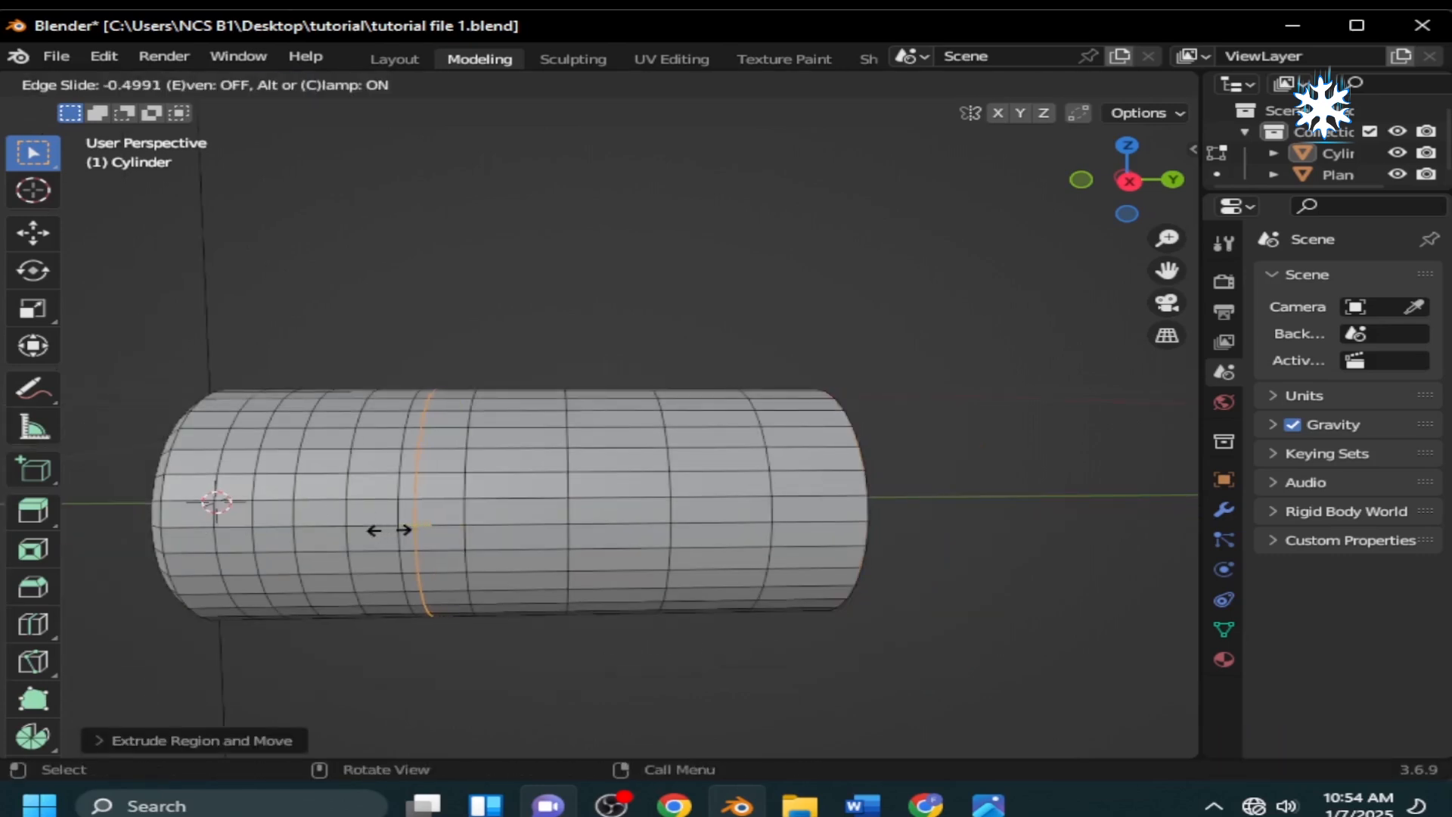
left_click(389, 530)
Add a centred loop cut toward the far end, a second one close beside it, and a third beside the preceding existing loop.
key("ctrl+r")
left_click(694, 517)
right_click(699, 517)
key("ctrl+r")
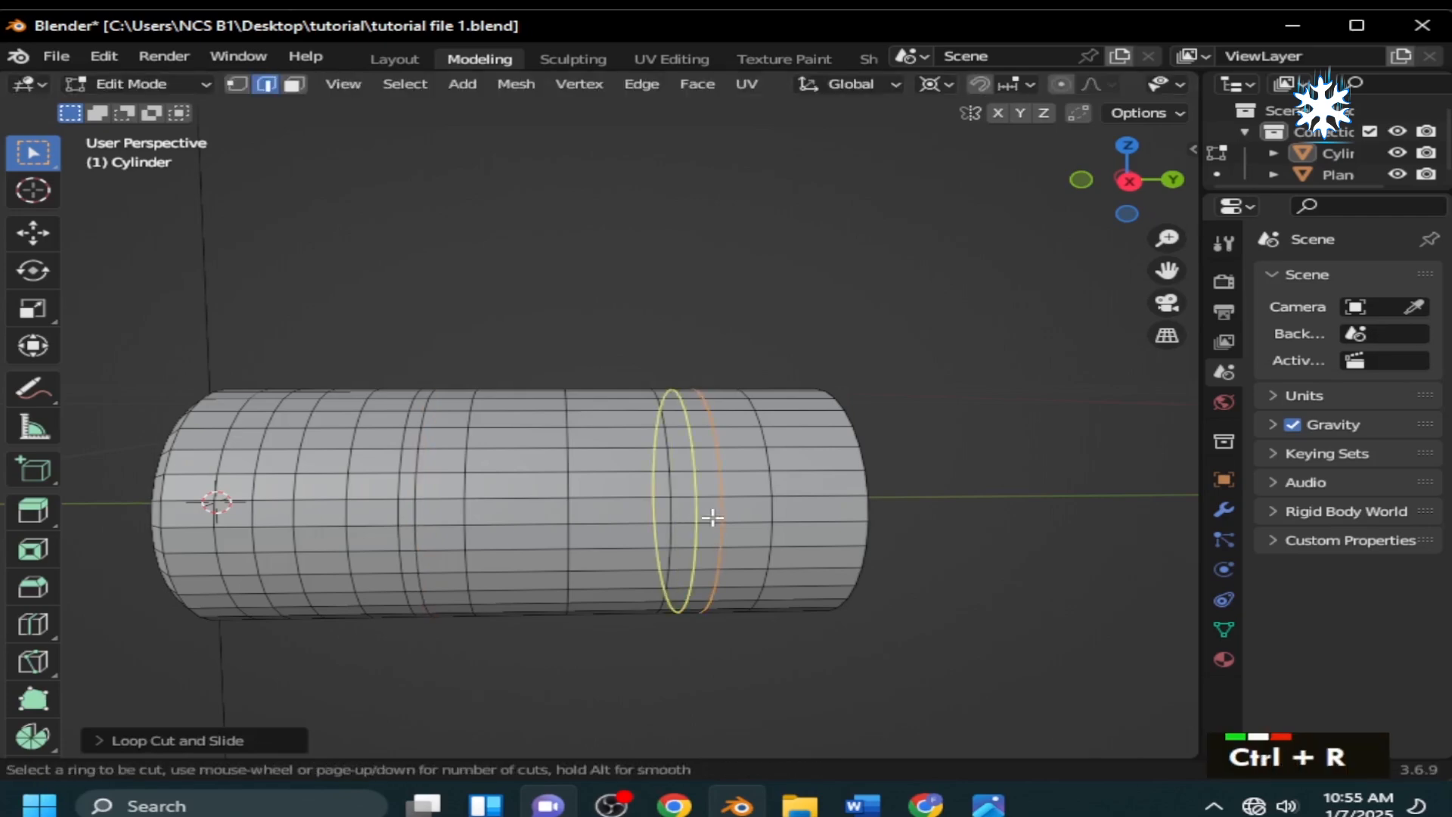
left_click(712, 518)
left_click(730, 518)
key("ctrl+r")
left_click(661, 519)
left_click(697, 521)
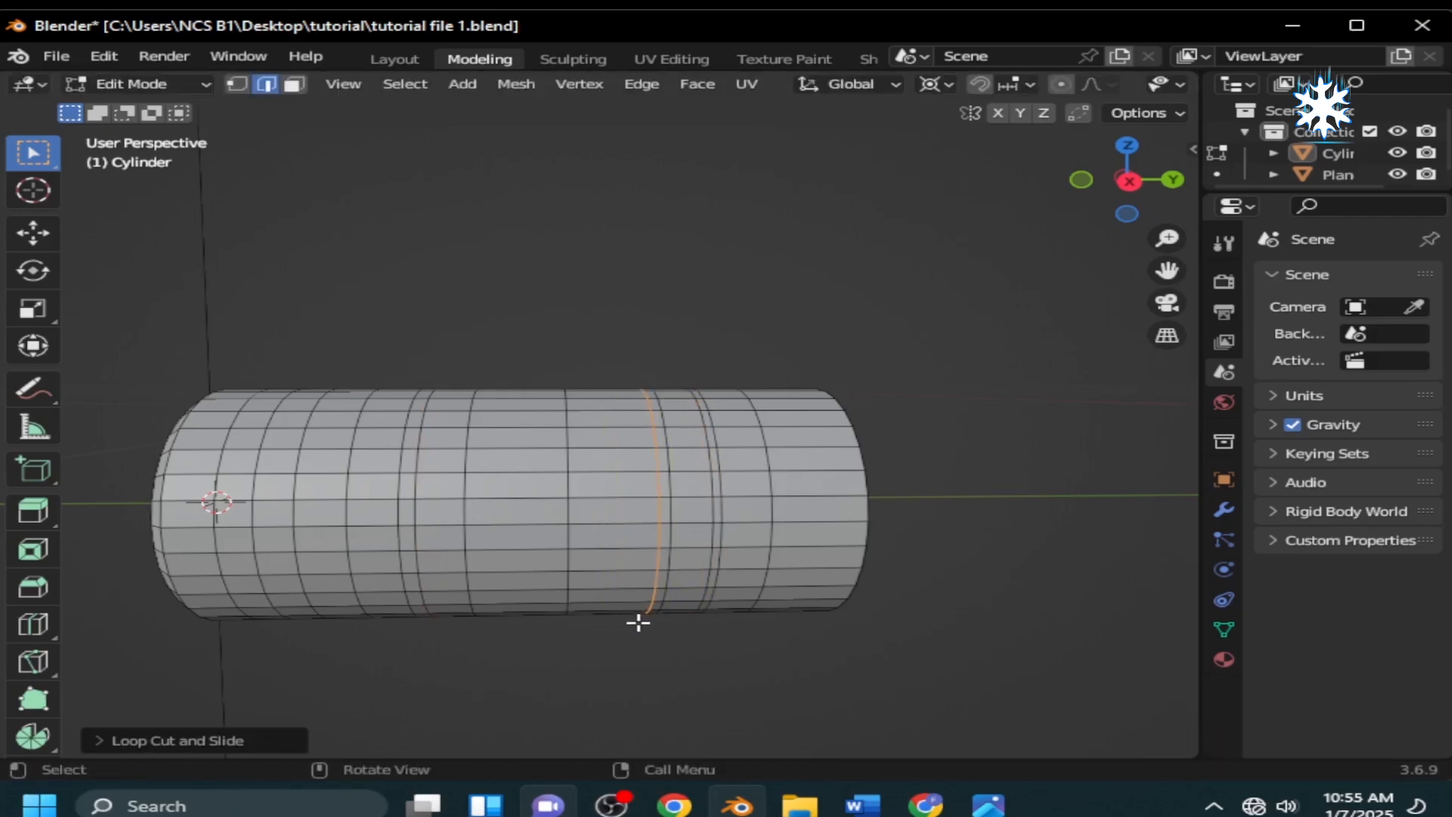
Snap the 3D cursor to the centre of the front face's rim edge loop and set the pivot point to 3D Cursor.
middle_click_drag(638, 622, 678, 619, "shift")
scroll(678, 619, "down", 1)
middle_click_drag(391, 603, 624, 605, "shift")
scroll(575, 567, "up", 3)
middle_click_drag(546, 546, 626, 563, "shift")
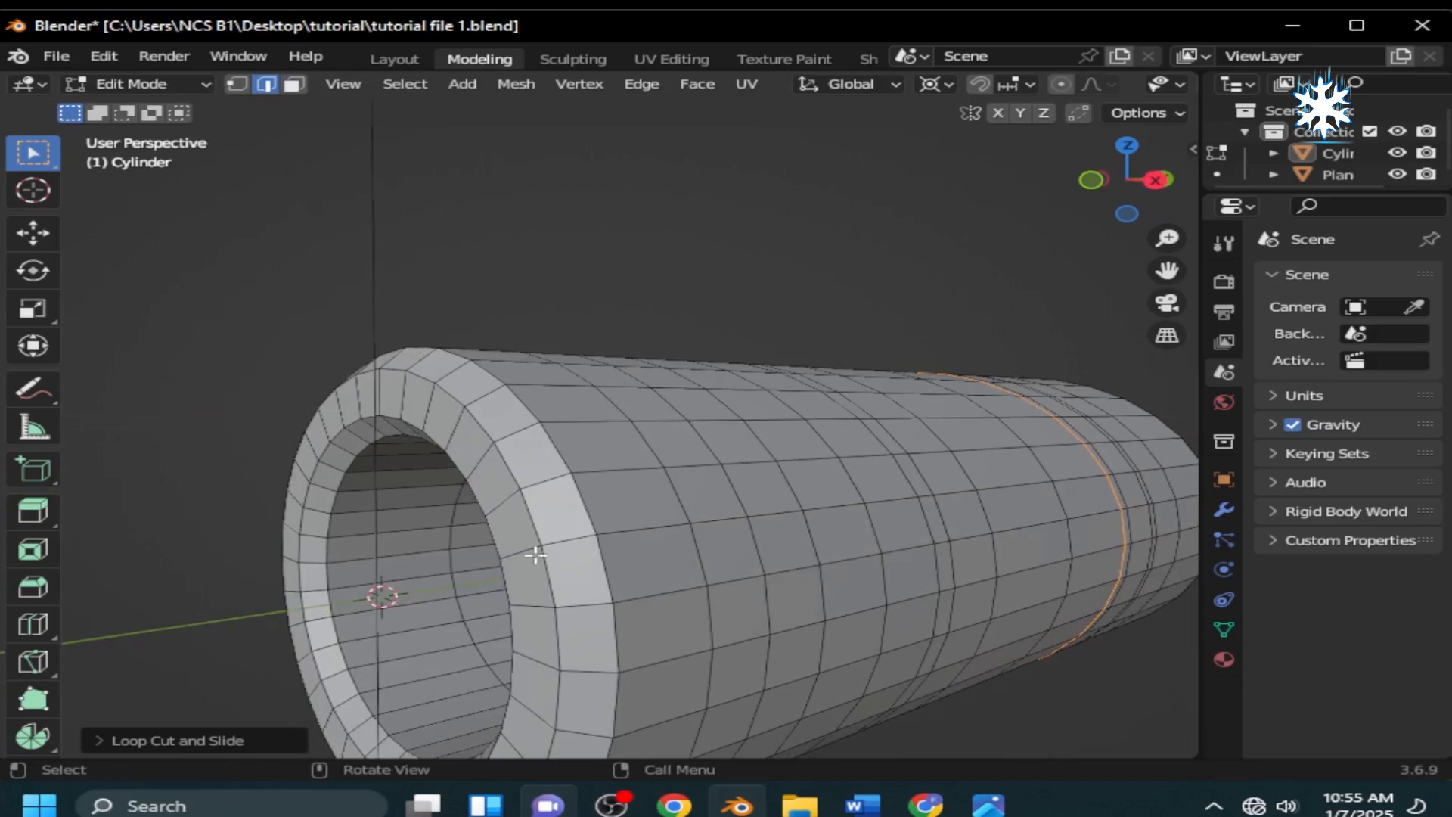
key("alt")
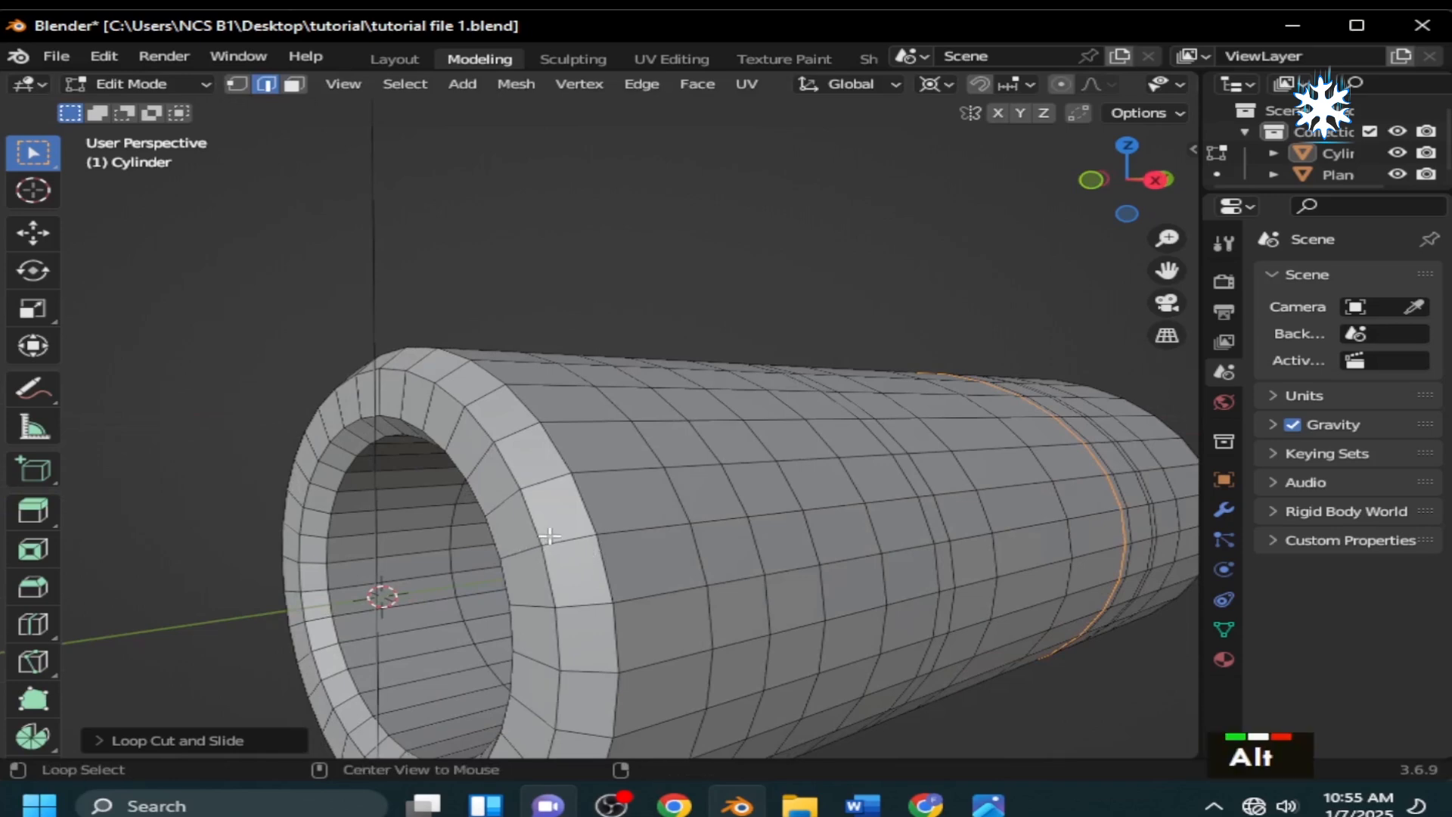
left_click(547, 539, "alt")
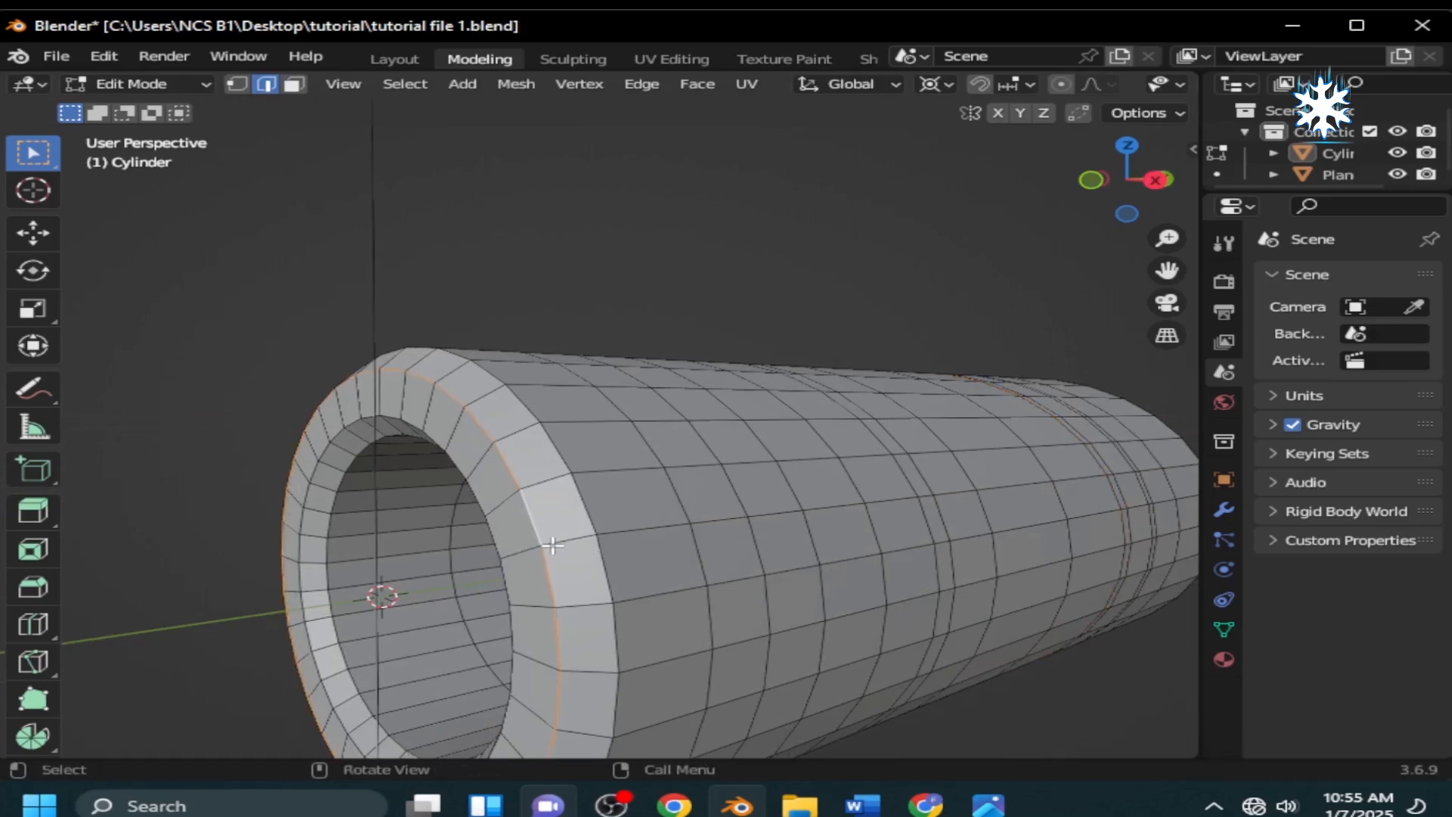
key("shift+s")
left_click(521, 668)
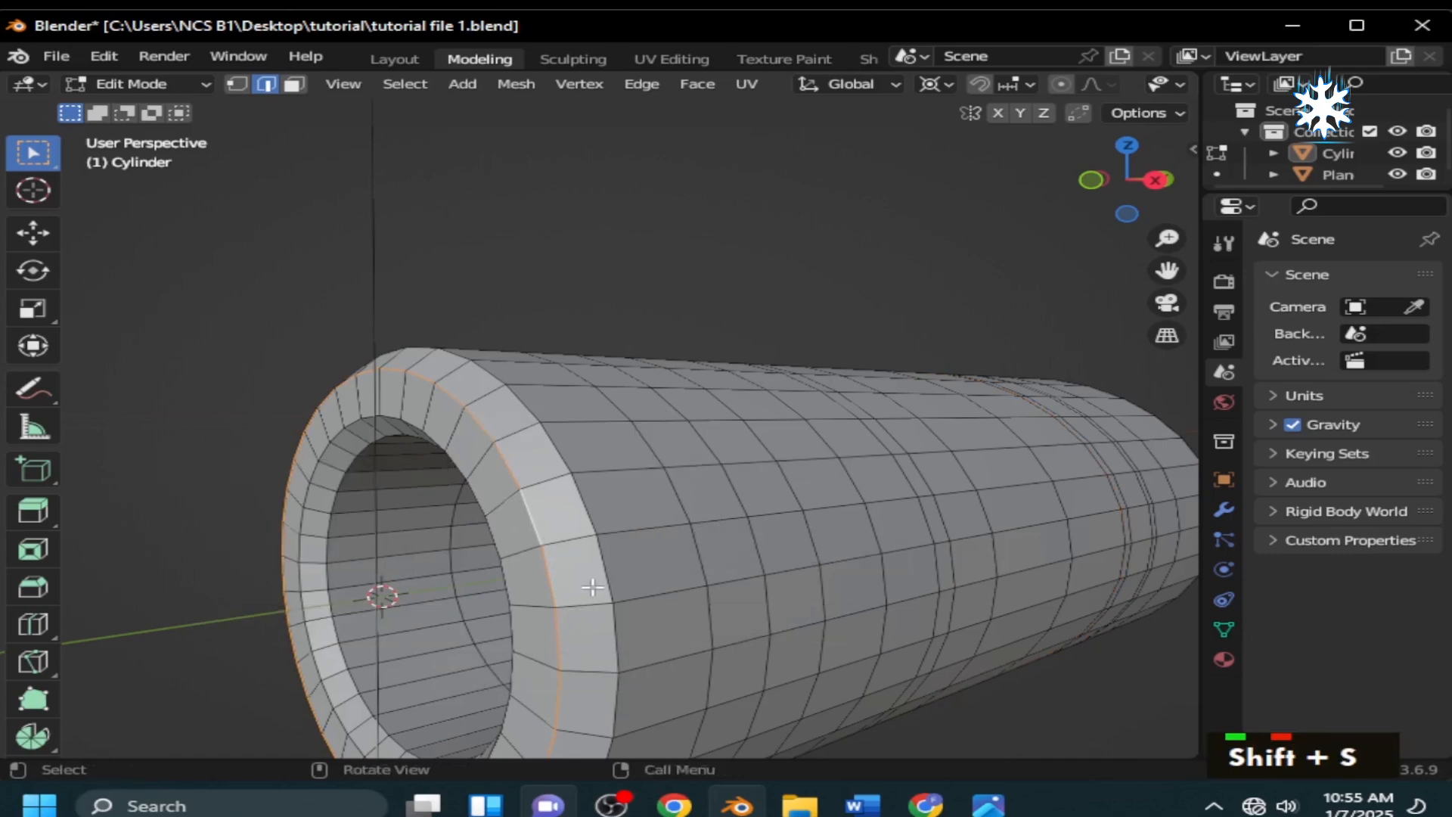
key("period")
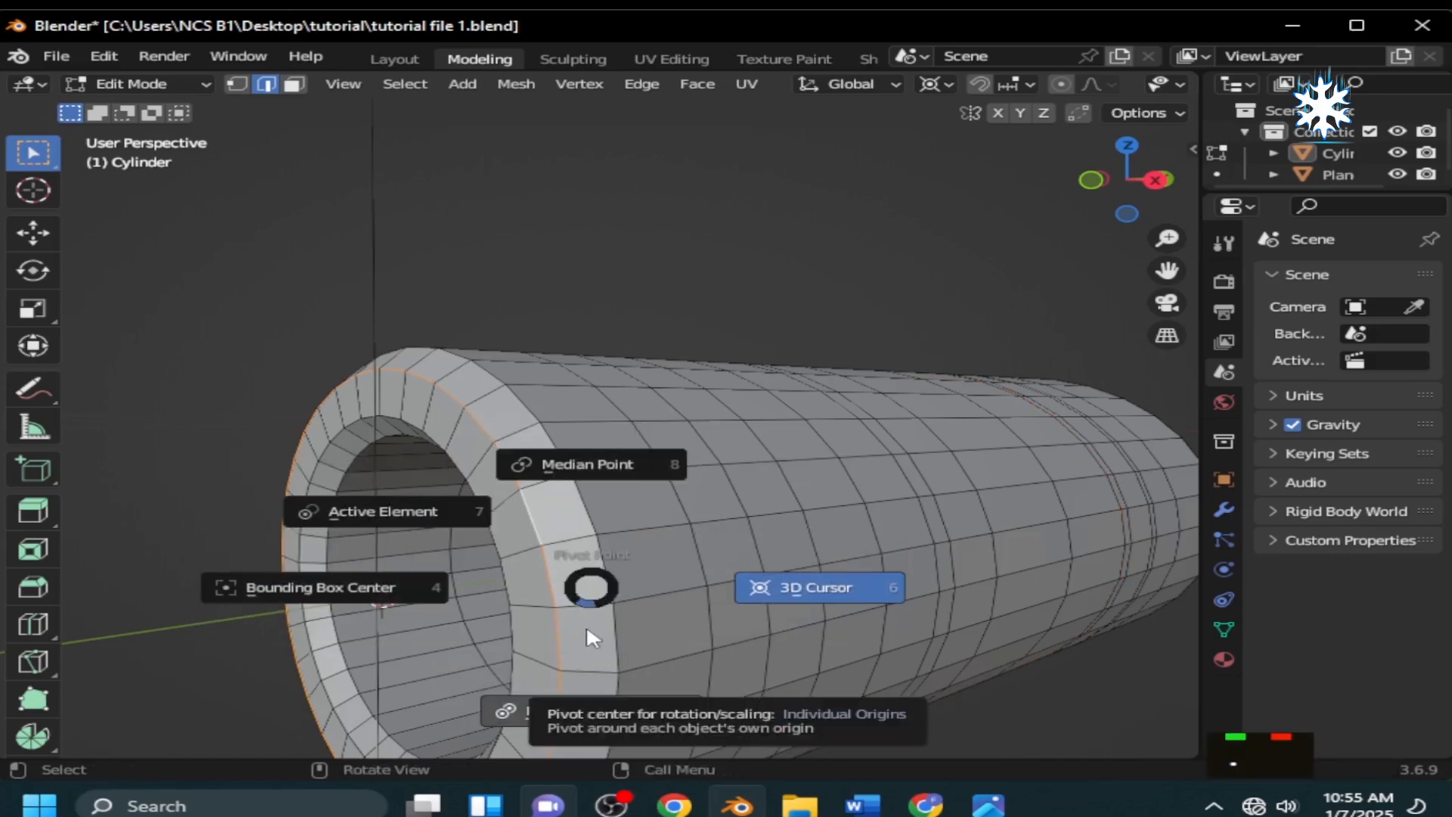
left_click(756, 588)
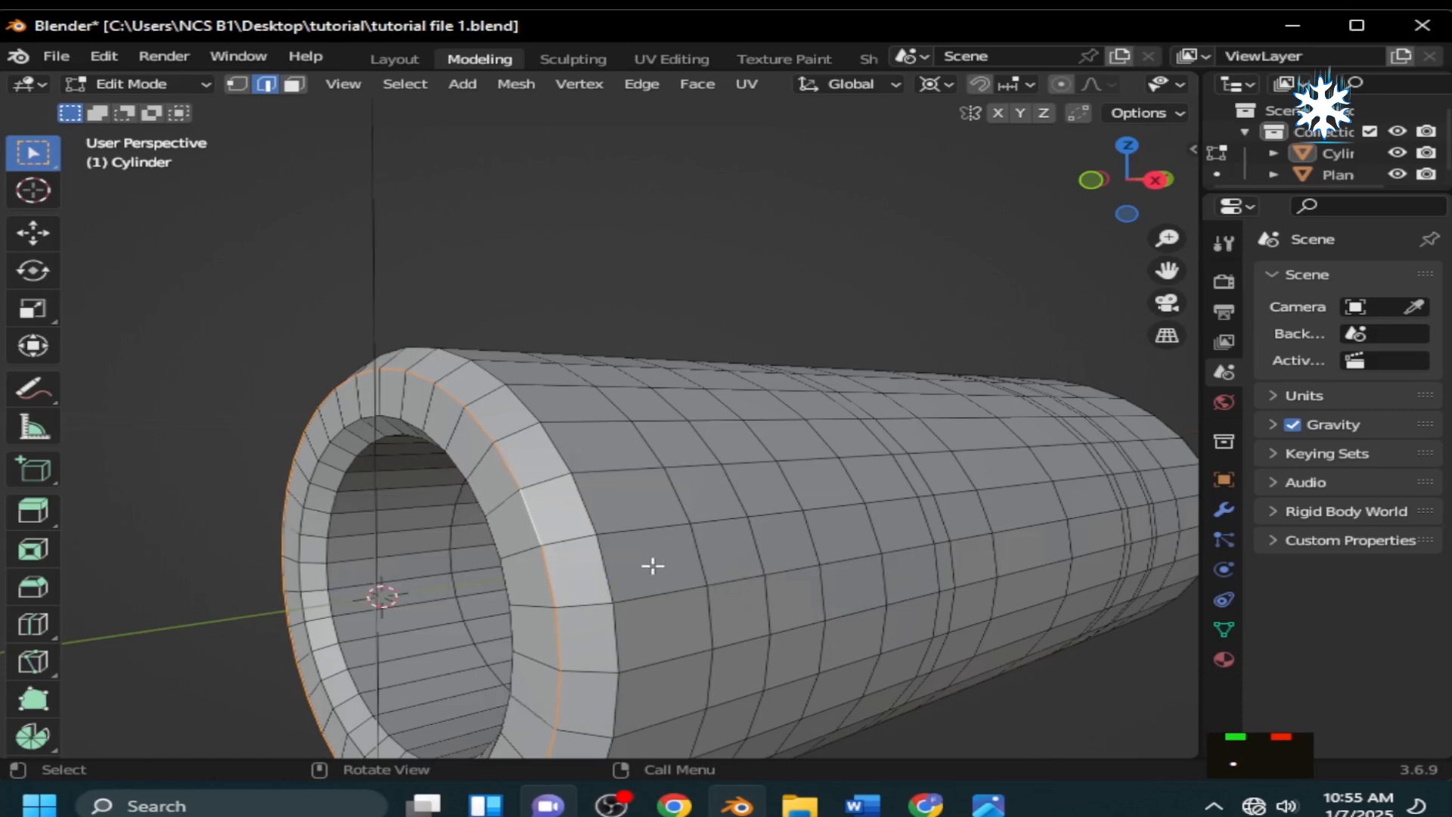
Flatten the outer front rim loop into the end face's plane by scaling it to 0 along Y.
left_click(602, 554, "alt")
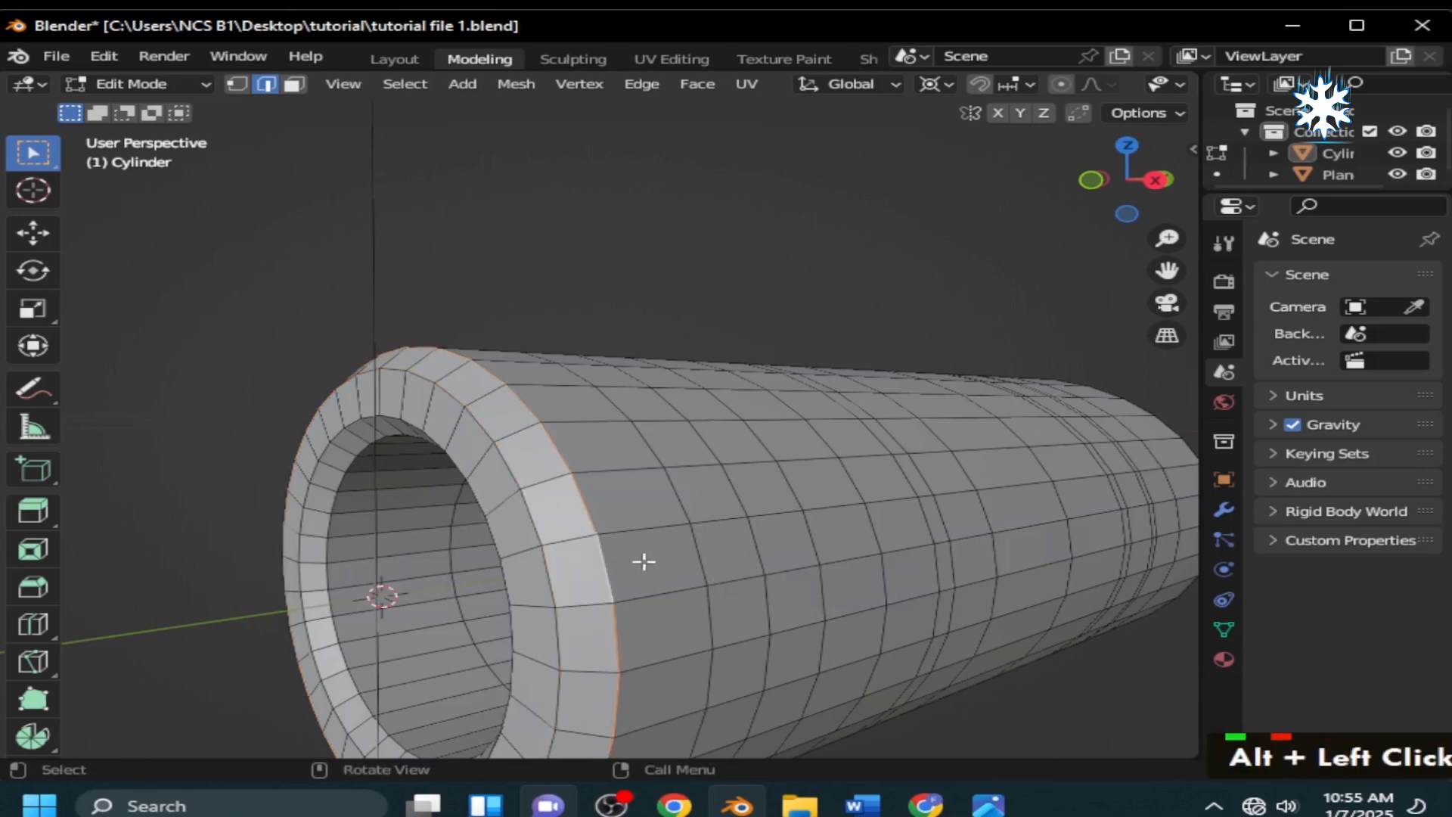
key("g")
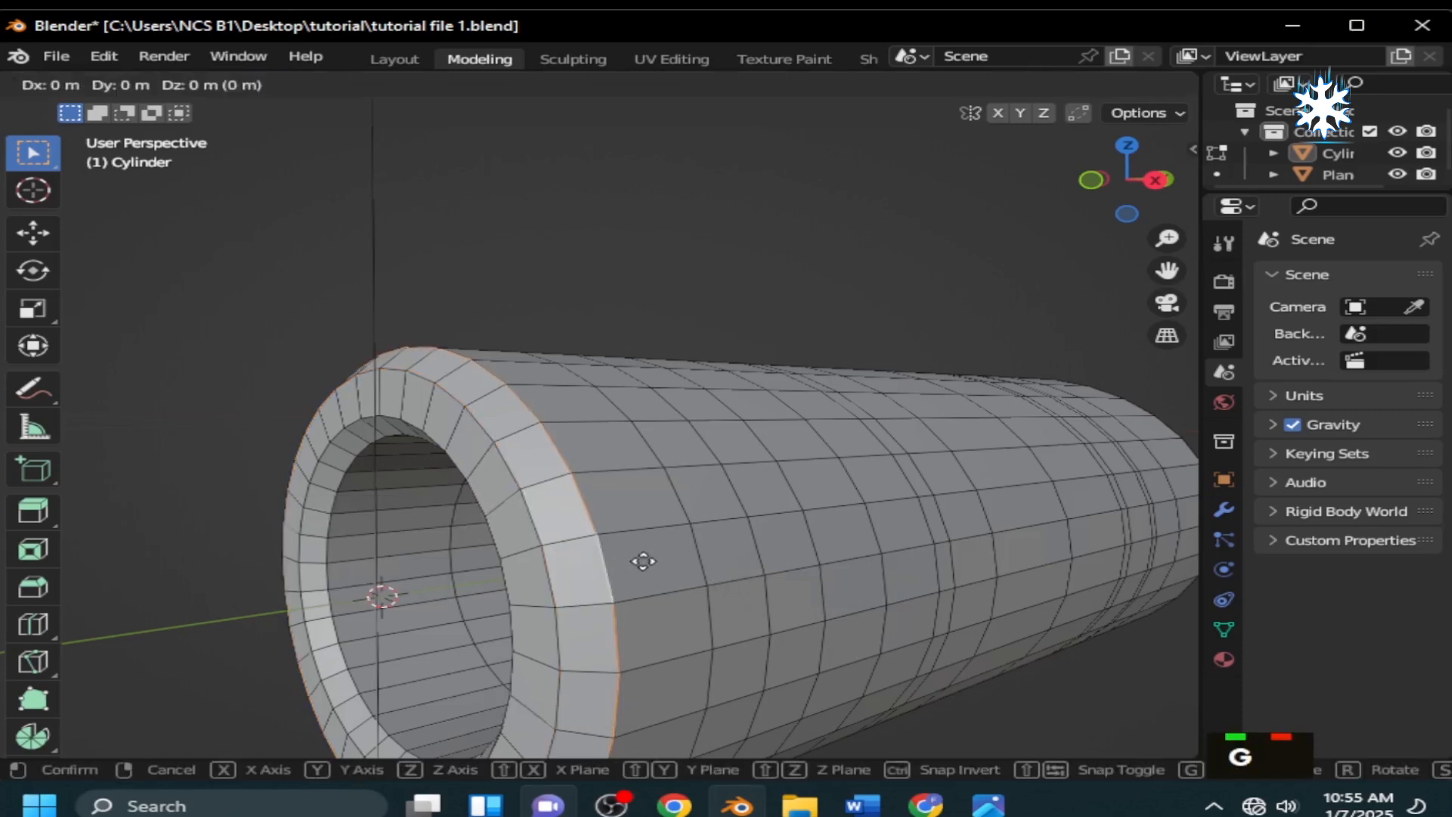
key("s")
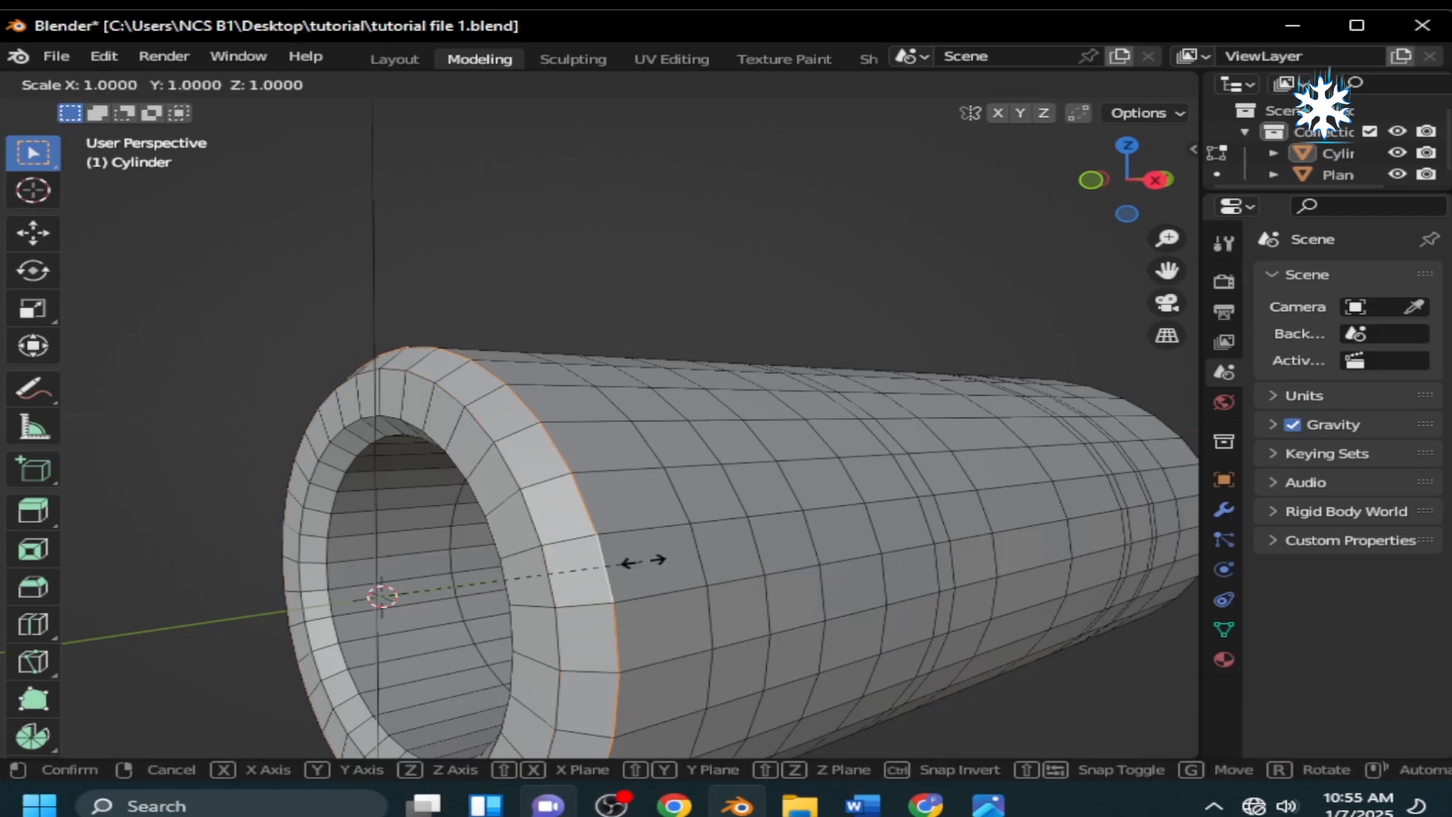
type("y0")
key("Return")
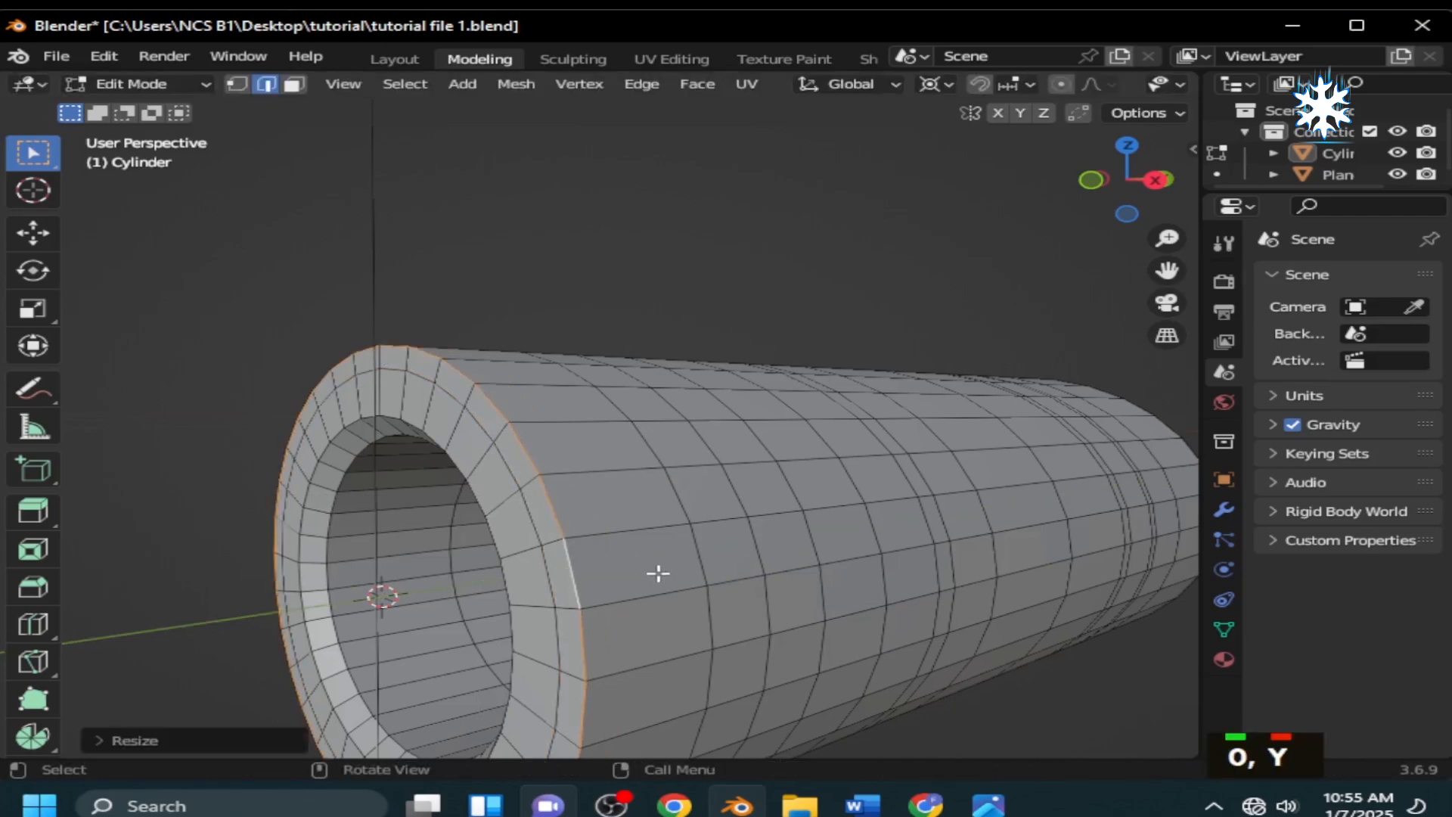
Apply a very small bevel to the outer front rim loop and save the file.
key("ctrl+b")
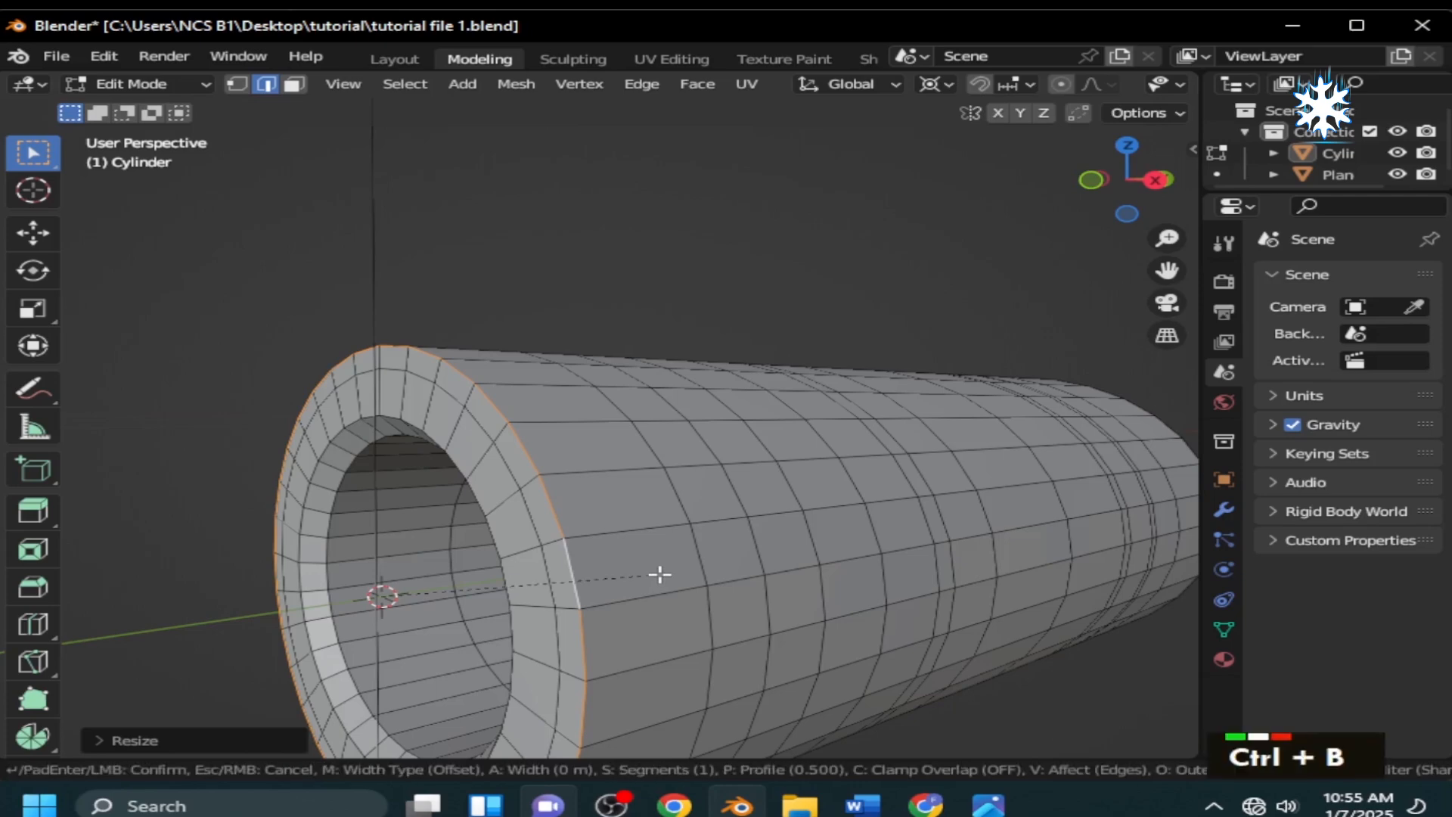
left_click(659, 575)
middle_click_drag(660, 575, 462, 527)
key("ctrl+s")
Select the first four edge loops behind the front rim and bevel them into narrow strips.
left_click(441, 525, "alt")
left_click(497, 526, "alt+shift")
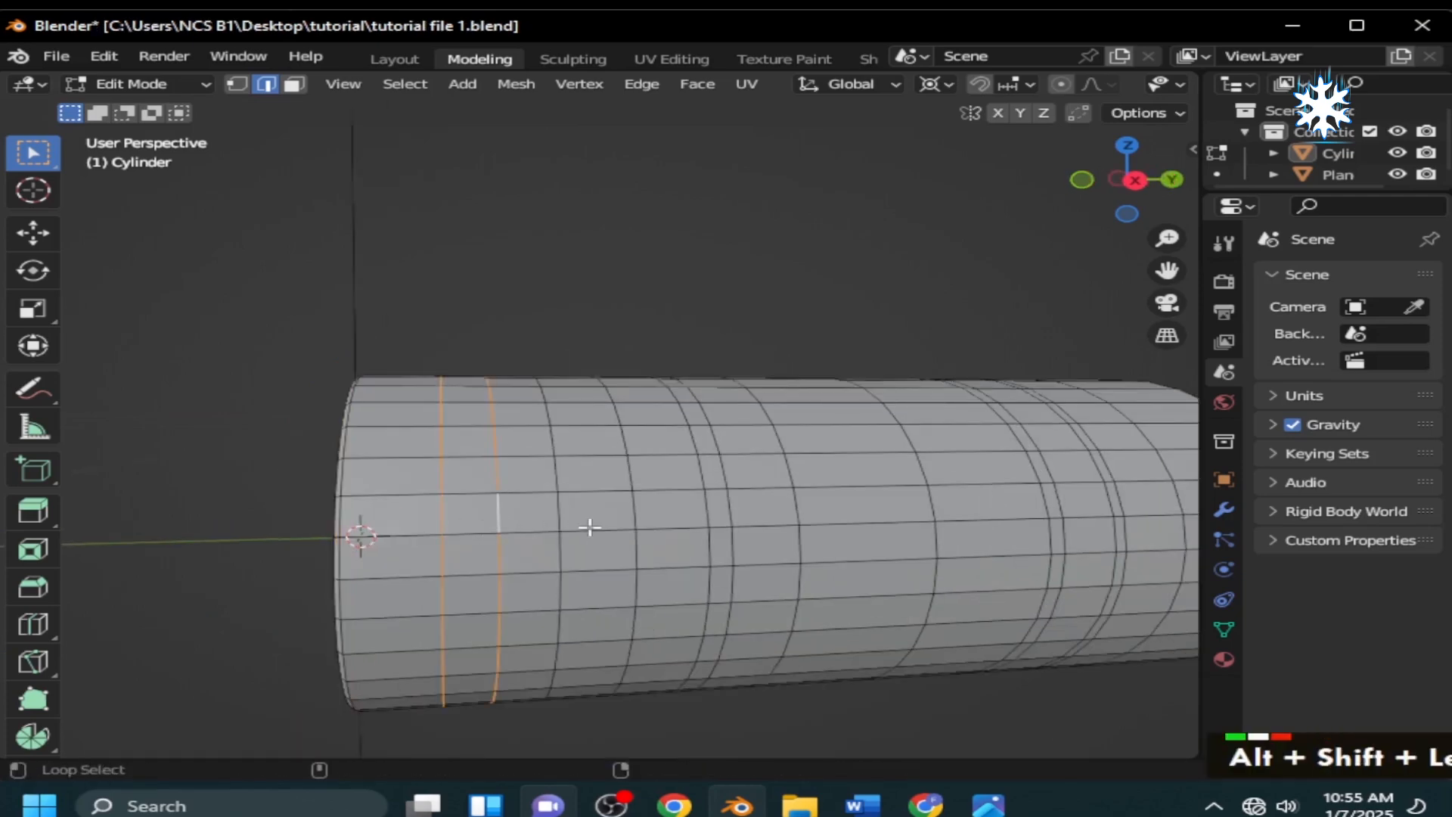
key("ctrl+b")
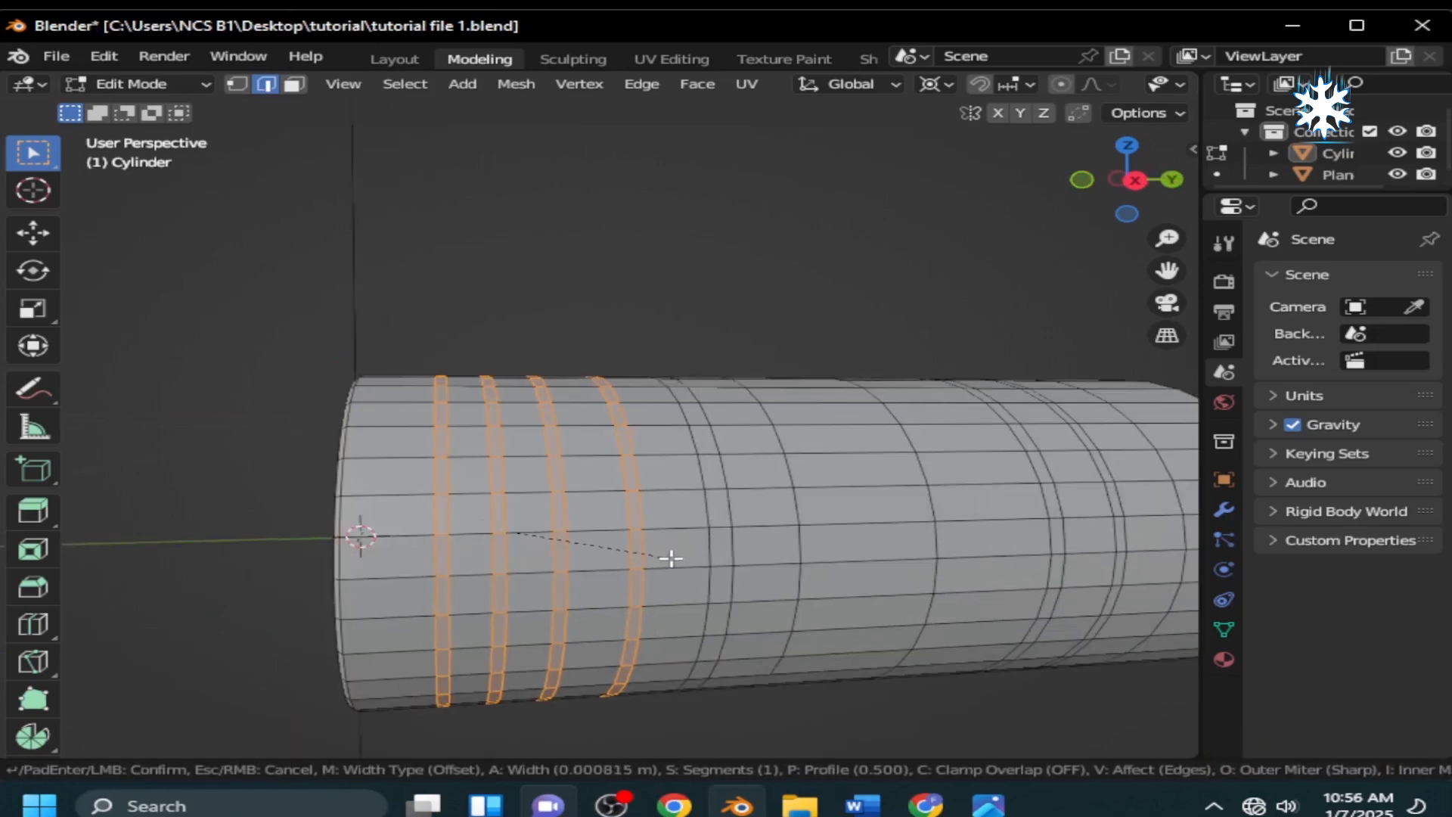
left_click(501, 549)
Select the face bands between the first and second and the third and fourth narrow strips, and shrink them inward into two grooves.
key("3")
left_click(473, 534, "alt")
left_click(538, 528, "alt+shift")
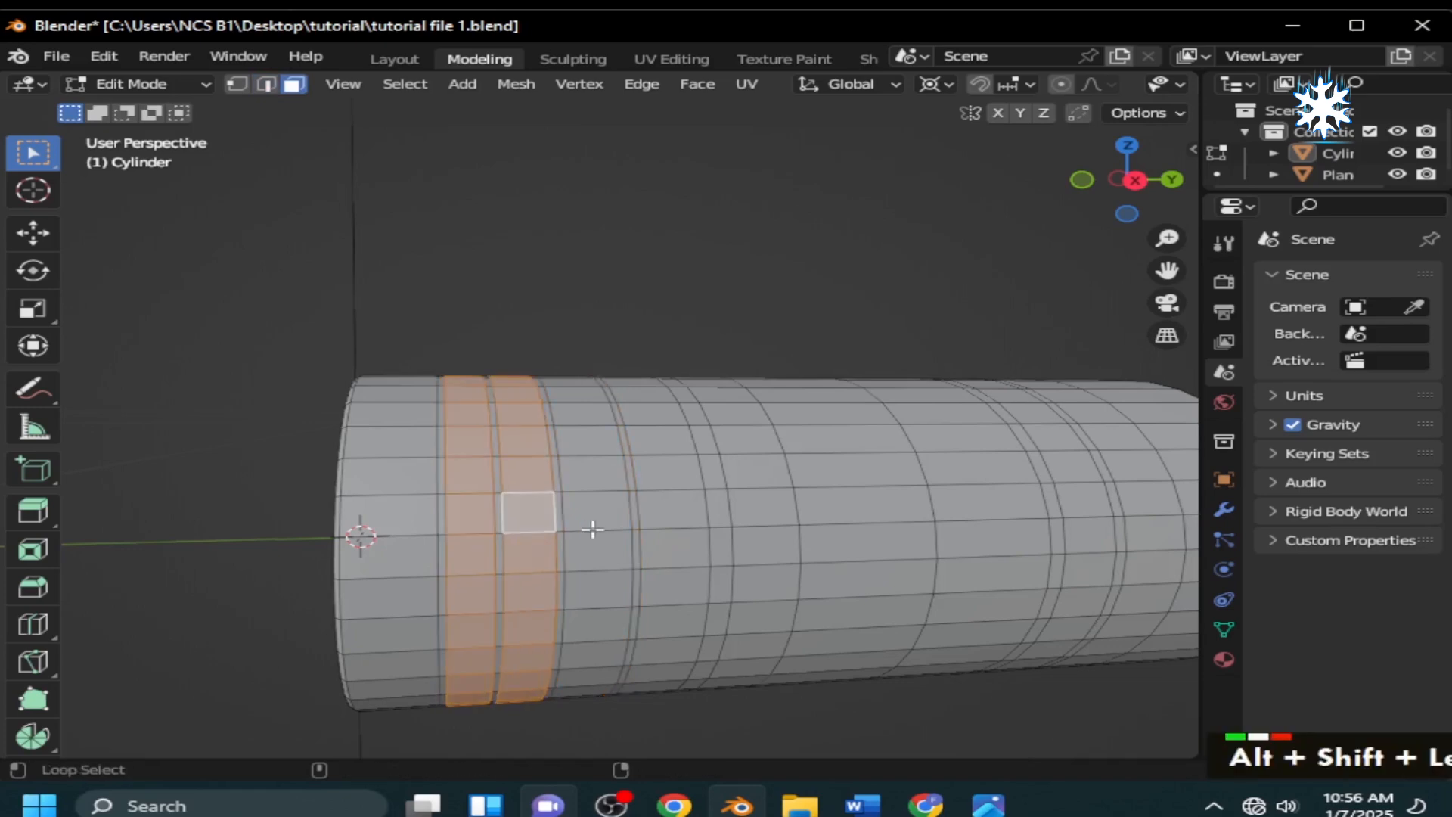
key("ctrl+z")
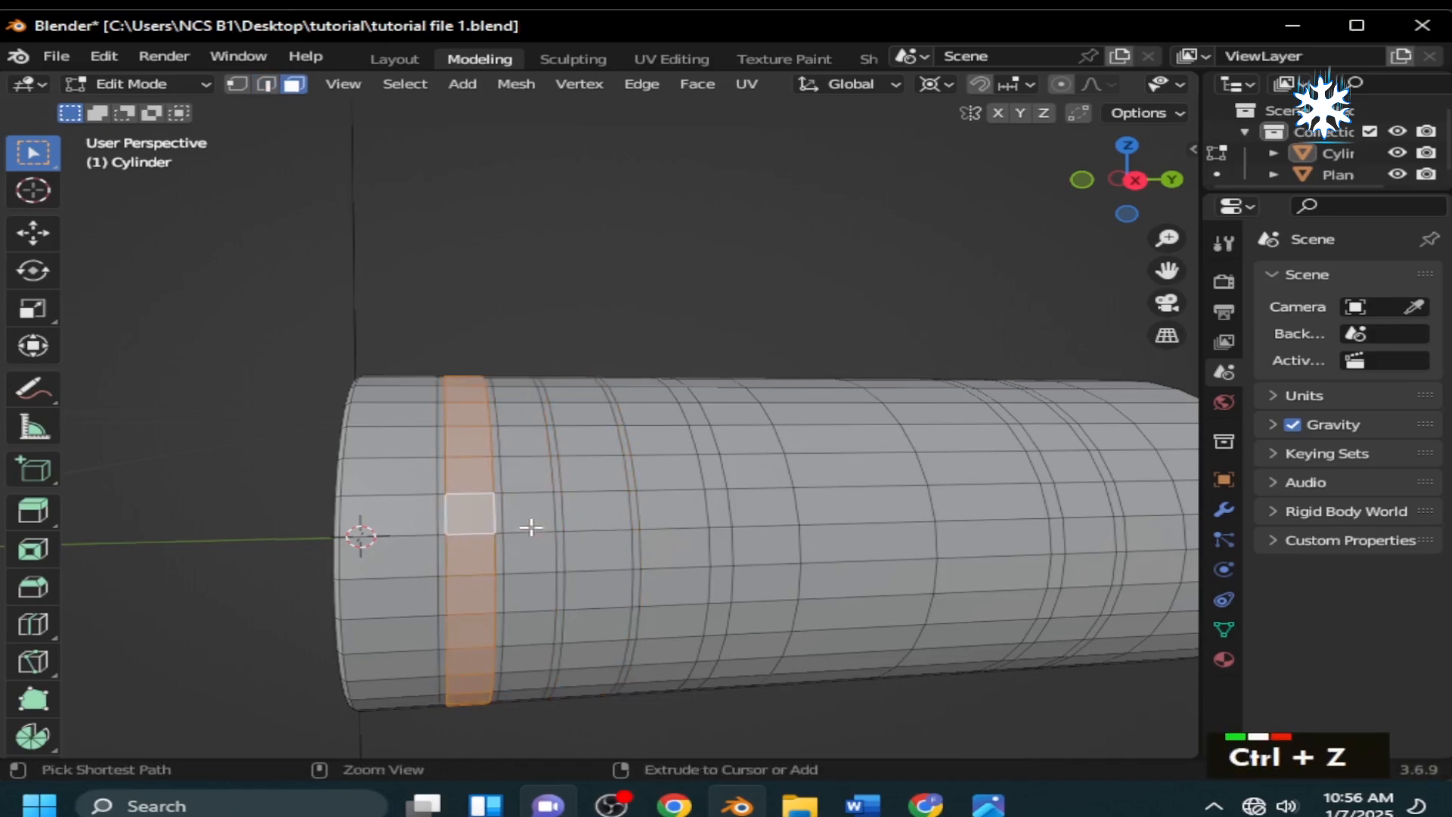
left_click(601, 529, "alt+shift")
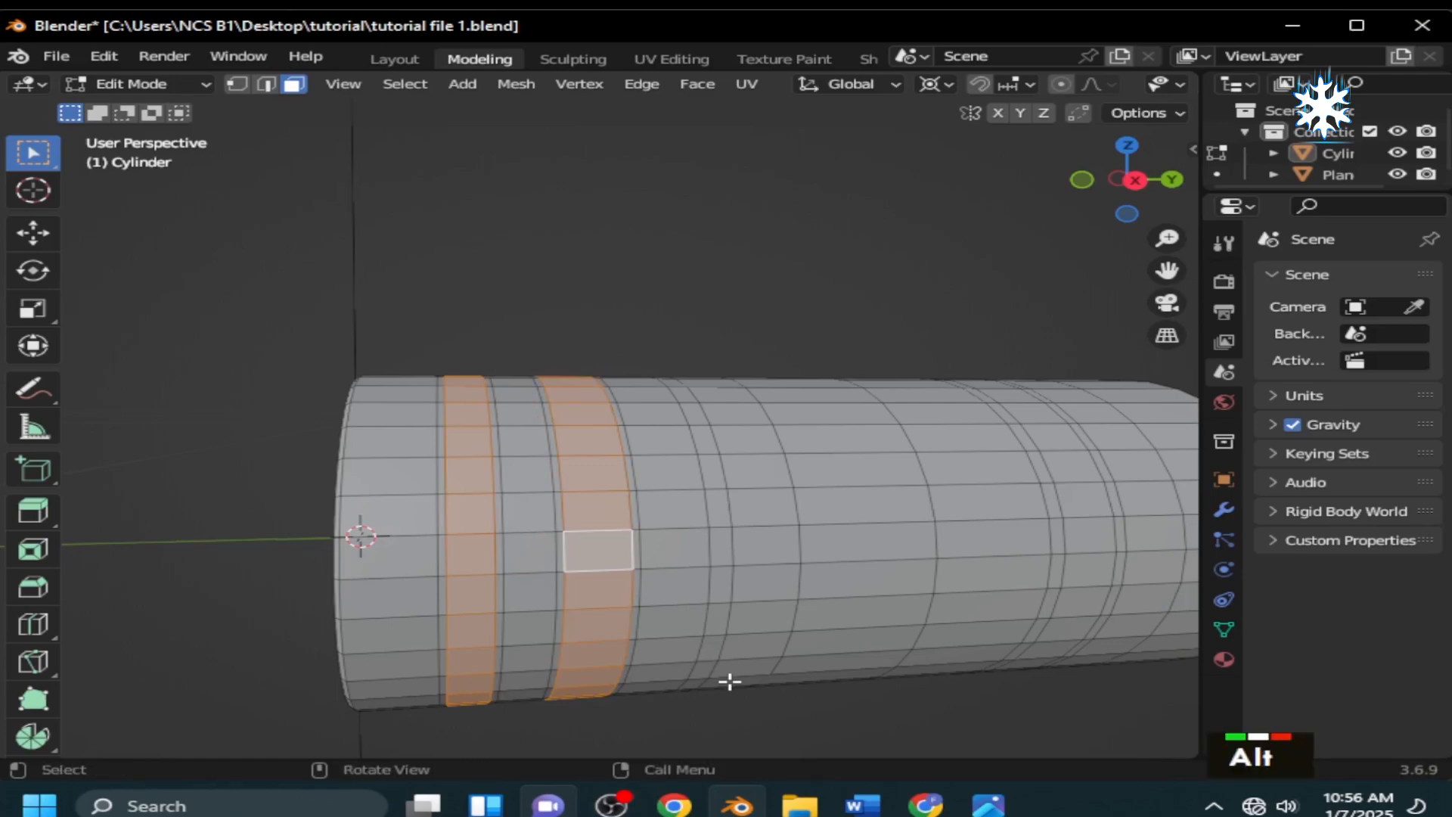
key("alt+s")
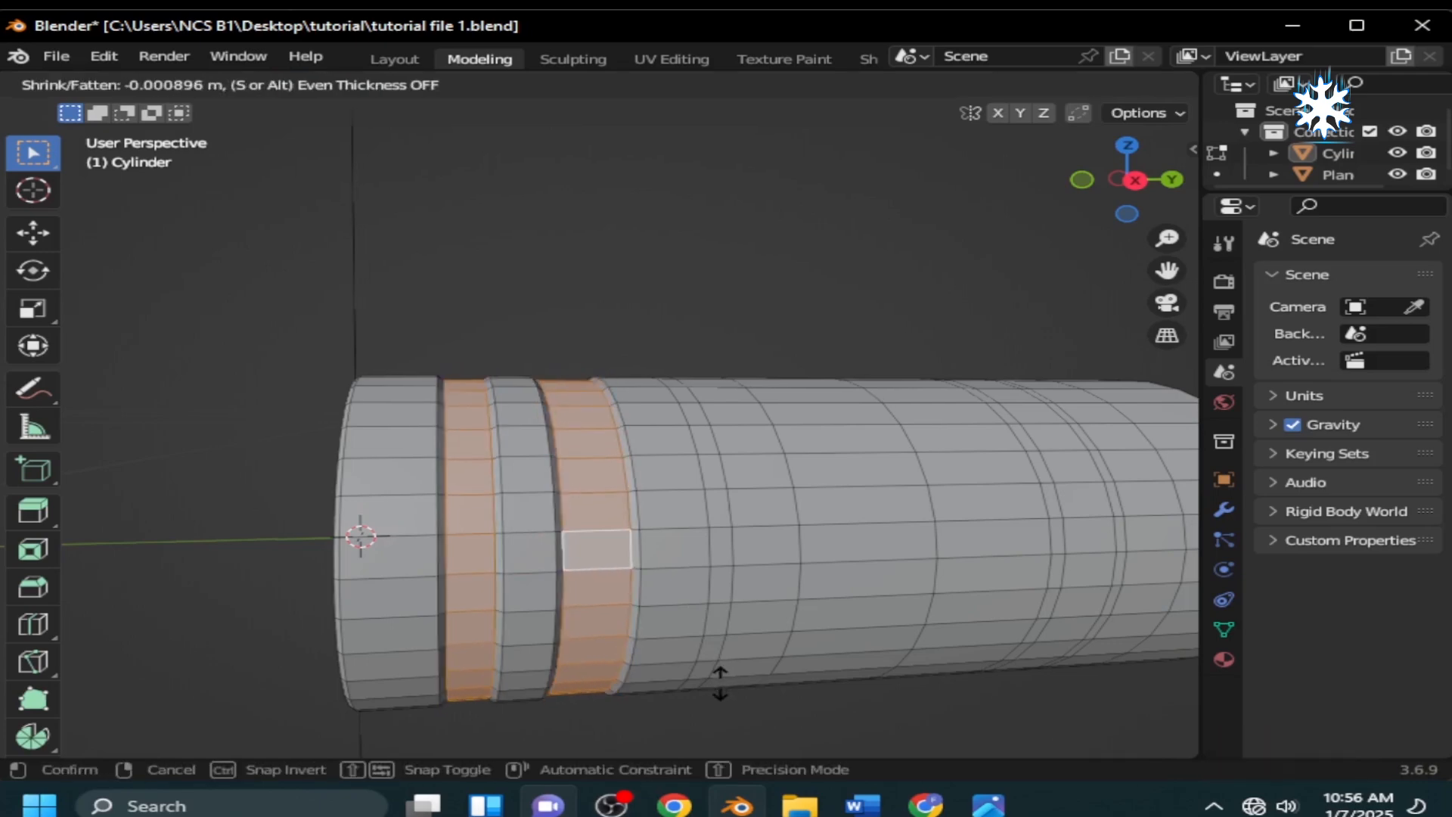
left_click(718, 686)
middle_click_drag(603, 590, 583, 655)
key("alt+s")
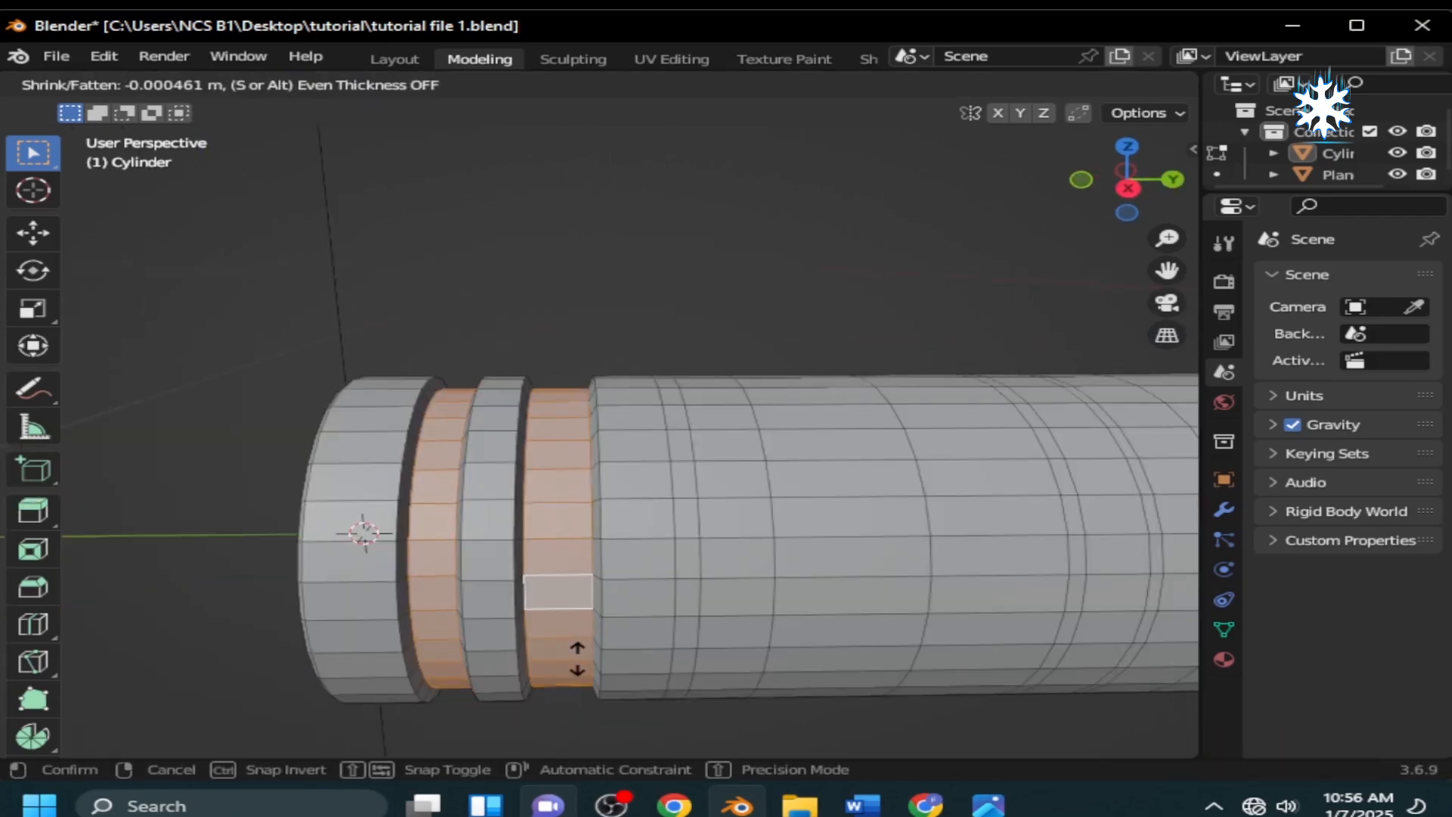
left_click(577, 658)
Set the pivot point to Individual Origins and scale both groove floors along Y to about 0.83 to slope the groove walls.
key("period")
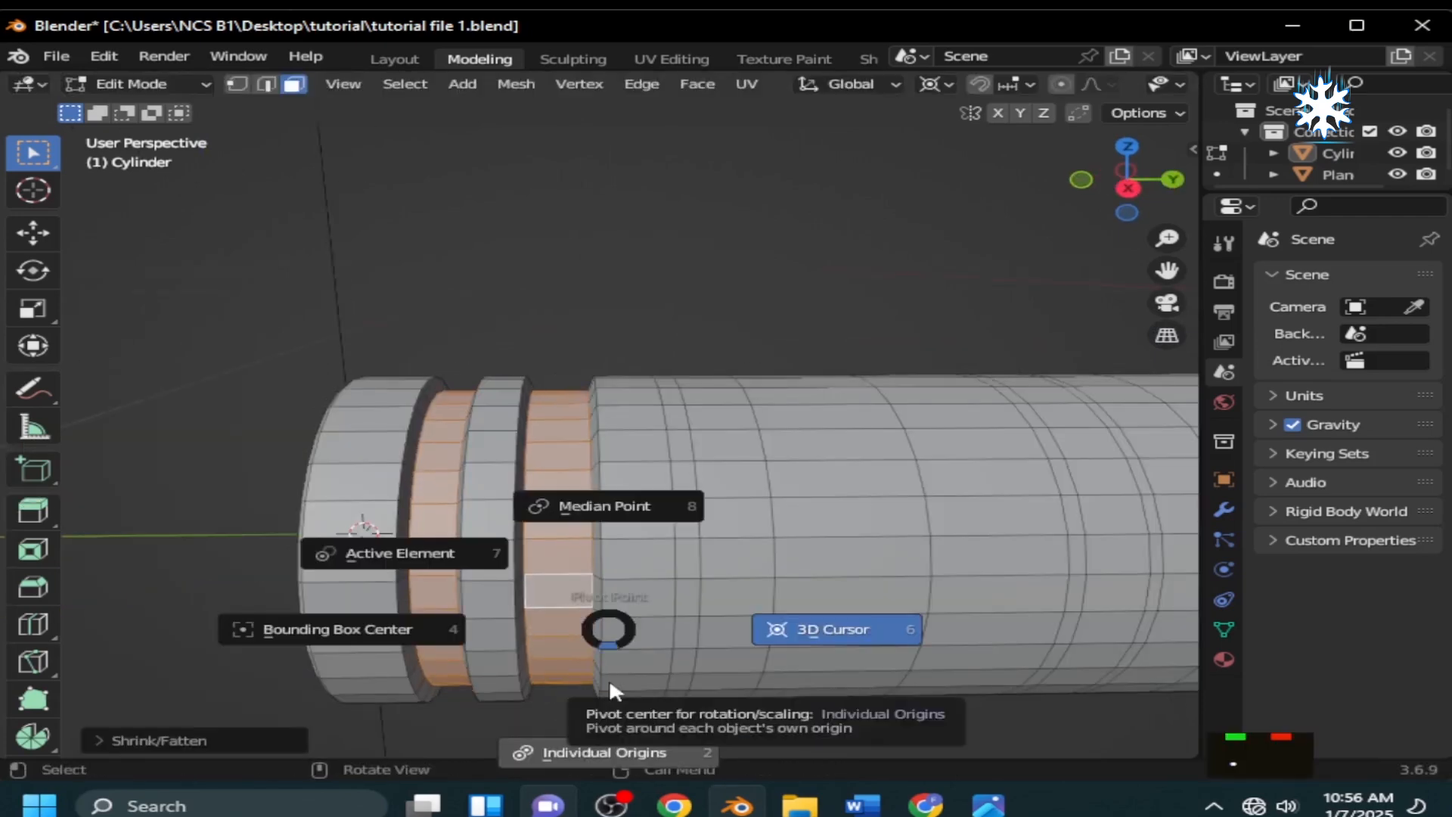
left_click(601, 743)
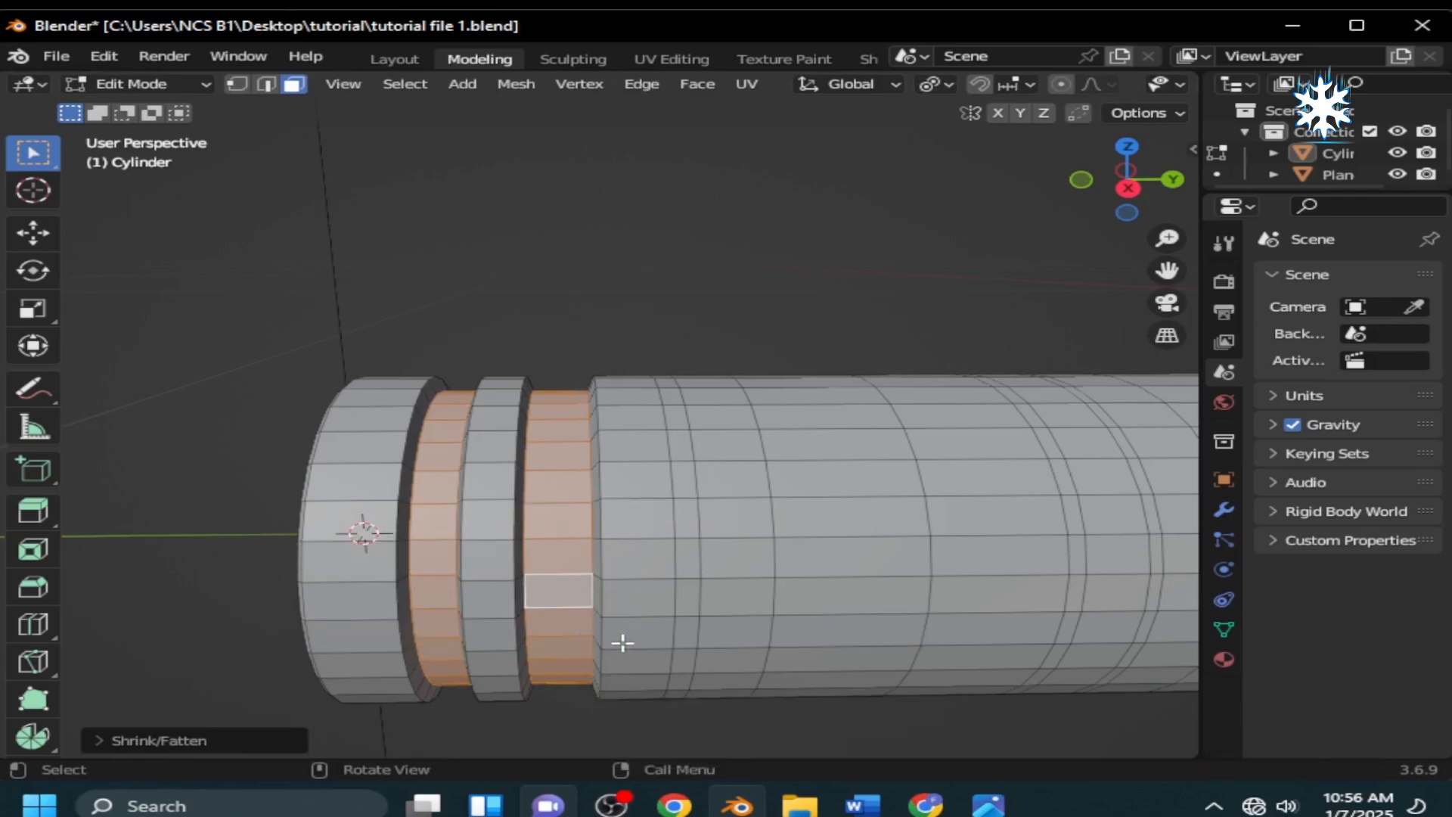
key("s")
key("y")
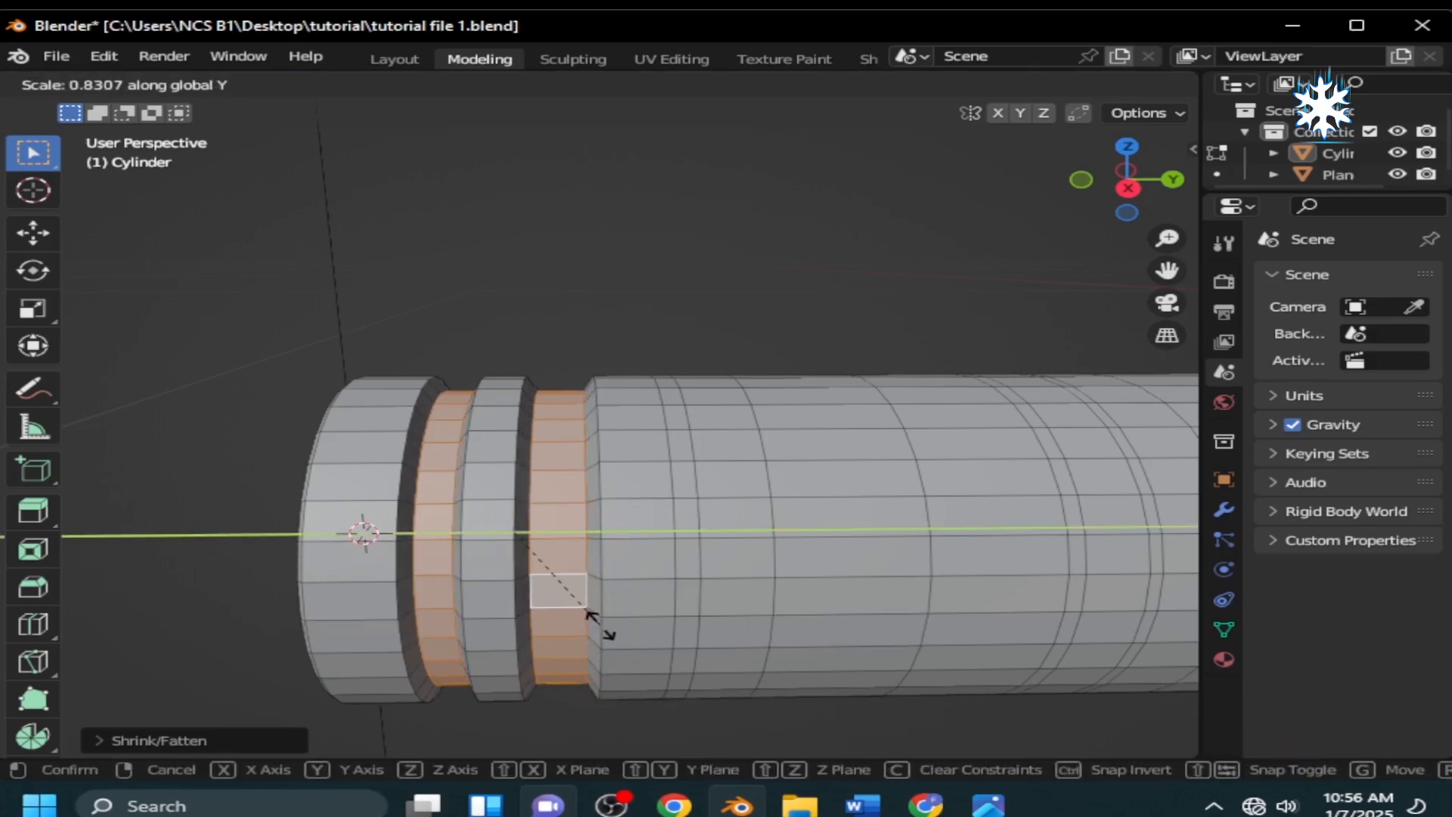
left_click(597, 621)
Apply a narrow bevel to the bottom edges of both front grooves and save the file.
middle_click_drag(593, 626, 525, 616)
key("ctrl+b")
left_click(529, 627)
key("ctrl+s")
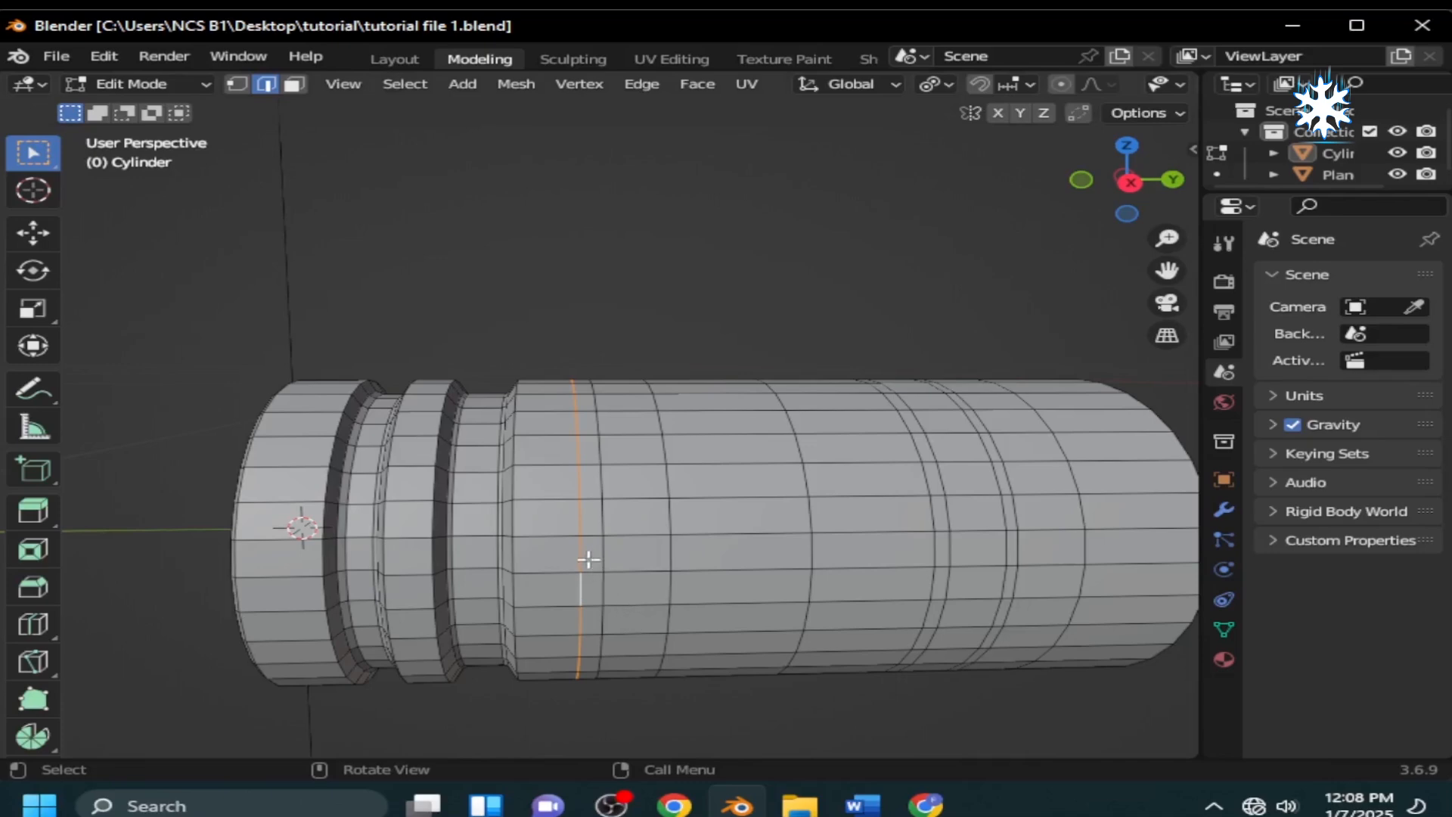
Edge-slide the loop behind the second groove toward the neighbouring rear loop by a factor of about 0.5.
key("g")
key("g")
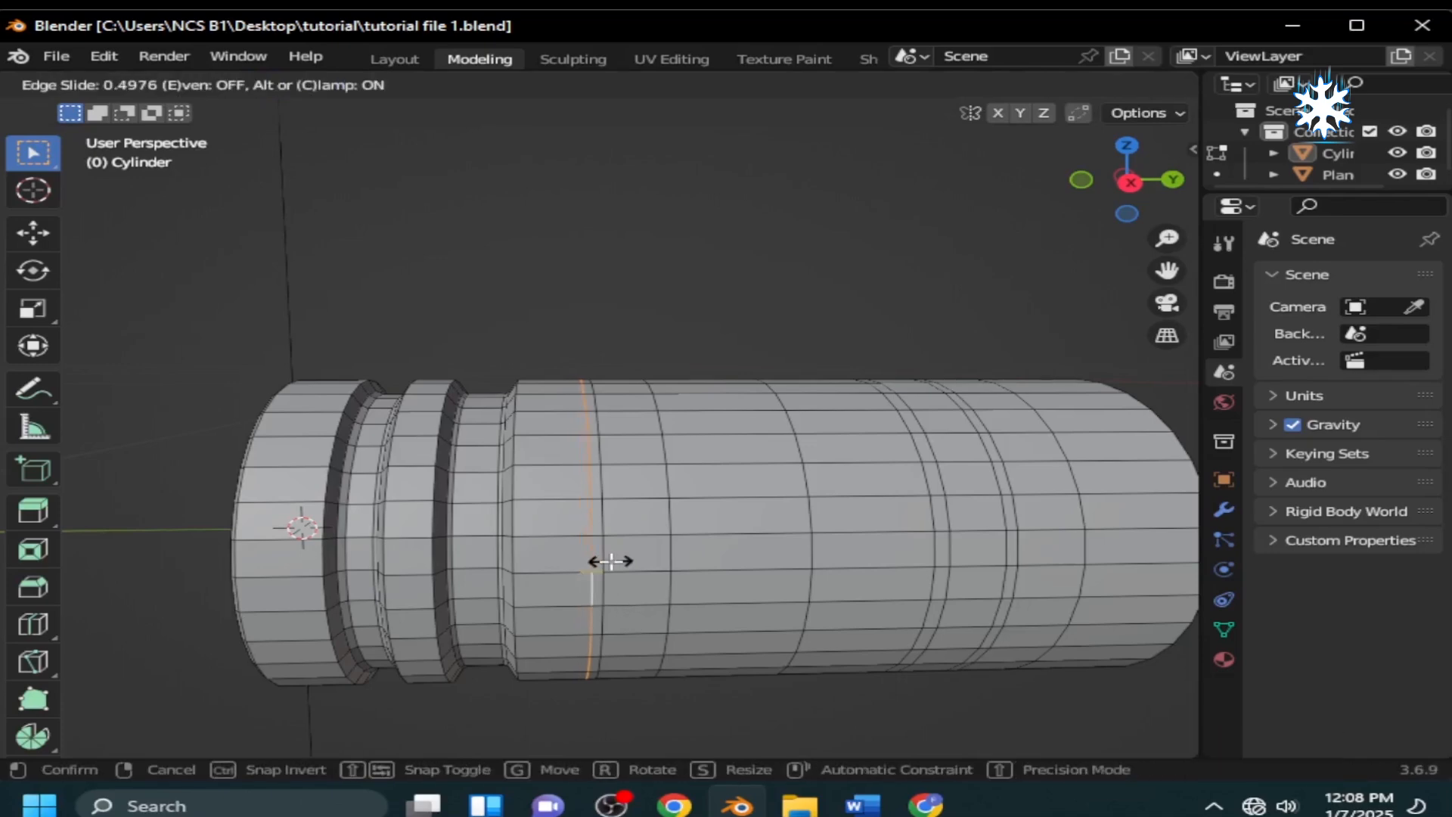
left_click(611, 561)
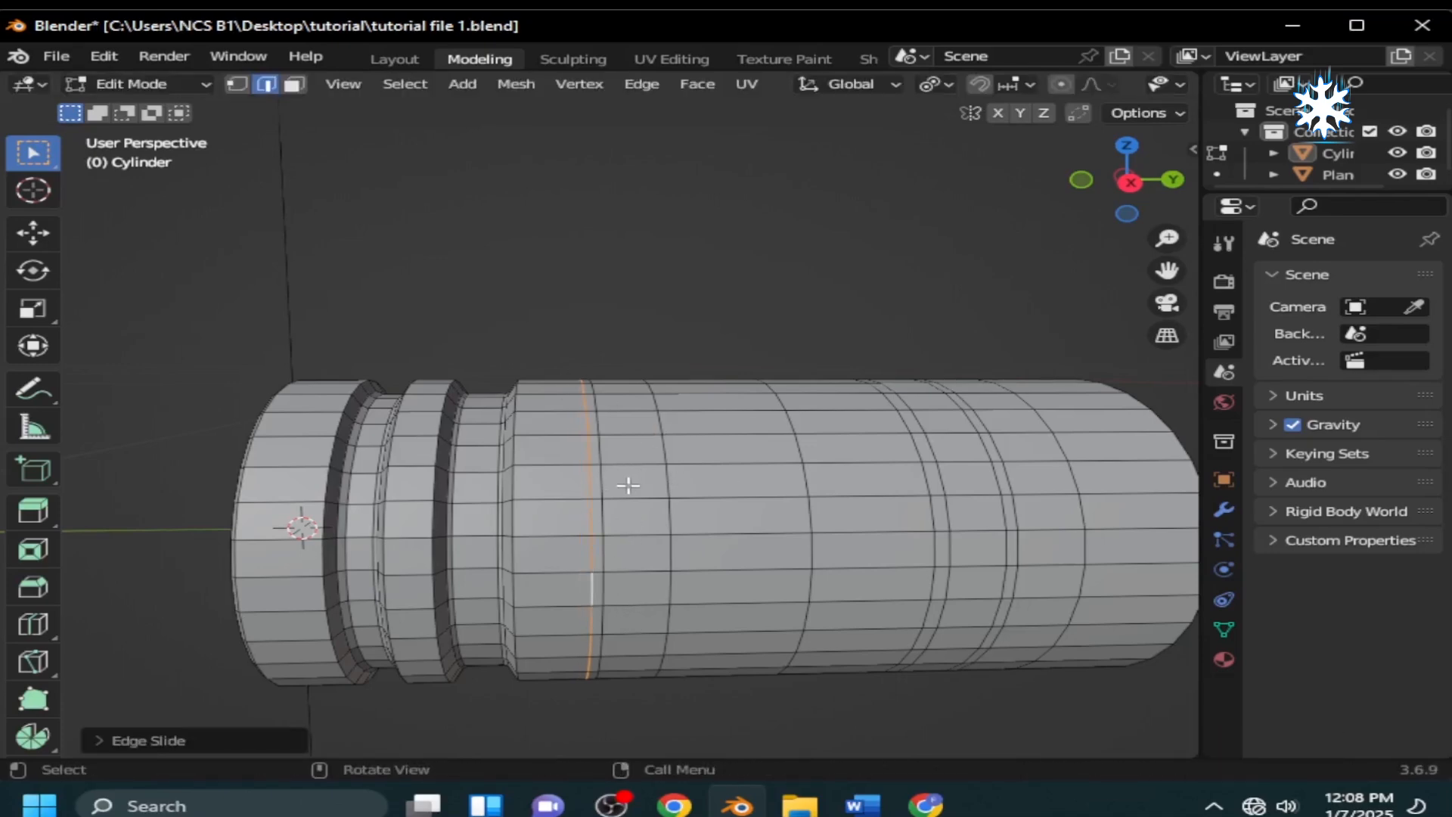
Select the three wide face bands of the middle section and shrink them inward to form a long recess.
key("3")
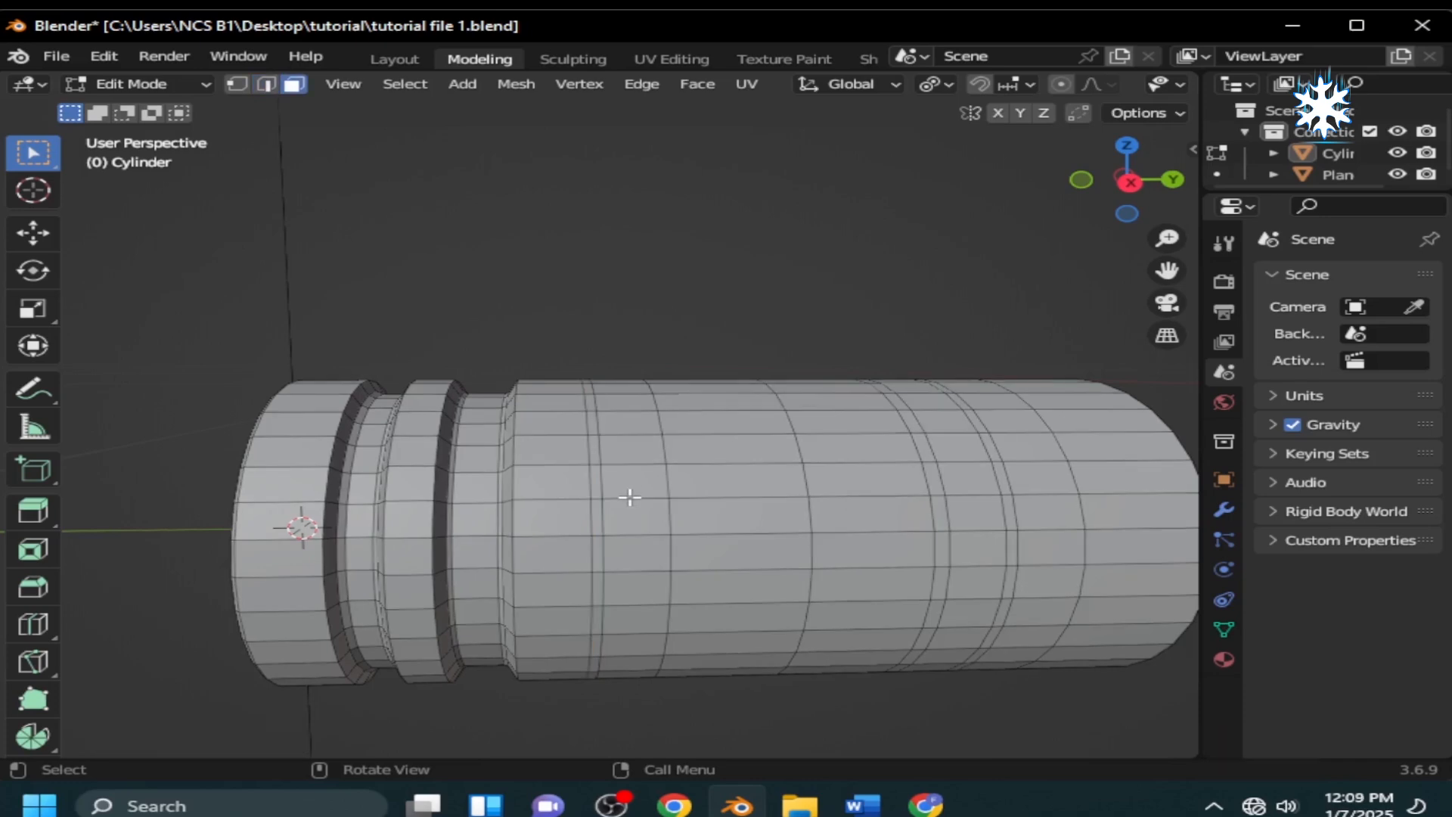
left_click(638, 503, "alt+shift")
left_click(751, 497, "alt+shift")
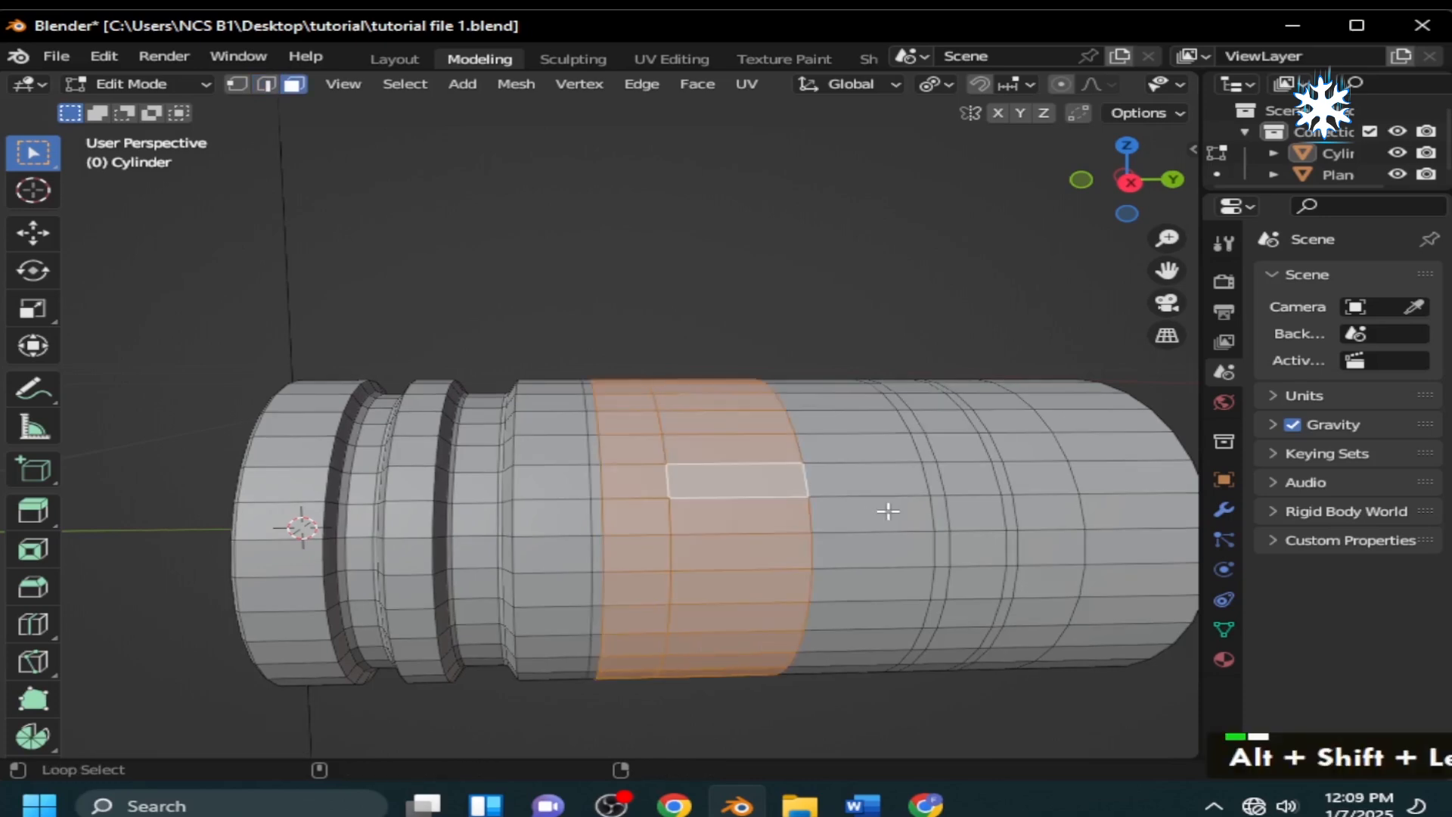
left_click(894, 508, "alt+shift")
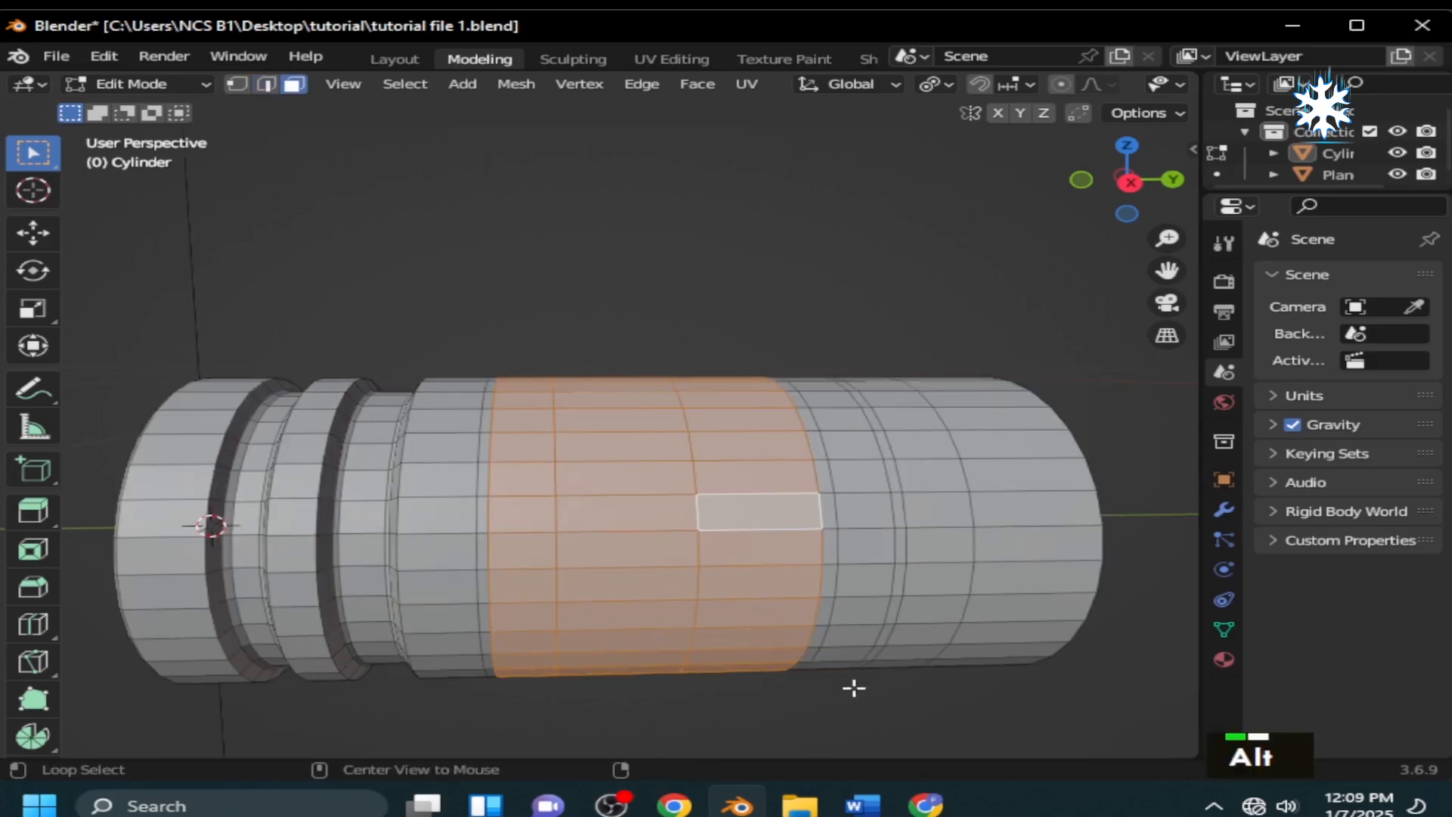
key("alt+s")
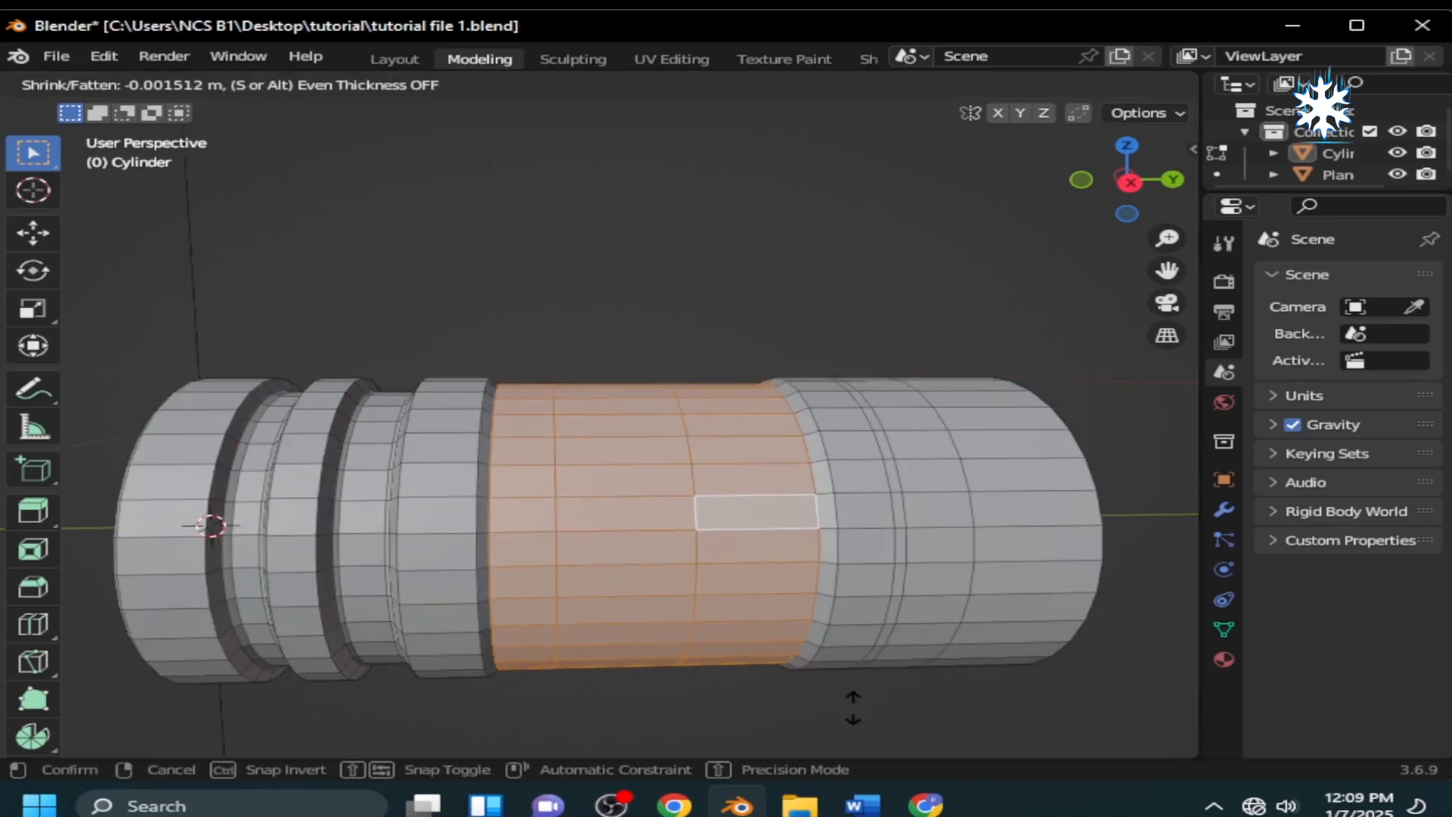
left_click(884, 634)
Bevel the two edge loops at the front and rear ends of the middle recess floor.
middle_click_drag(885, 633, 788, 561, "shift")
key("2")
left_click(784, 553, "alt")
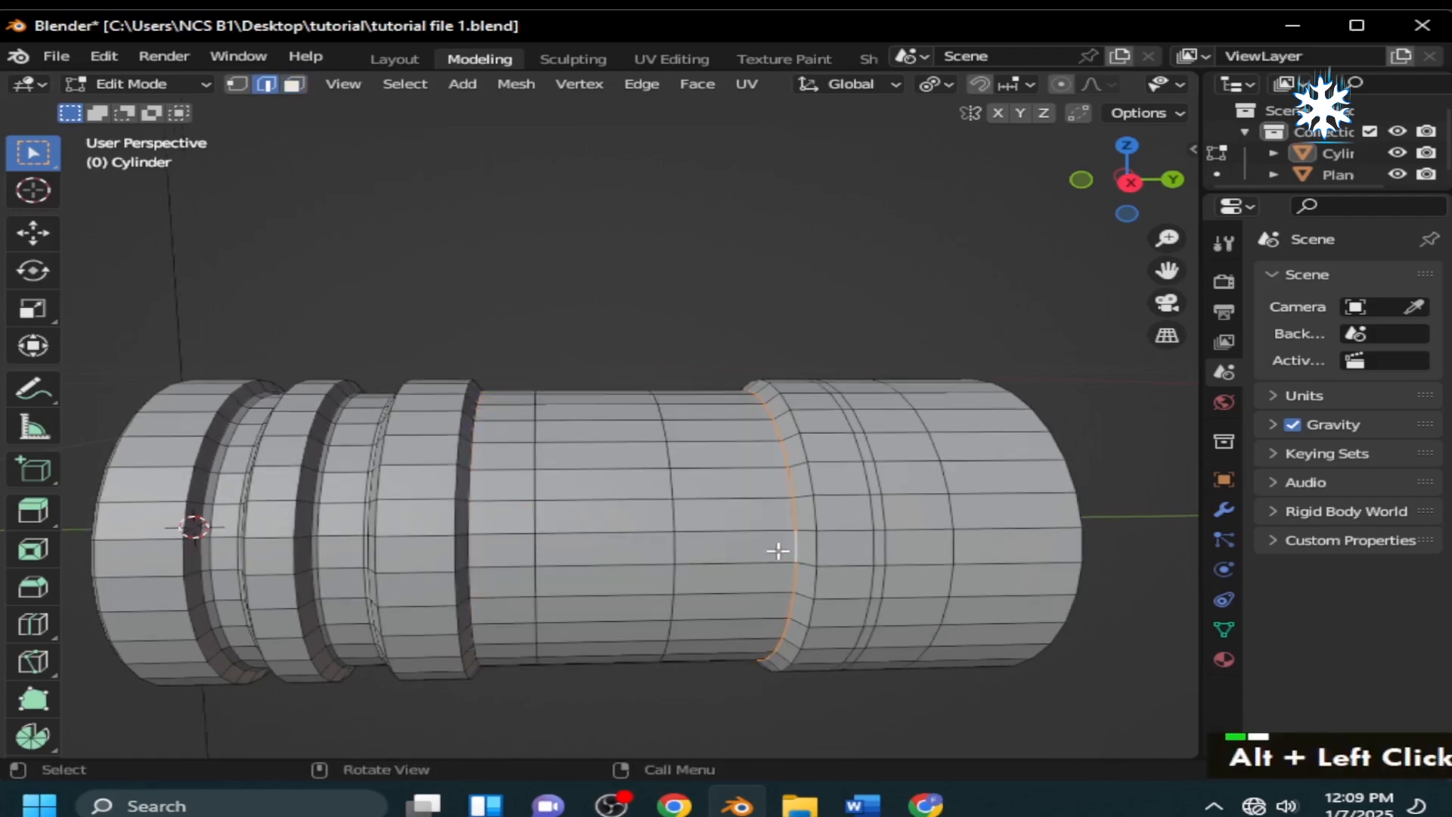
left_click(467, 520, "alt+shift")
key("ctrl+b")
left_click(567, 525)
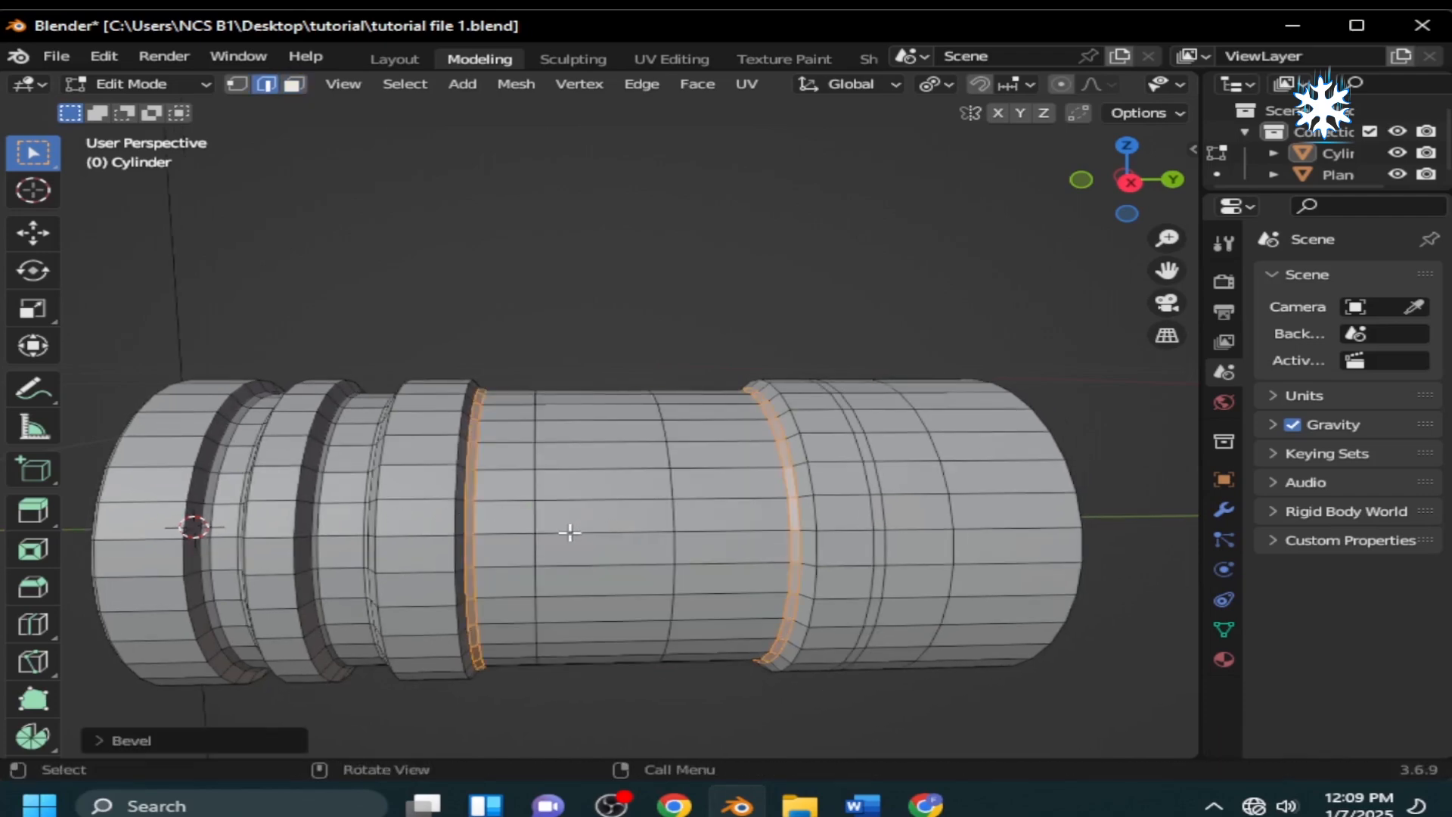
Select the two face bands at the rear end of the cylinder and shrink them inward behind the rear collar.
scroll(762, 664, "up", 3)
key("3")
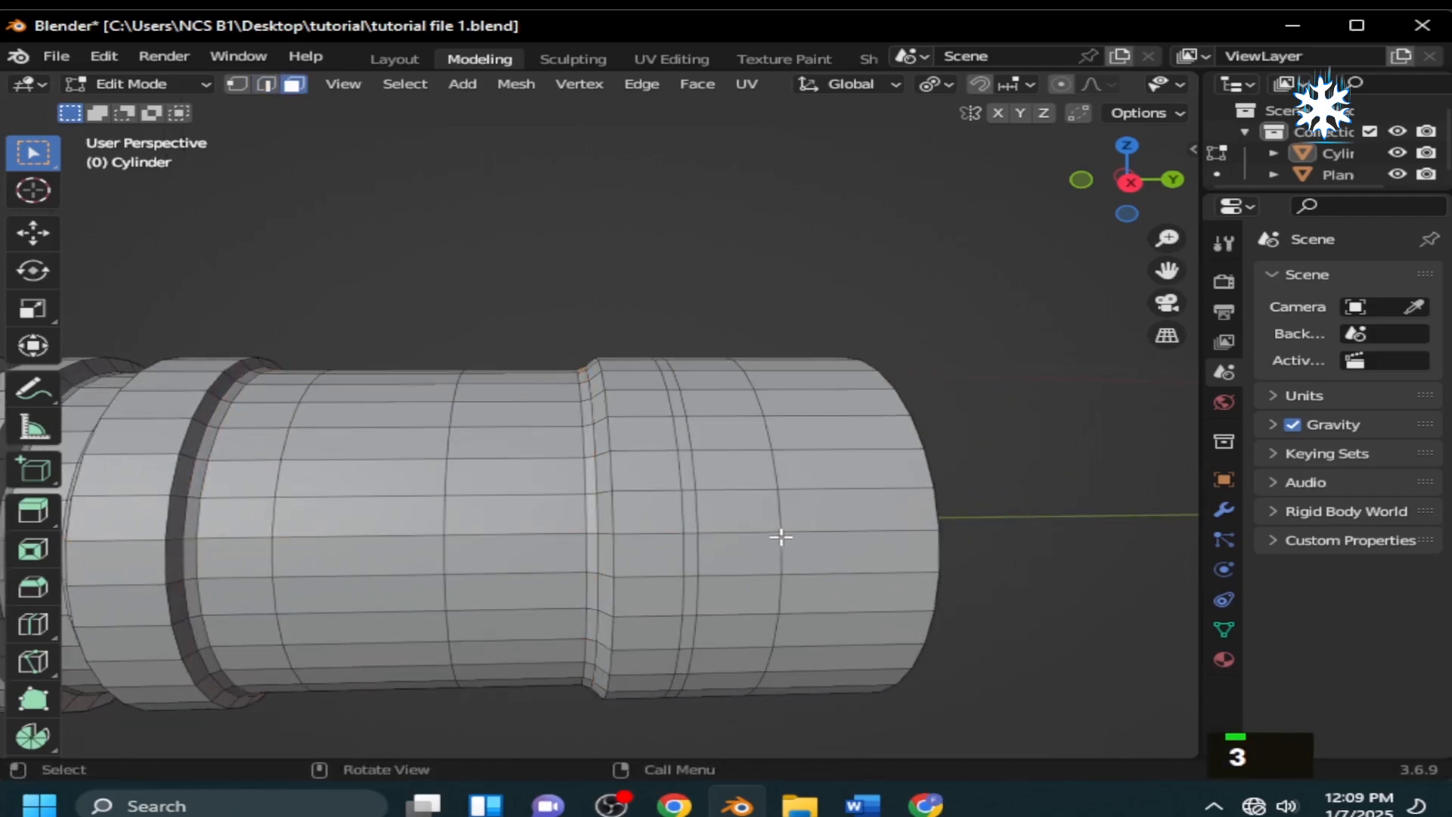
left_click(764, 526, "alt+shift")
left_click(854, 549, "alt+shift")
key("alt+s")
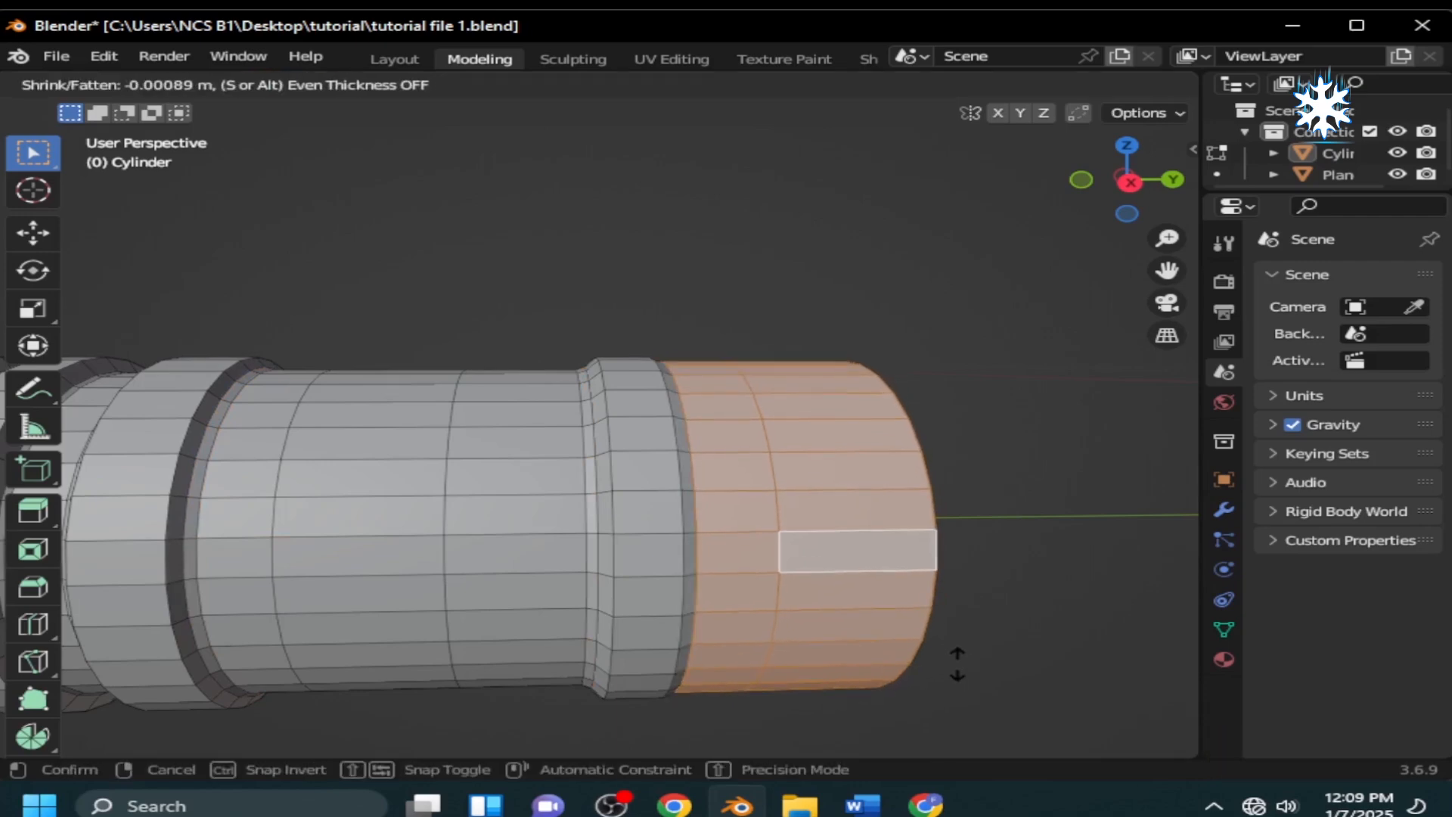
left_click(957, 658)
Bevel the inner edge loop where the reduced rear end meets the rear collar.
left_click(199, 517, "alt")
key("2")
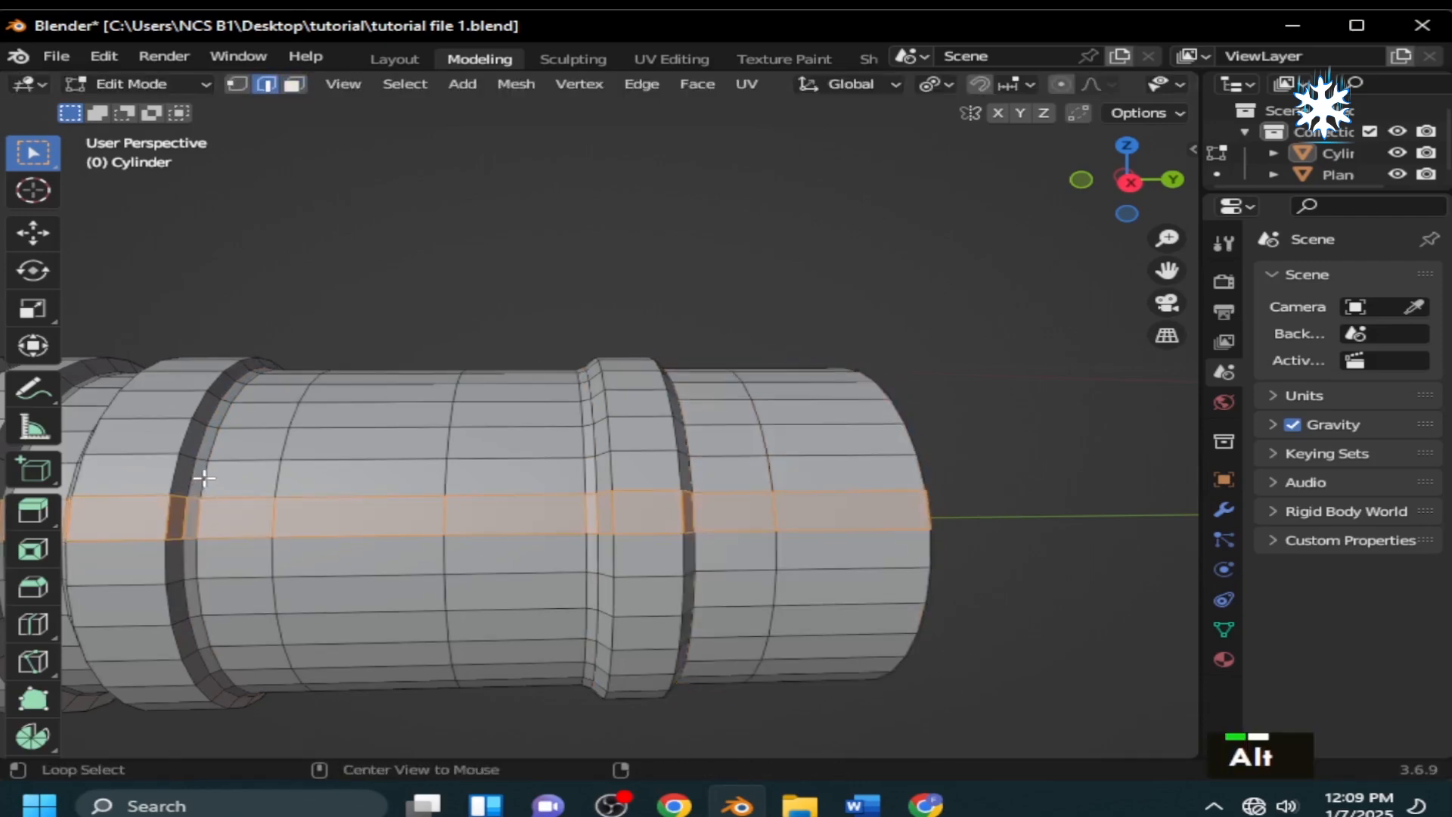
left_click(201, 480, "alt")
left_click(696, 476, "alt")
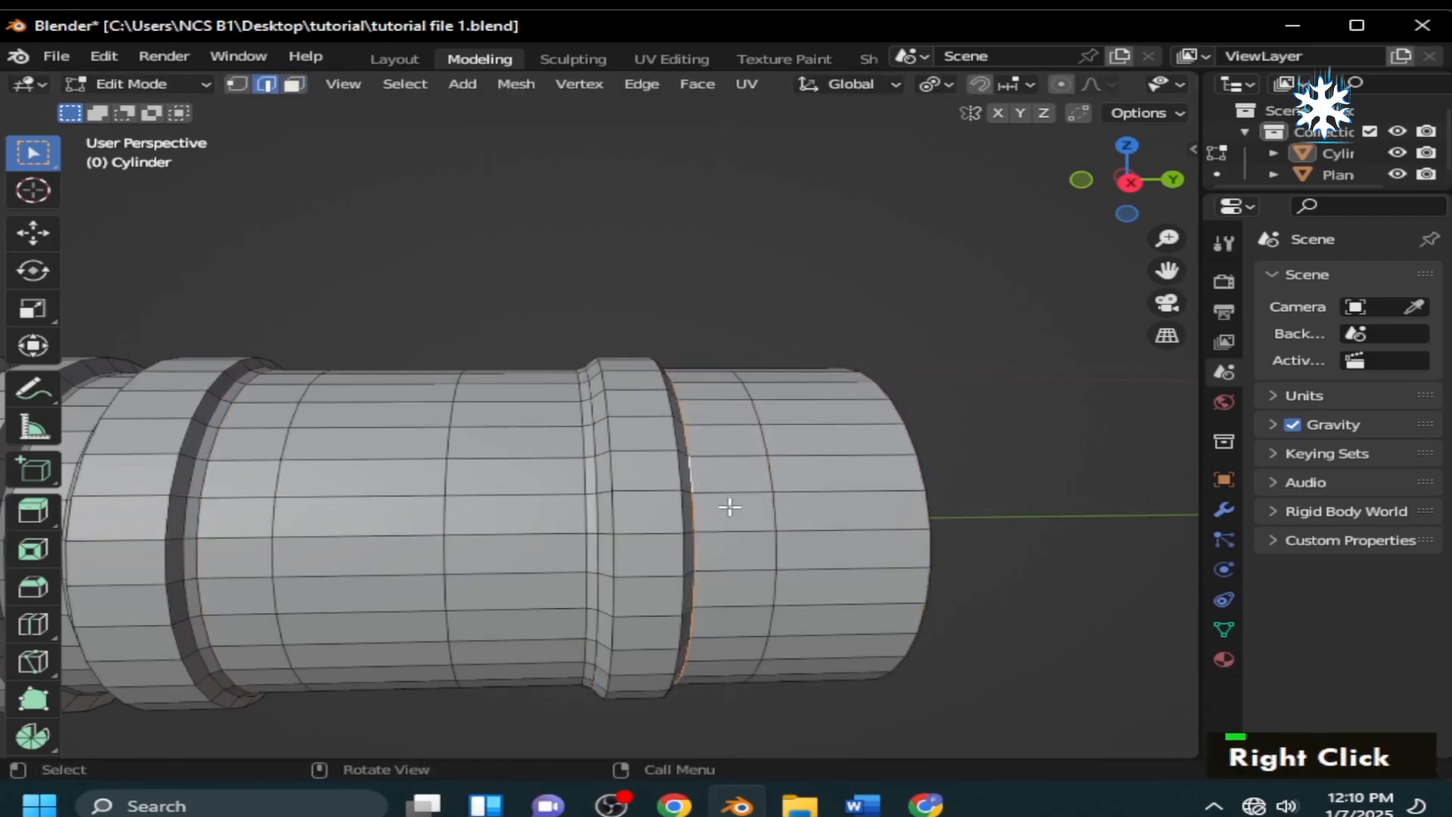
key("ctrl+b")
left_click(741, 506)
Select the outer shoulder edge loops of the front rim, rings and rear collar, bevel them narrowly, and save the file.
scroll(741, 506, "down", 5)
scroll(454, 529, "up", 7)
middle_click_drag(329, 522, 438, 497, "shift")
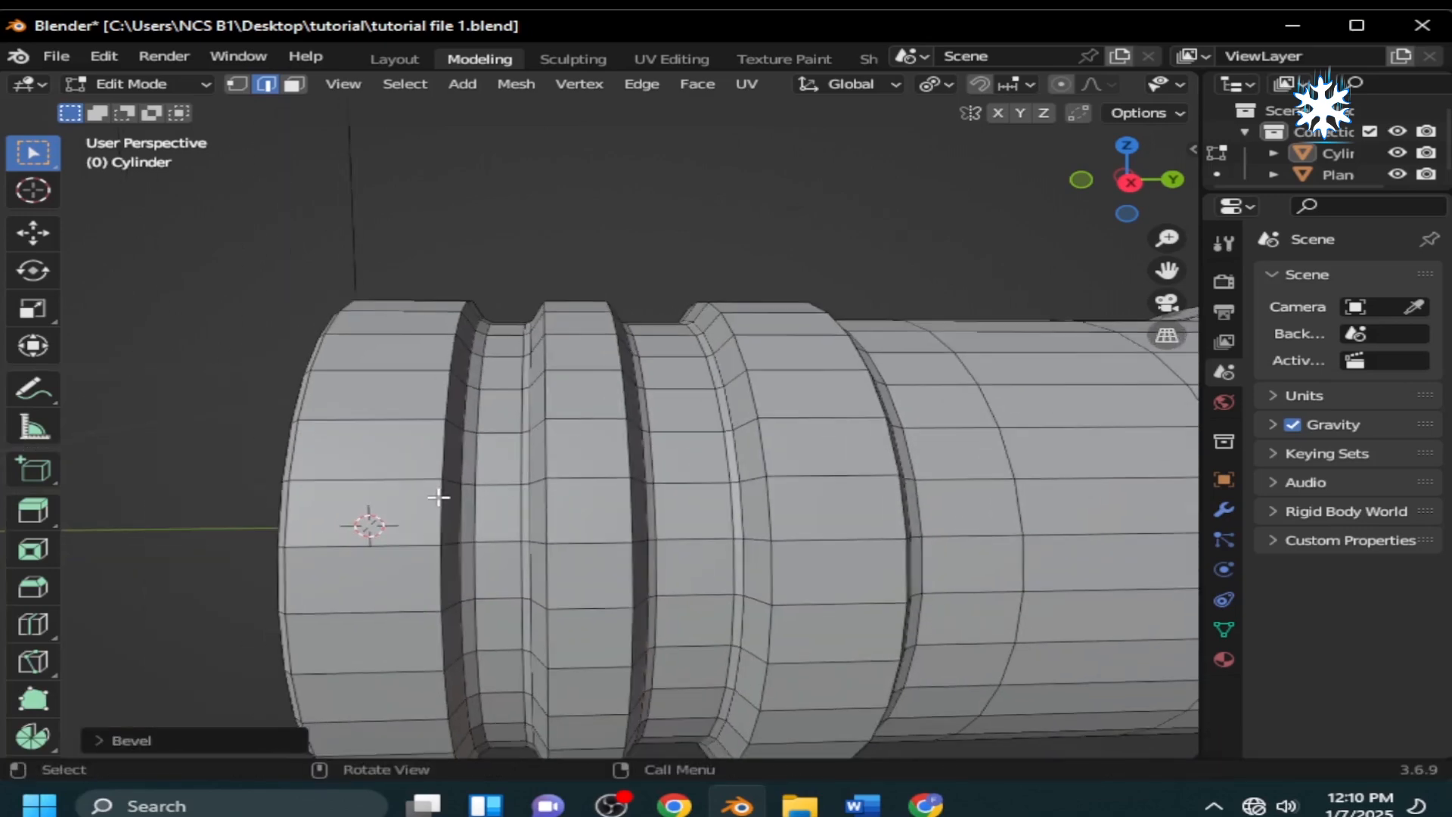
left_click(442, 497, "alt")
left_click(545, 509, "alt+shift")
left_click(632, 511, "alt+shift")
left_click(772, 514, "alt+shift")
left_click(910, 522, "alt+shift")
middle_click_drag(933, 567, 293, 535, "shift")
left_click(899, 521, "alt+shift")
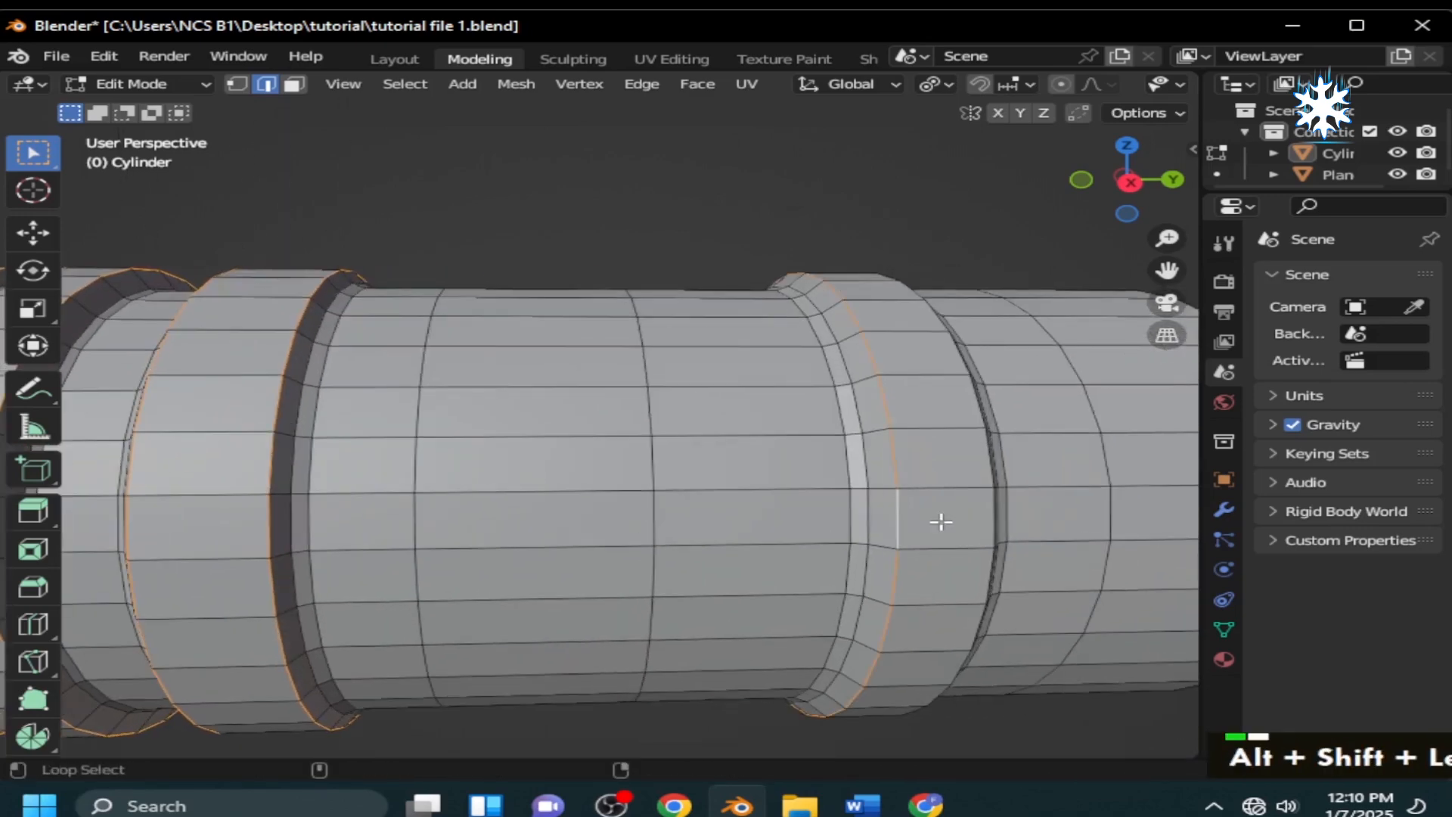
left_click(993, 504, "alt+shift")
key("ctrl+b")
left_click(997, 530)
key("ctrl+s")
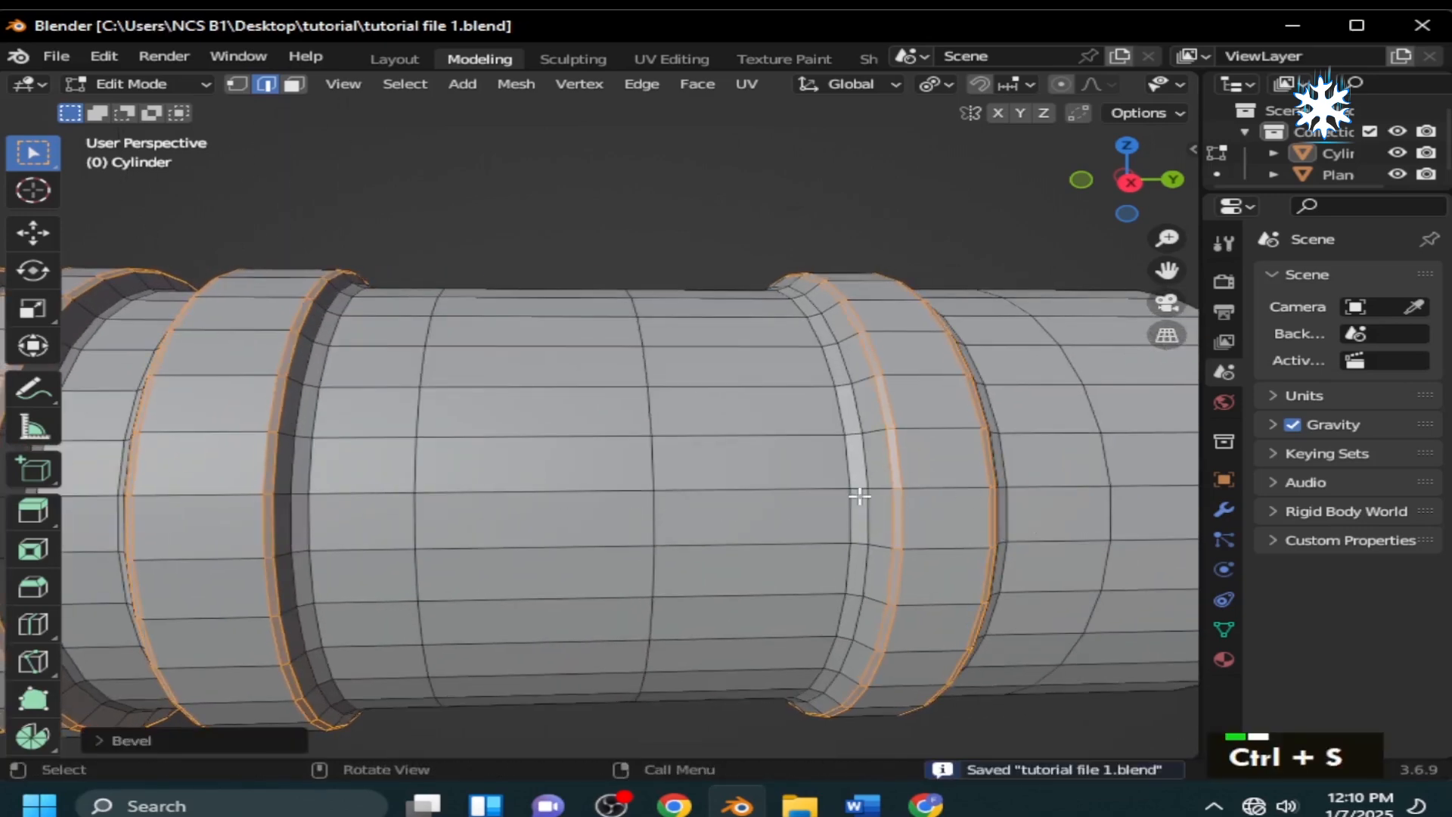
In Object Mode, add a cube at the 3D cursor on the middle section and position it along X over the cylinder.
left_click(851, 493)
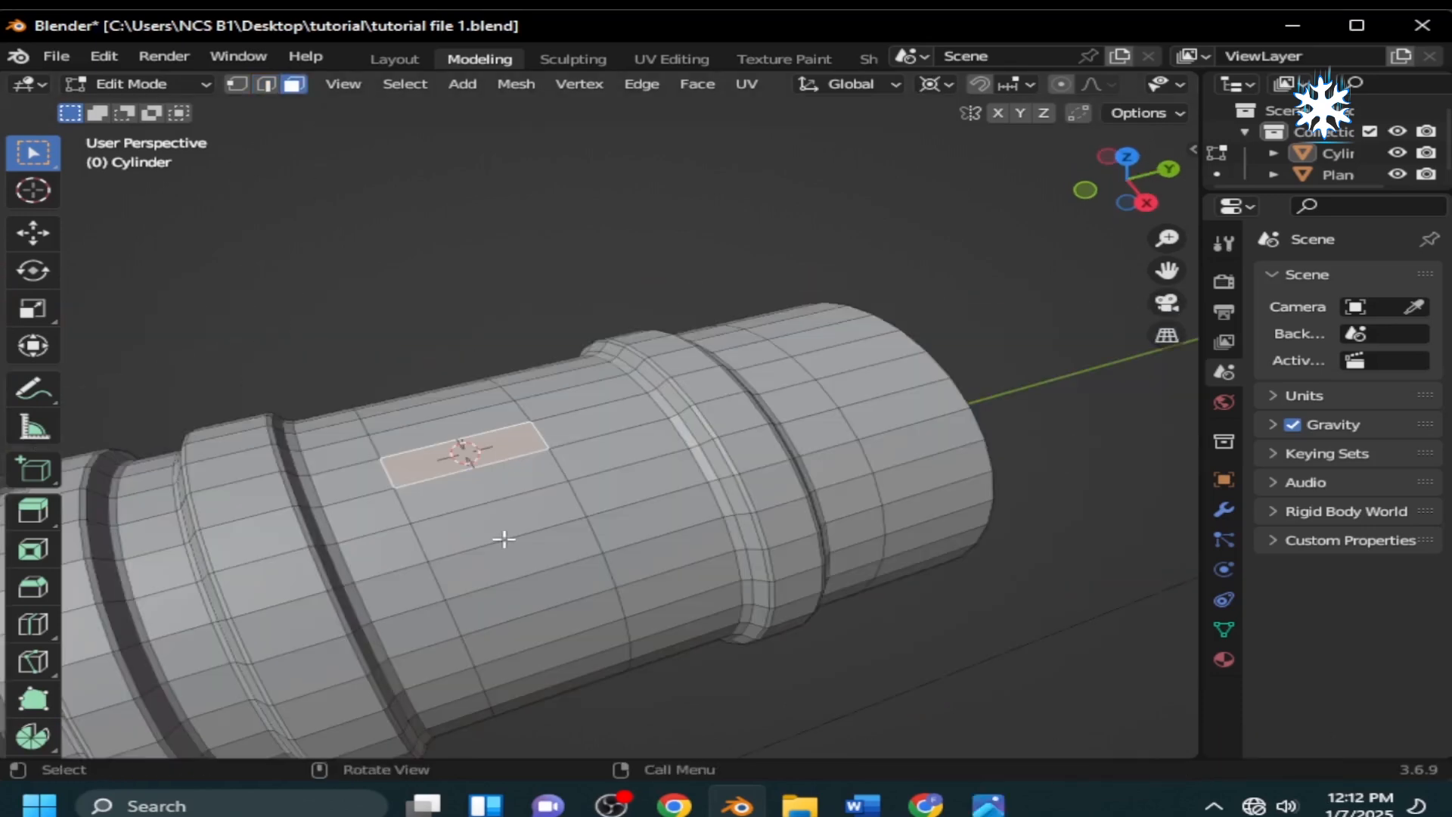
key("Tab")
key("shift+a")
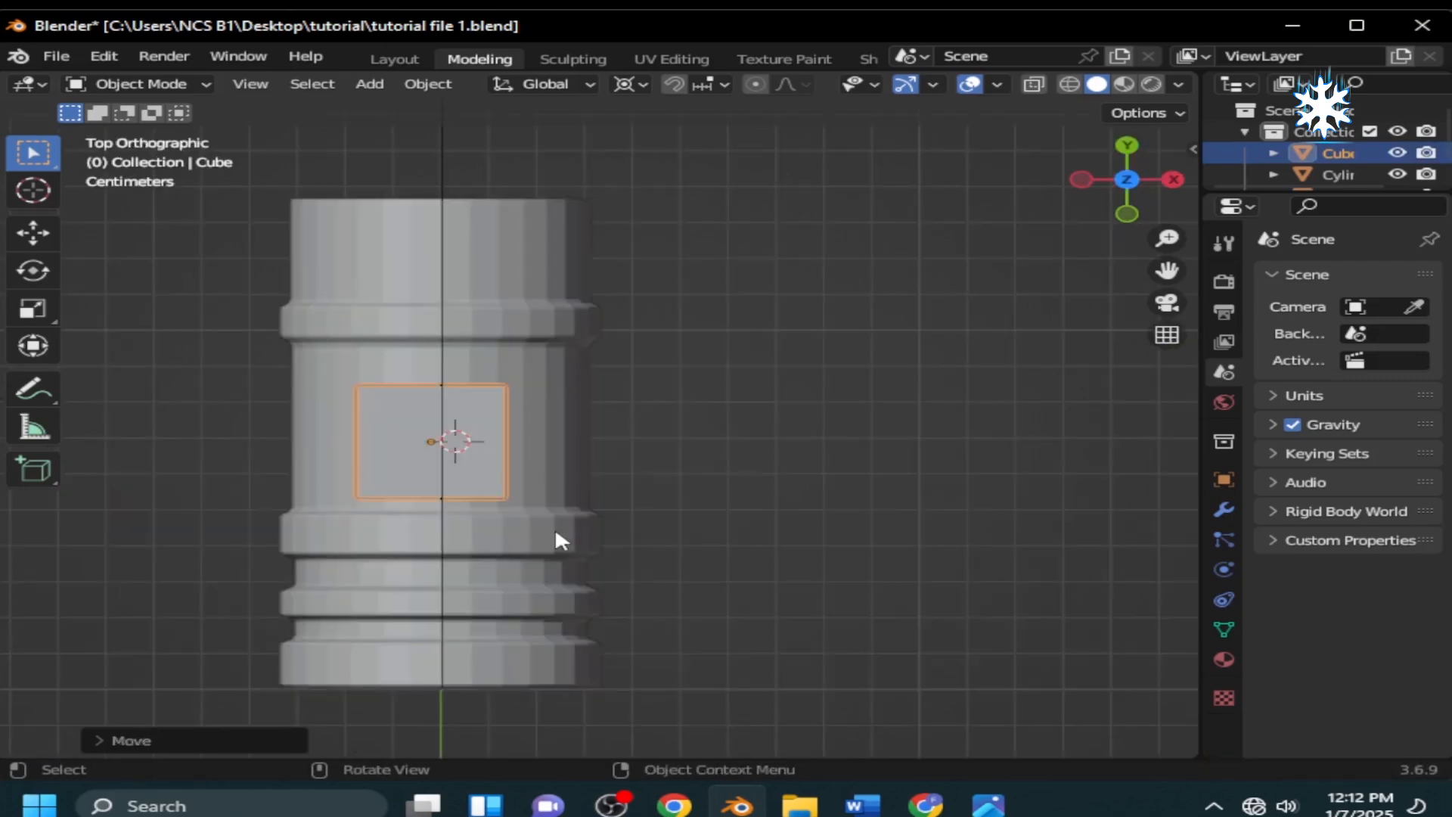
key("g")
key("x")
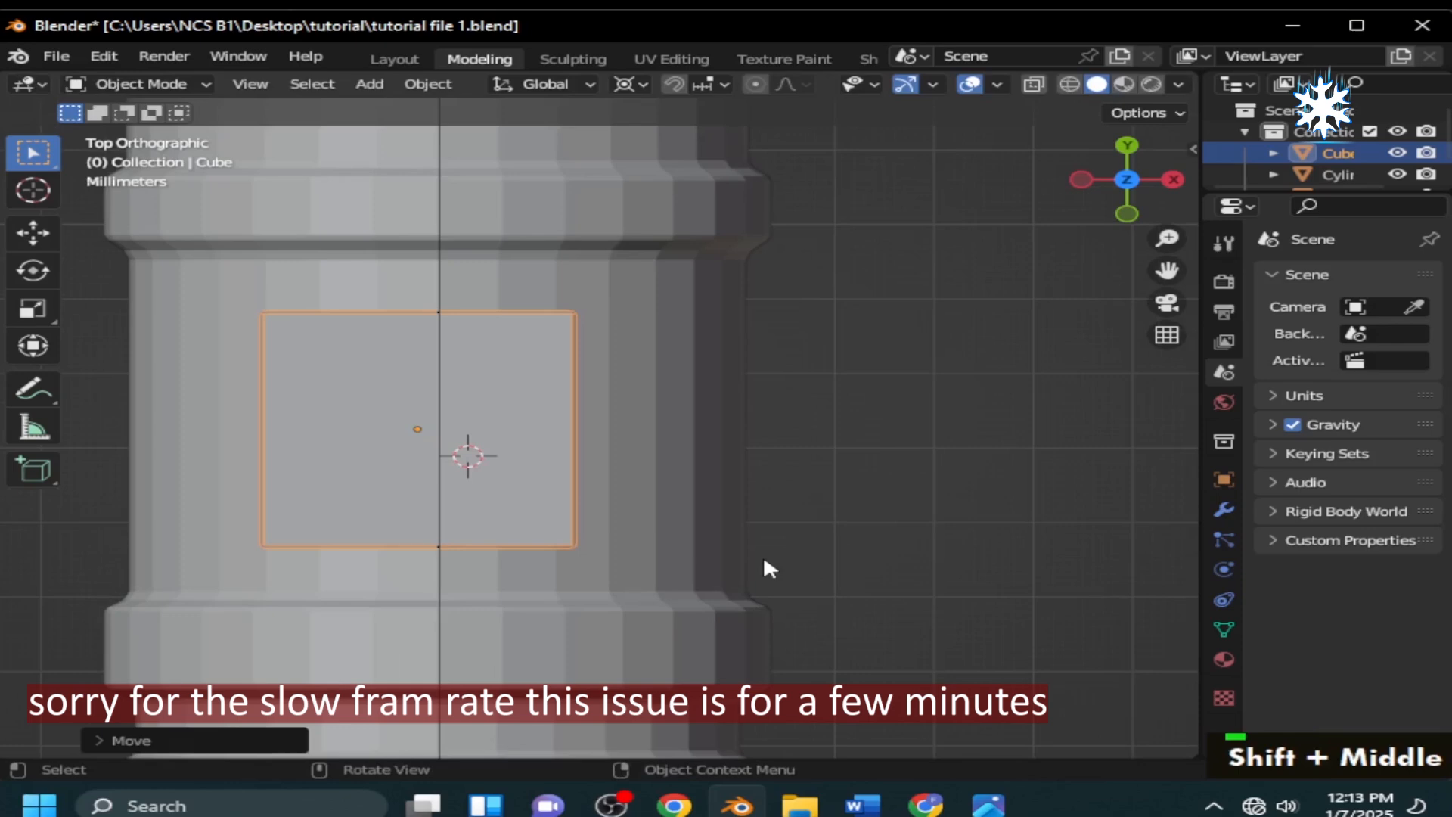
Select the cube's vertical edges and bevel them with additional segments to round the cutter's corners.
middle_click_drag(763, 560, 922, 524)
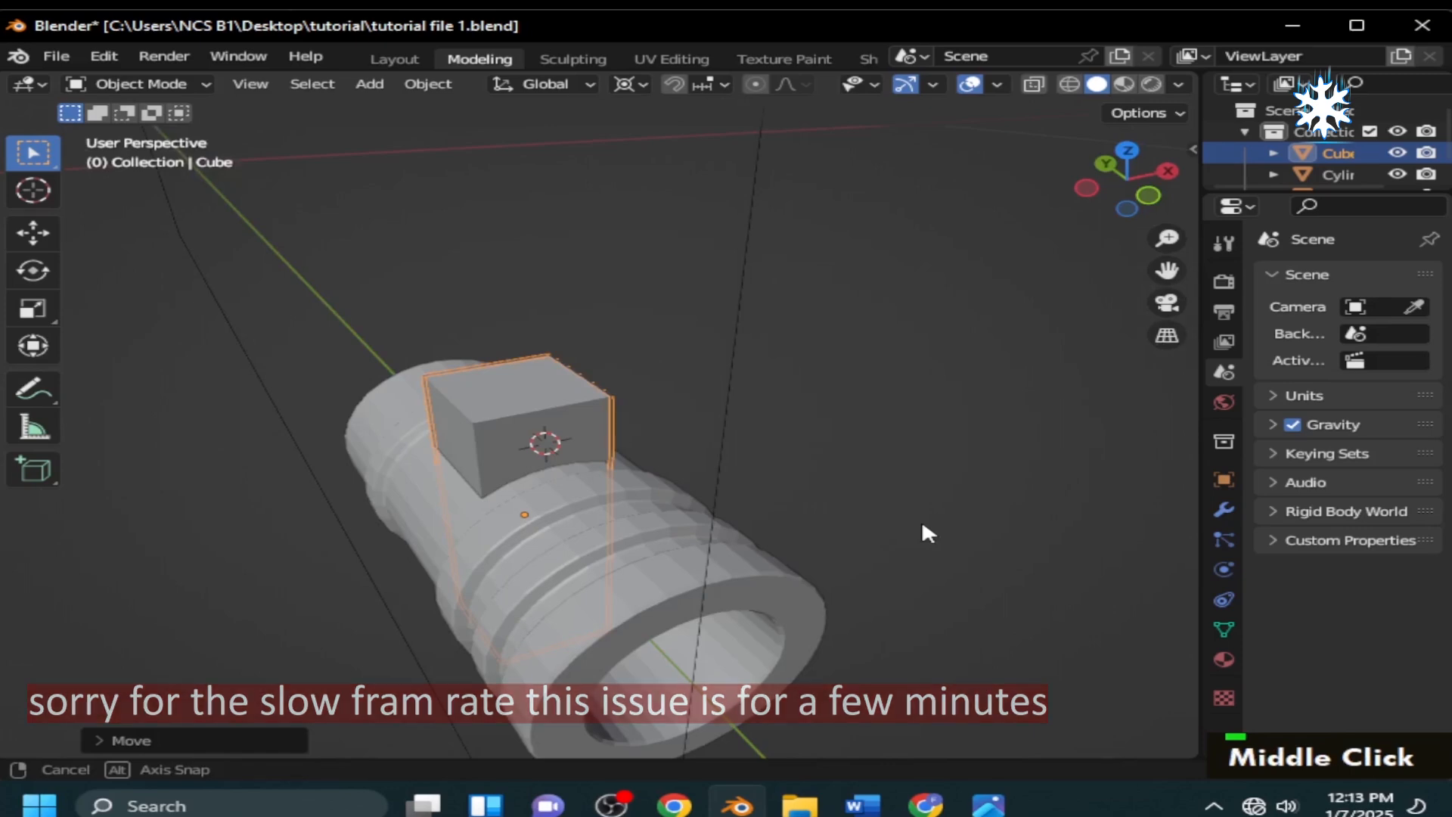
left_click(570, 359, "alt")
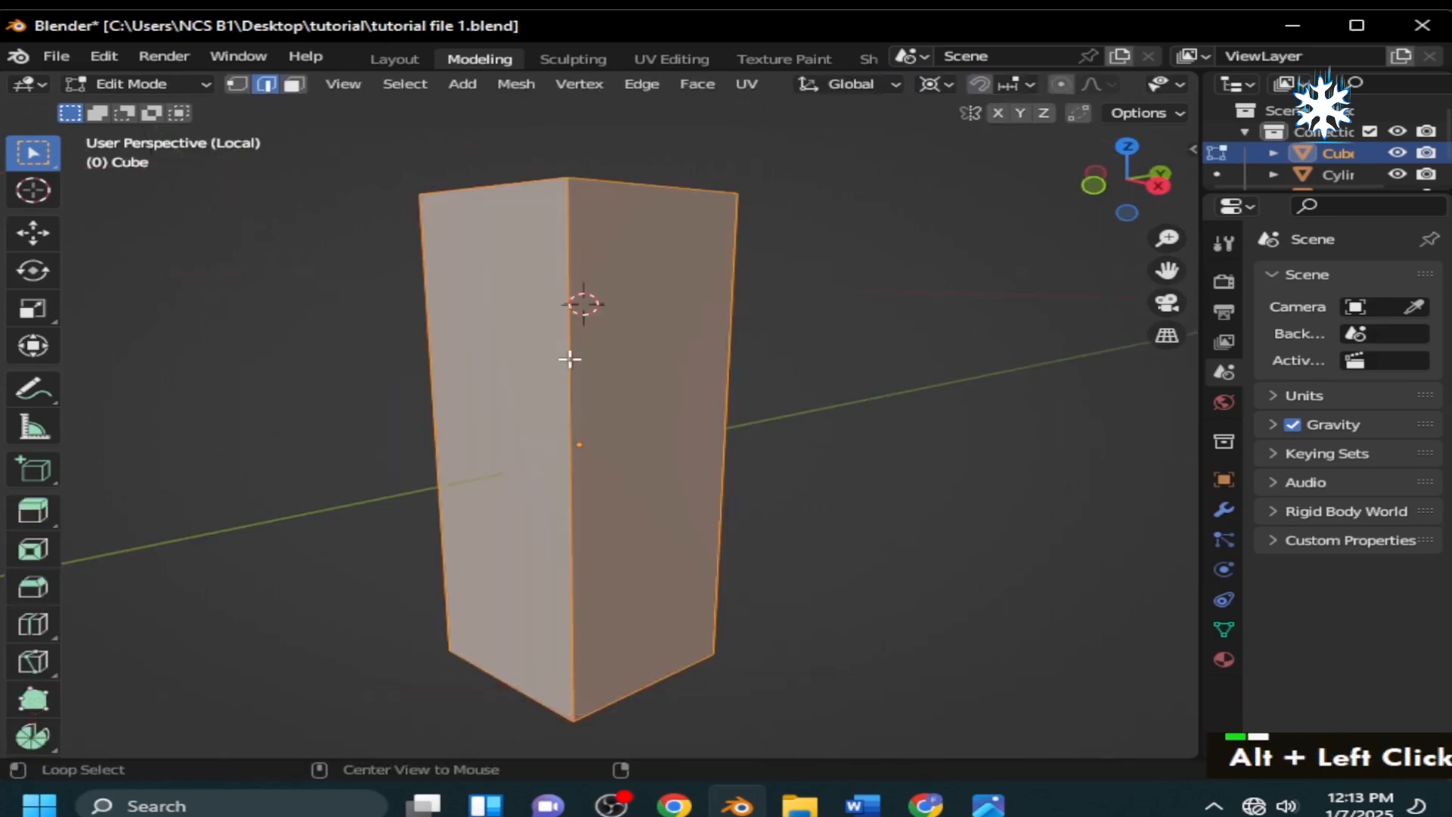
left_click(728, 378, "alt+shift")
left_click(433, 401, "alt+shift")
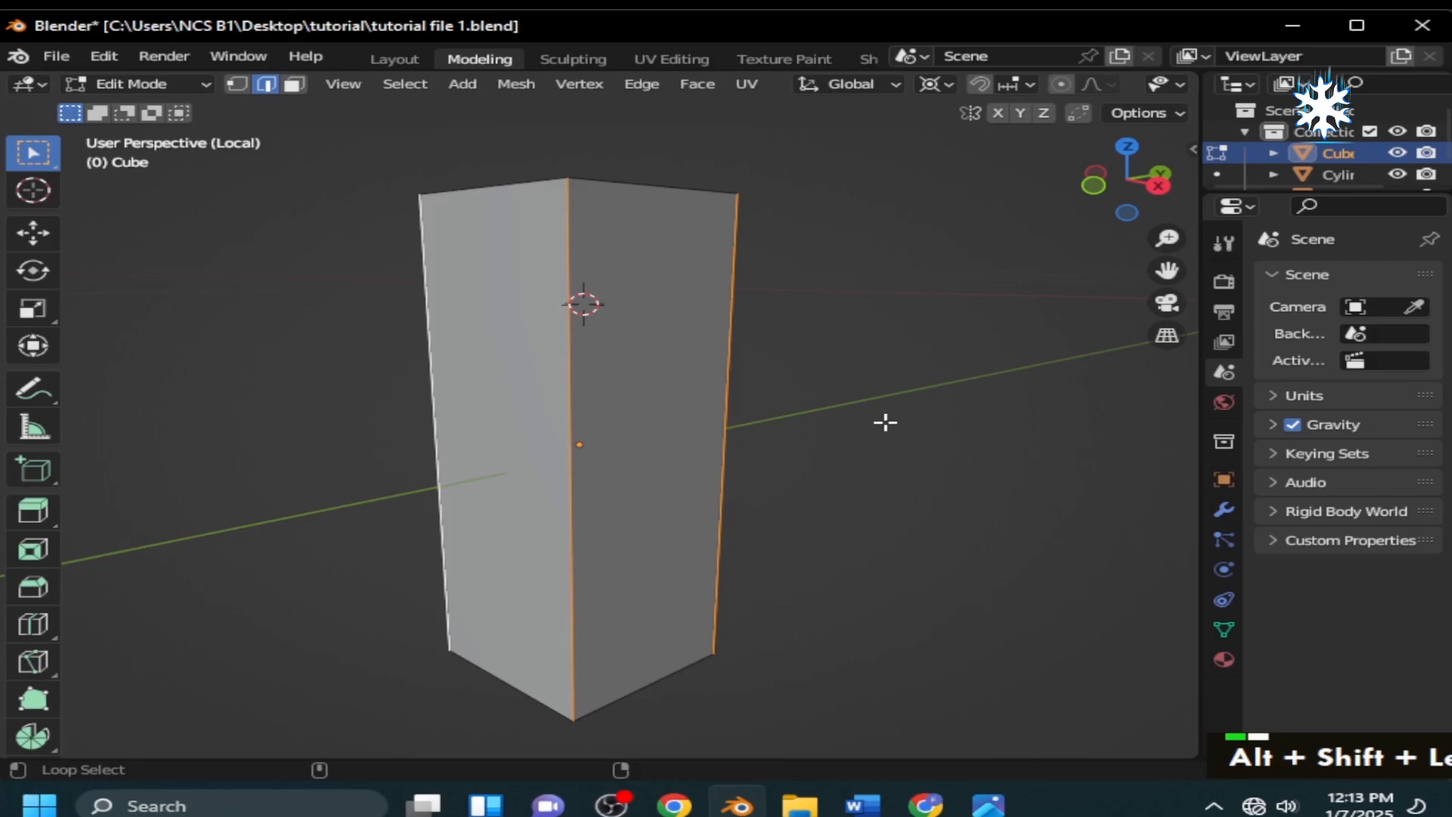
key("ctrl+b")
scroll(1029, 561, "up", 1)
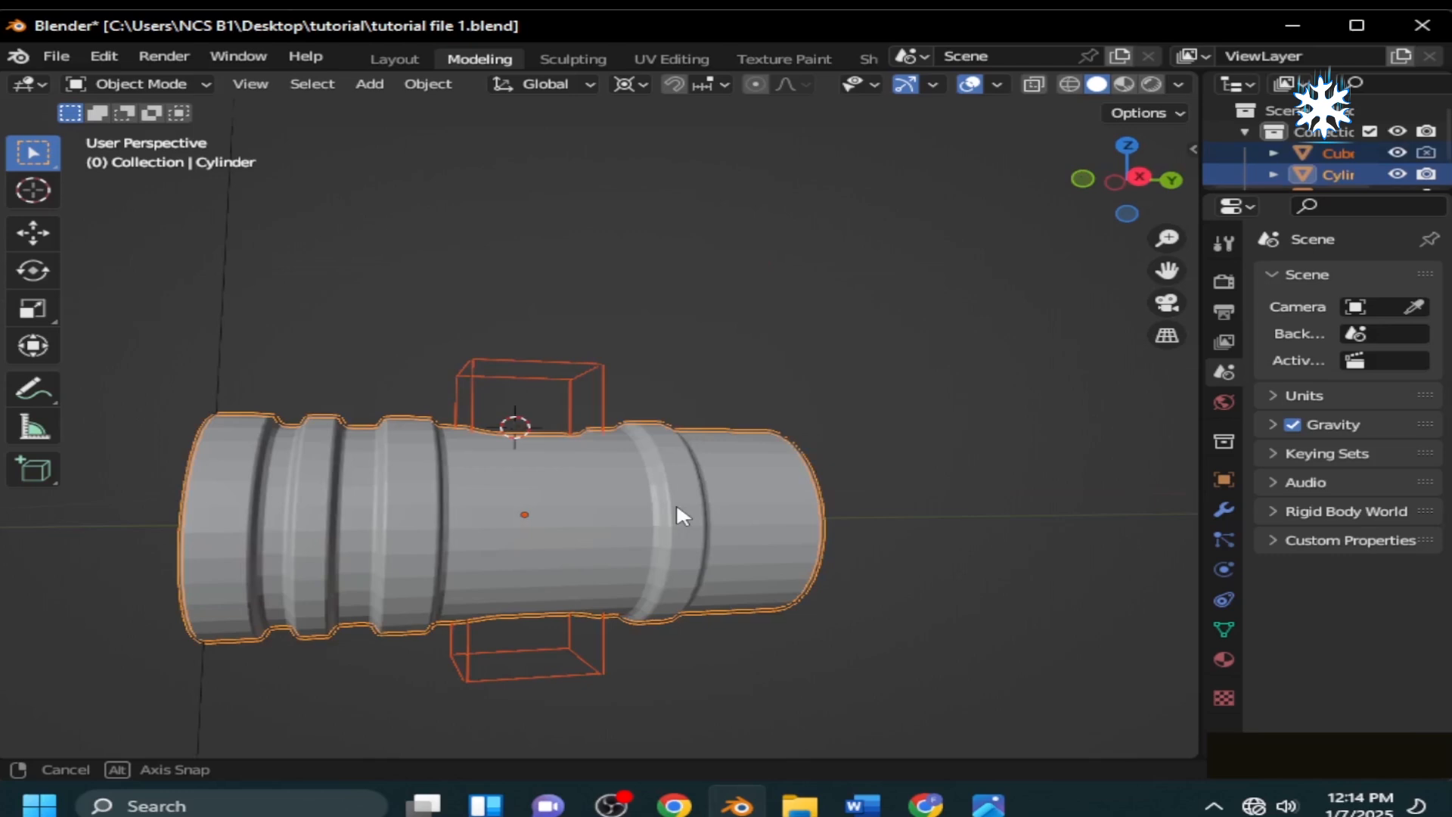
Add the rear cutter cube to the selection, hide the cutter collection, and make the main Collection active.
middle_click_drag(676, 502, 562, 660)
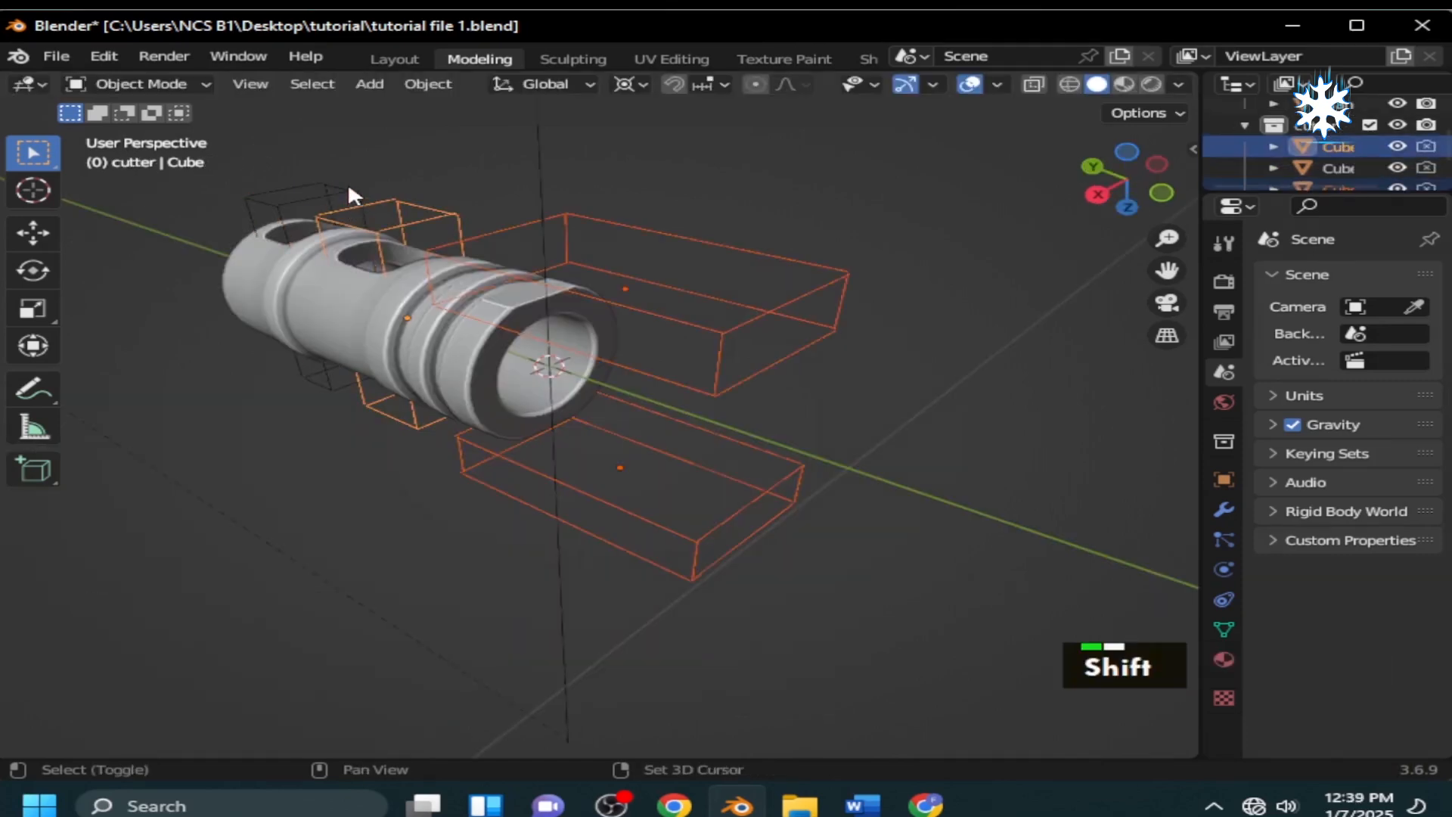
left_click(349, 185, "shift")
middle_click_drag(539, 424, 780, 403)
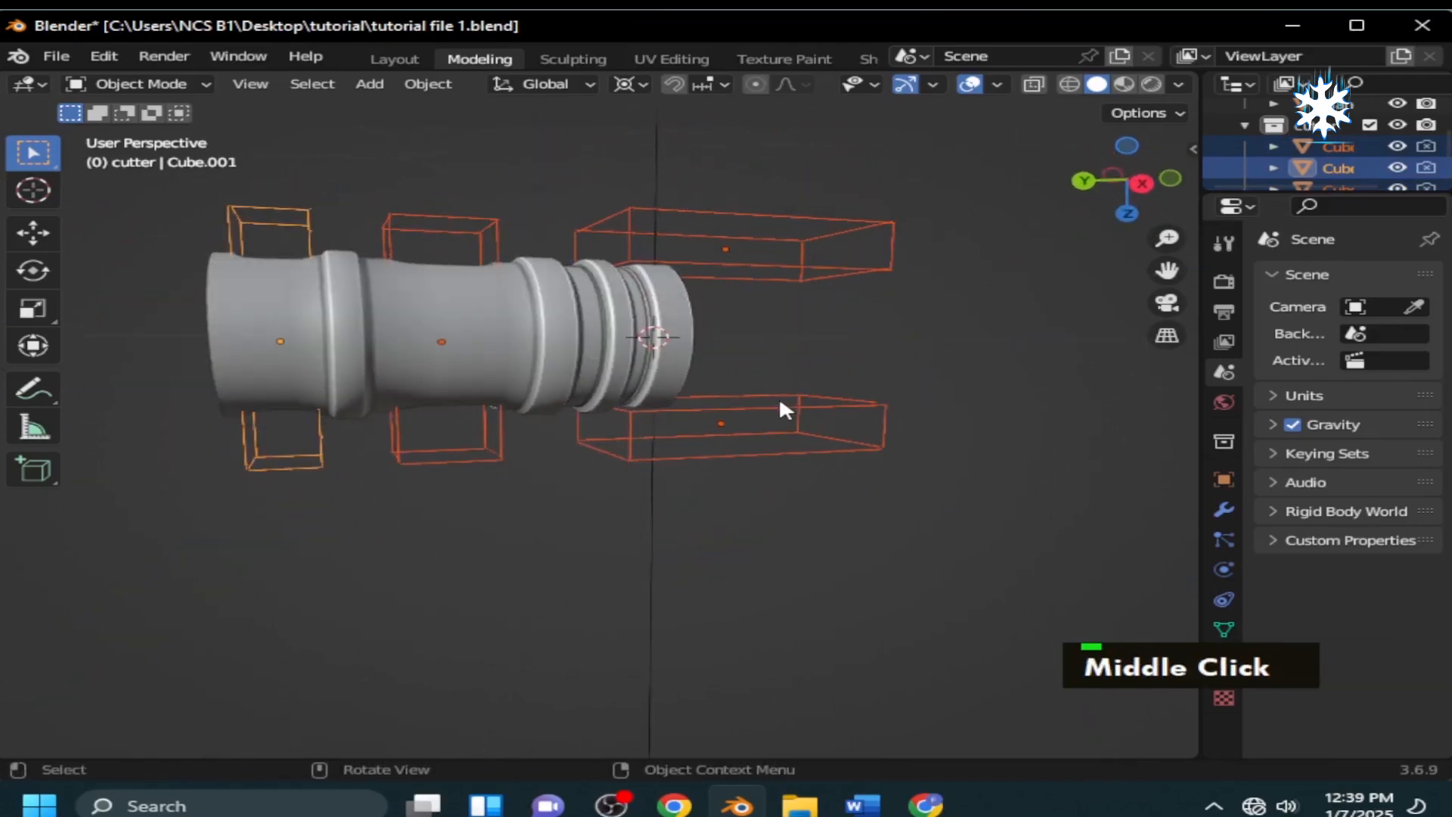
left_click(1398, 126)
scroll(1351, 129, "up", 2)
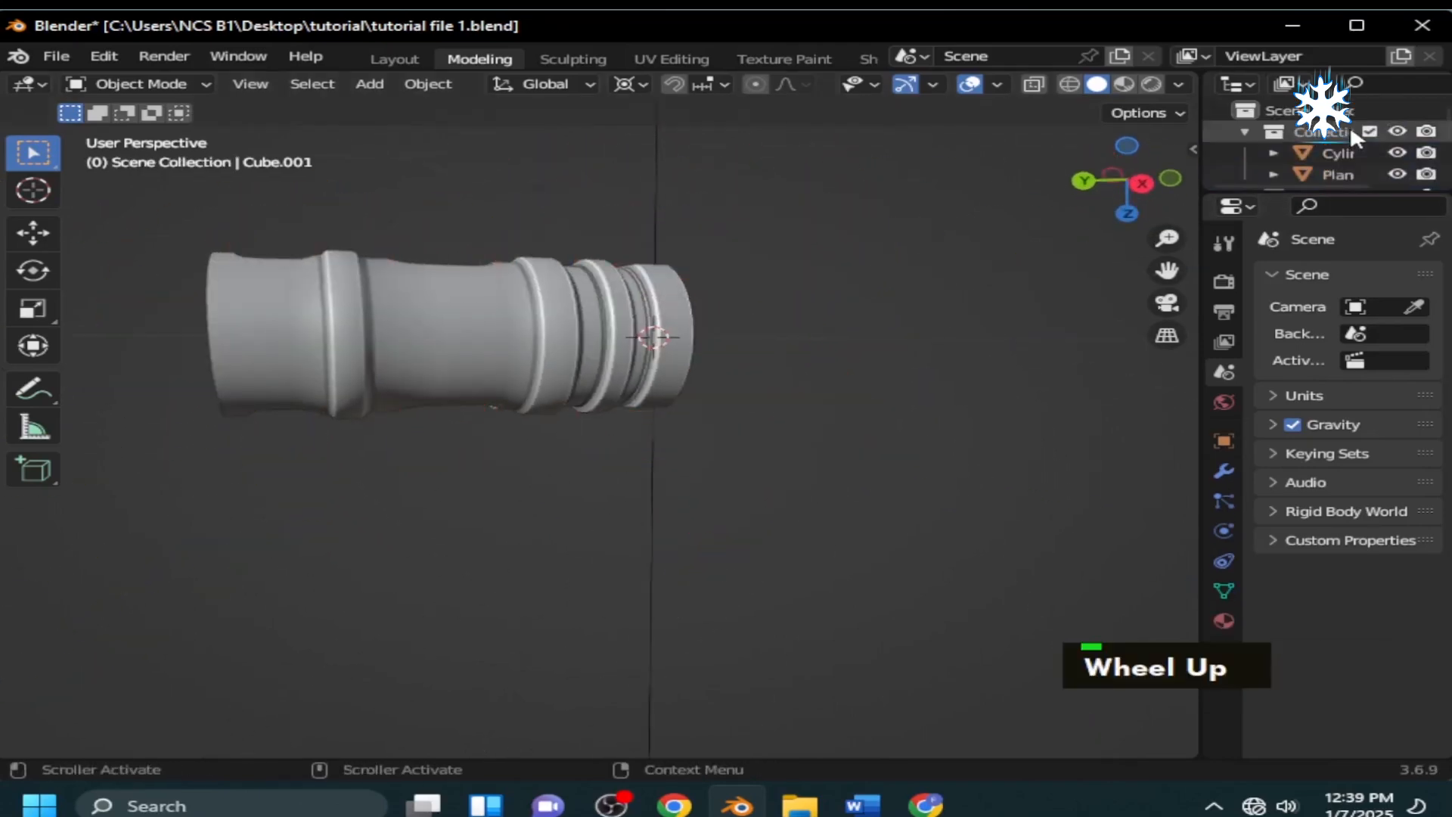
left_click(1350, 128)
middle_click_drag(850, 343, 982, 522)
scroll(794, 512, "up", 2)
middle_click_drag(590, 502, 613, 469, "shift")
scroll(612, 469, "up", 4)
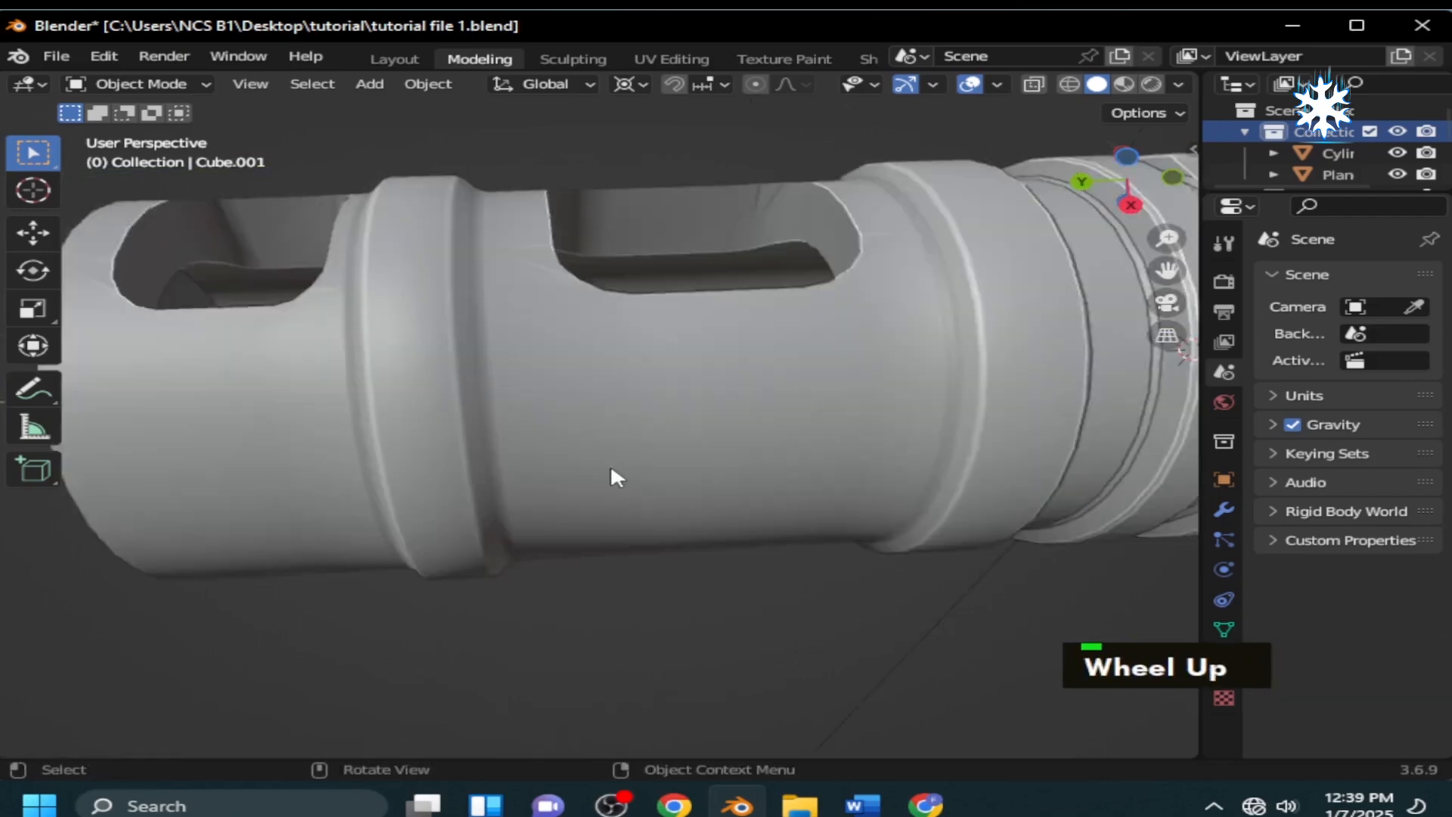
Duplicate the upper centre face of the raised collar between the two slots in place and separate the copy into its own object.
scroll(611, 469, "up", 2)
middle_click_drag(750, 473, 769, 532, "shift")
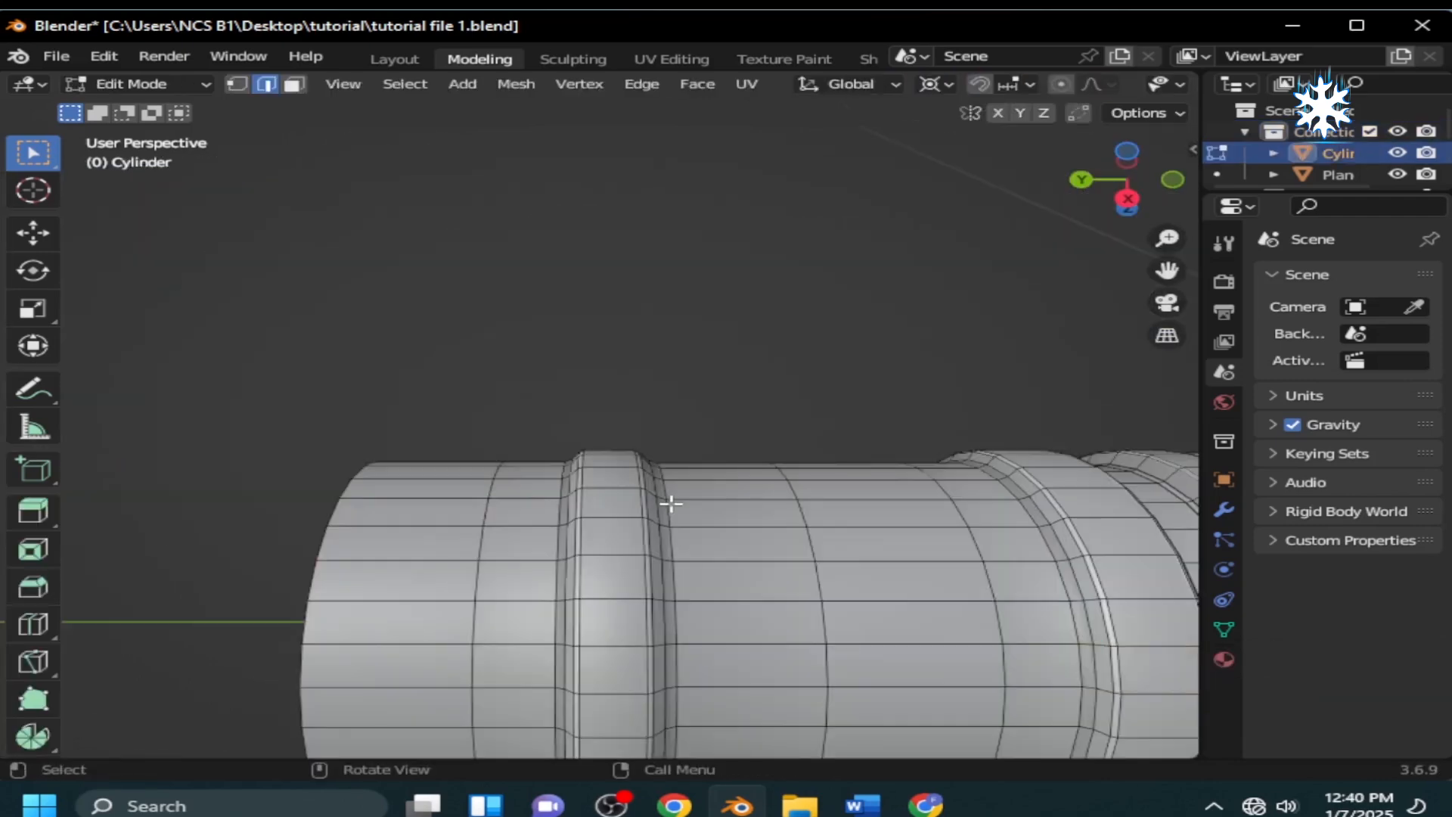
key("KP_7")
scroll(1002, 476, "down", 8)
middle_click_drag(986, 461, 920, 457, "shift")
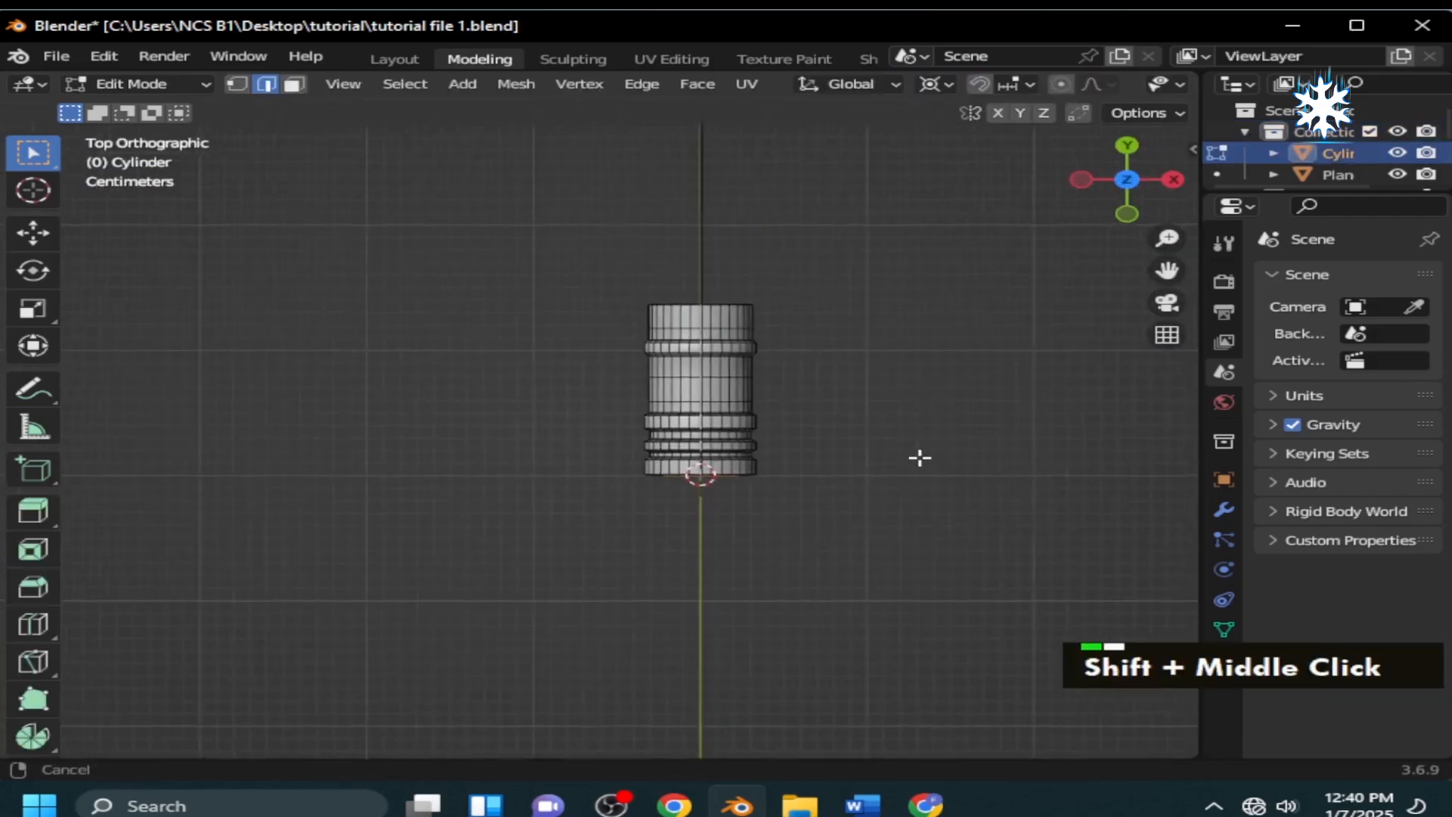
scroll(885, 463, "up", 8)
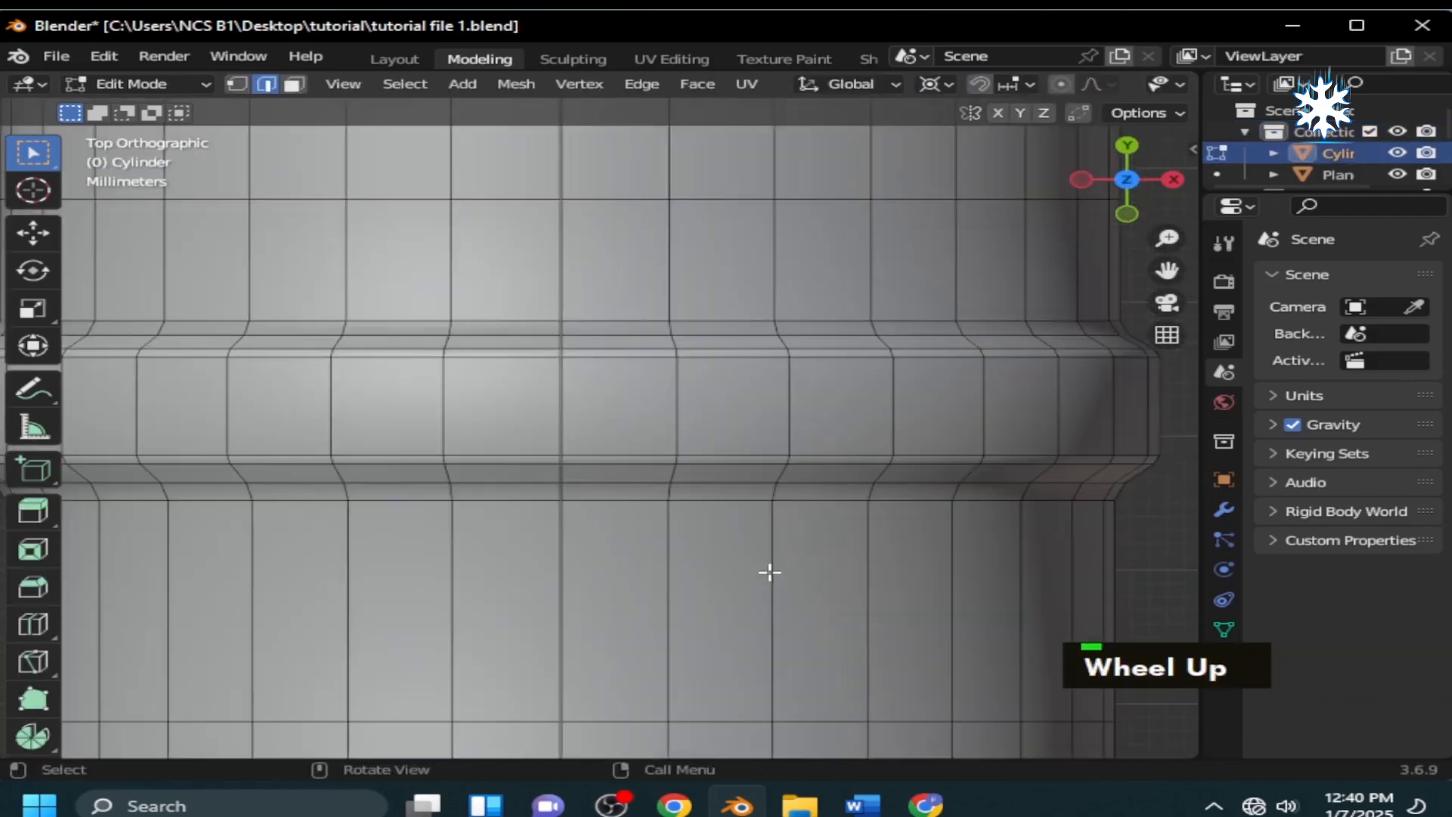
middle_click_drag(769, 570, 841, 583, "shift")
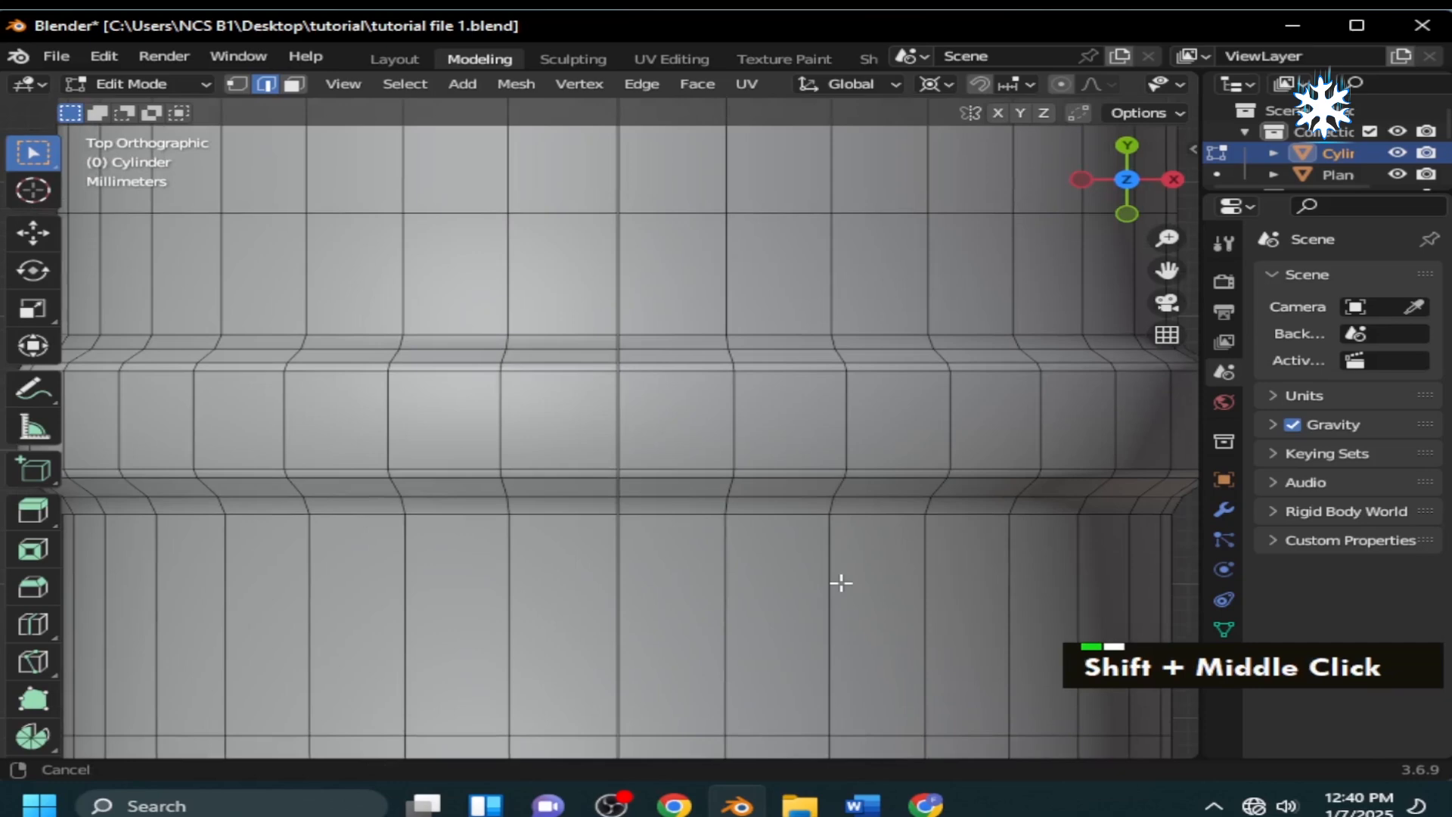
key("3")
left_click(635, 429)
right_click(635, 429)
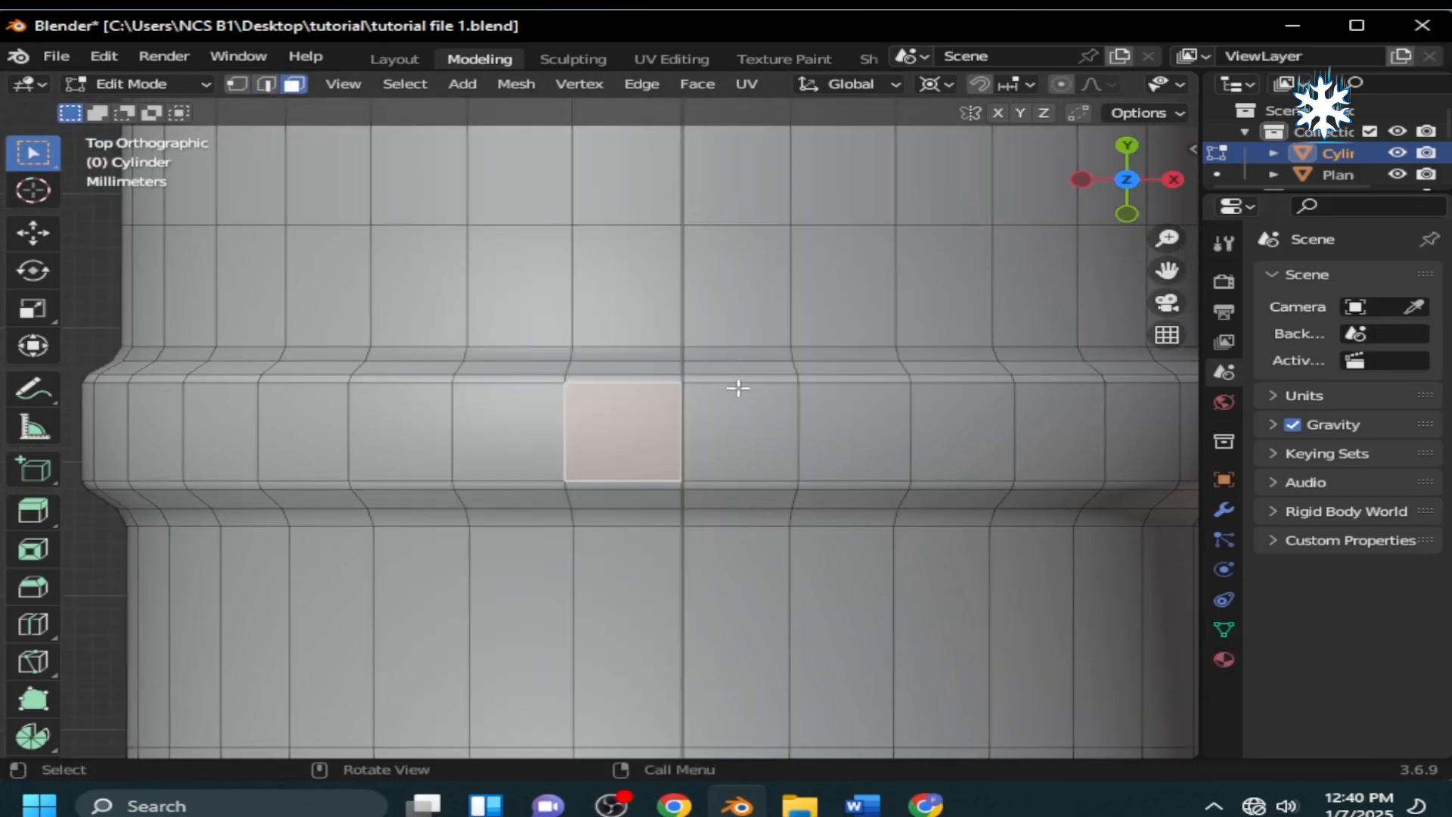
key("shift+d")
right_click(738, 387)
key("p")
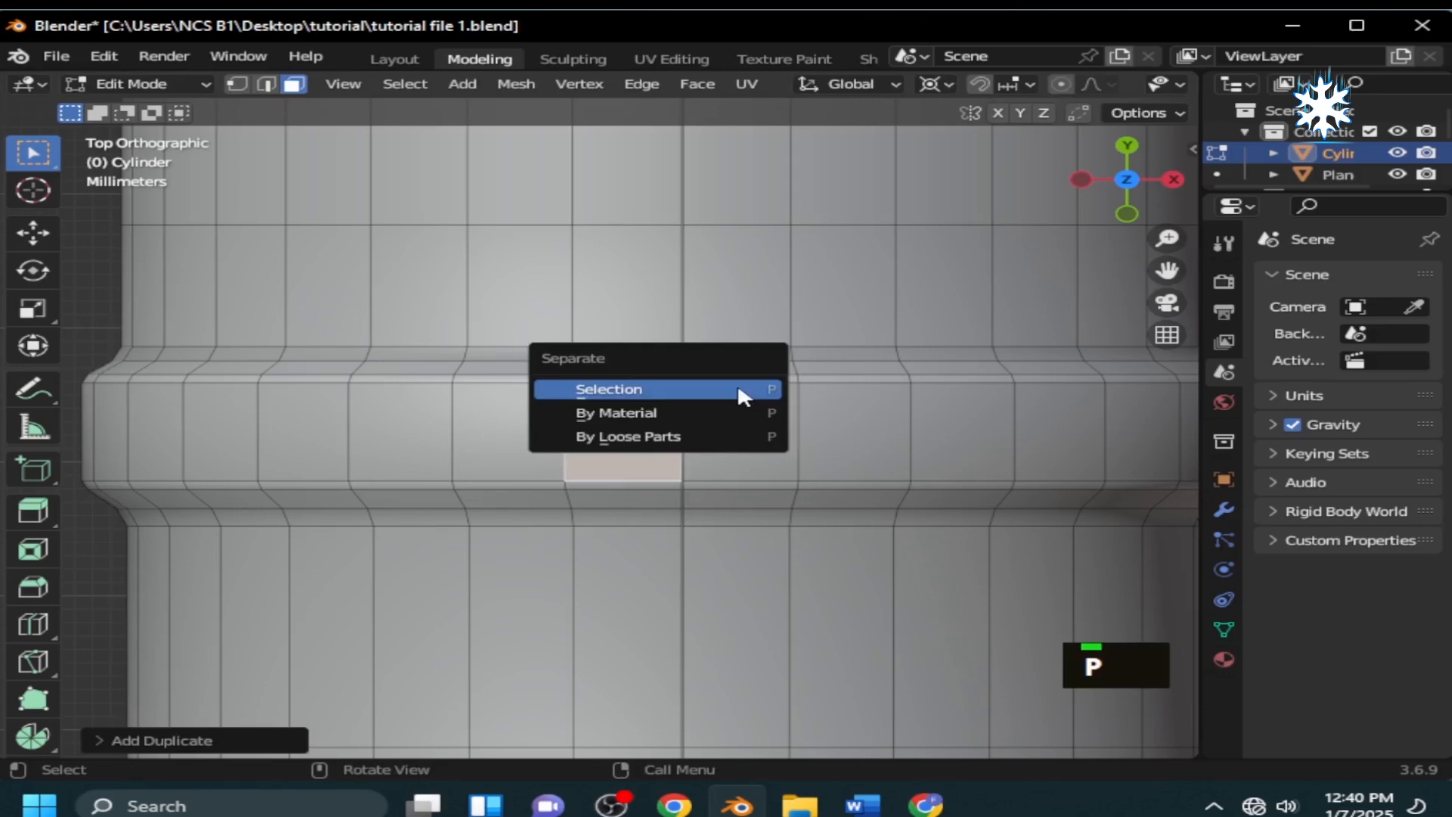
left_click(737, 387)
key("Tab")
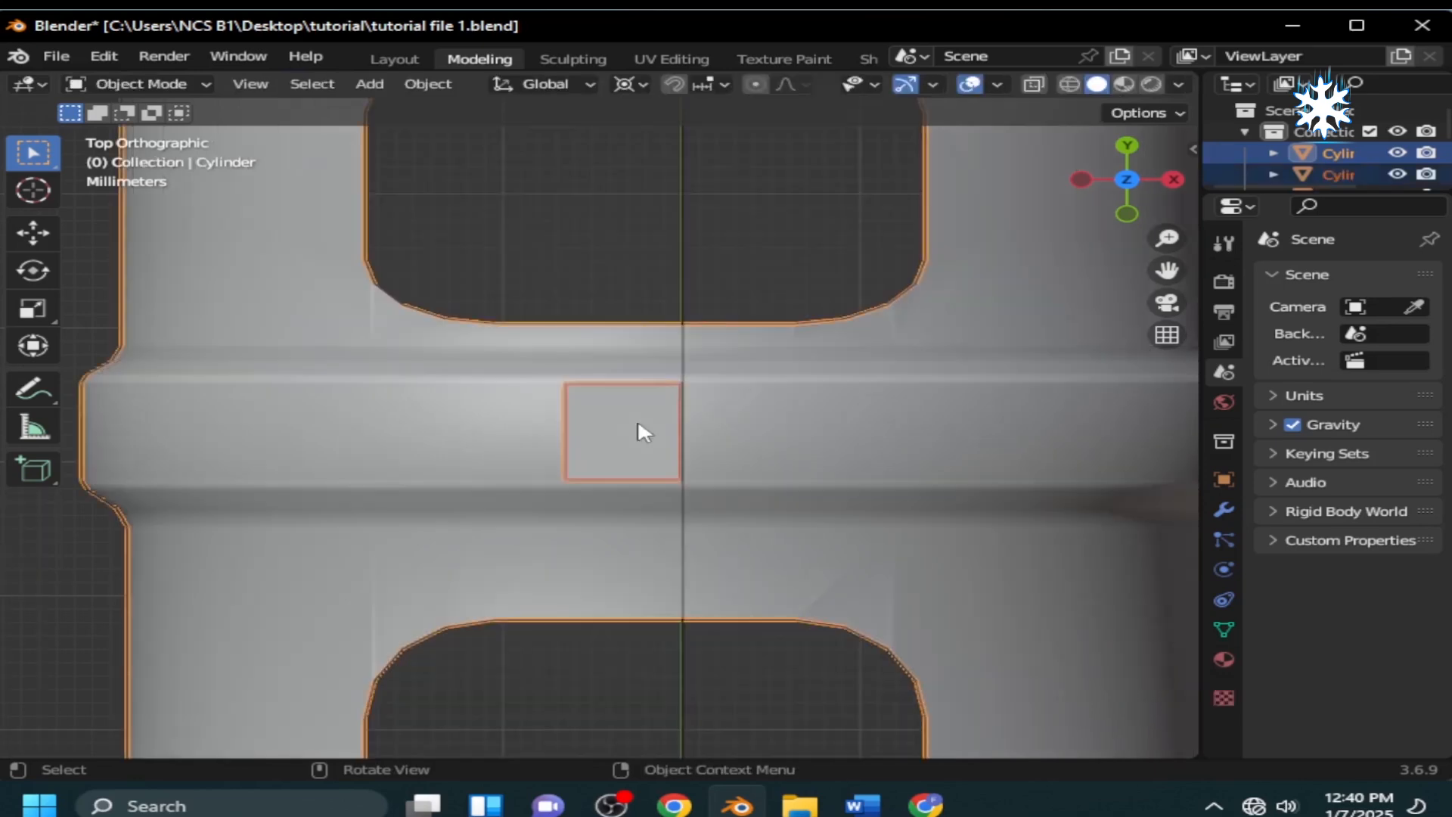
In Edit Mode on the separated face, add one centred loop cut in each direction to divide it into quarters.
left_click(638, 419)
key("Tab")
key("ctrl+r")
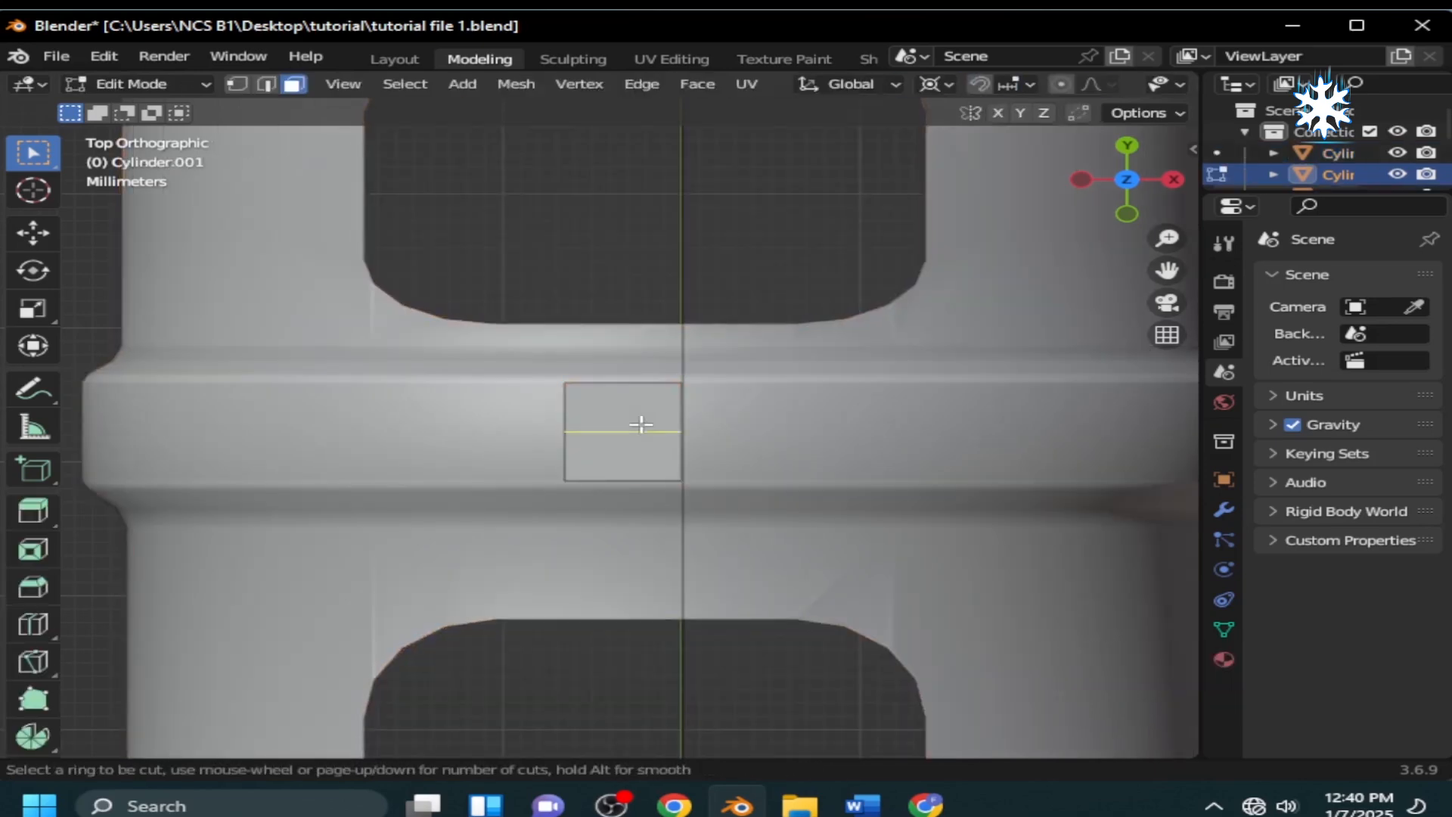
left_click(639, 422)
right_click(639, 422)
key("ctrl+r")
left_click(639, 422)
right_click(639, 422)
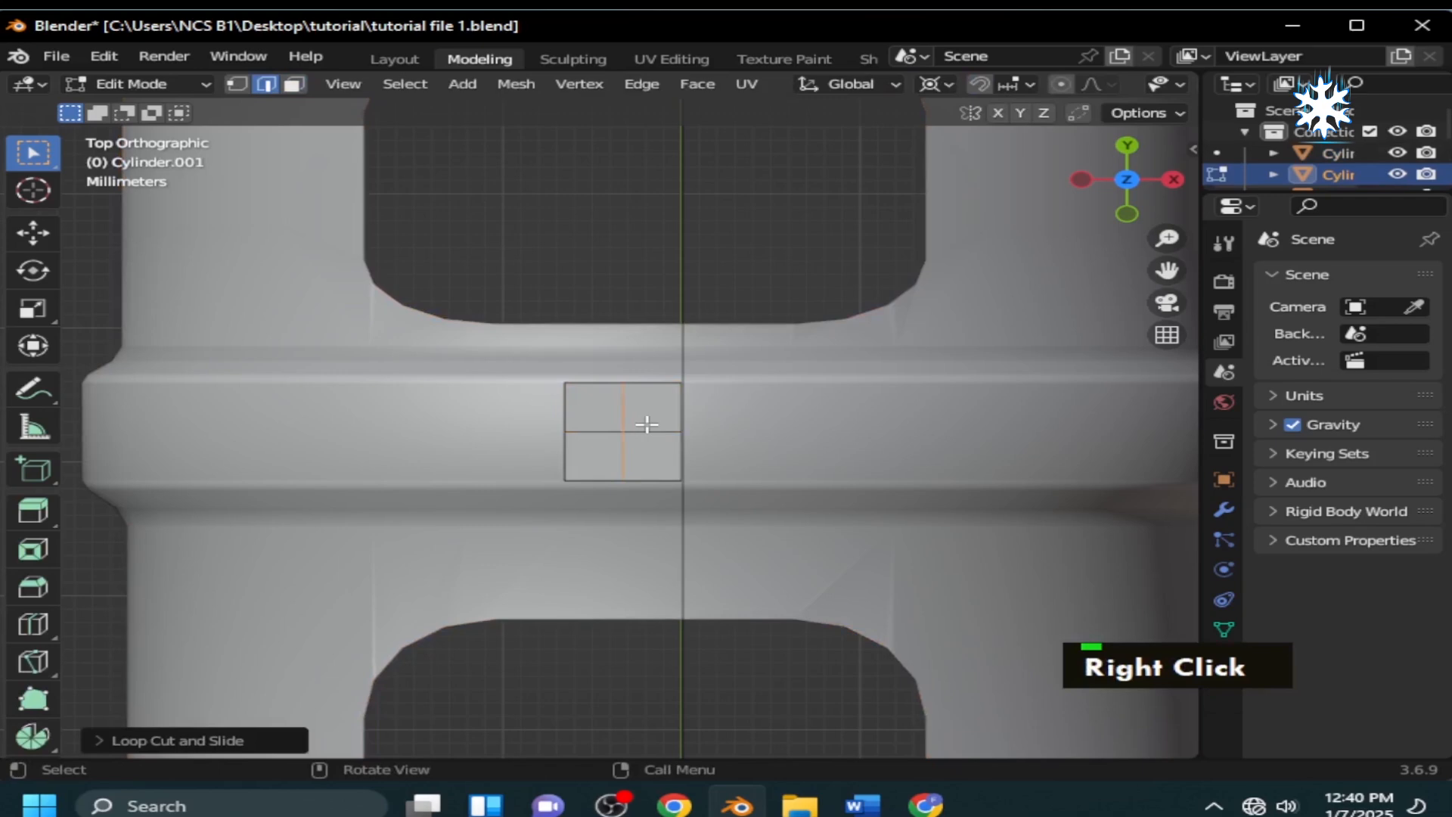
Select the entire separated patch and subdivide it.
key("a")
right_click(684, 434)
left_click(593, 184)
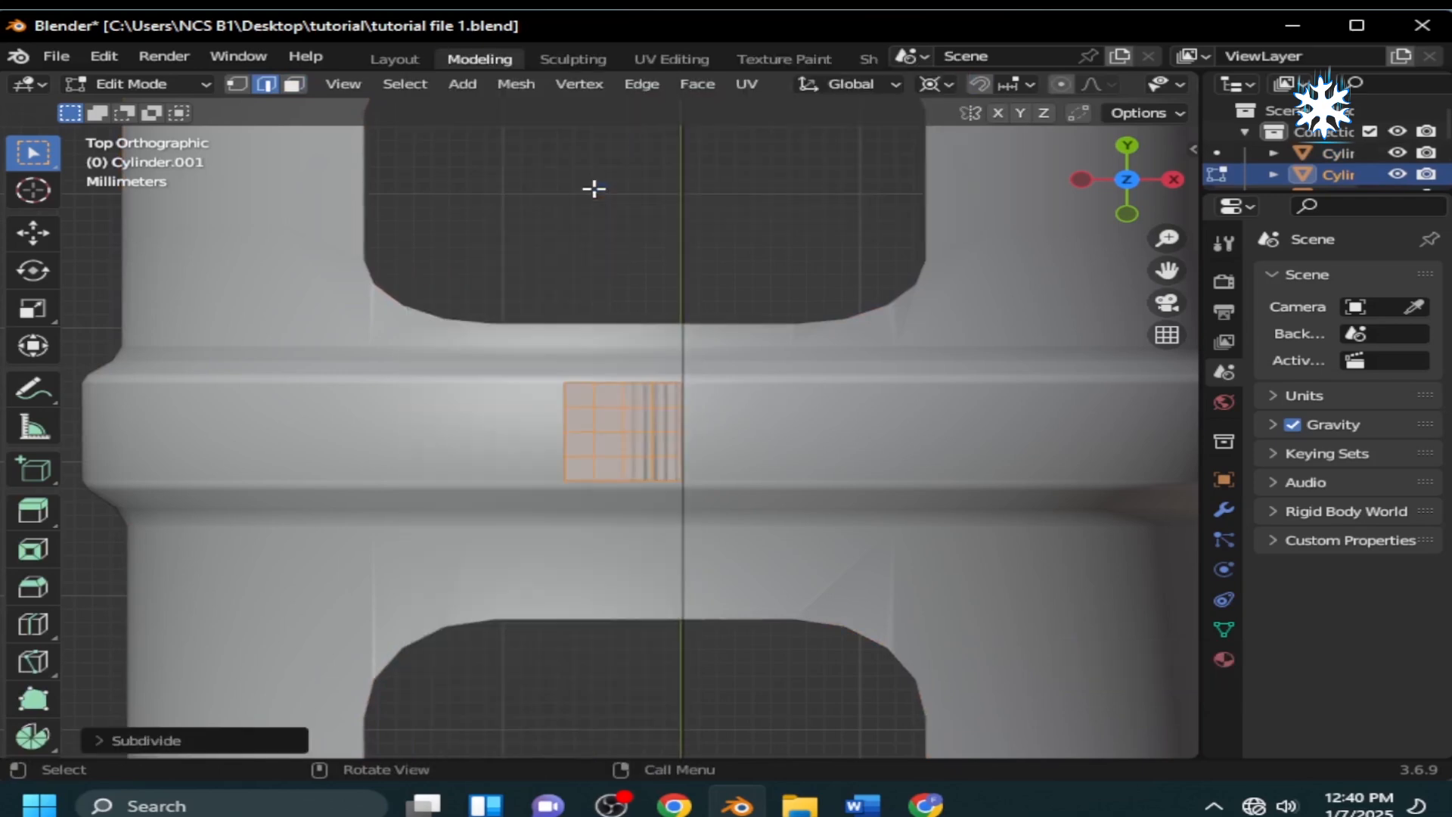
middle_click_drag(689, 448, 746, 356)
key("g")
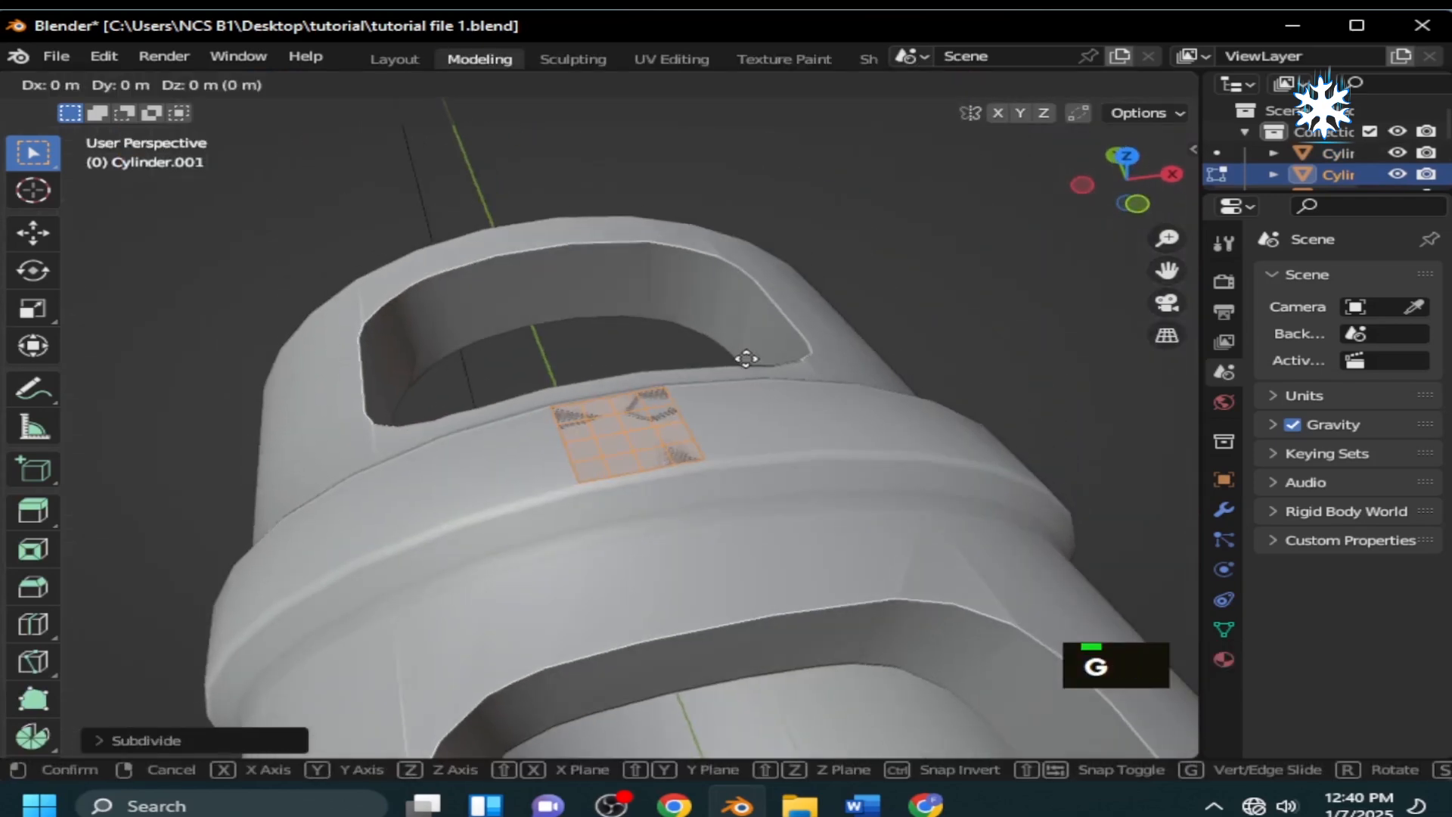
key("z")
right_click(757, 363)
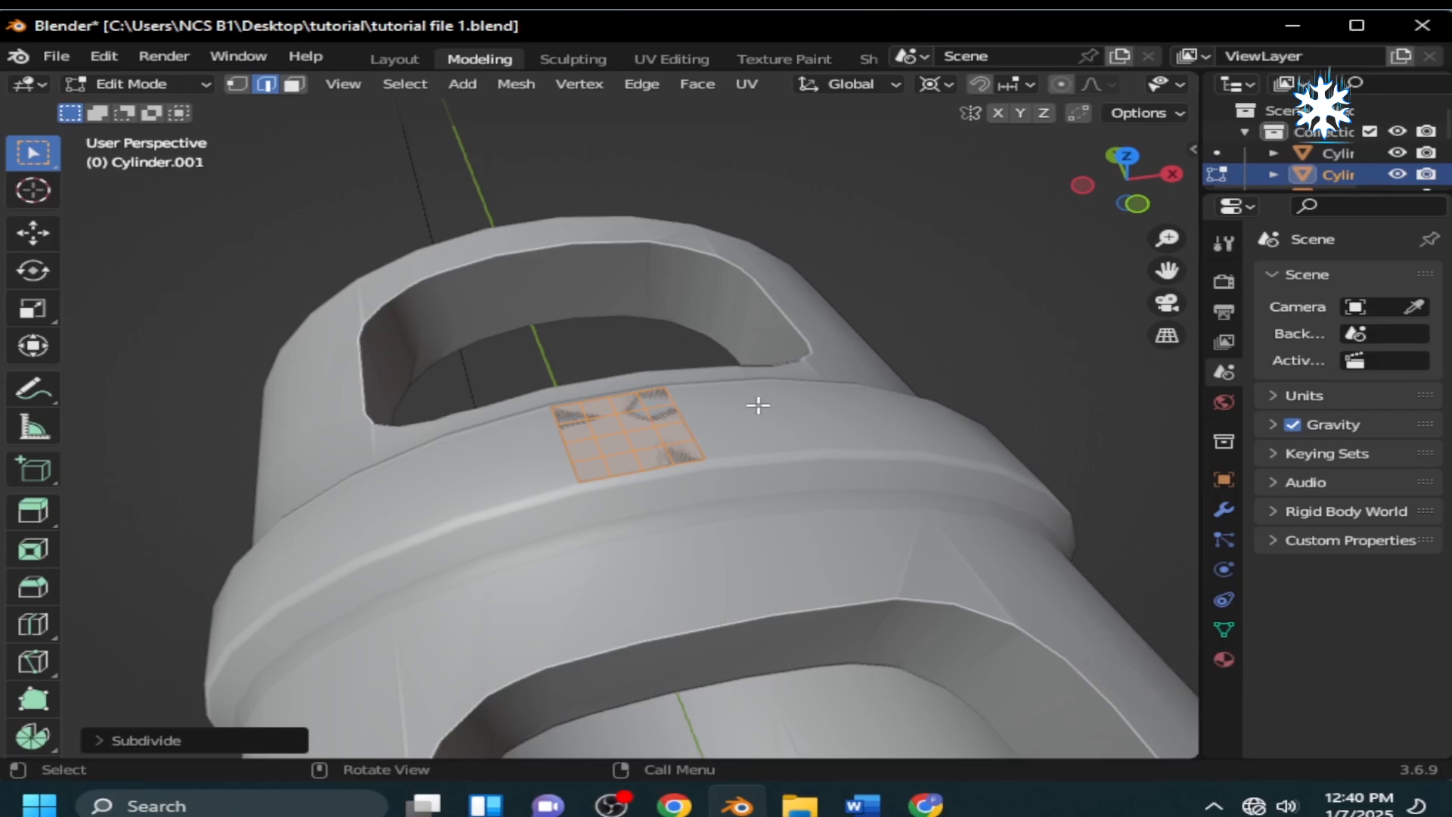
Move the subdivided patch up along Z by about 0.0039 m, clear of the collar surface.
key("g")
key("z")
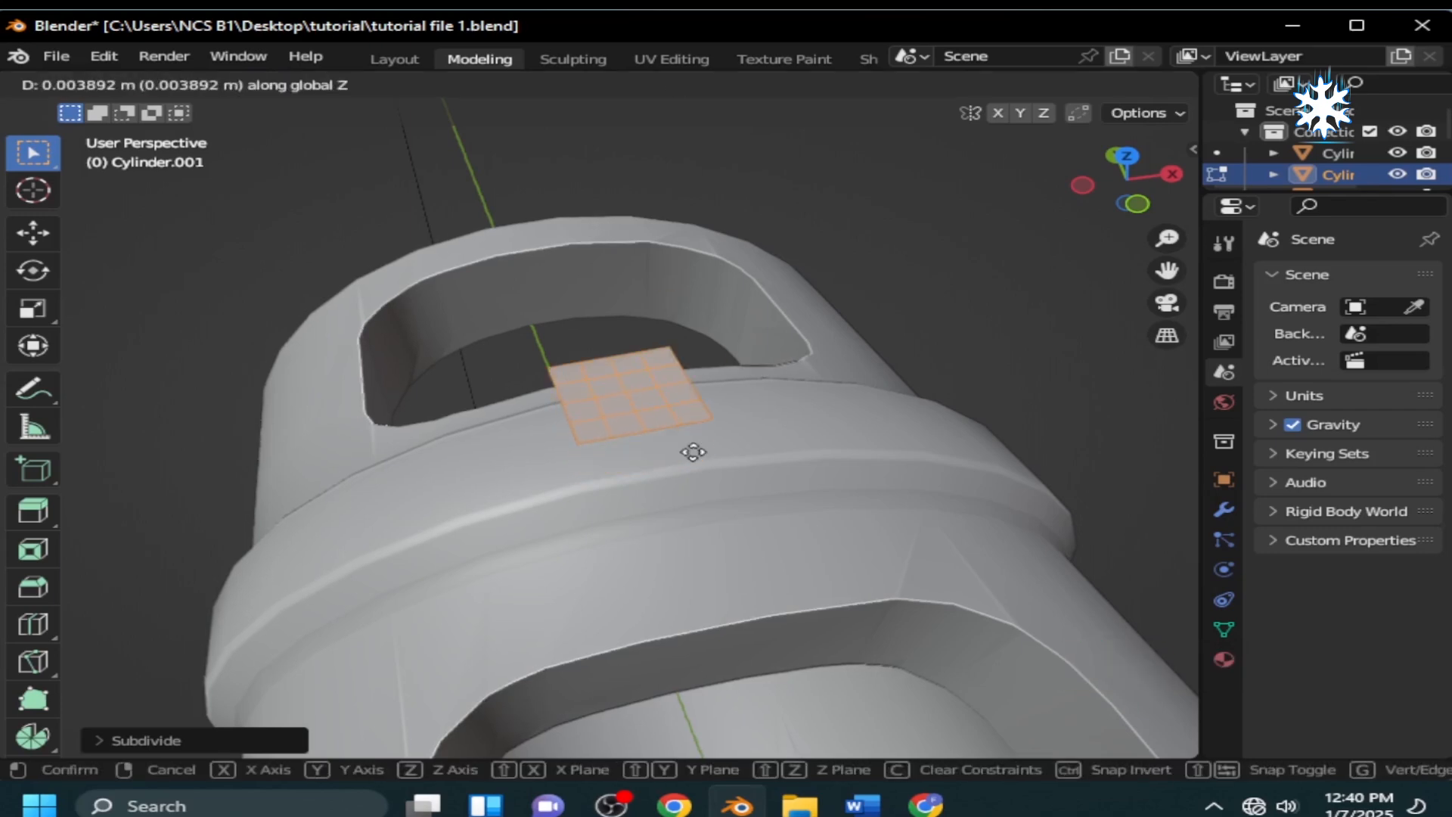
left_click(693, 451)
In front view, flatten the patch by scaling it to 0 along Z about its own centre.
middle_click_drag(693, 451, 859, 628)
scroll(859, 629, "down", 5)
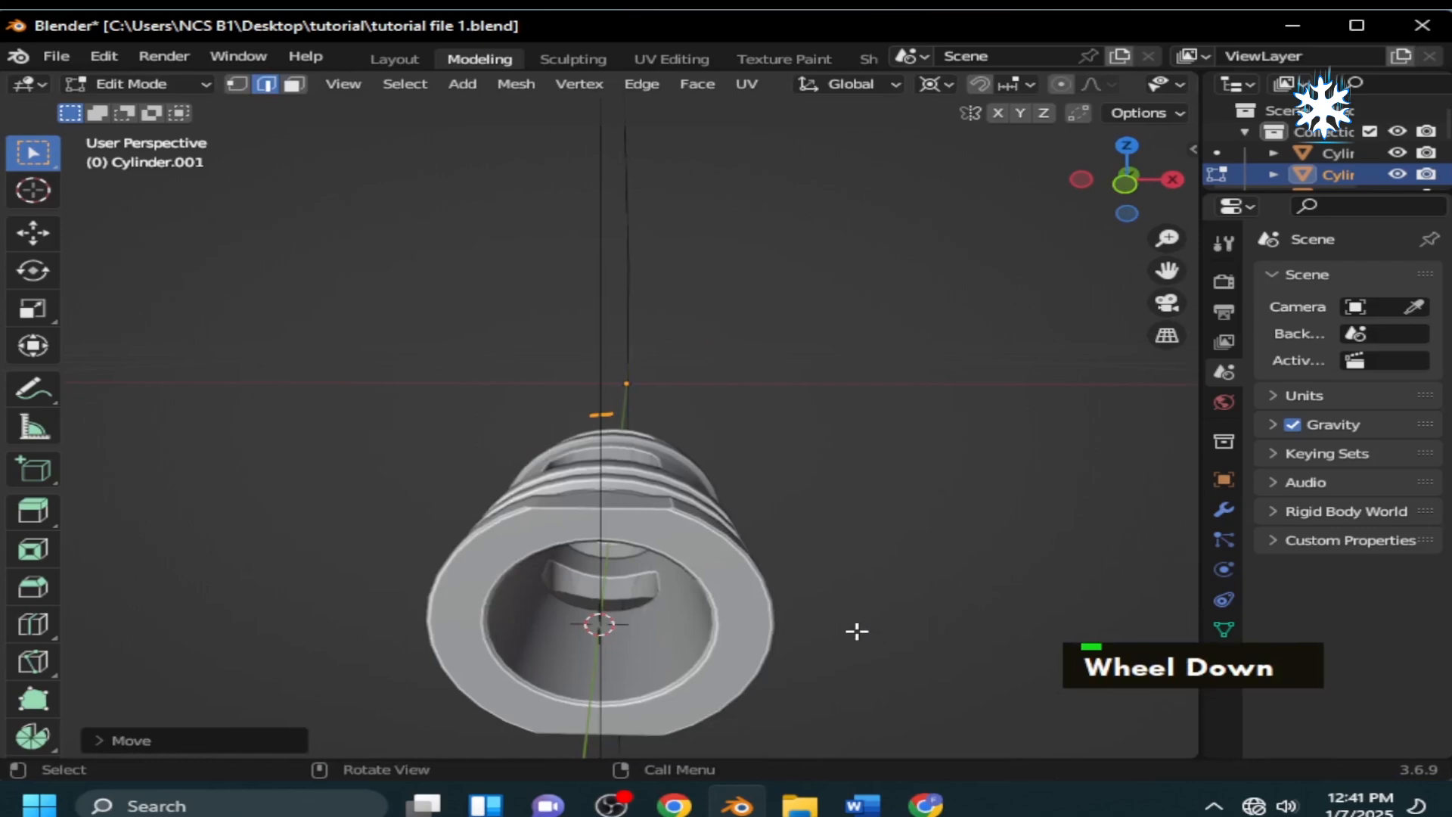
key("KP_1")
scroll(908, 648, "up", 2)
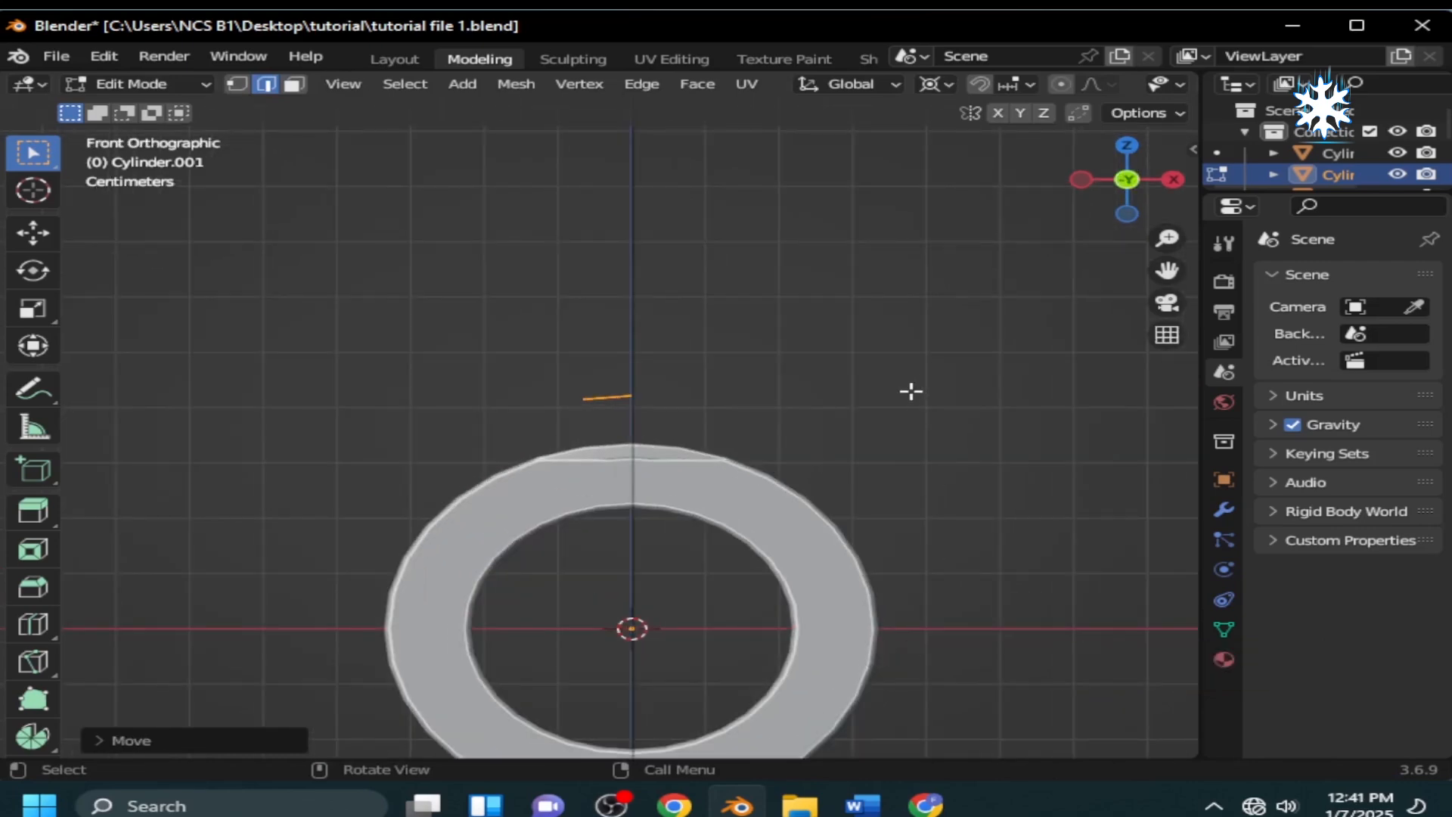
key("period")
left_click(901, 479)
key("s")
key("z")
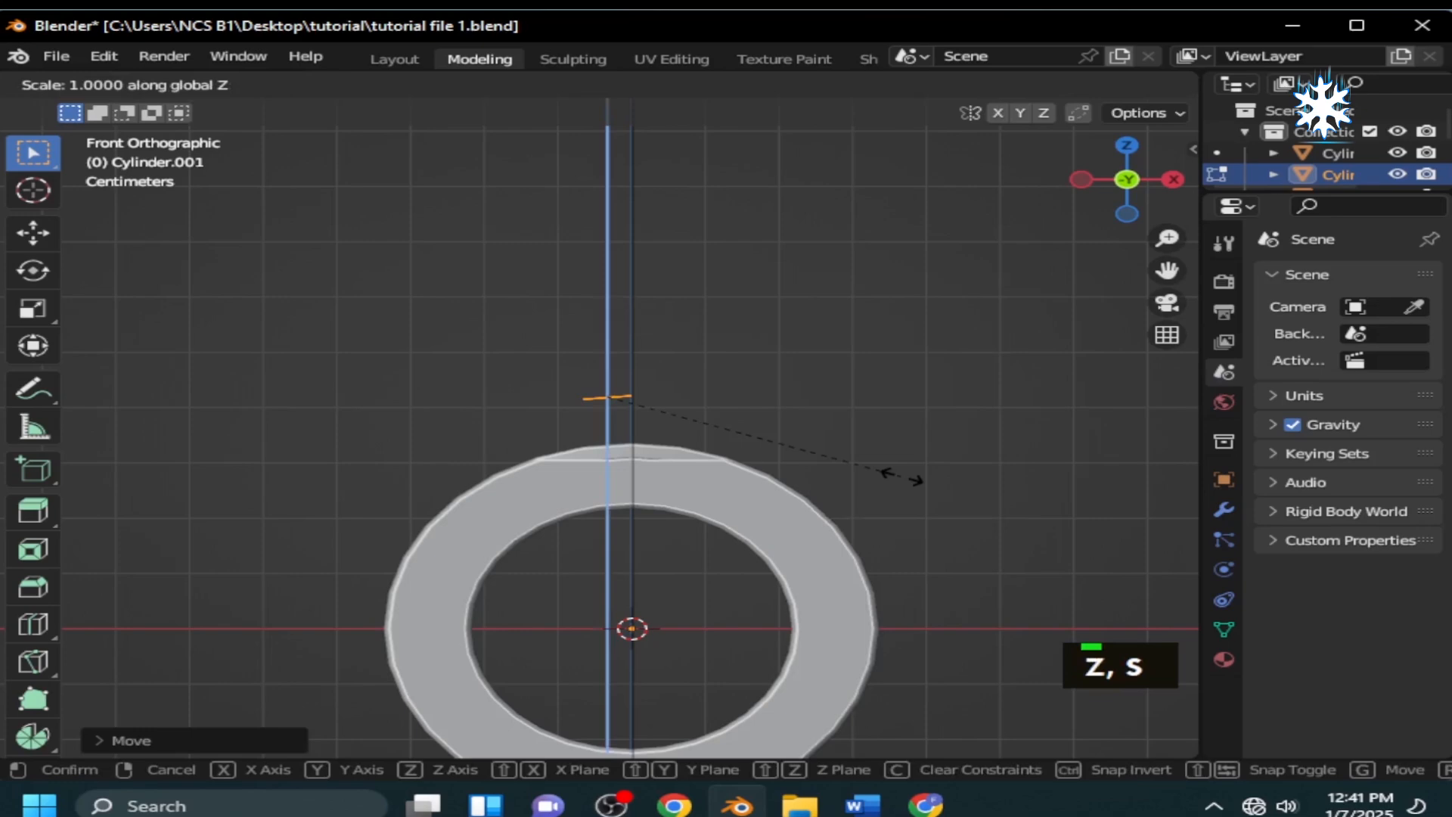
key("0")
left_click(903, 476)
Move the flattened patch along X until it sits roughly centred above the cylinder's axis.
key("g")
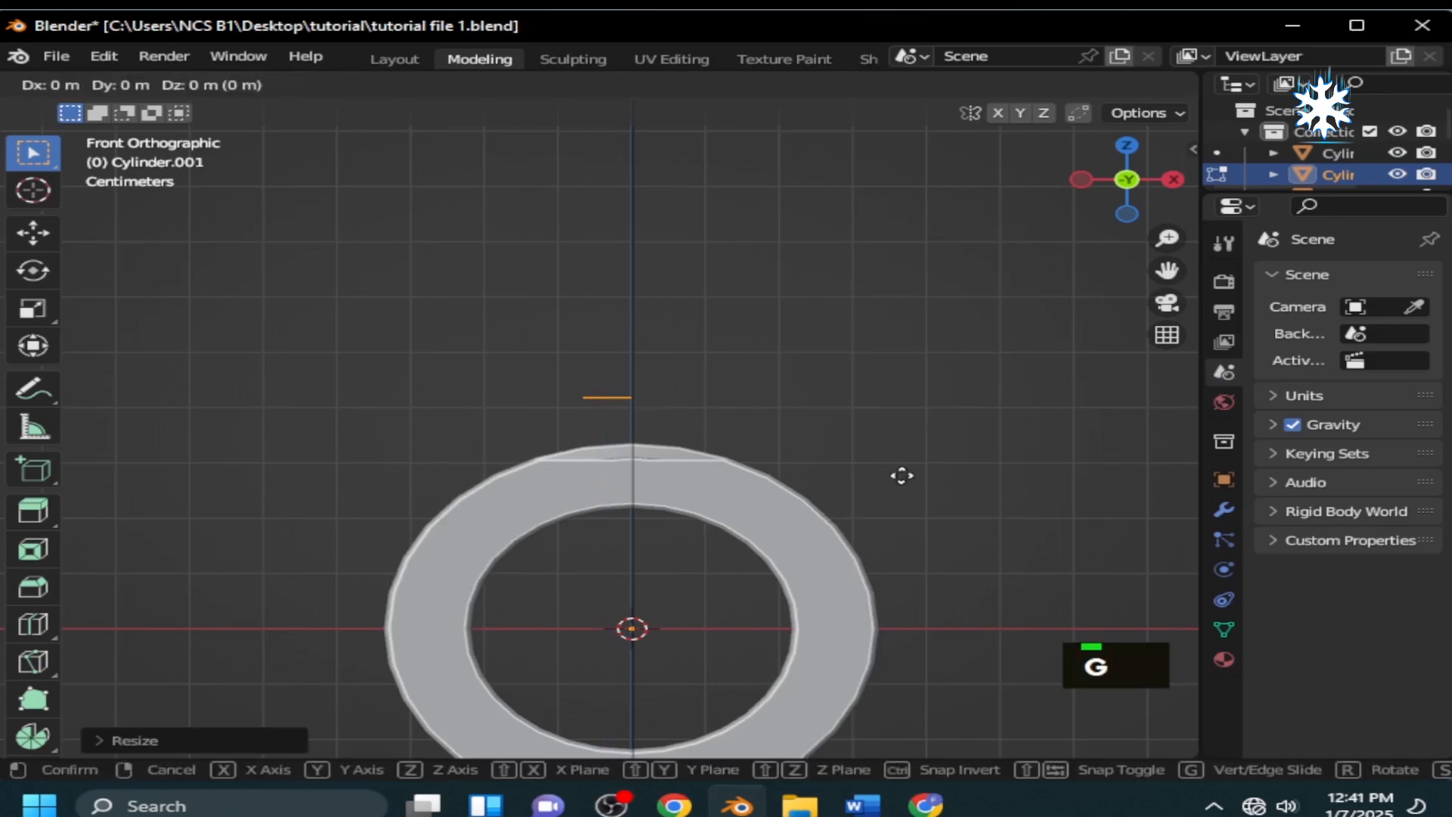
key("x")
left_click(920, 476)
key("g")
key("x")
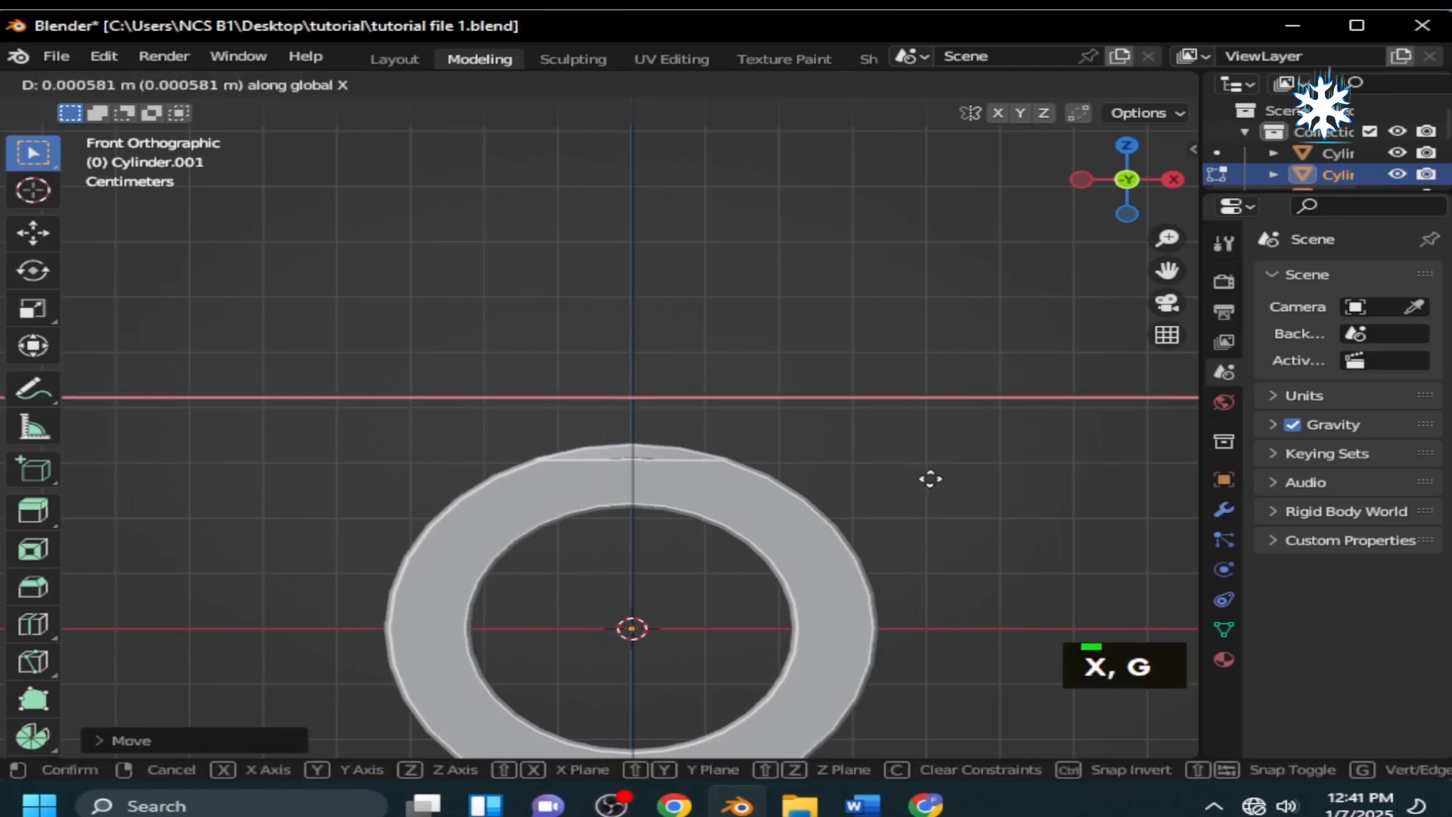
left_click(933, 479)
key("g")
key("x")
left_click(933, 478)
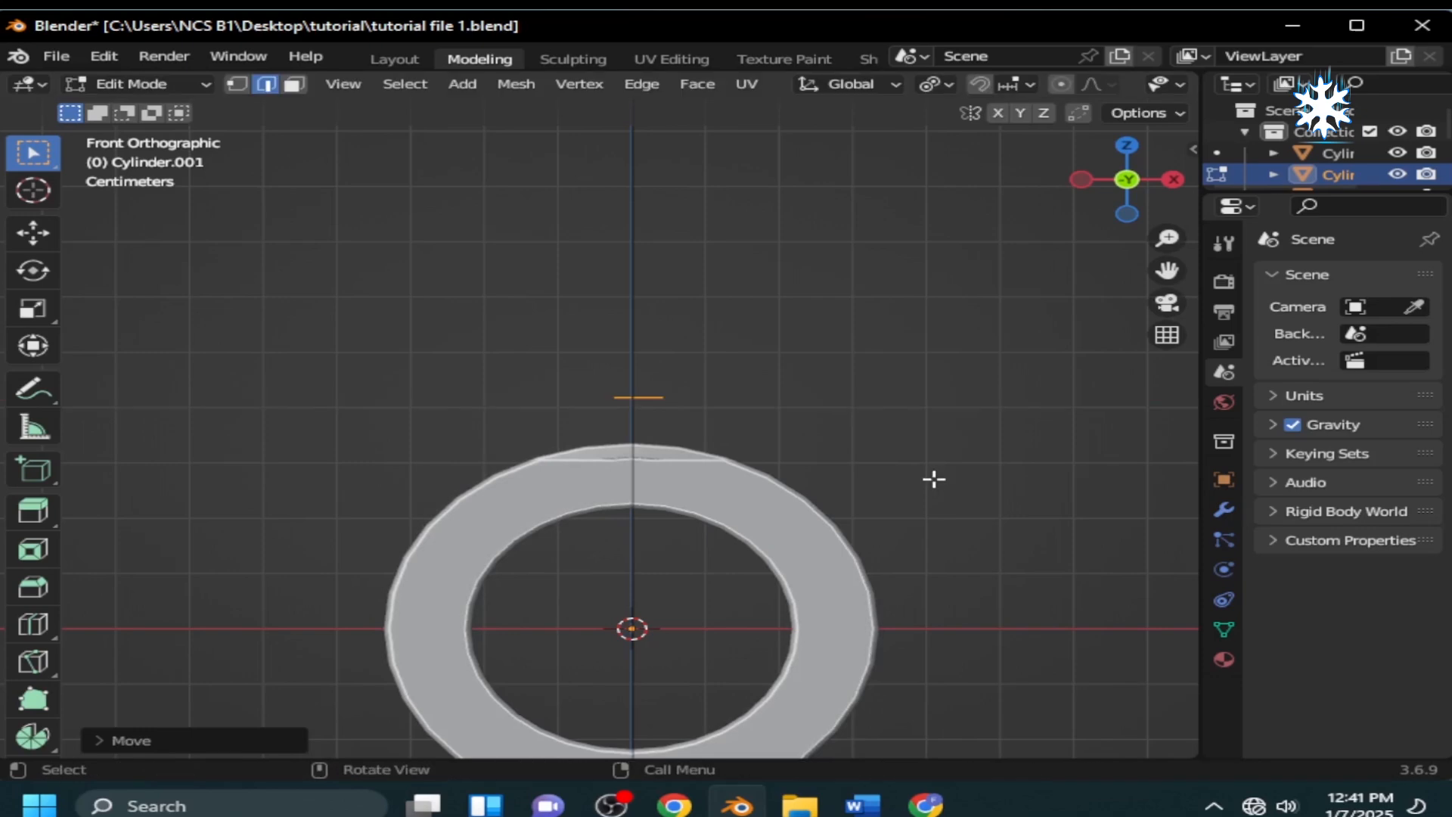
Turn the patch outline into a circle with LoopTools Circle.
scroll(931, 472, "up", 4)
middle_click_drag(923, 460, 869, 451)
right_click(639, 395)
mouse_move(659, 66)
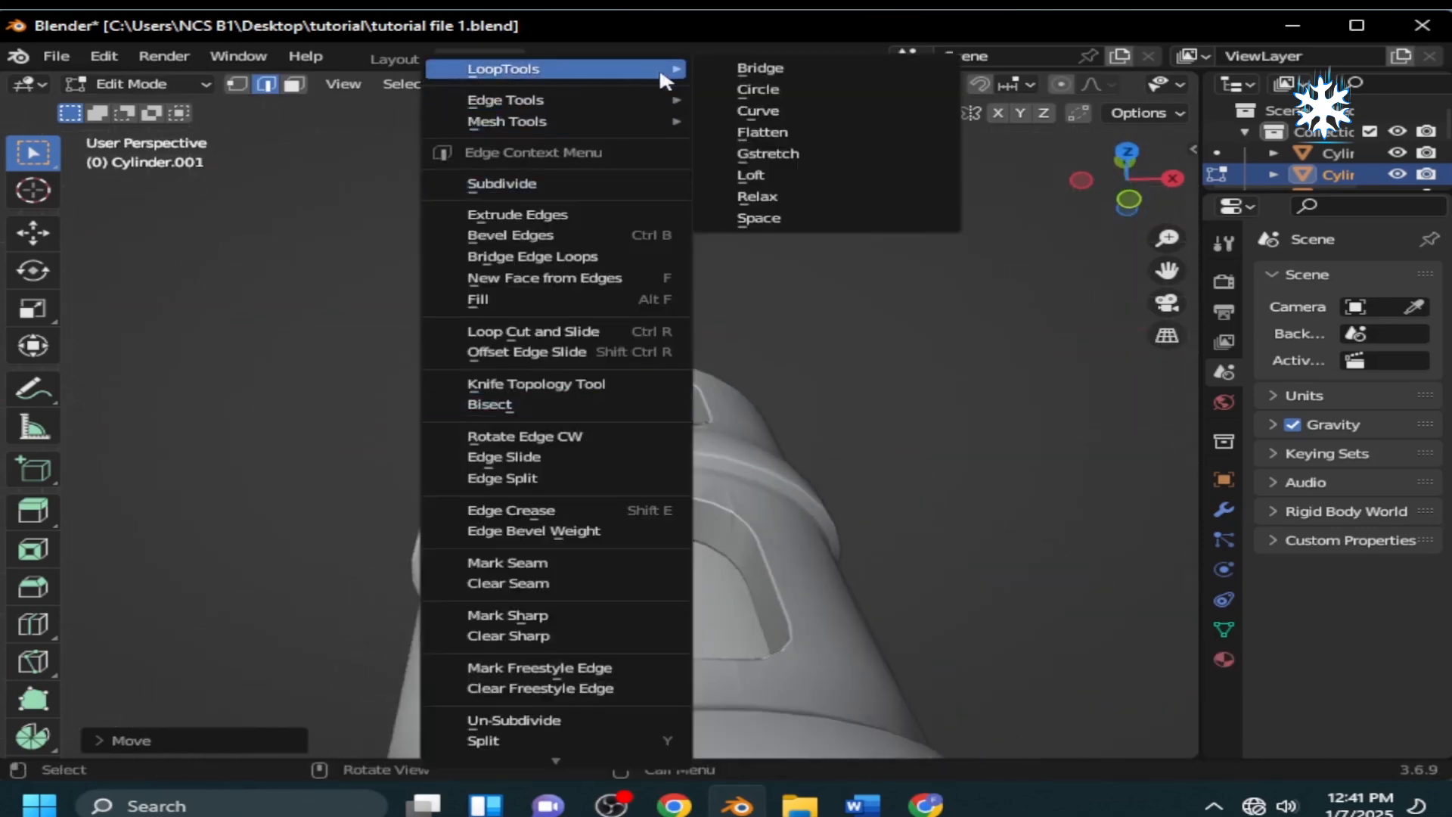
left_click(741, 91)
middle_click_drag(706, 522, 691, 434)
In front view, extrude the circular patch down through the cylinder's upper wall into the bore and return to Object Mode.
key("KP_1")
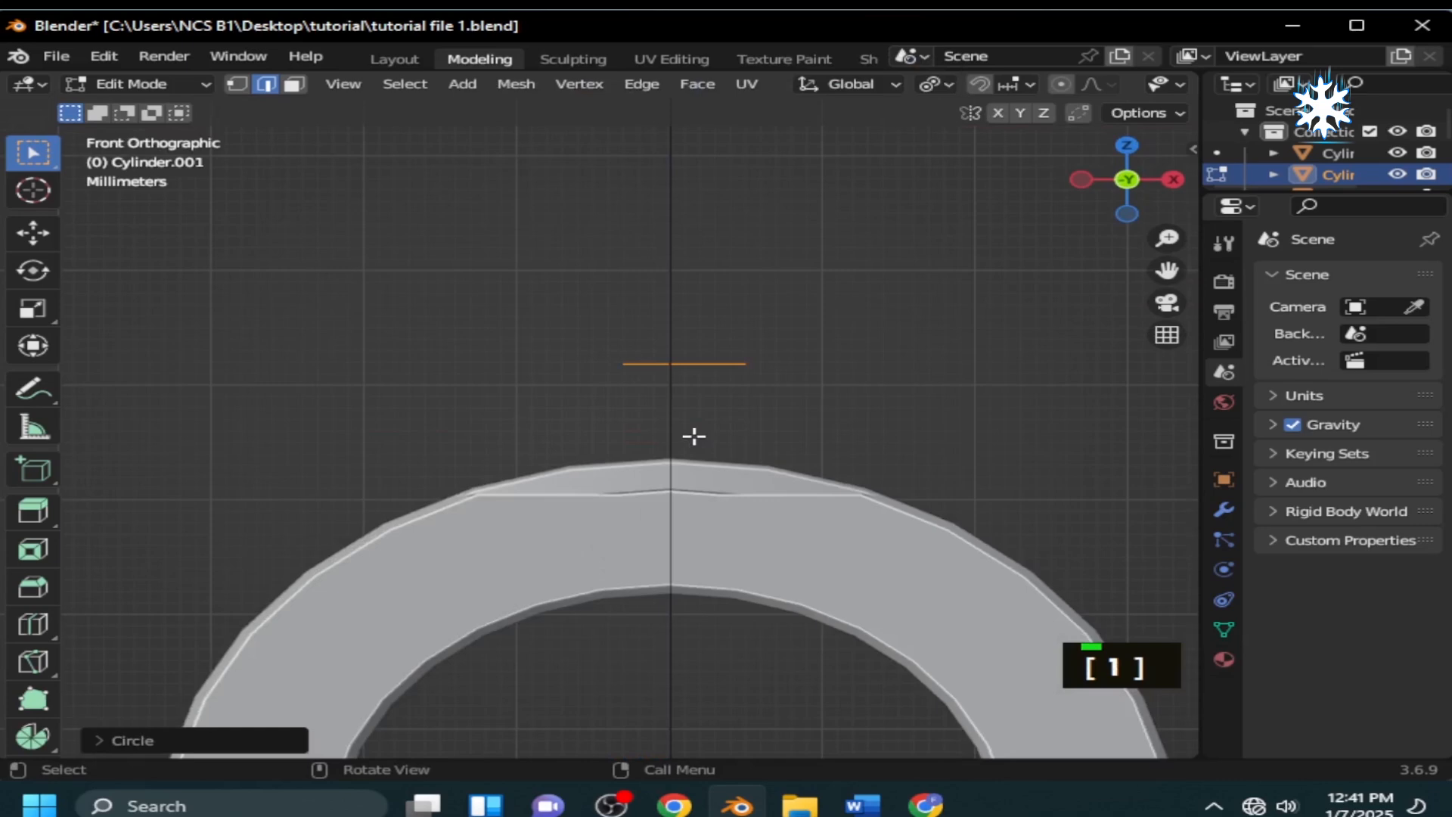
key("e")
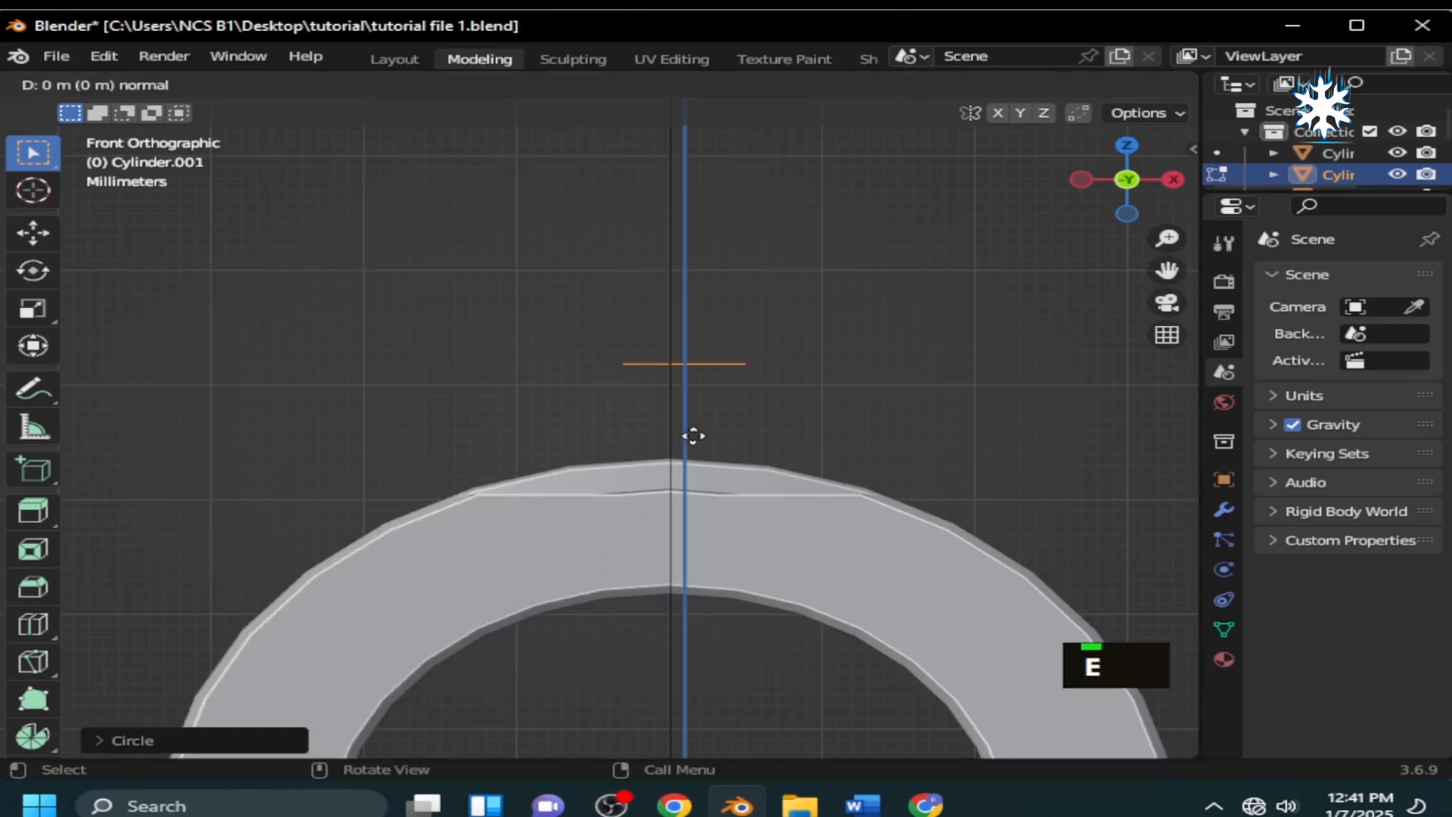
left_click(687, 755)
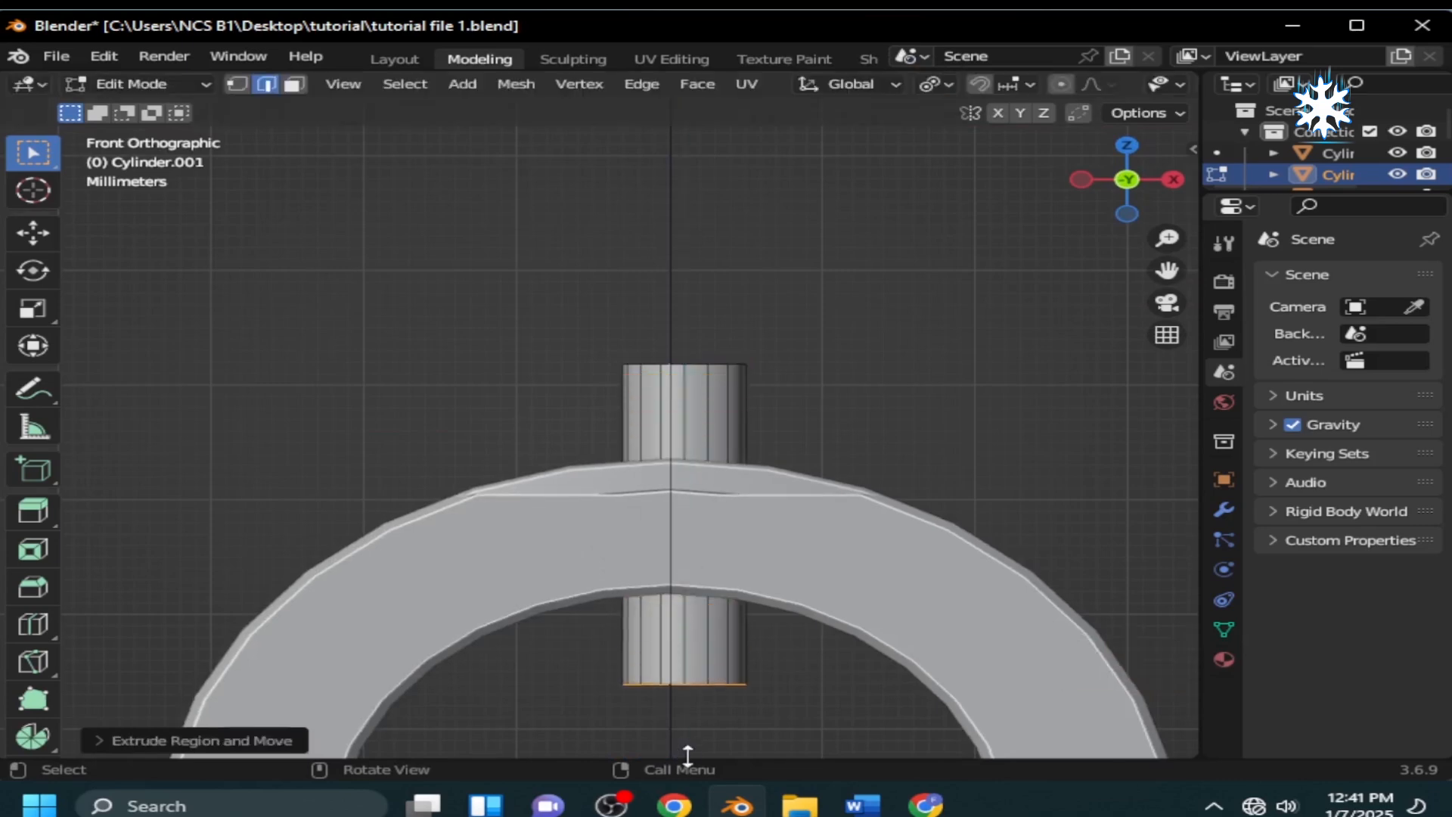
key("Tab")
right_click(706, 425)
mouse_move(696, 430)
key("Escape")
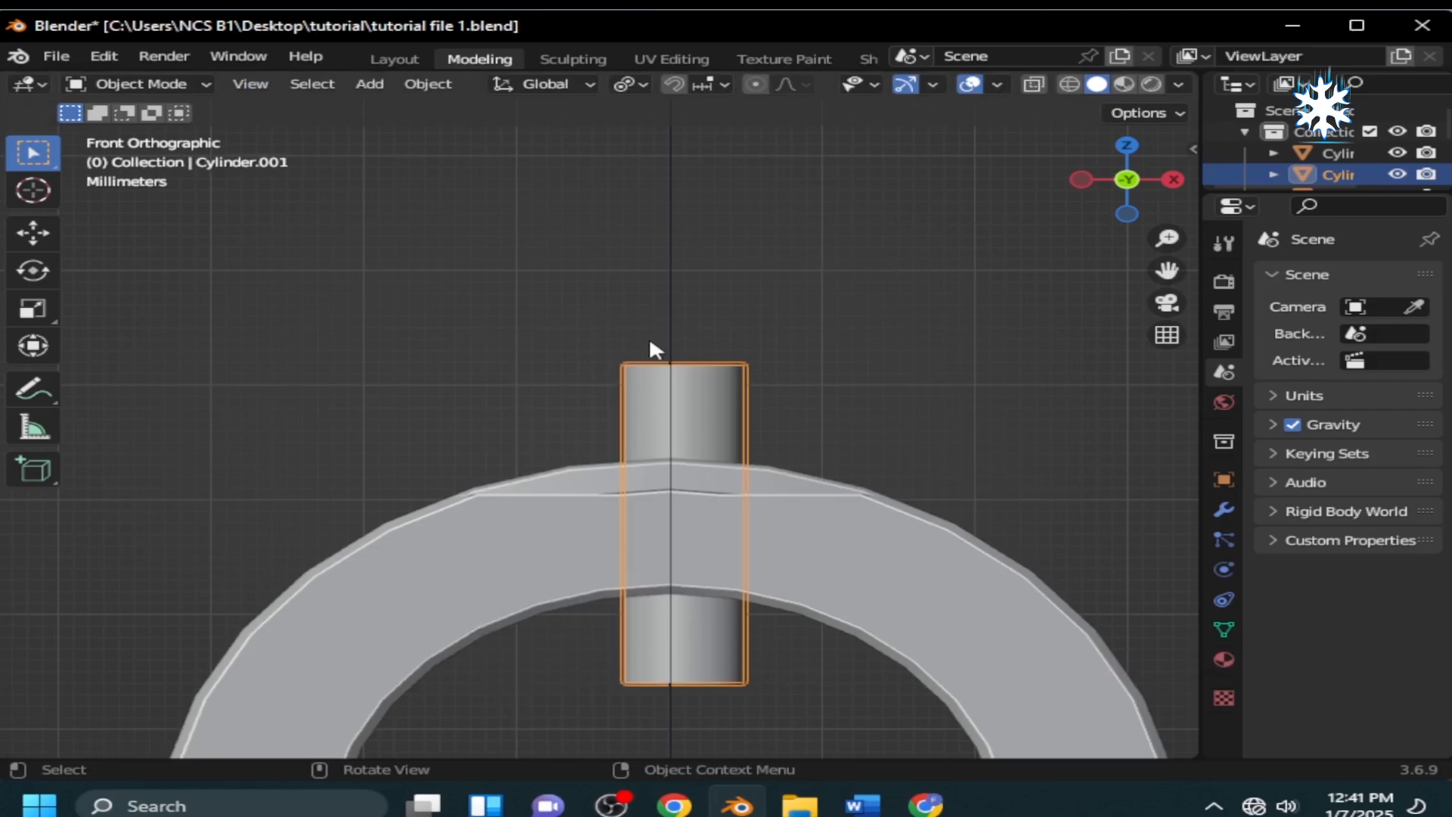
Apply the object transform to the extruded pin.
key("a")
key("ctrl+a")
left_click(691, 401)
From the top view in Edit Mode, scale the pin down so its circle fits comfortably within the collar's width.
middle_click_drag(828, 388, 719, 546)
key("KP_7")
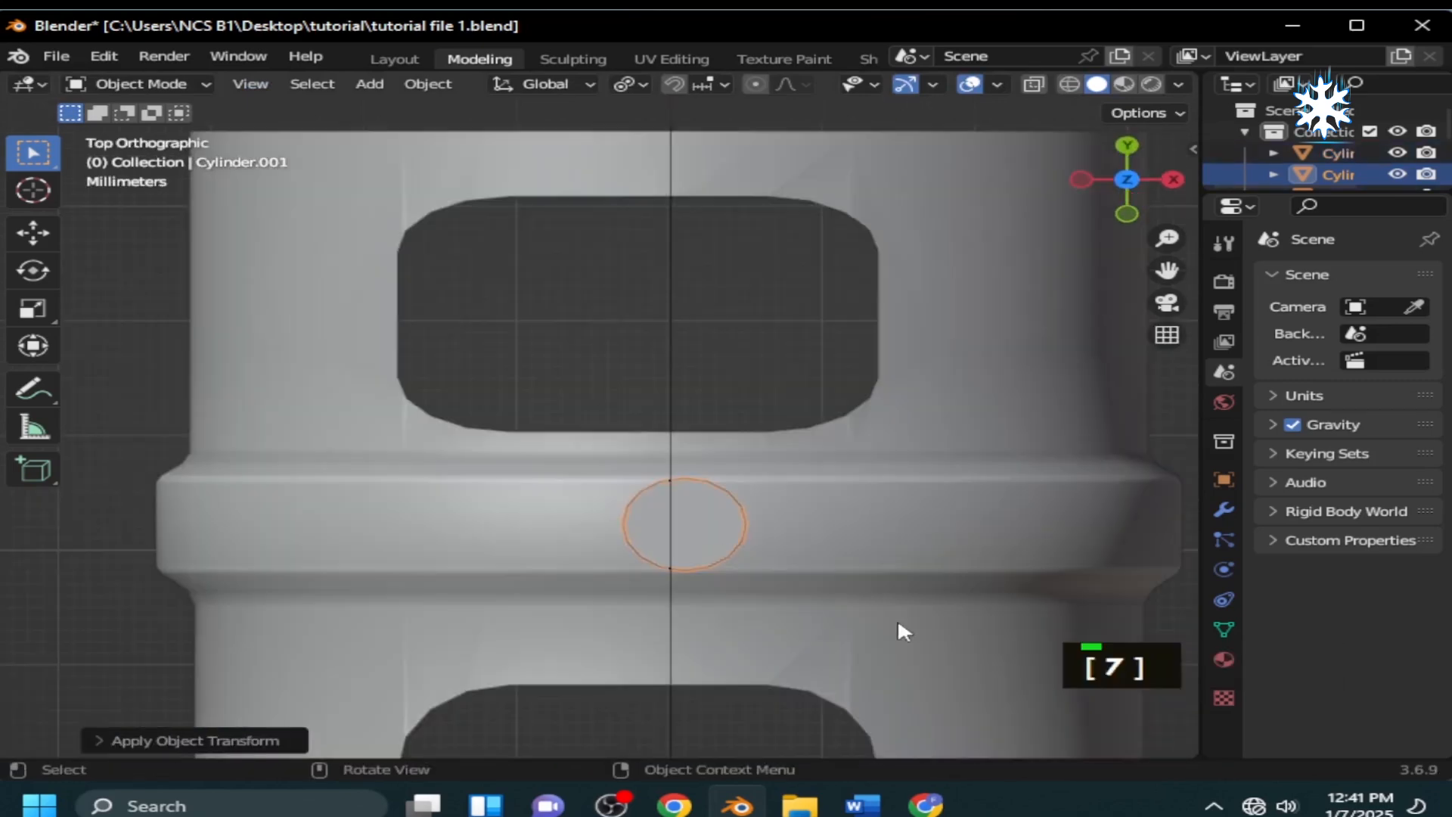
right_click(899, 633)
key("Tab")
key("s")
left_click(858, 626)
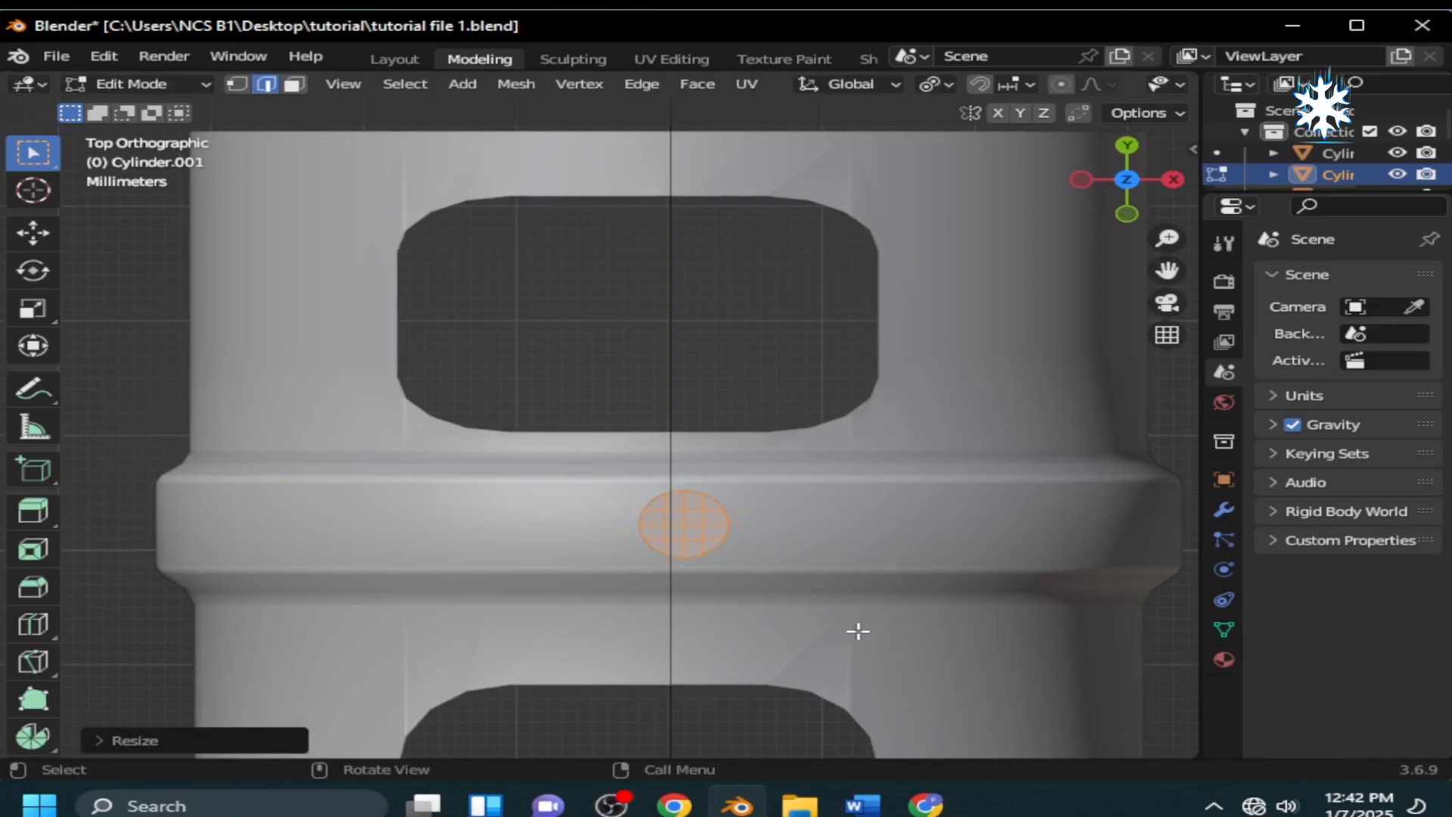
Boolean-cut the pin out of the main cylinder's collar, then duplicate the cutter and move the copy about -0.0128 m along X.
middle_click_drag(787, 635, 794, 584)
key("Tab")
left_click(794, 584, "shift")
middle_click_drag(794, 582, 746, 622)
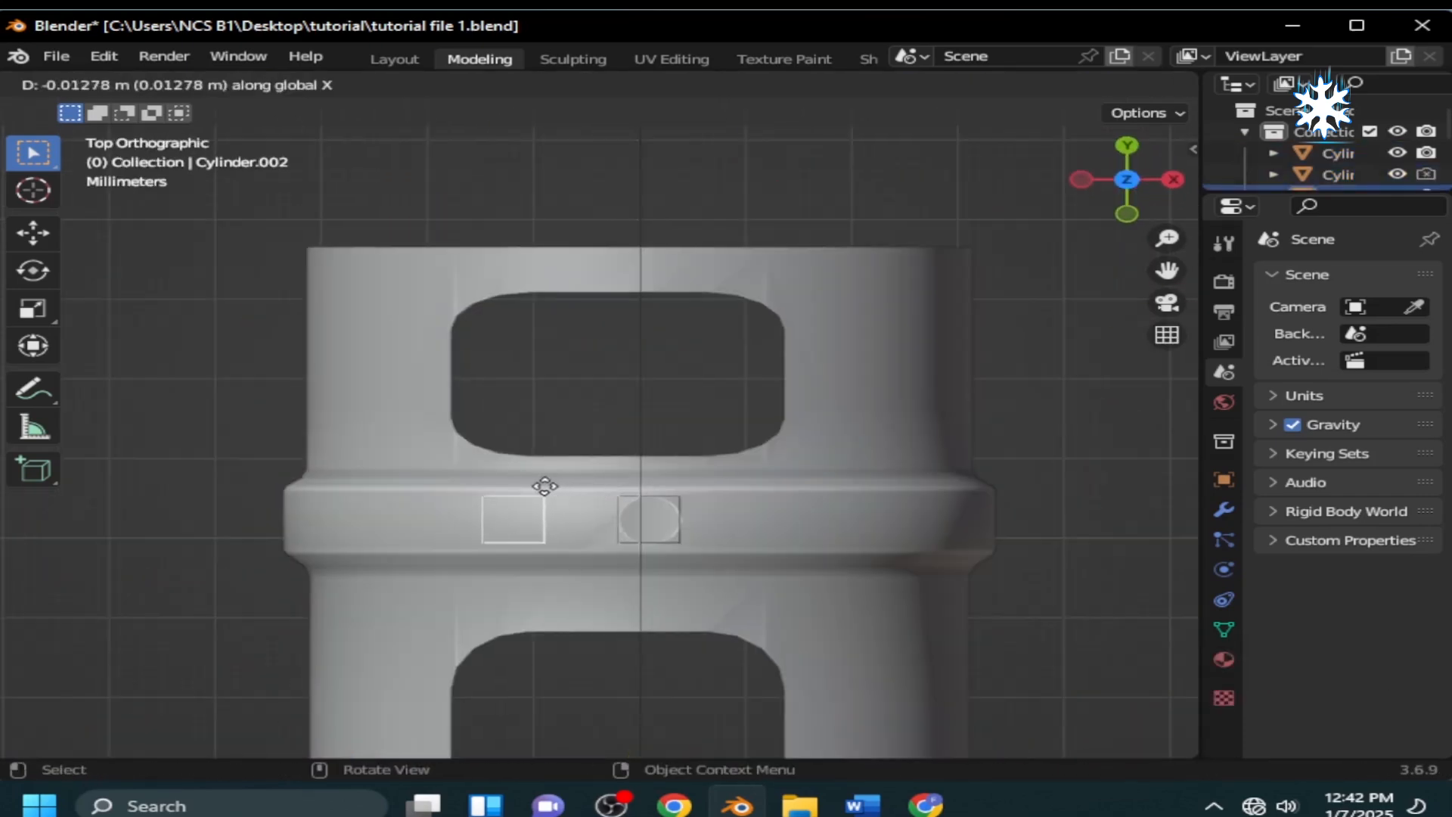
left_click(544, 486)
Snap the 3D cursor to the centre of the original round cutter's geometry and set the cutter's origin there.
left_click(664, 538)
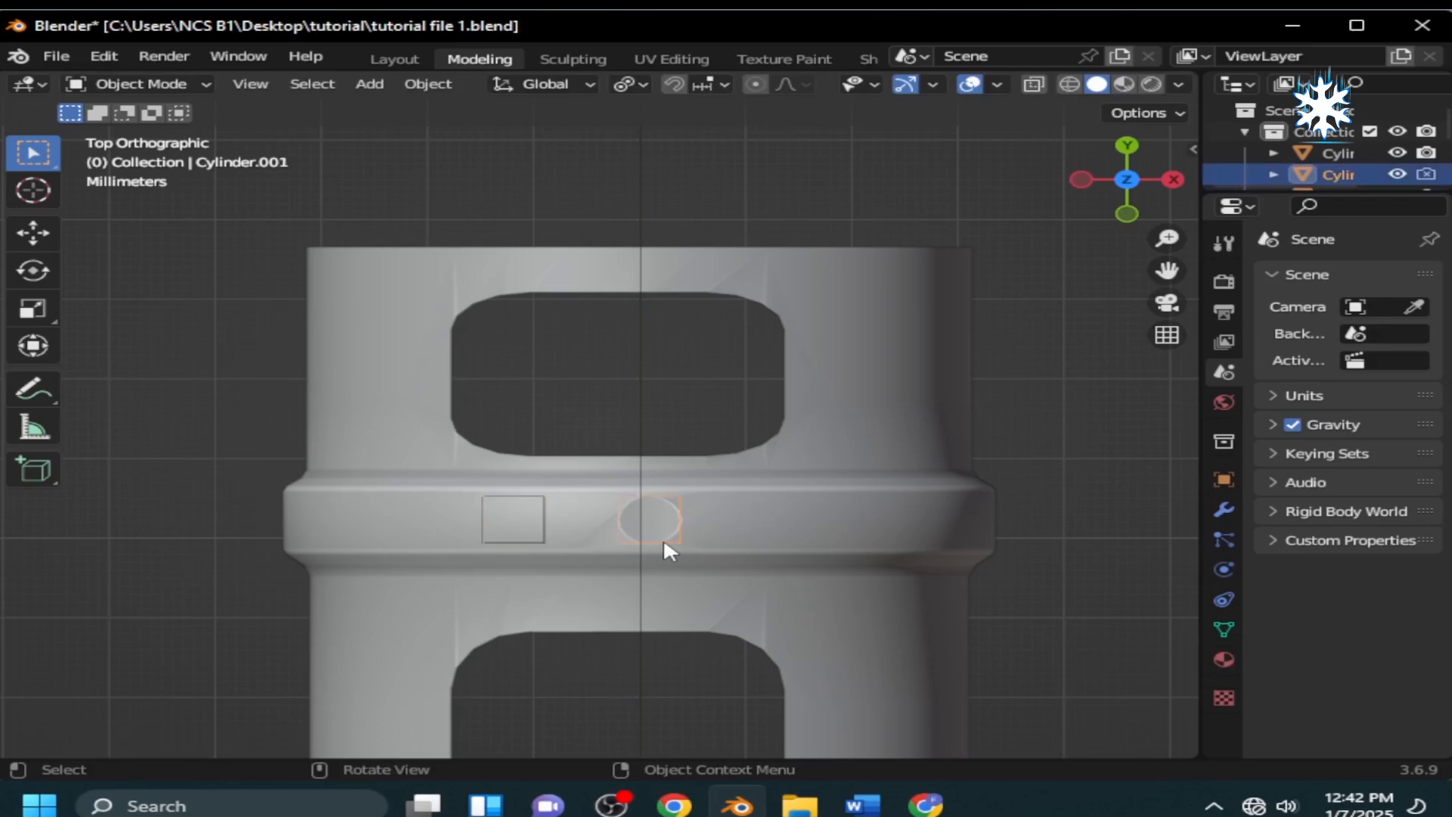
key("shift+s")
left_click(661, 656)
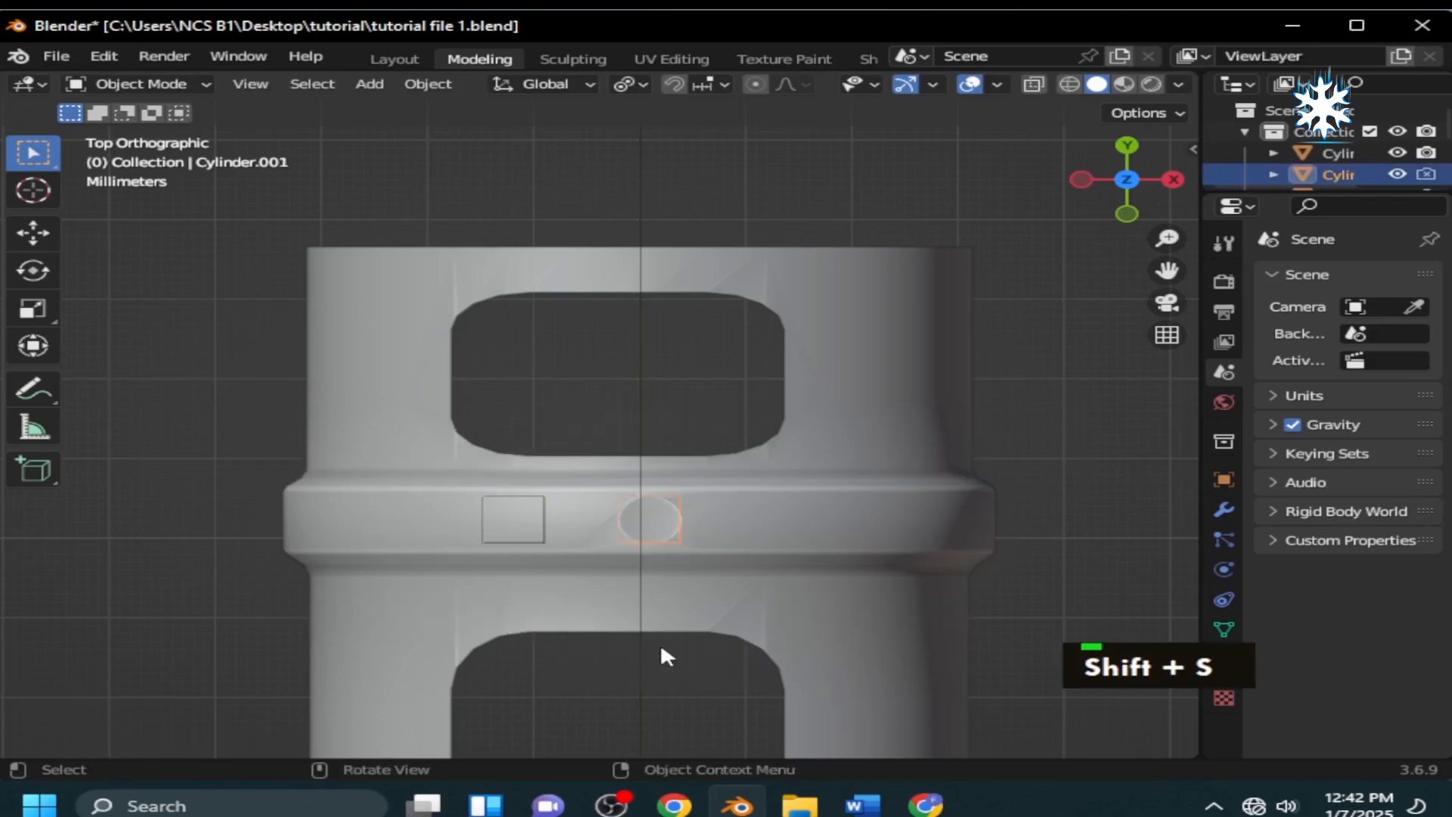
key("Tab")
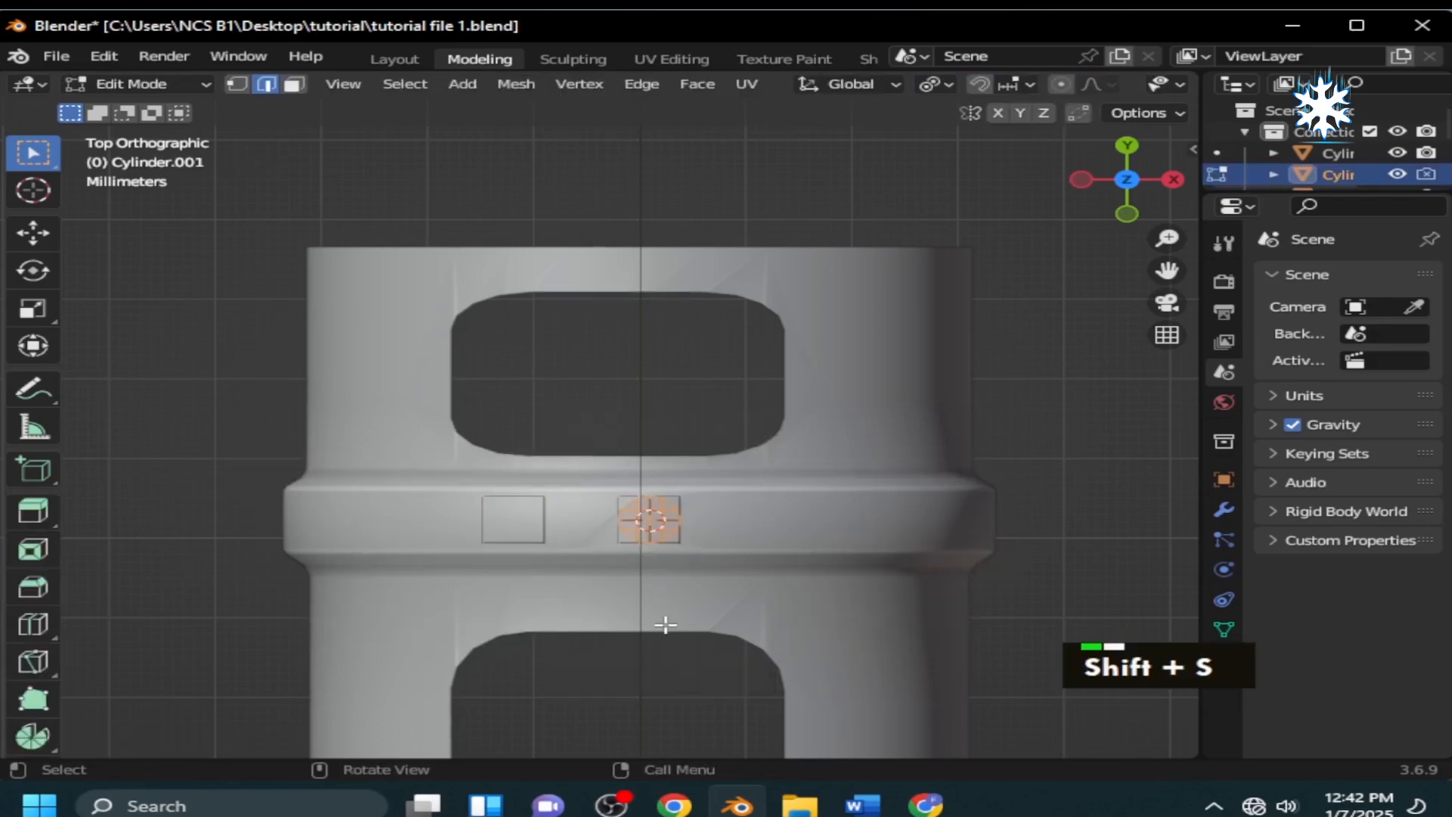
key("Tab")
right_click(664, 525)
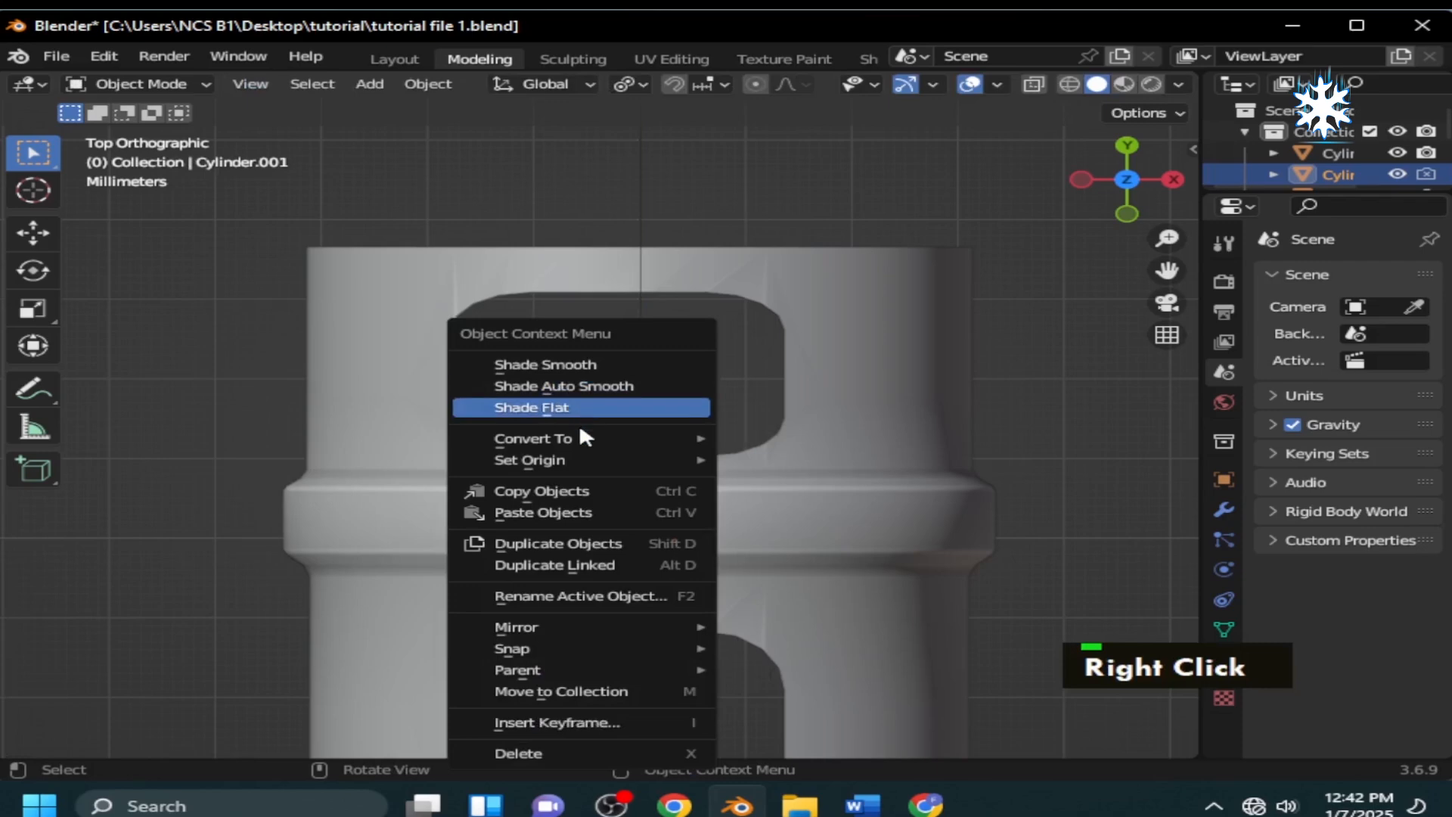
mouse_move(664, 460)
left_click(820, 507)
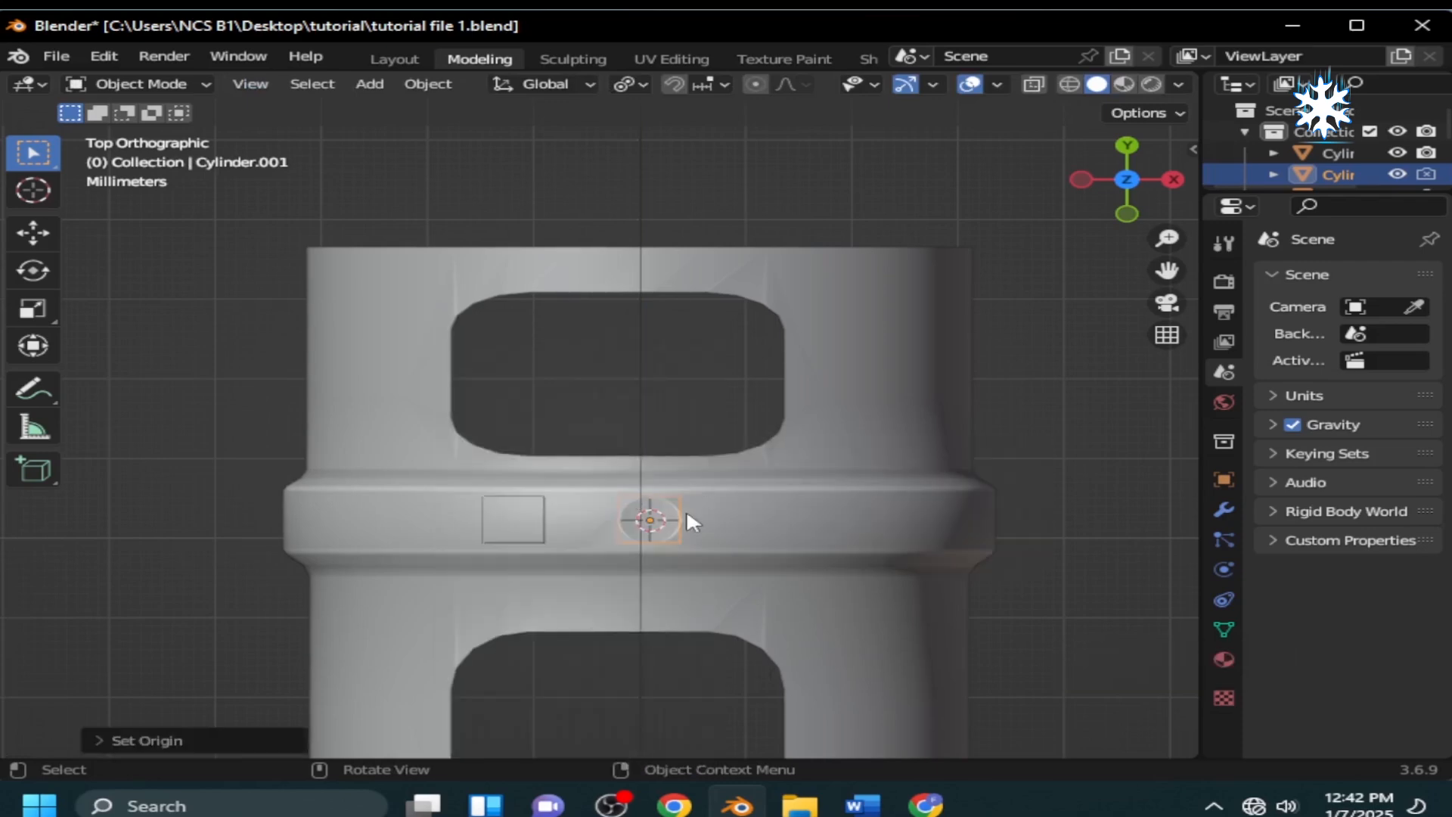
Duplicate the offset round cutter in place and mirror the copy across the 3D cursor with an X scale of -1.
key("period")
left_click(523, 506)
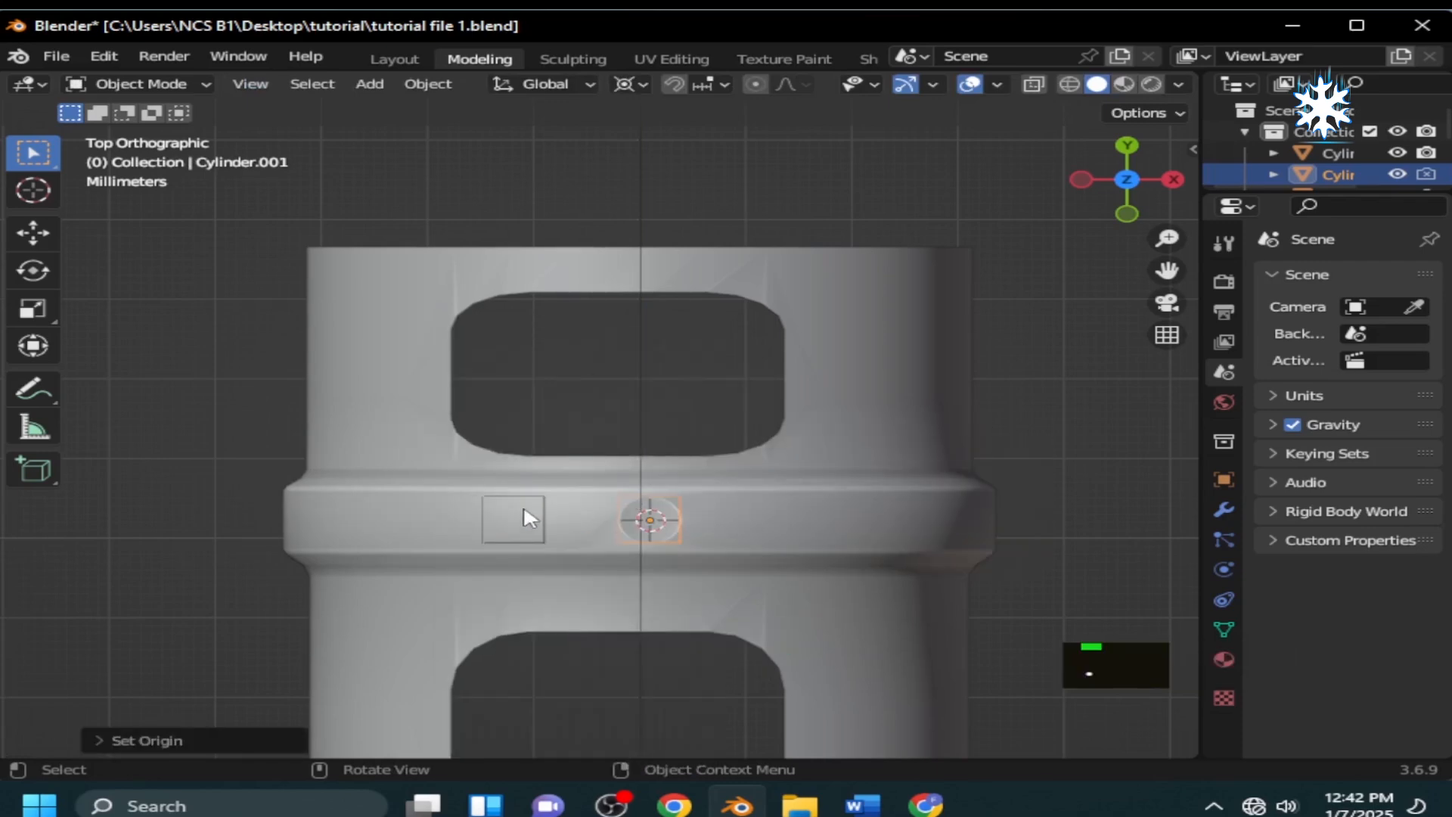
left_click(543, 519)
key("shift+d")
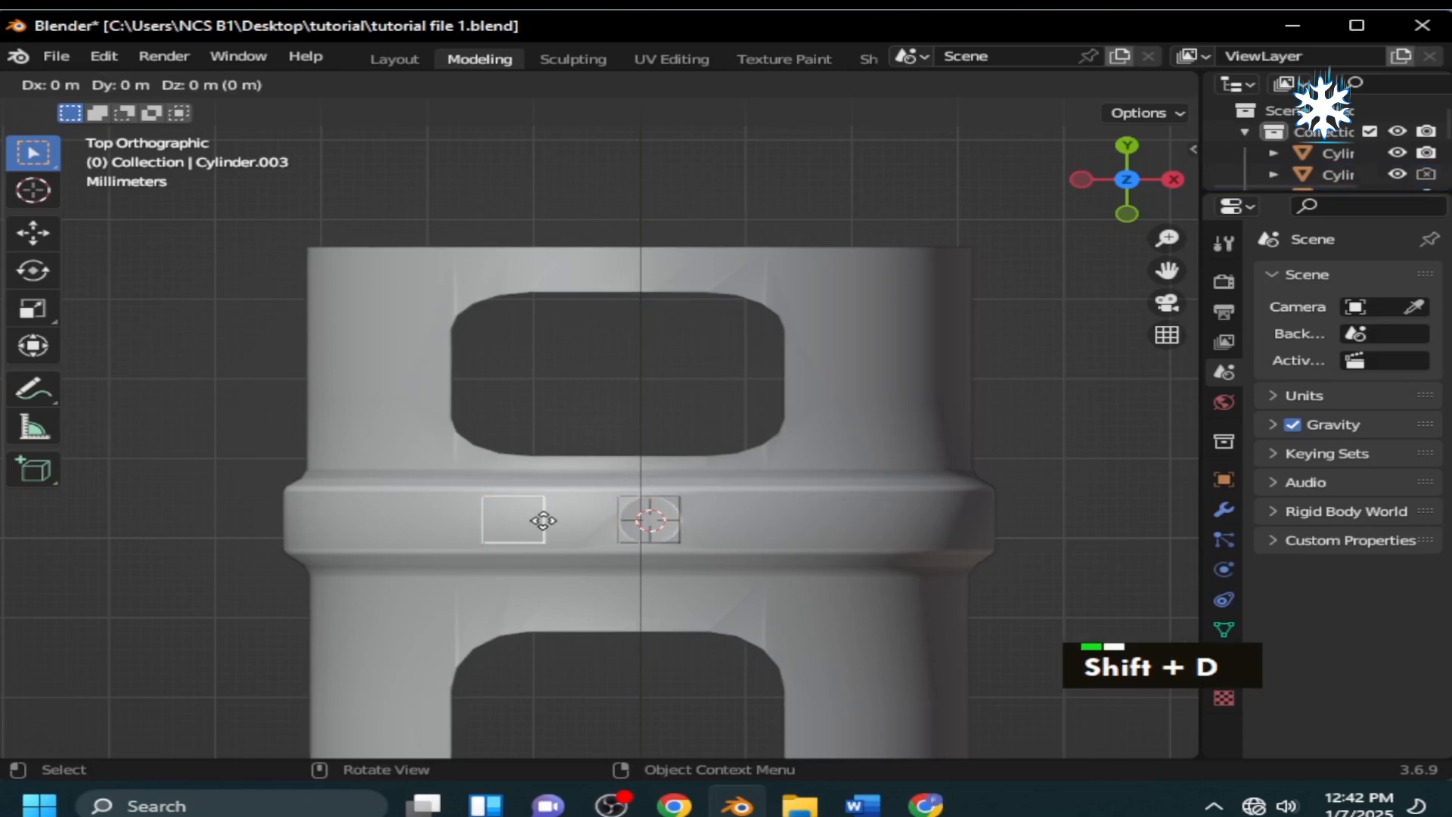
right_click(544, 520)
key("s")
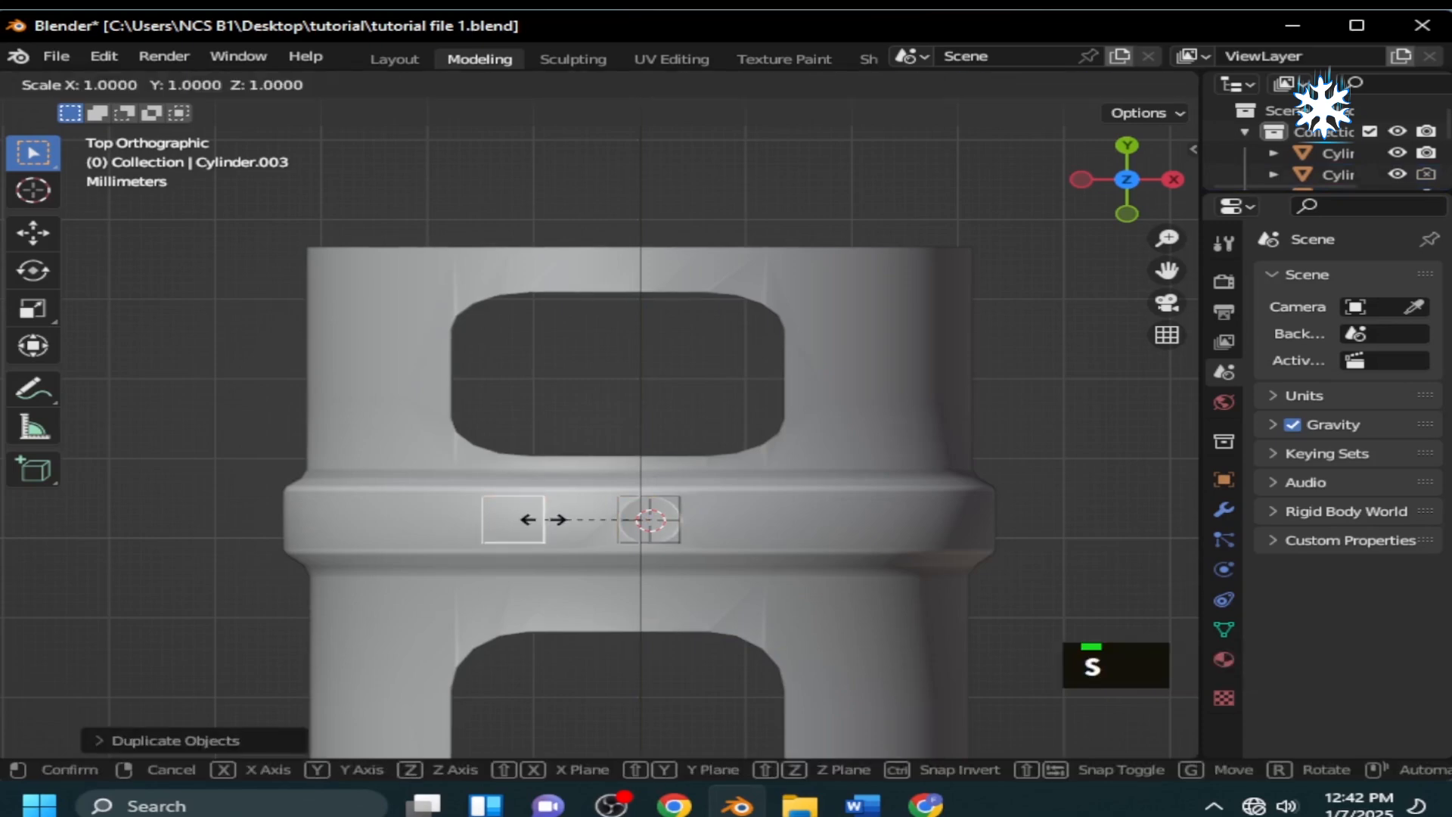
key("x")
key("Return")
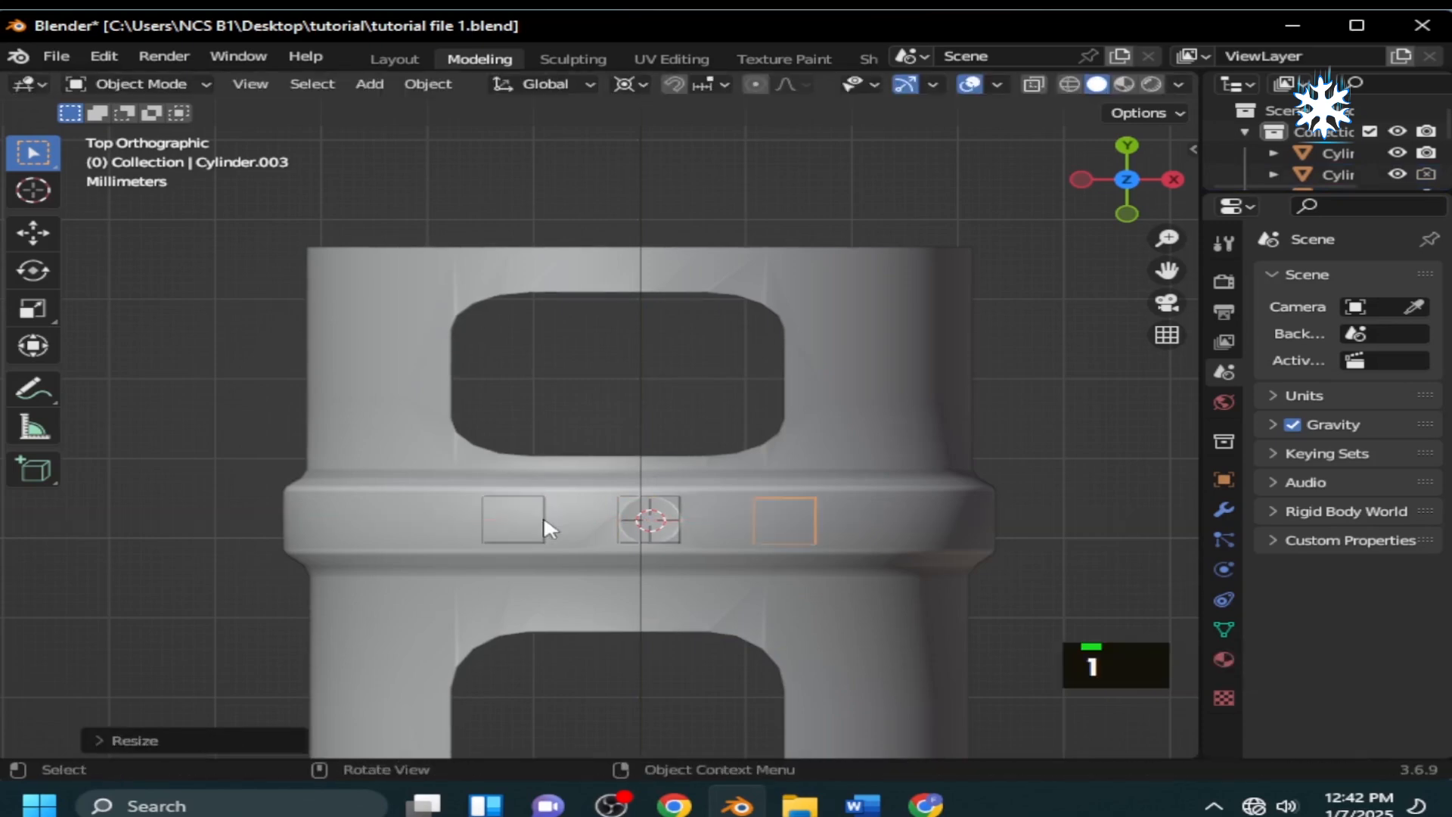
Boolean-cut the two outer round cutters out of the main cylinder's collar.
left_click(838, 519, "shift")
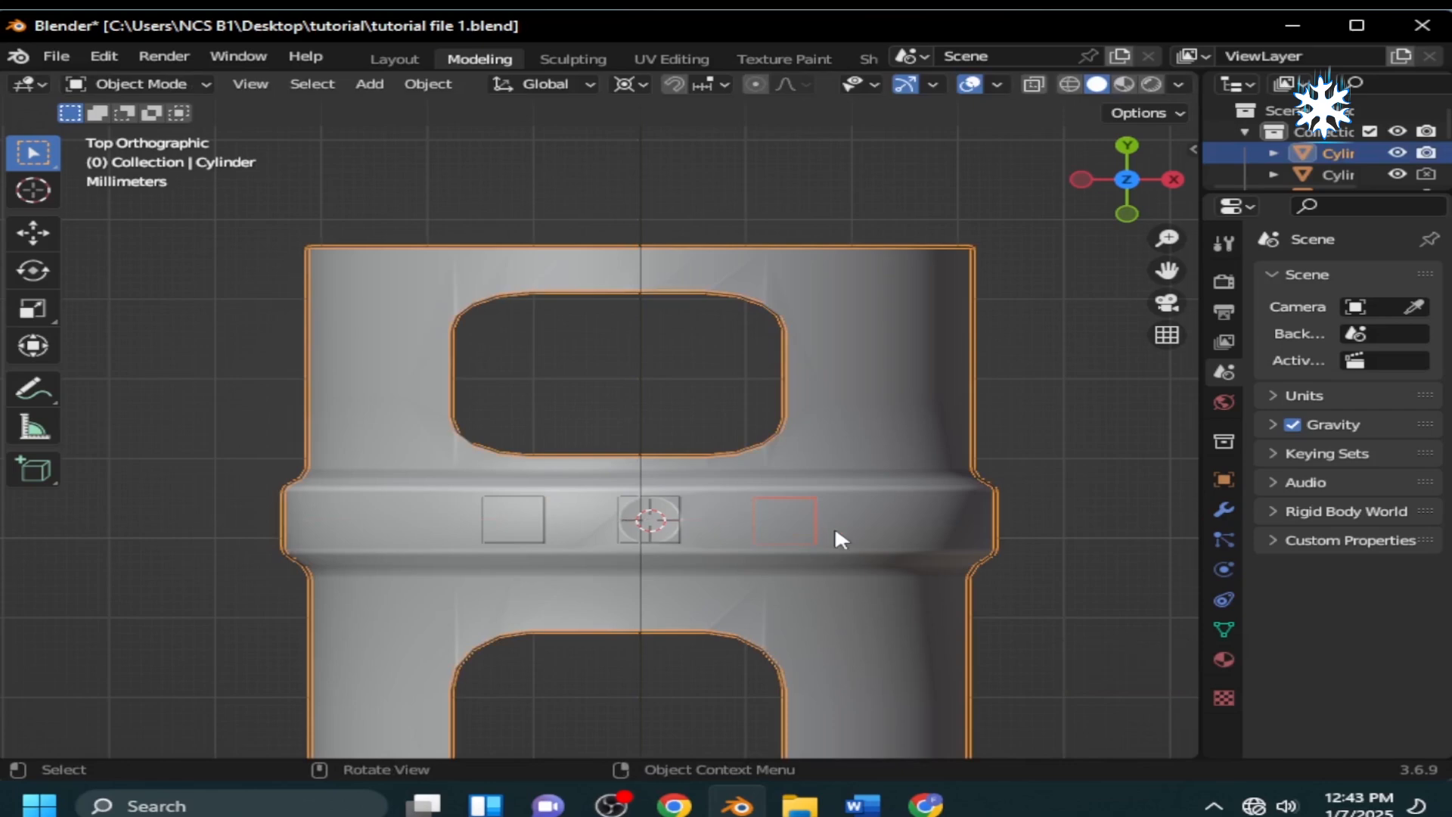
left_click(538, 534, "shift")
middle_click_drag(602, 587, 646, 521)
left_click(646, 520, "shift")
key("ctrl+minus")
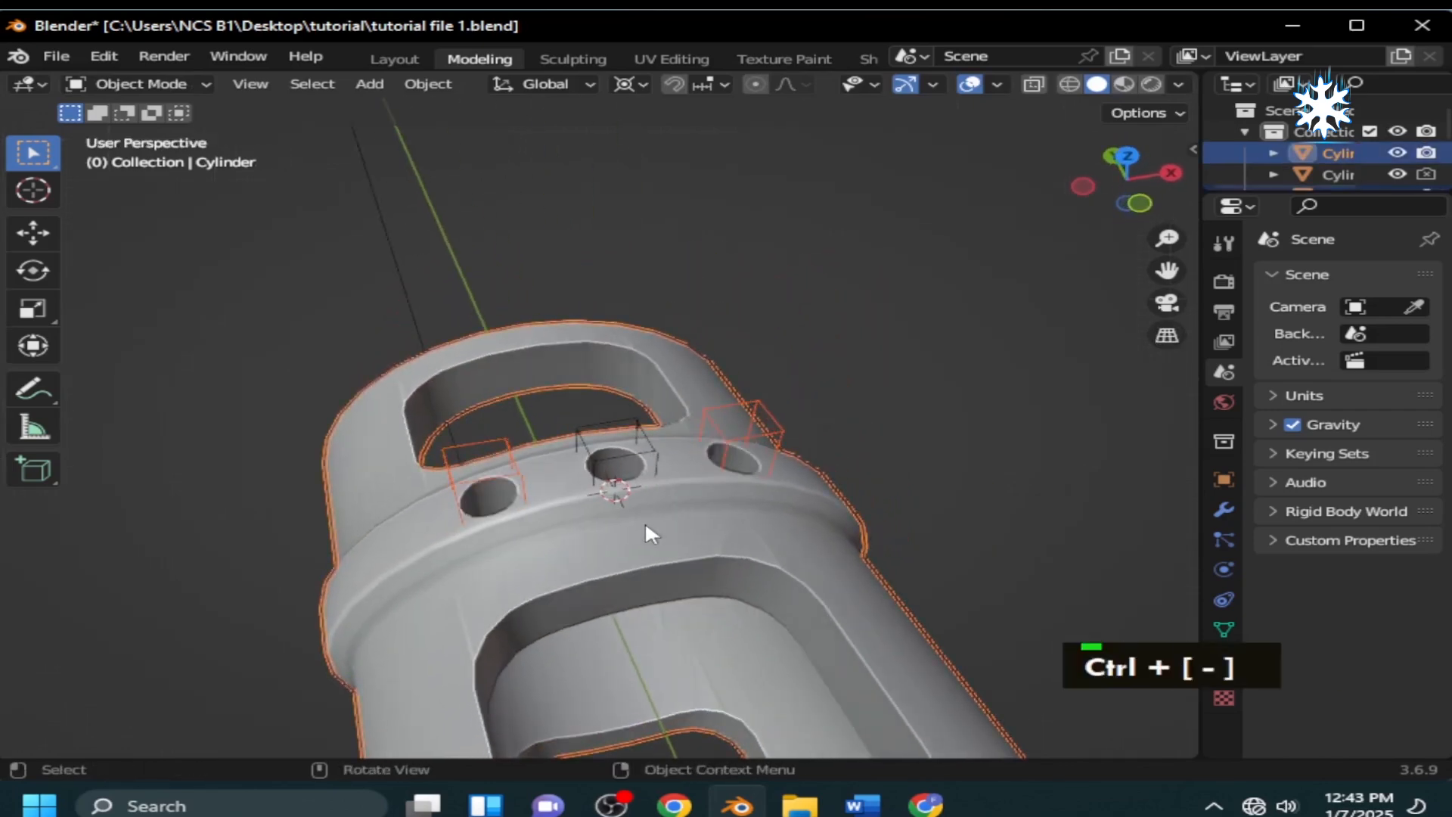
In Edit Mode, scale the three round cutters along Z by about 1.44, and return to Object Mode.
middle_click_drag(705, 593, 641, 370)
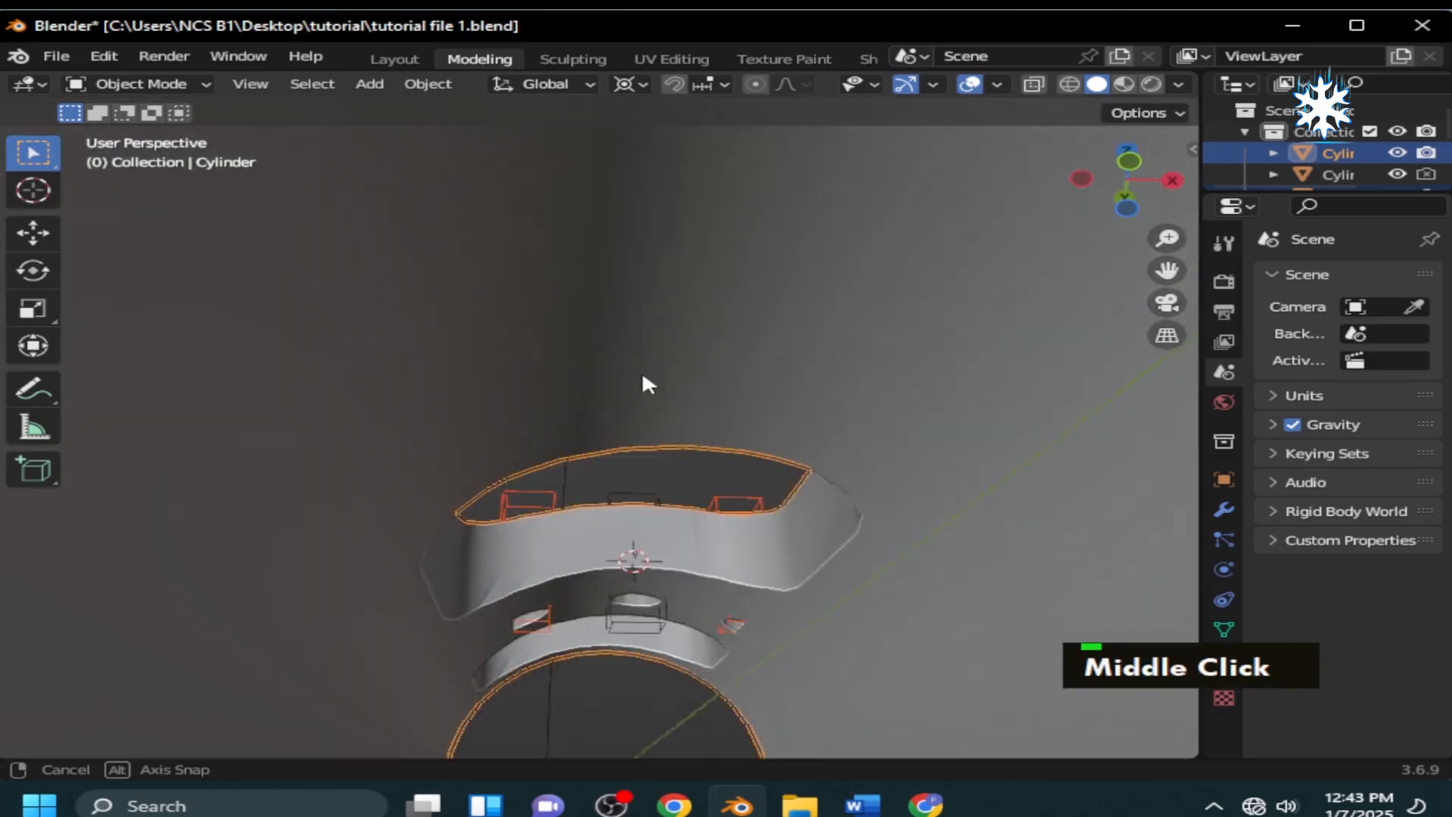
key("s")
key("z")
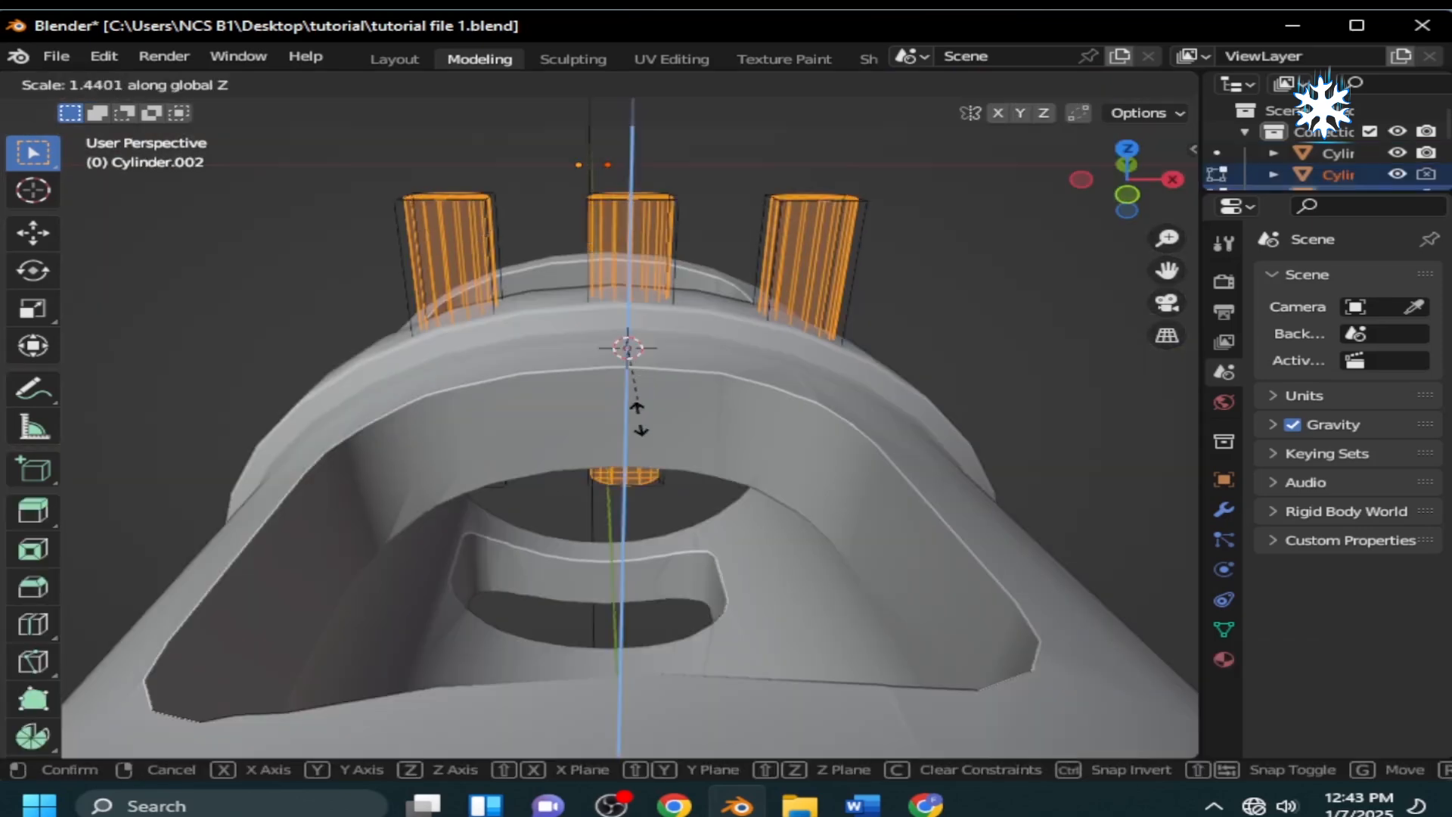
left_click(638, 416)
middle_click_drag(638, 421, 664, 474)
scroll(660, 424, "down", 5)
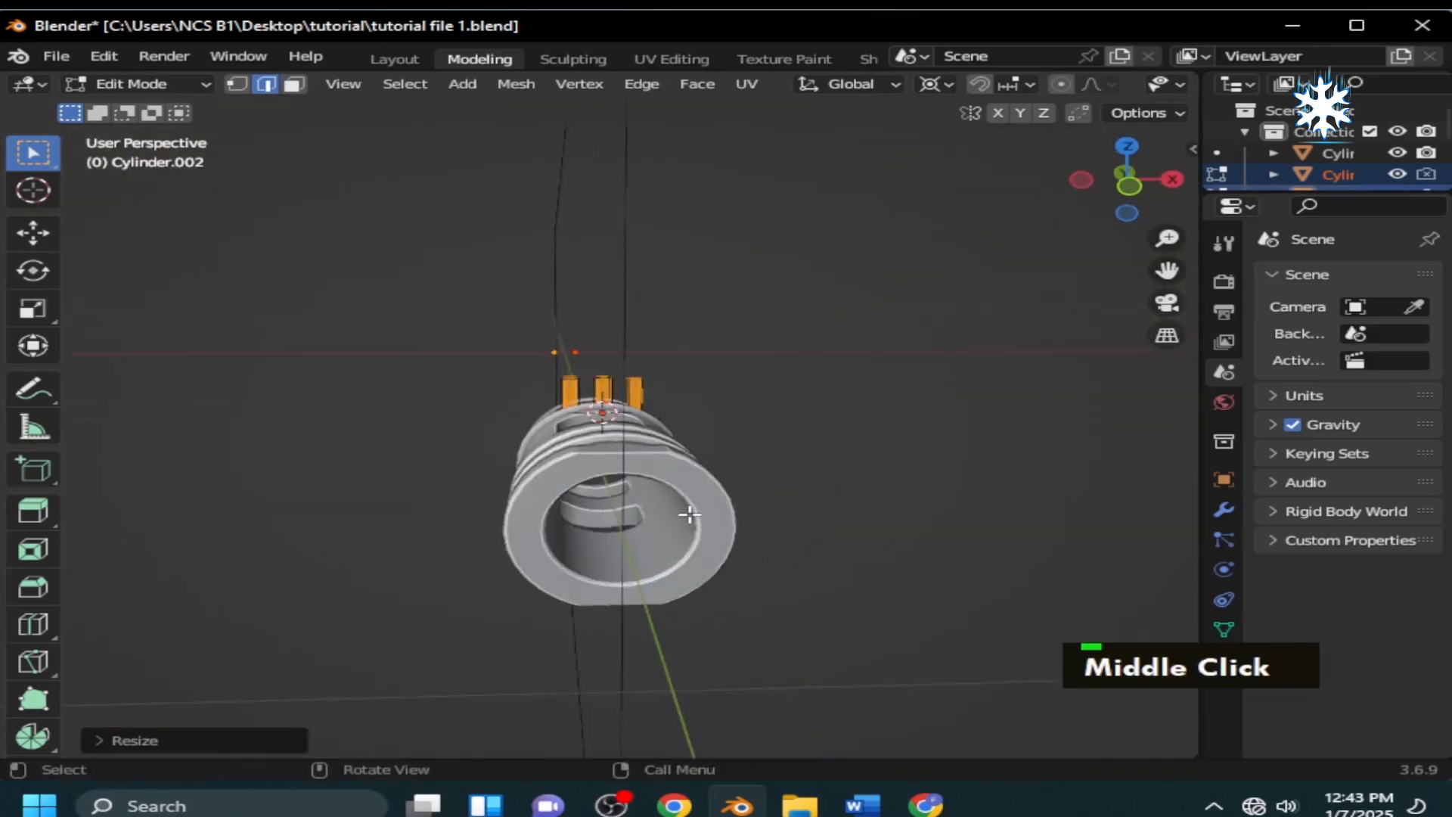
key("Tab")
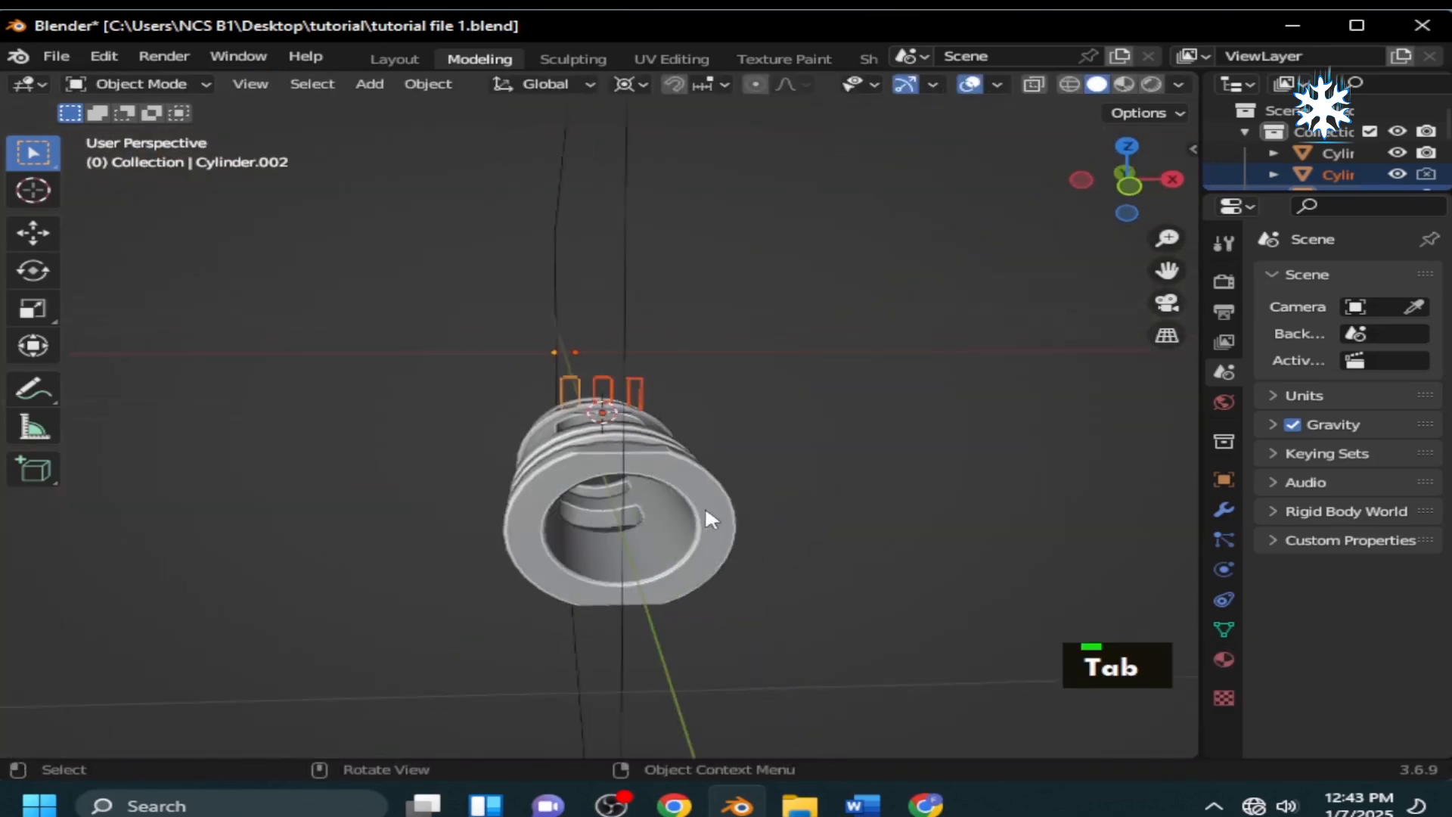
Snap the 3D cursor to the centre of the inner rim loop at the main cylinder's open end.
left_click(705, 505)
key("Tab")
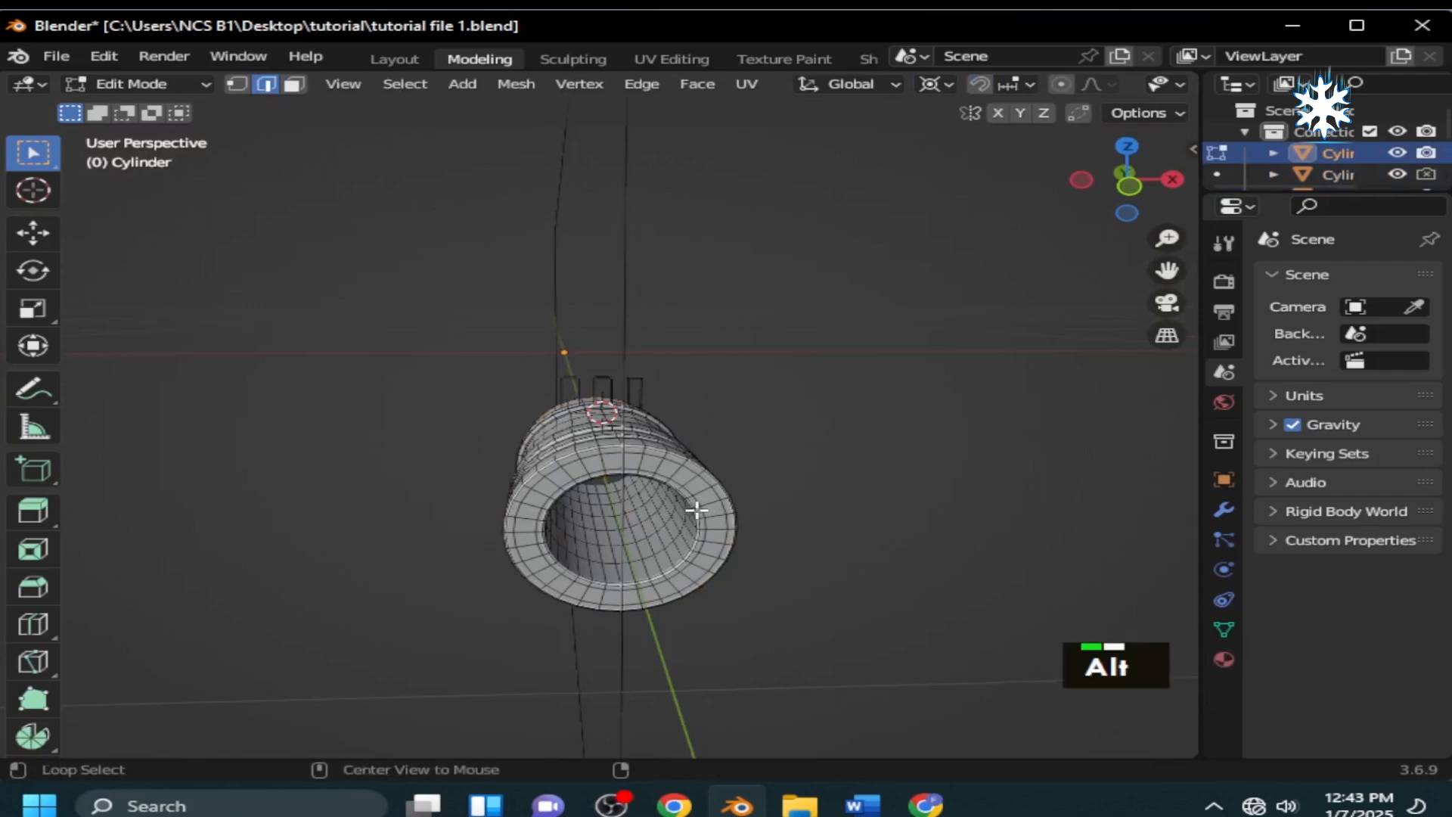
left_click(696, 510, "alt")
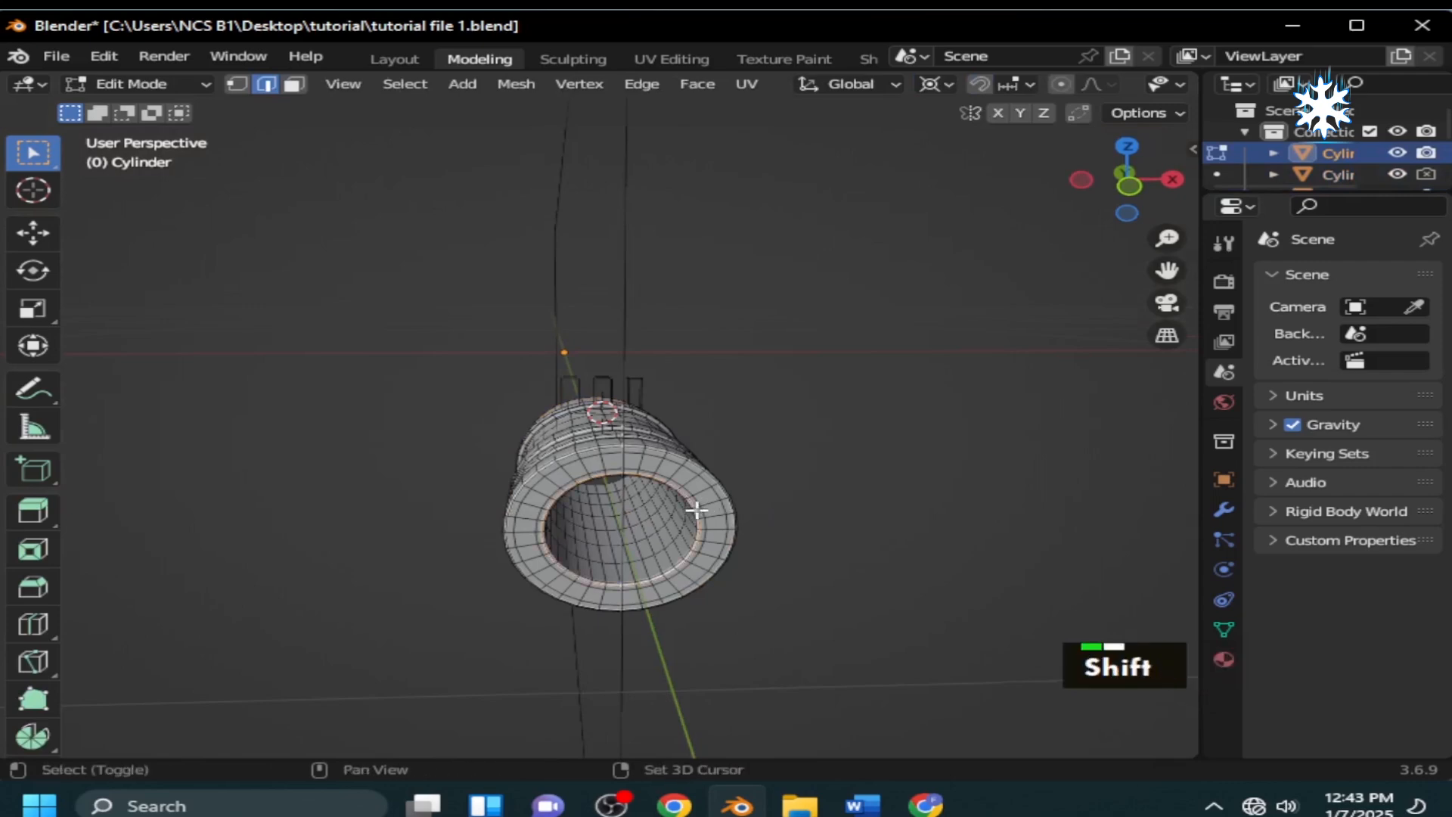
key("shift+s")
left_click(658, 628)
middle_click_drag(658, 626, 740, 559)
key("Tab")
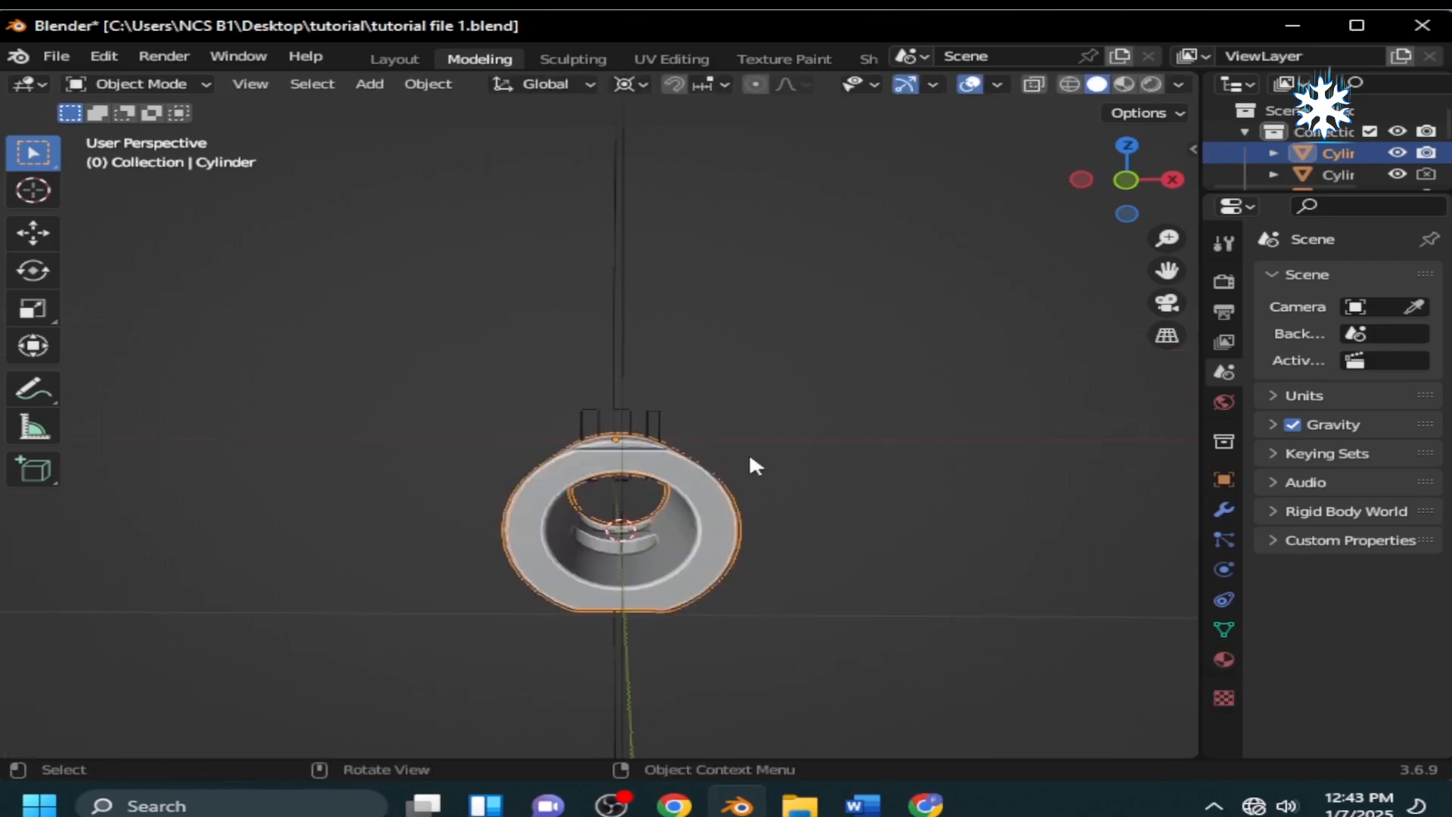
Duplicate the three round cutters, mirror the copies below the part with a Z scale of -1, and add the main cylinder to the selection.
scroll(752, 495, "up", 4)
middle_click_drag(749, 452, 650, 499)
left_click(643, 430)
left_click(586, 420, "shift")
middle_click_drag(587, 425, 691, 590)
key("shift+d")
type("sz-1")
key("Return")
left_click(687, 609, "shift")
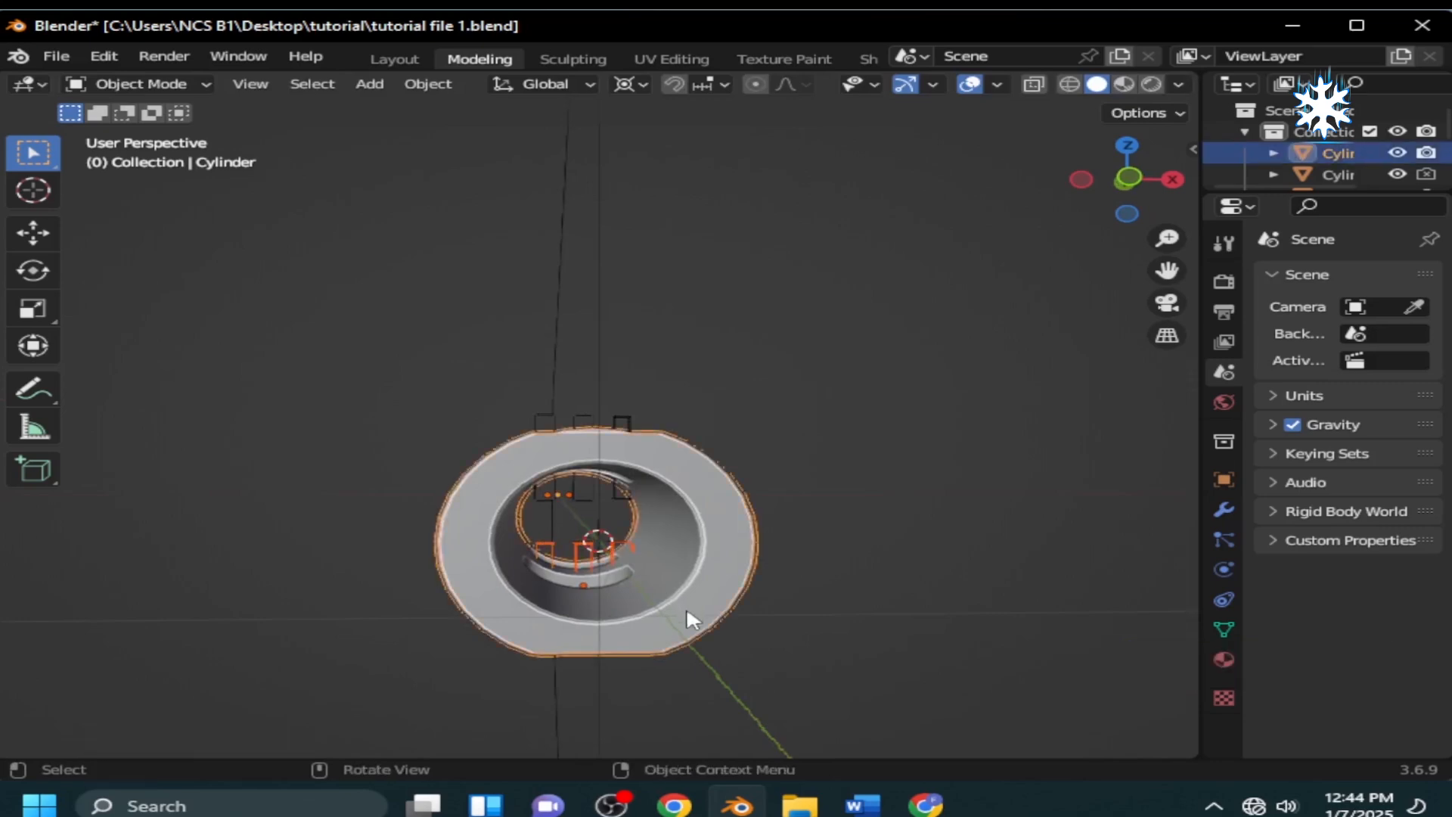
middle_click_drag(956, 554, 858, 531)
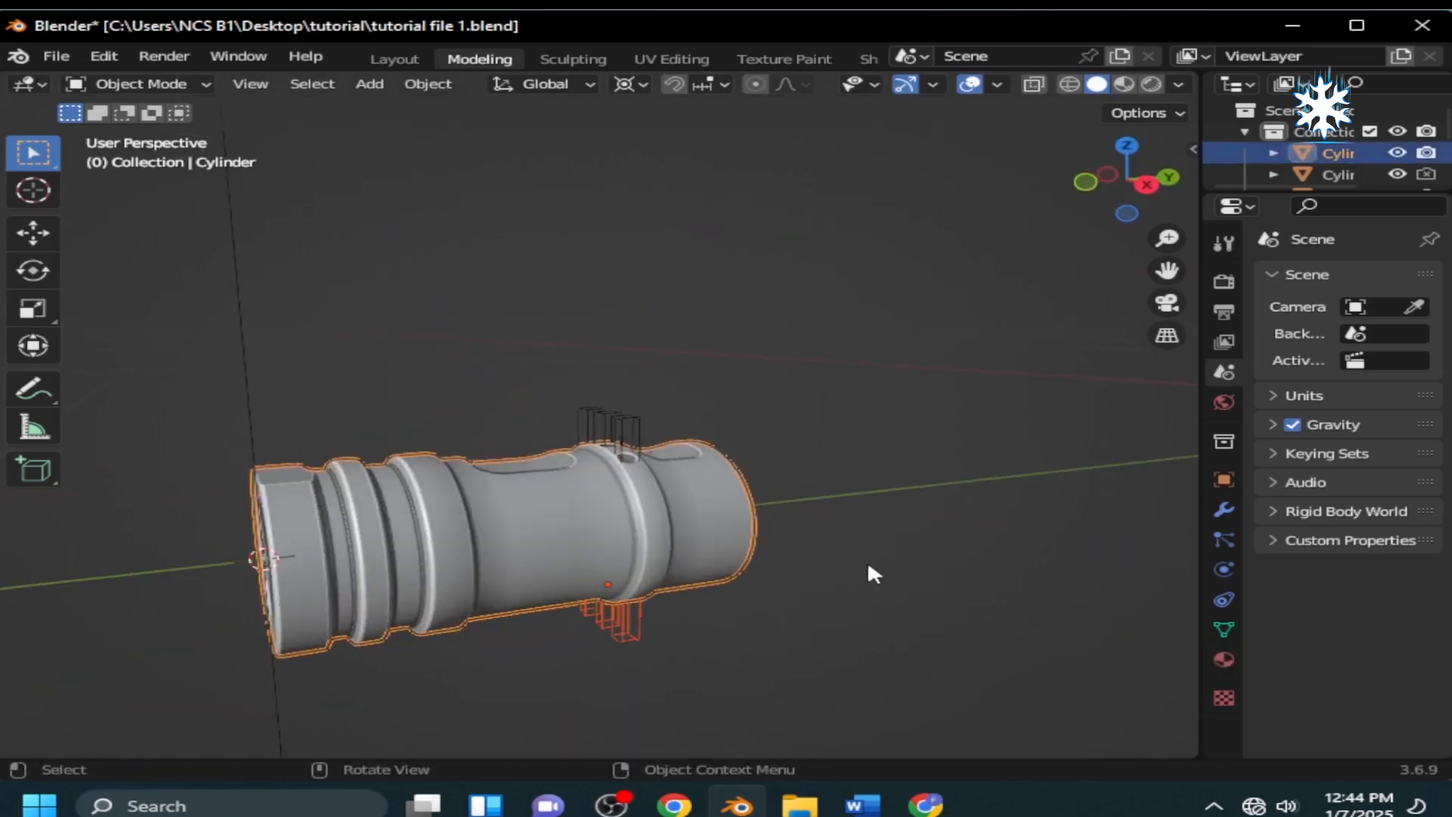
key("Up")
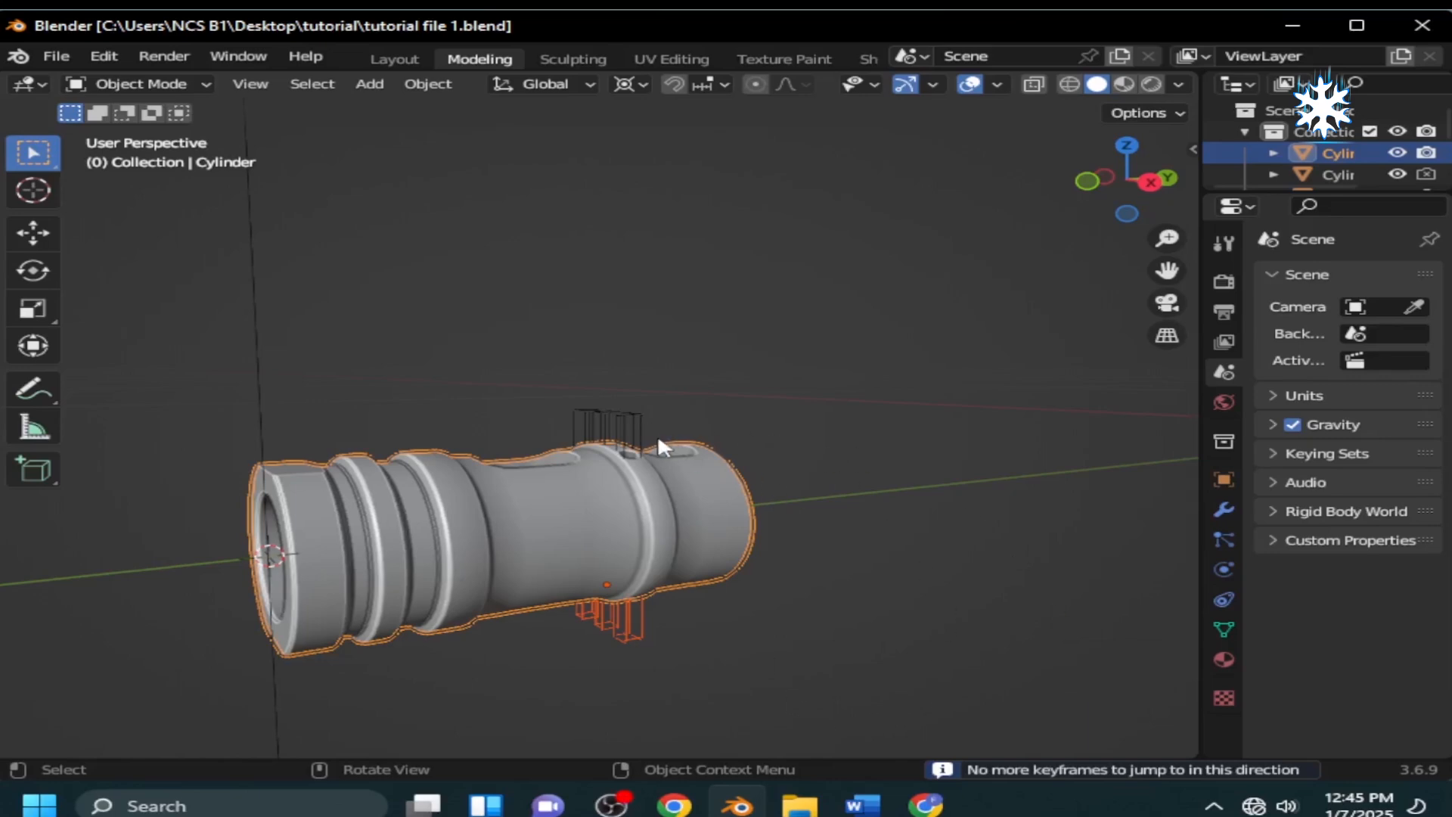
Select all the upper and lower round cutters without the main cylinder and move them to the cutter collection.
left_click(586, 416, "shift")
left_click_drag(558, 394, 662, 418, "shift")
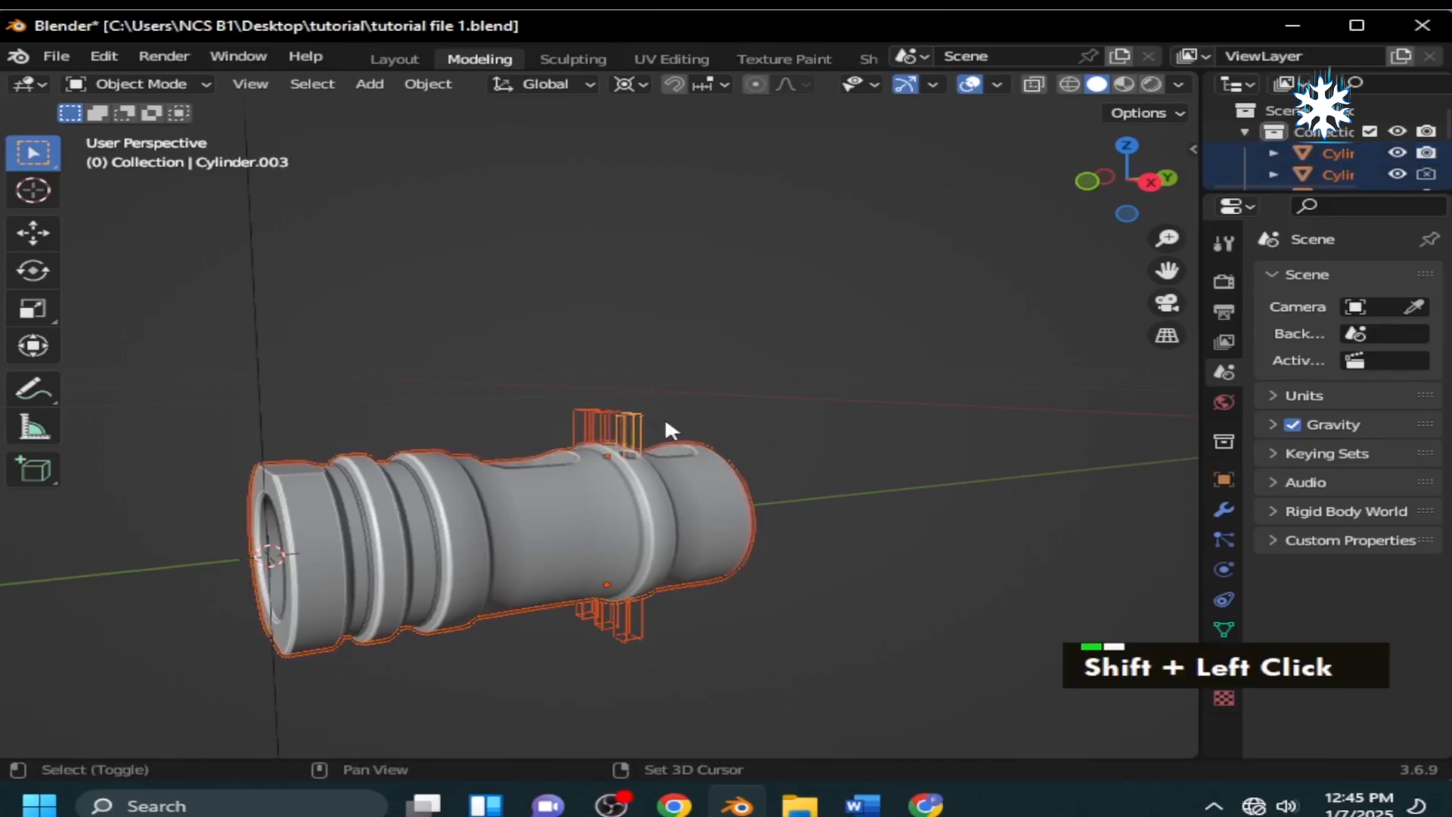
left_click(720, 484, "shift")
left_click(720, 484, "shift")
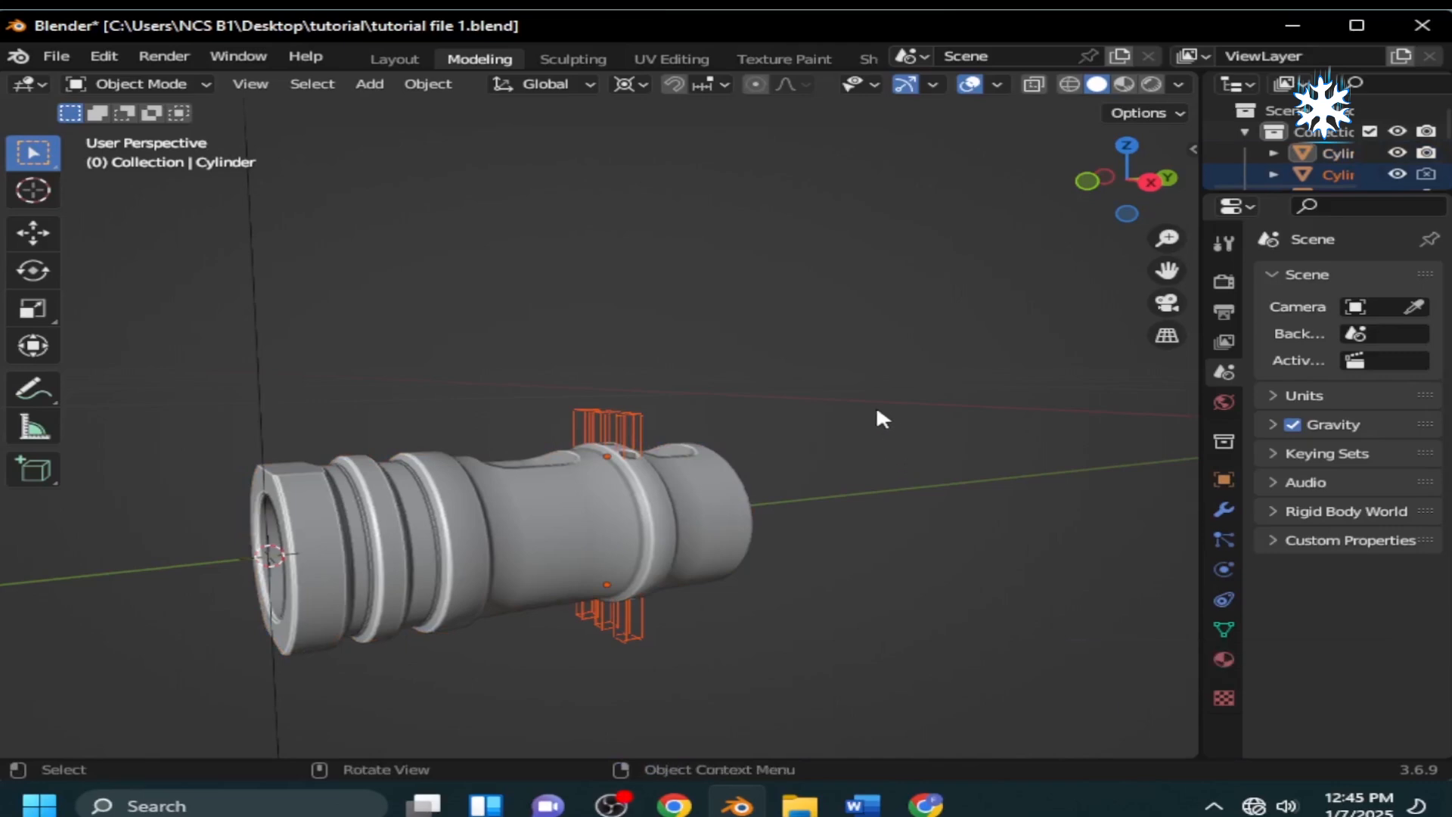
key("m")
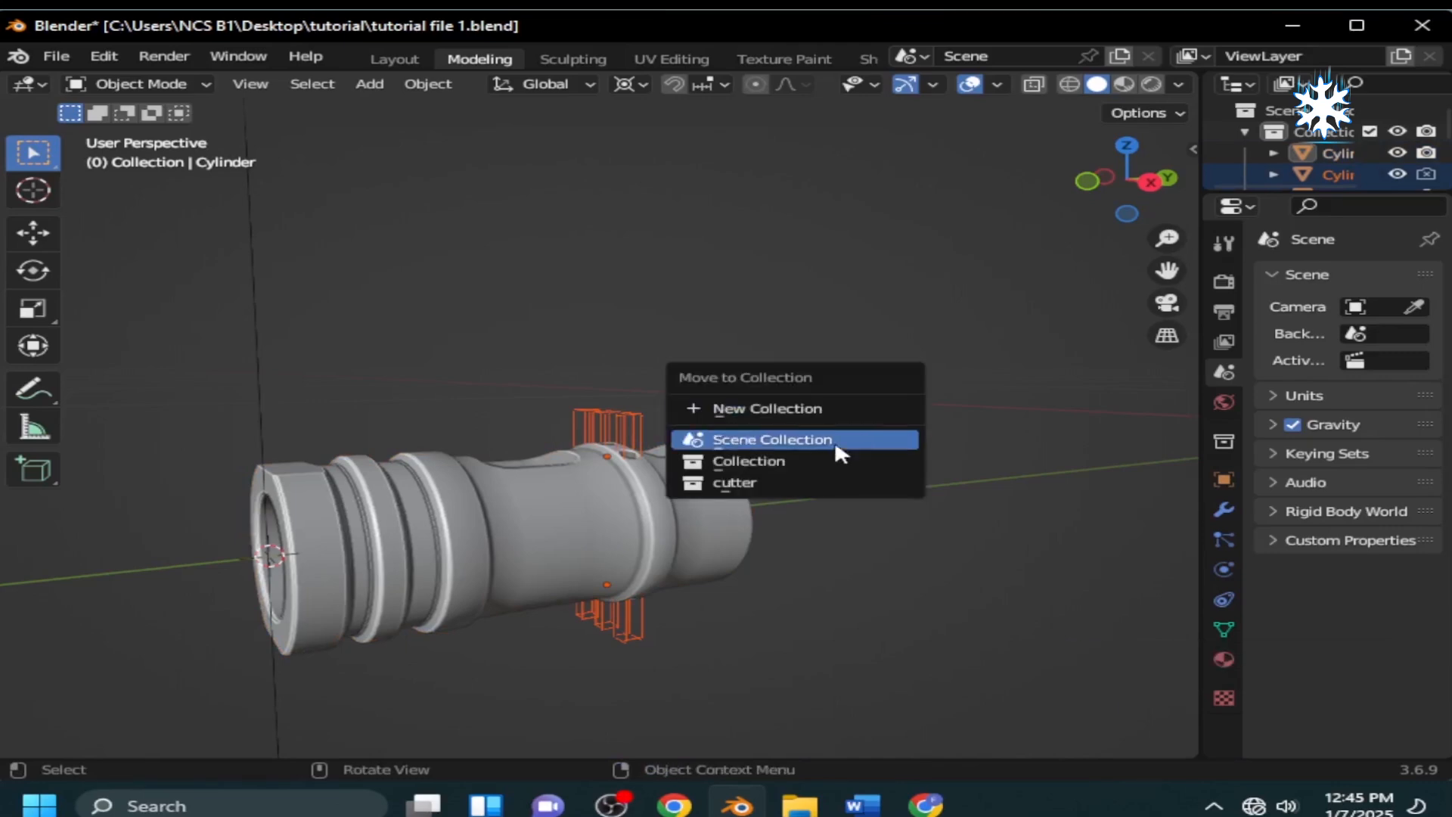
left_click(826, 483)
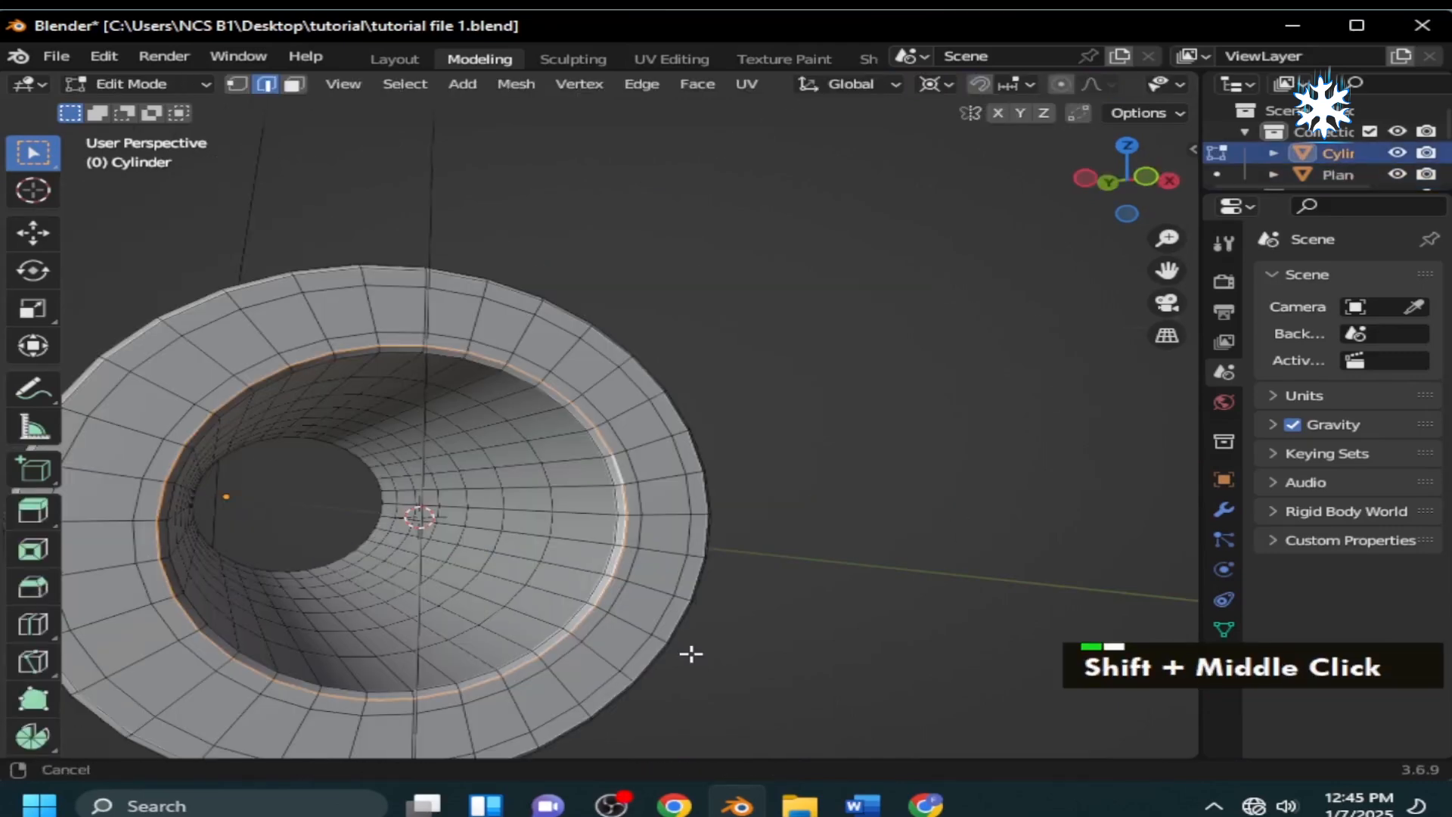
Add several centred loop cuts around the main cylinder's inner bore near the grooved end, dividing the wall into narrow bands.
key("ctrl+r")
scroll(541, 607, "up", 1)
left_click(489, 595)
right_click(489, 595)
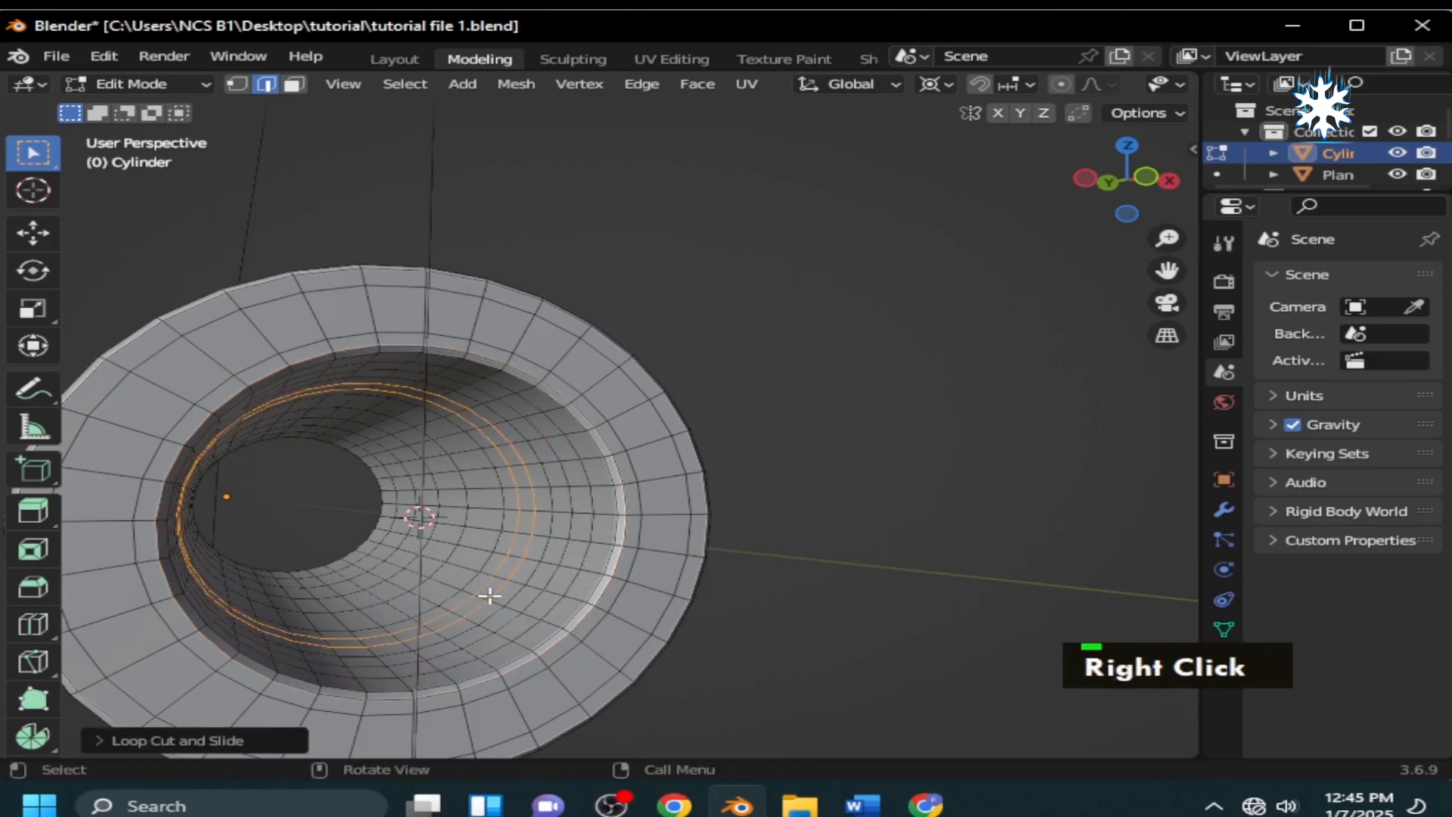
middle_click_drag(461, 578, 502, 658)
key("ctrl+r")
left_click(488, 597)
right_click(460, 594)
key("ctrl+r")
left_click(508, 633)
right_click(508, 623)
scroll(509, 623, "up", 1)
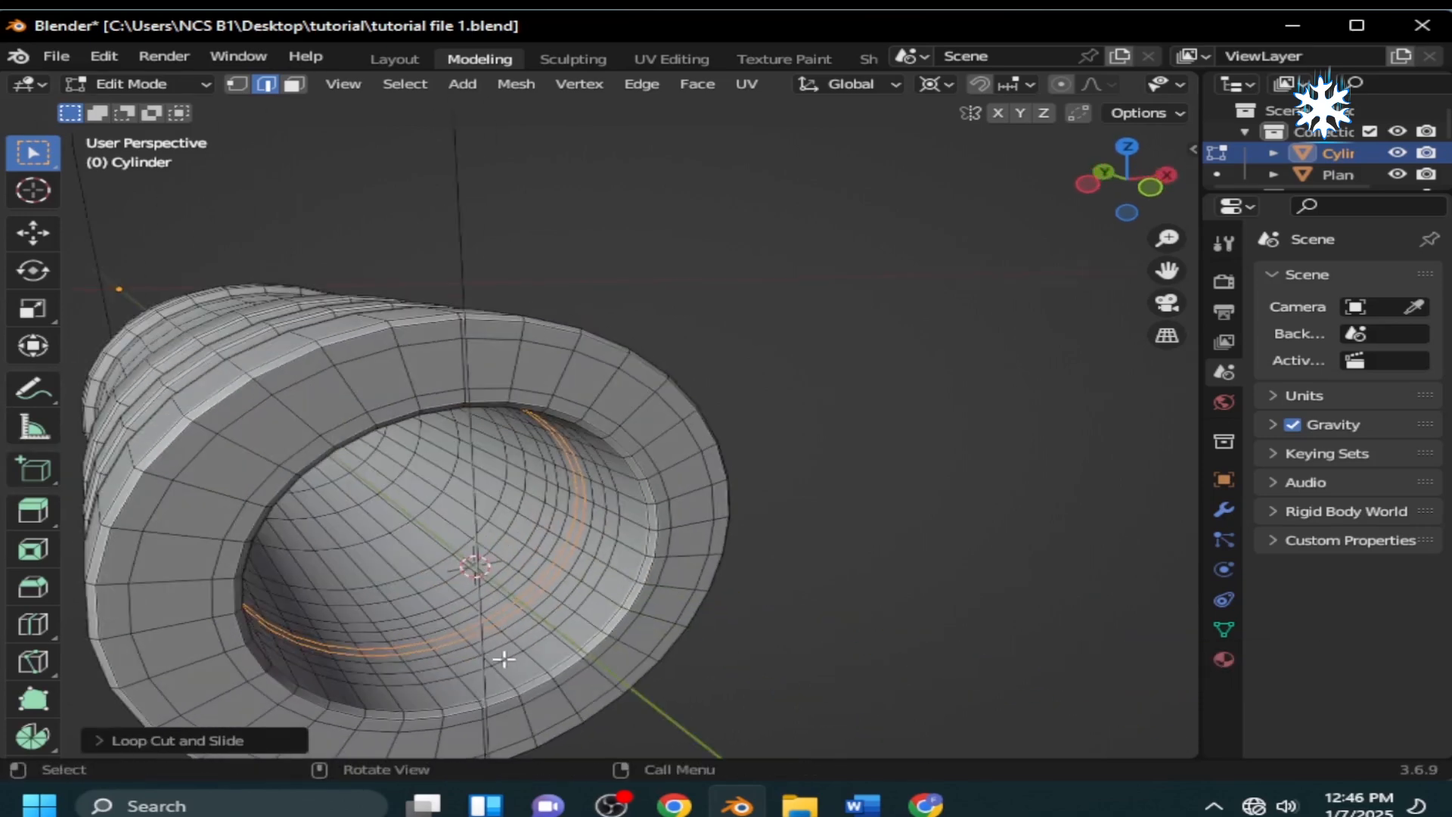
key("ctrl+r")
key("Escape")
Select five alternating narrow face loops around the inner bore in face select mode.
key("3")
left_click(482, 659, "alt")
scroll(541, 739, "up", 4)
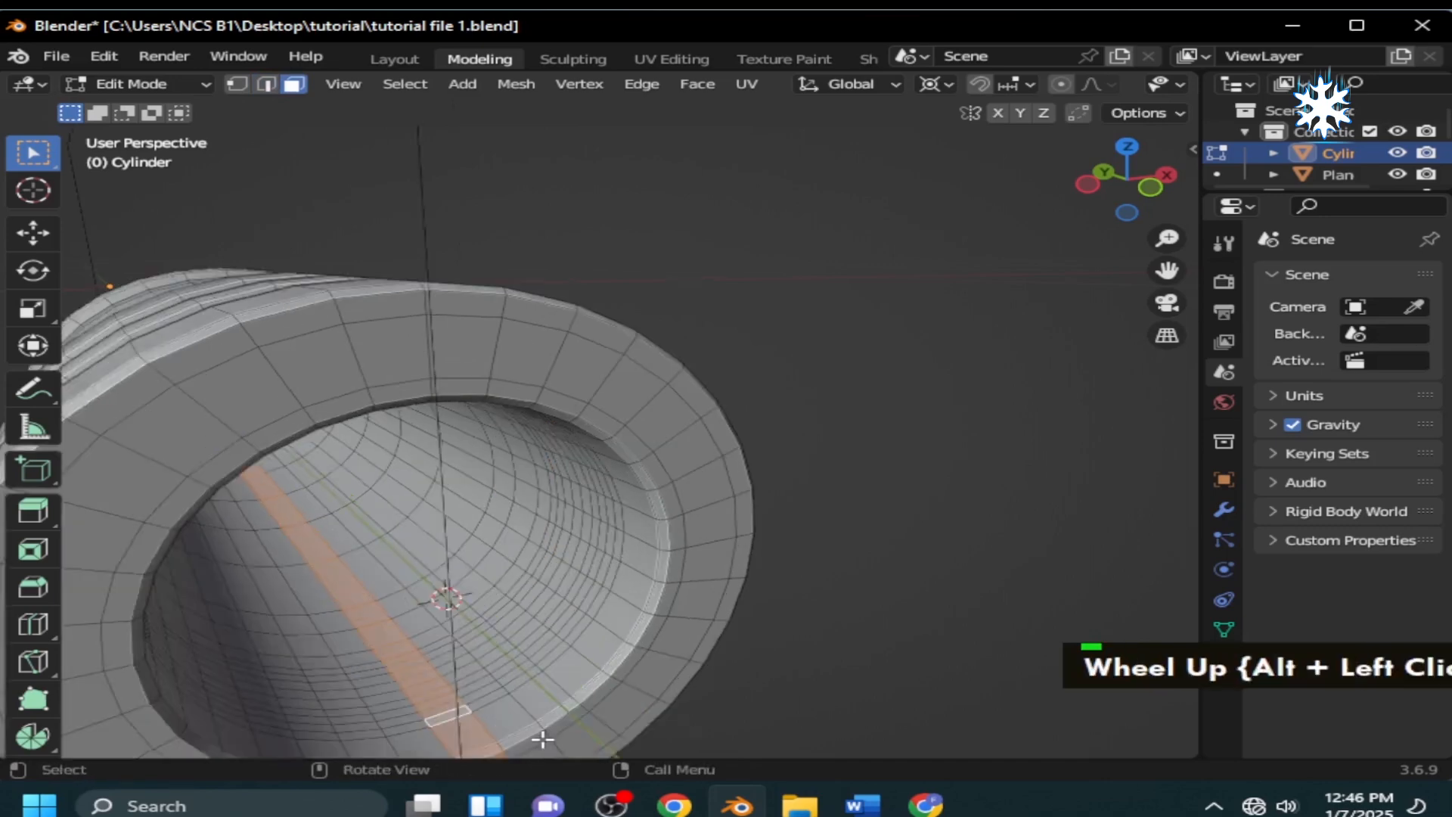
middle_click_drag(692, 729, 957, 449, "shift")
left_click(616, 567)
left_click(618, 565, "alt+shift")
left_click(616, 559, "alt")
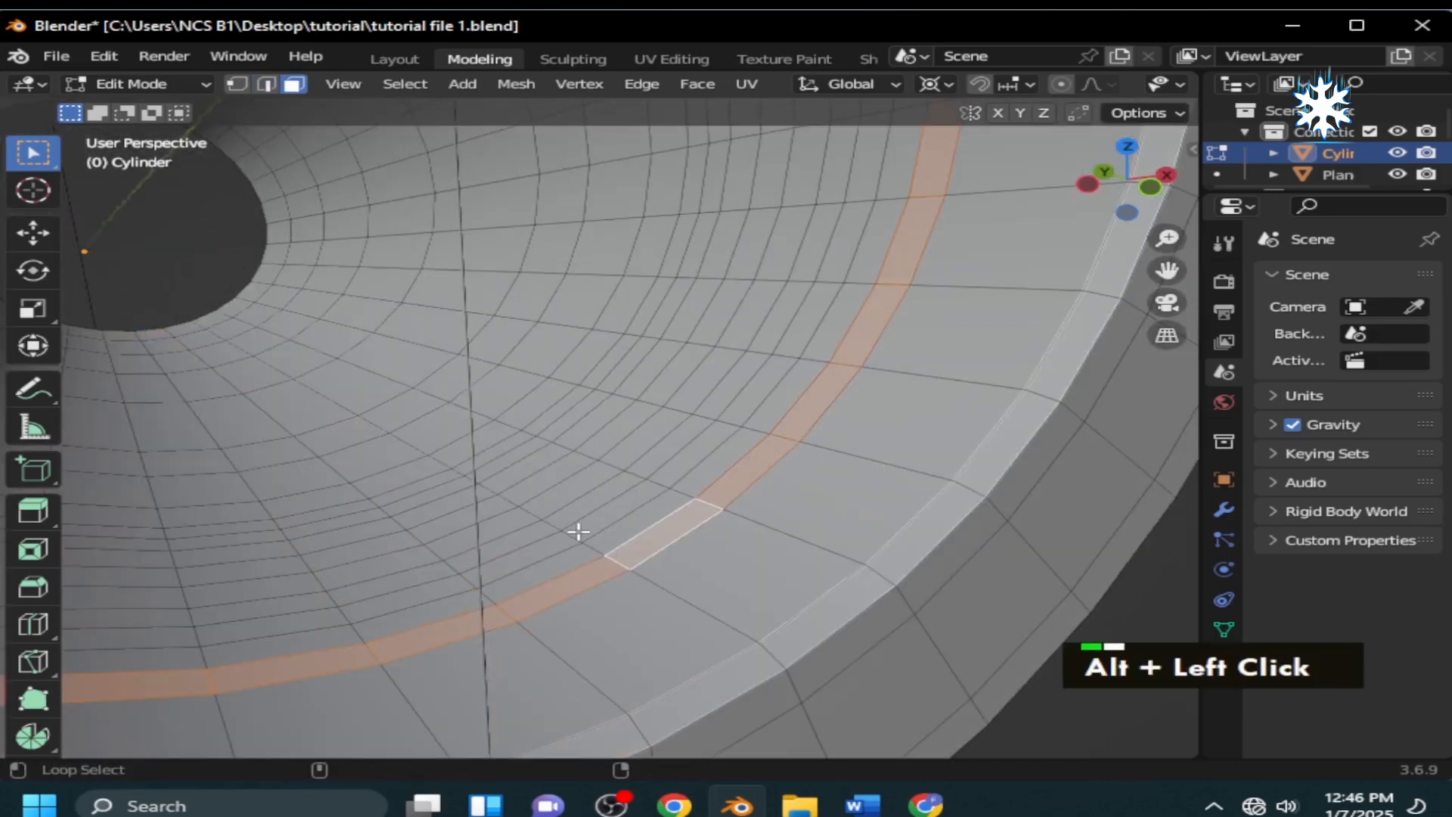
left_click(576, 529, "alt+shift")
left_click(527, 508, "alt+shift")
left_click(487, 484, "alt+shift")
key("ctrl+z")
left_click(500, 500, "alt+shift")
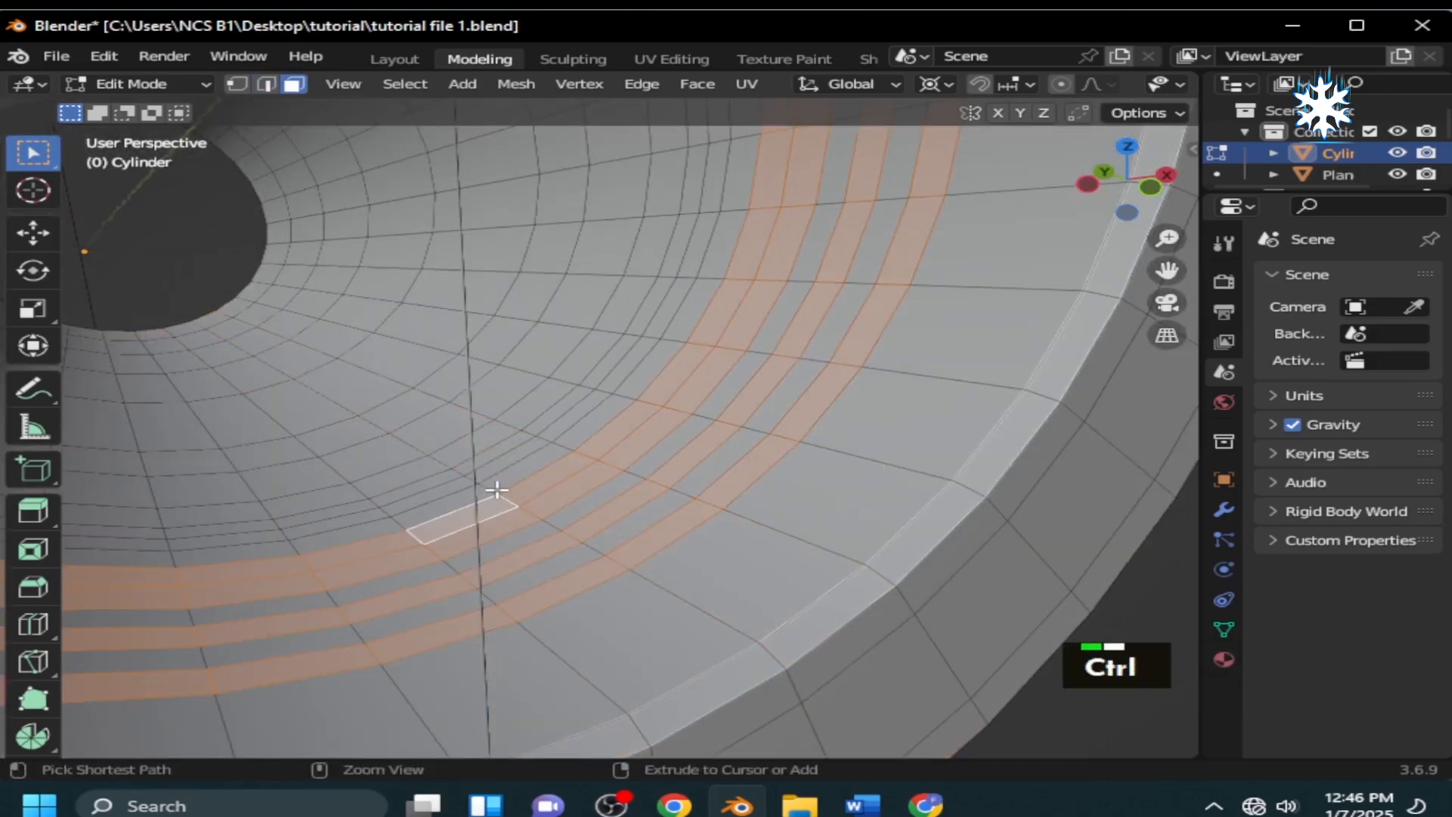
key("ctrl+z")
left_click(487, 487, "alt+shift")
Extrude the five selected face loops in place and offset them inward along their normals to form raised thread rings.
middle_click_drag(463, 476, 593, 554)
key("e")
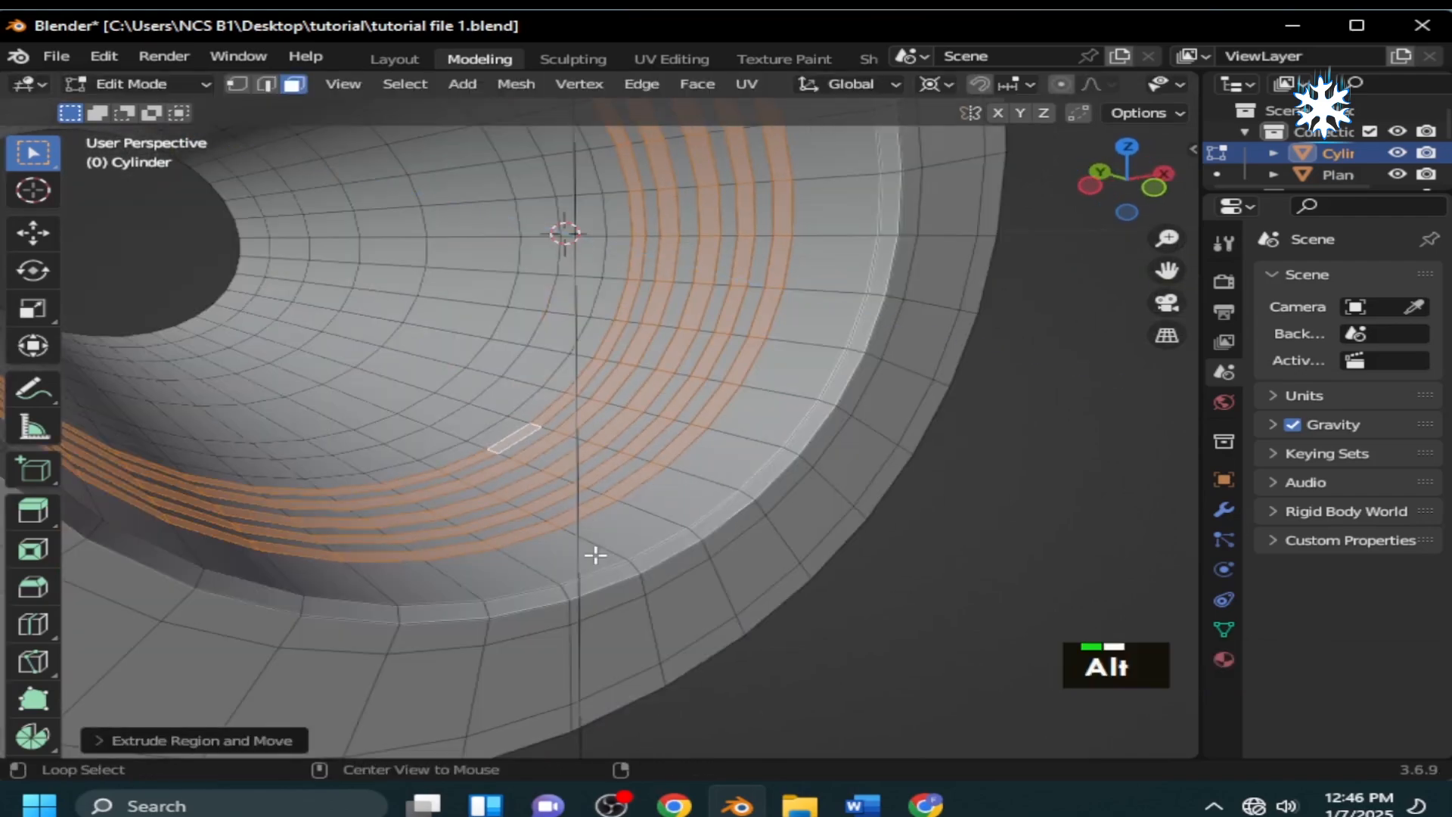
key("alt+s")
left_click(593, 545)
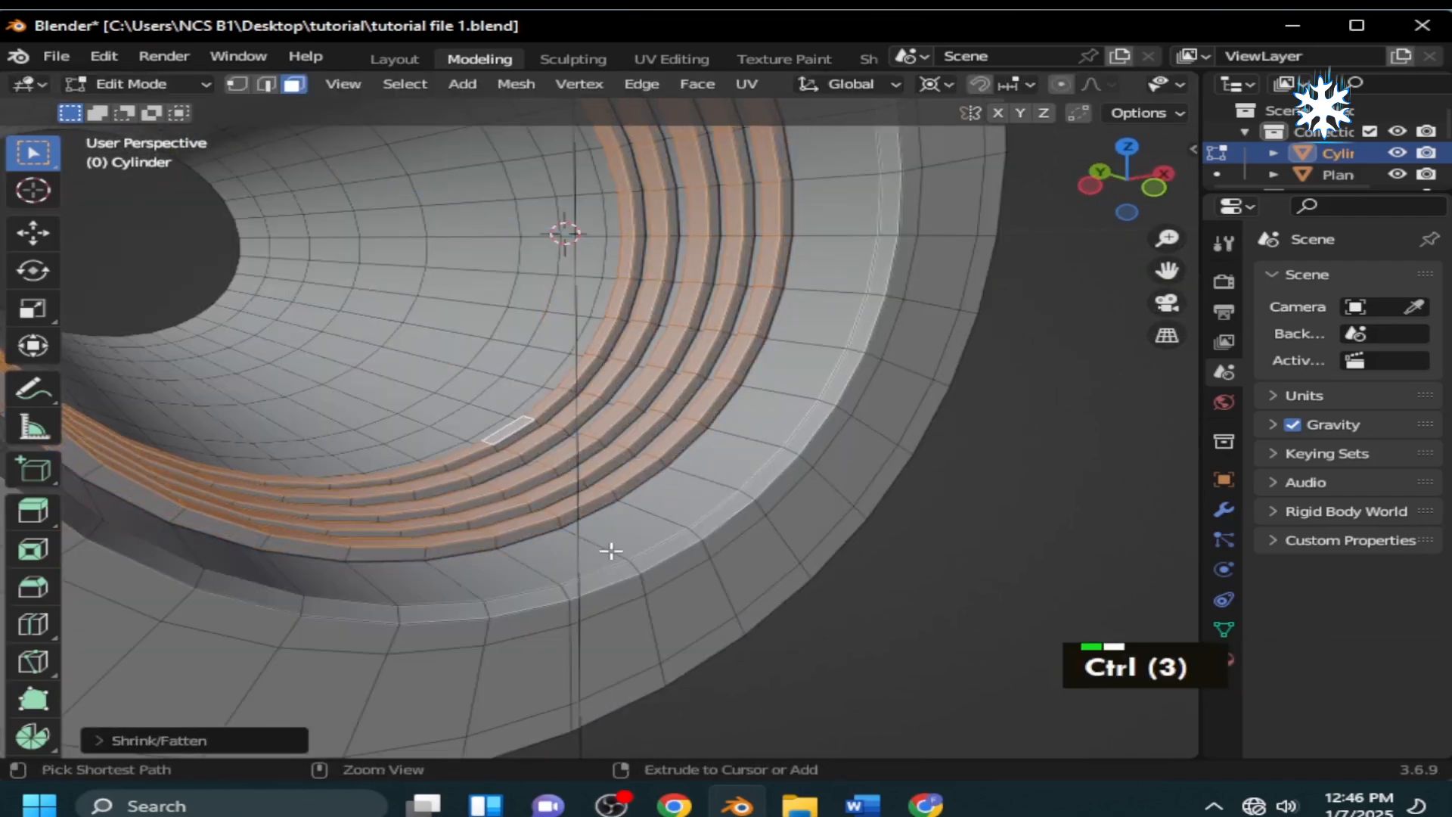
Bevel the raised thread rings, return to Object Mode, and save the file.
key("ctrl+b")
left_click(616, 552)
key("Tab")
middle_click_drag(616, 552, 456, 541)
scroll(697, 566, "down", 5)
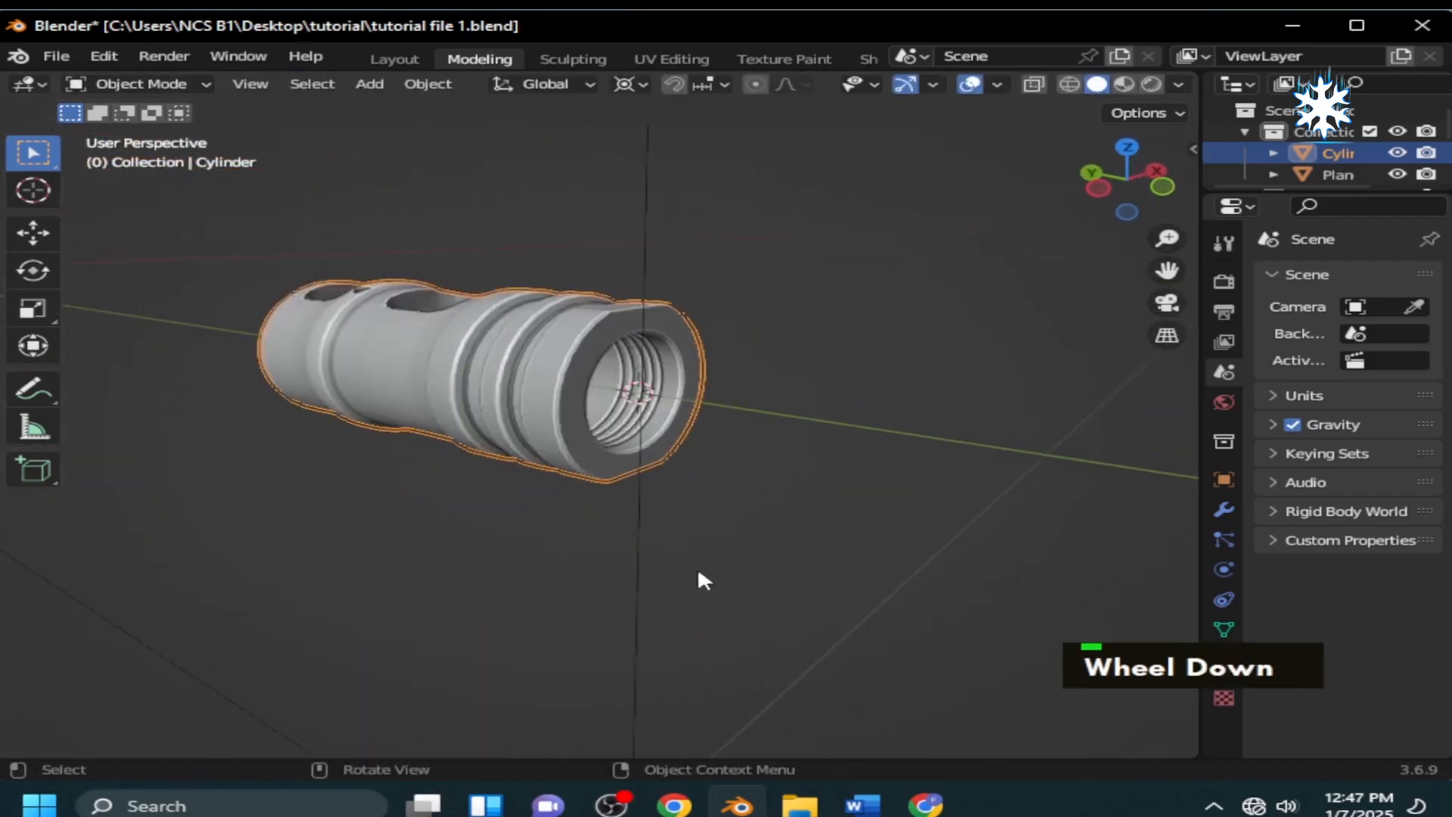
middle_click_drag(697, 575, 373, 603)
scroll(583, 529, "up", 3)
middle_click_drag(583, 529, 543, 482)
key("ctrl+s")
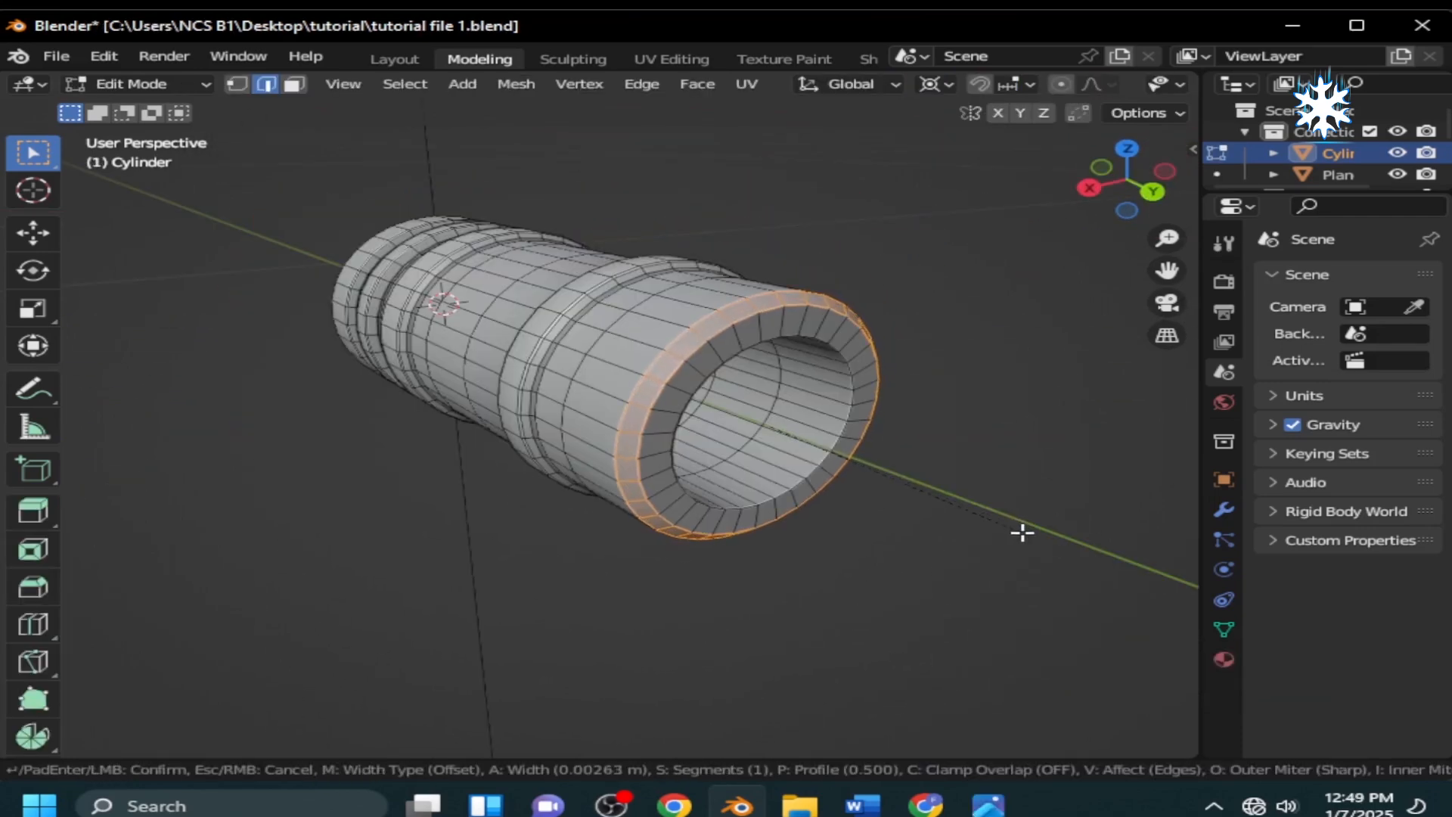
Bevel the outer rim of the opposite open end by about 0.0026 m and bevel its inner rim too.
left_click(1022, 533)
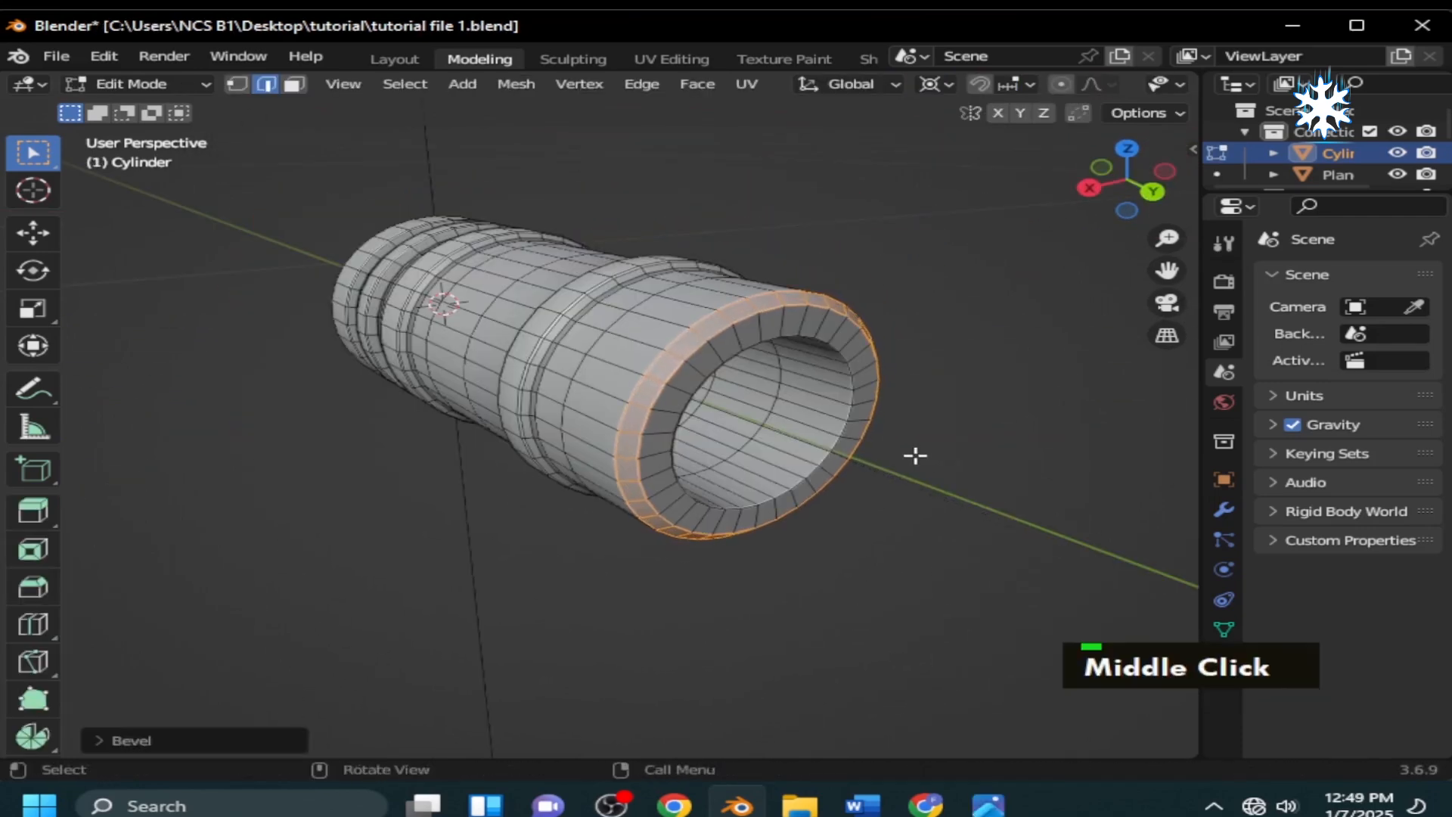
middle_click_drag(915, 455, 841, 371)
left_click(822, 414, "alt")
key("ctrl+b")
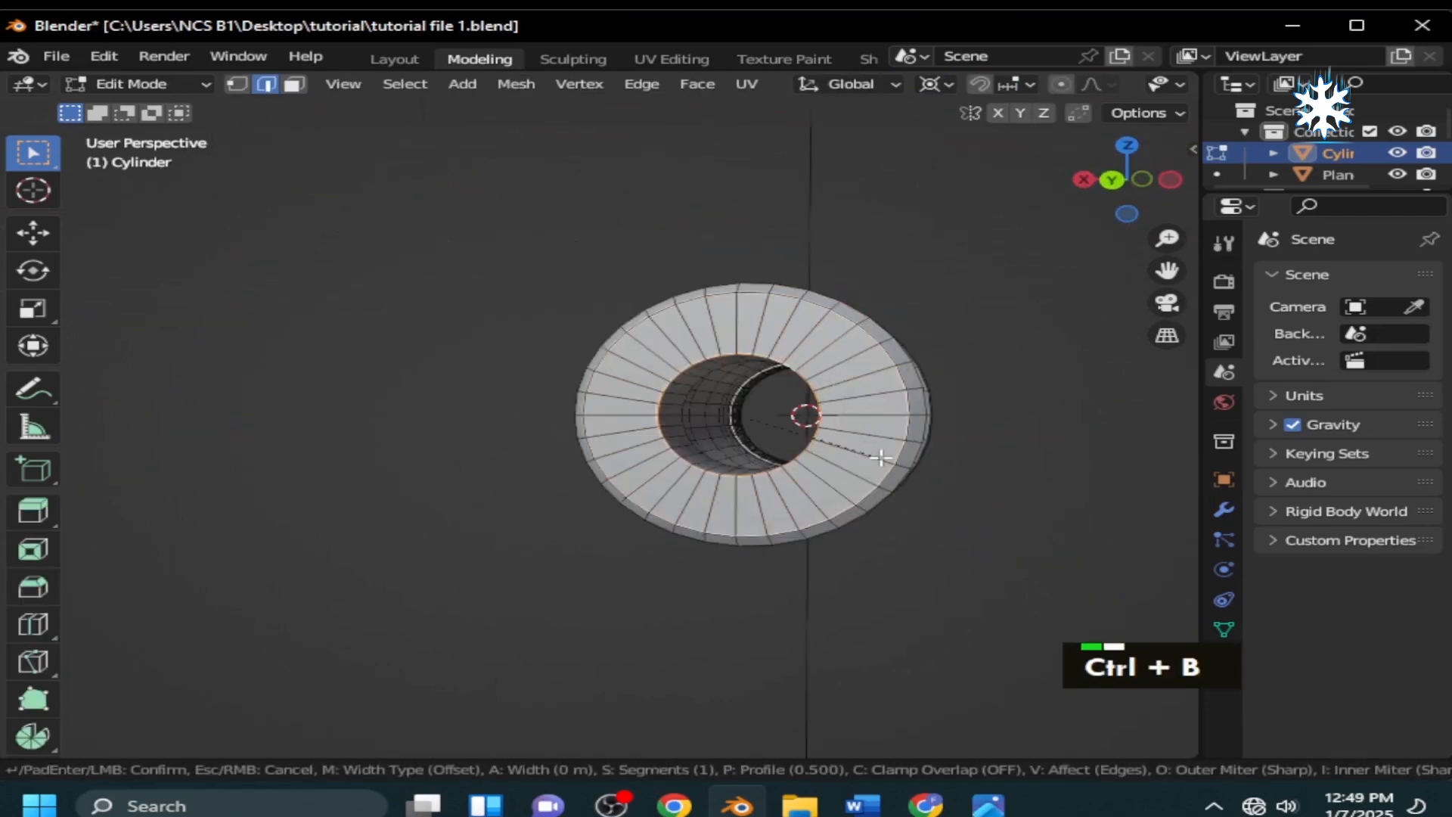
left_click(895, 473)
middle_click_drag(897, 475, 508, 365)
key("Tab")
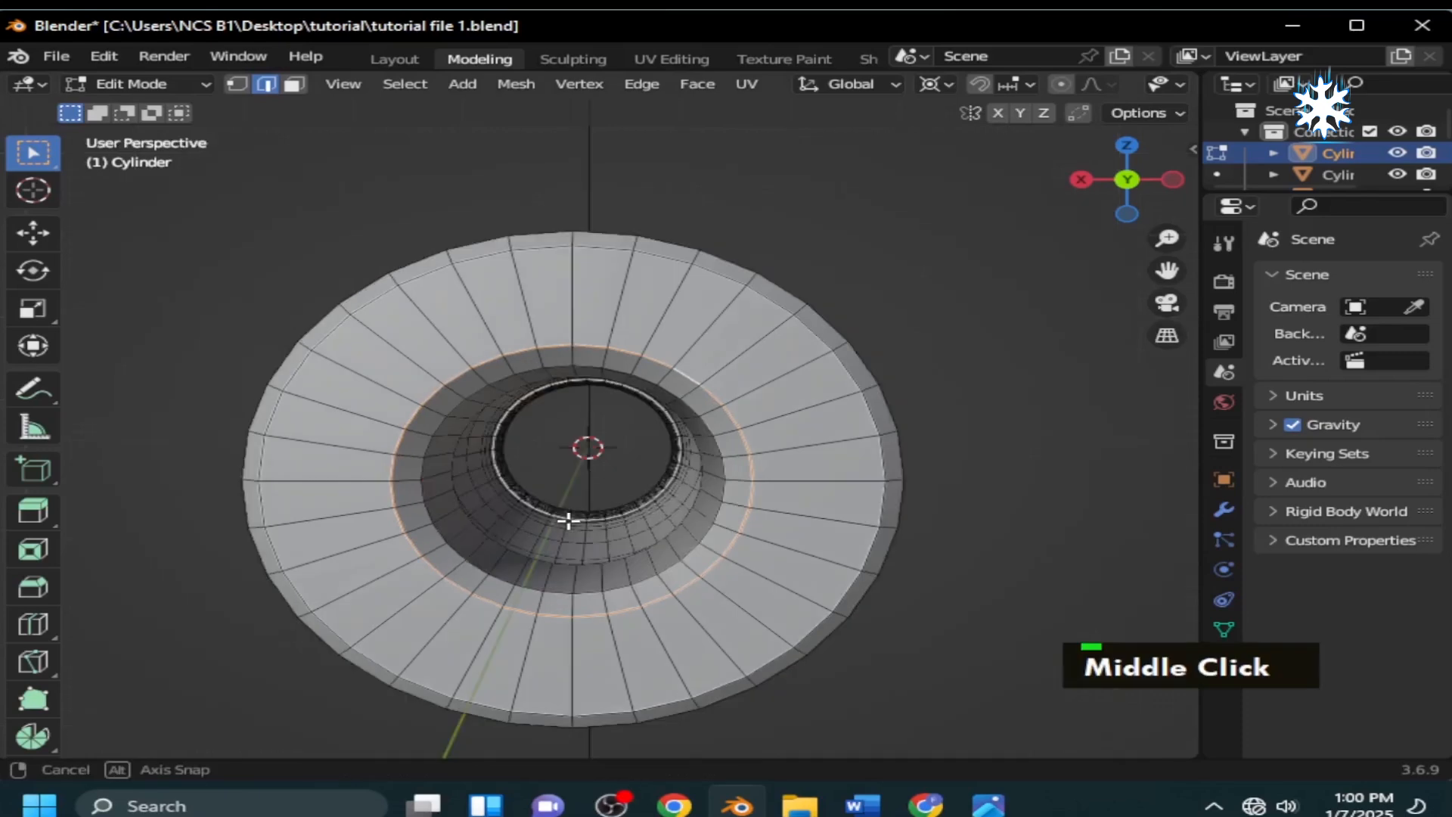
Extrude the duplicated inner rim loop outward along Y to form a short tube beyond the open end.
middle_click_drag(567, 519, 583, 573)
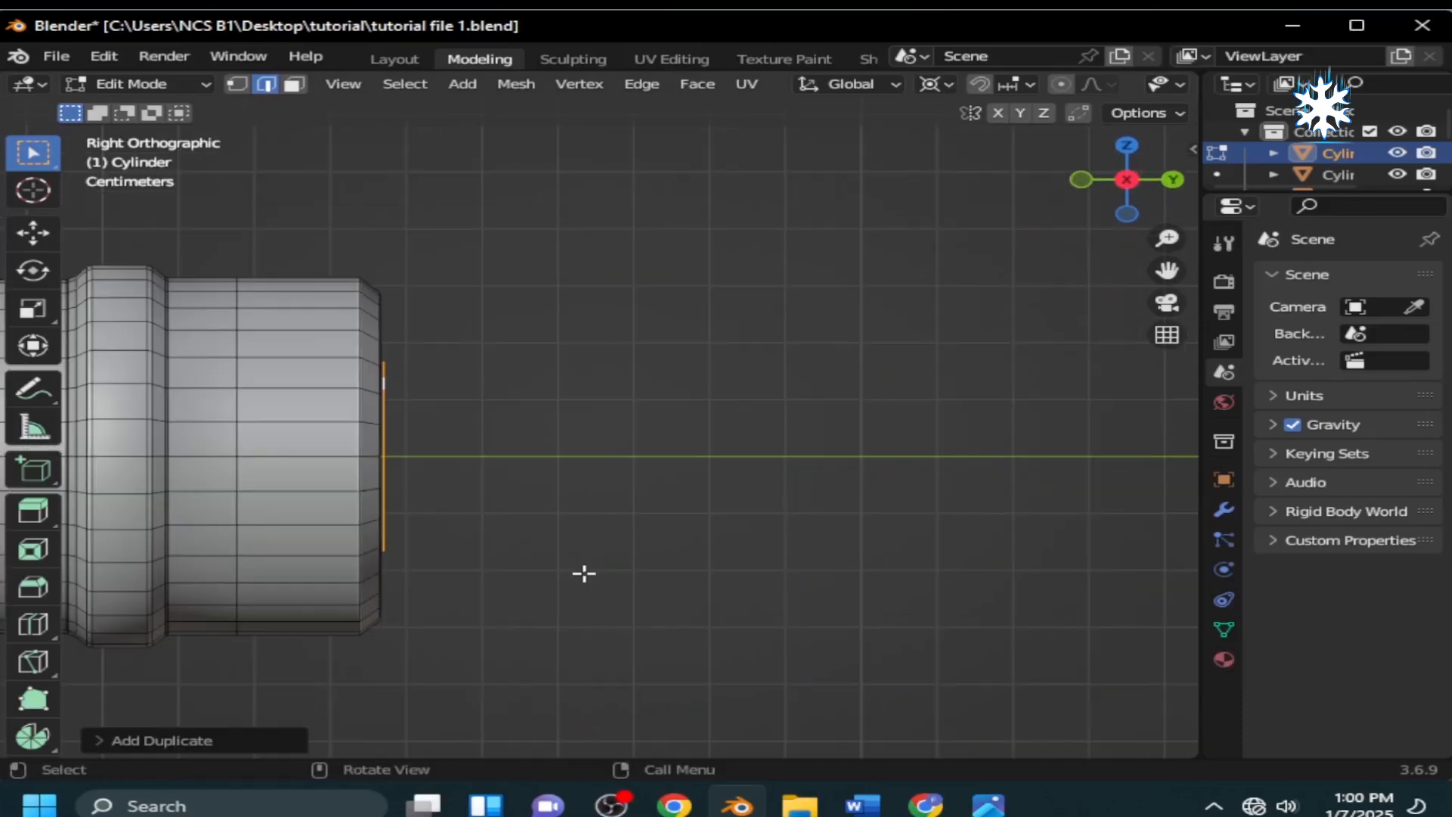
key("e")
key("y")
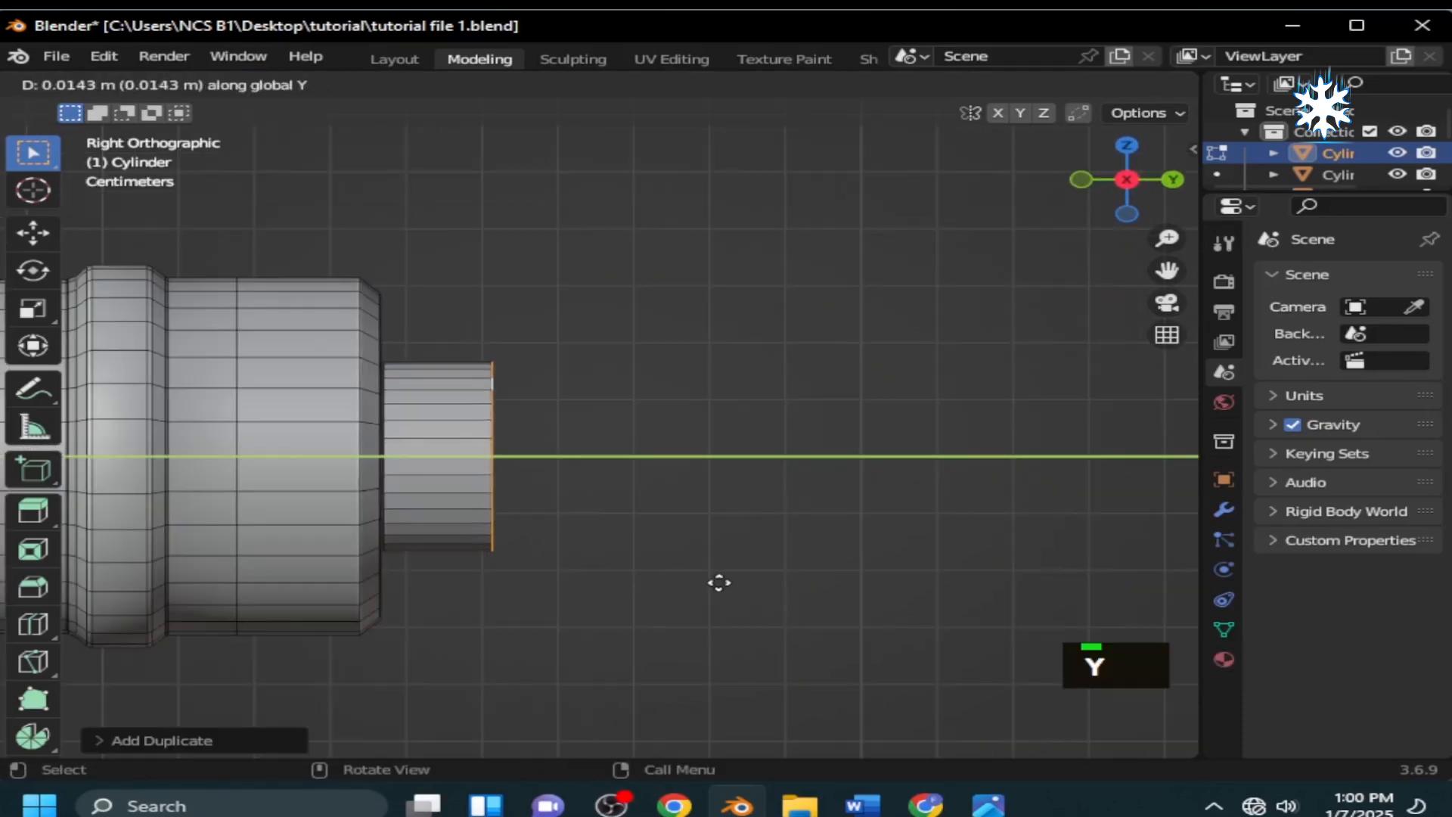
left_click(891, 586)
Separate the whole linked tube from the cylinder mesh into its own object and shade both objects smooth in Object Mode.
key("p")
left_click(891, 584)
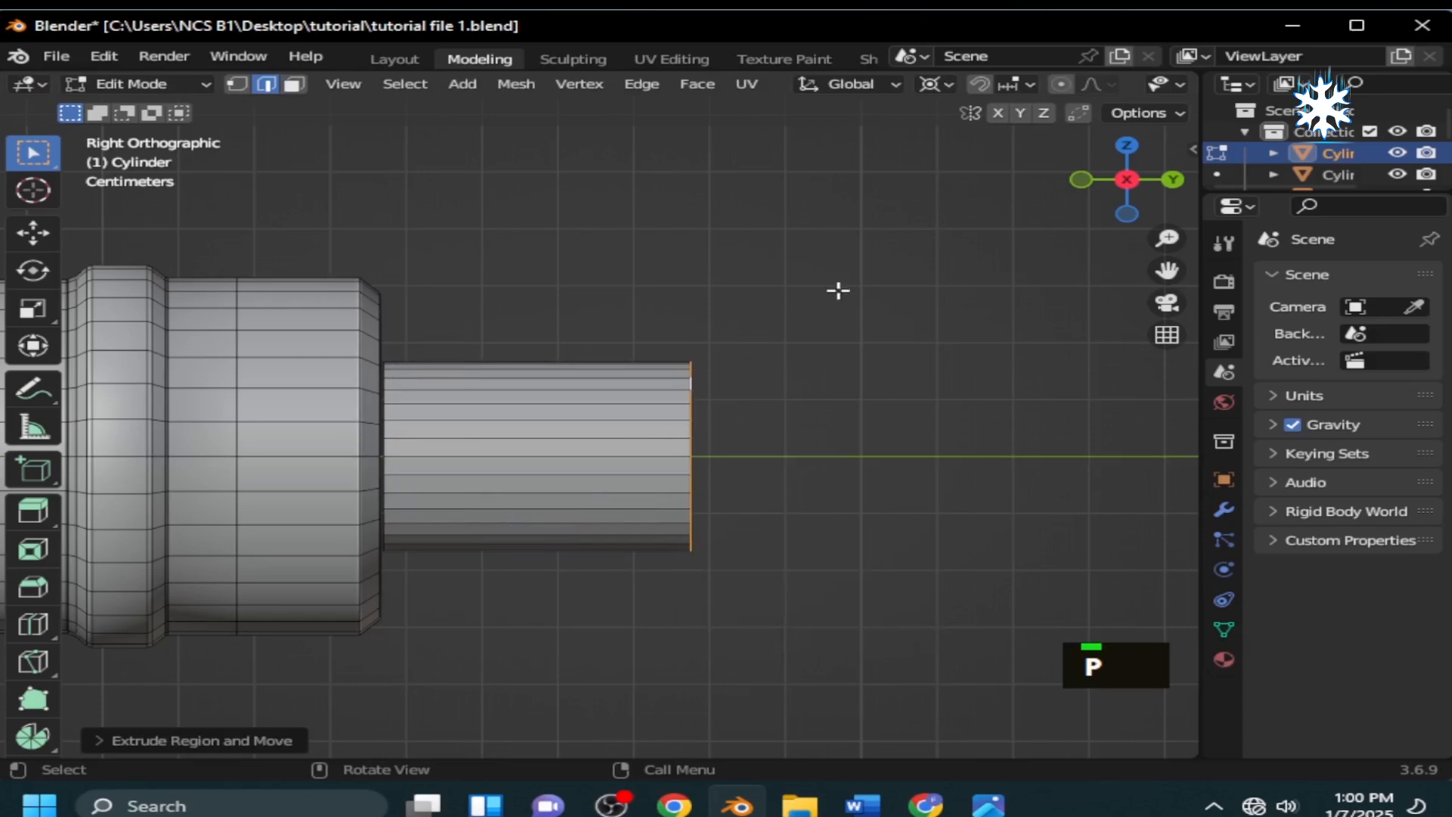
key("l")
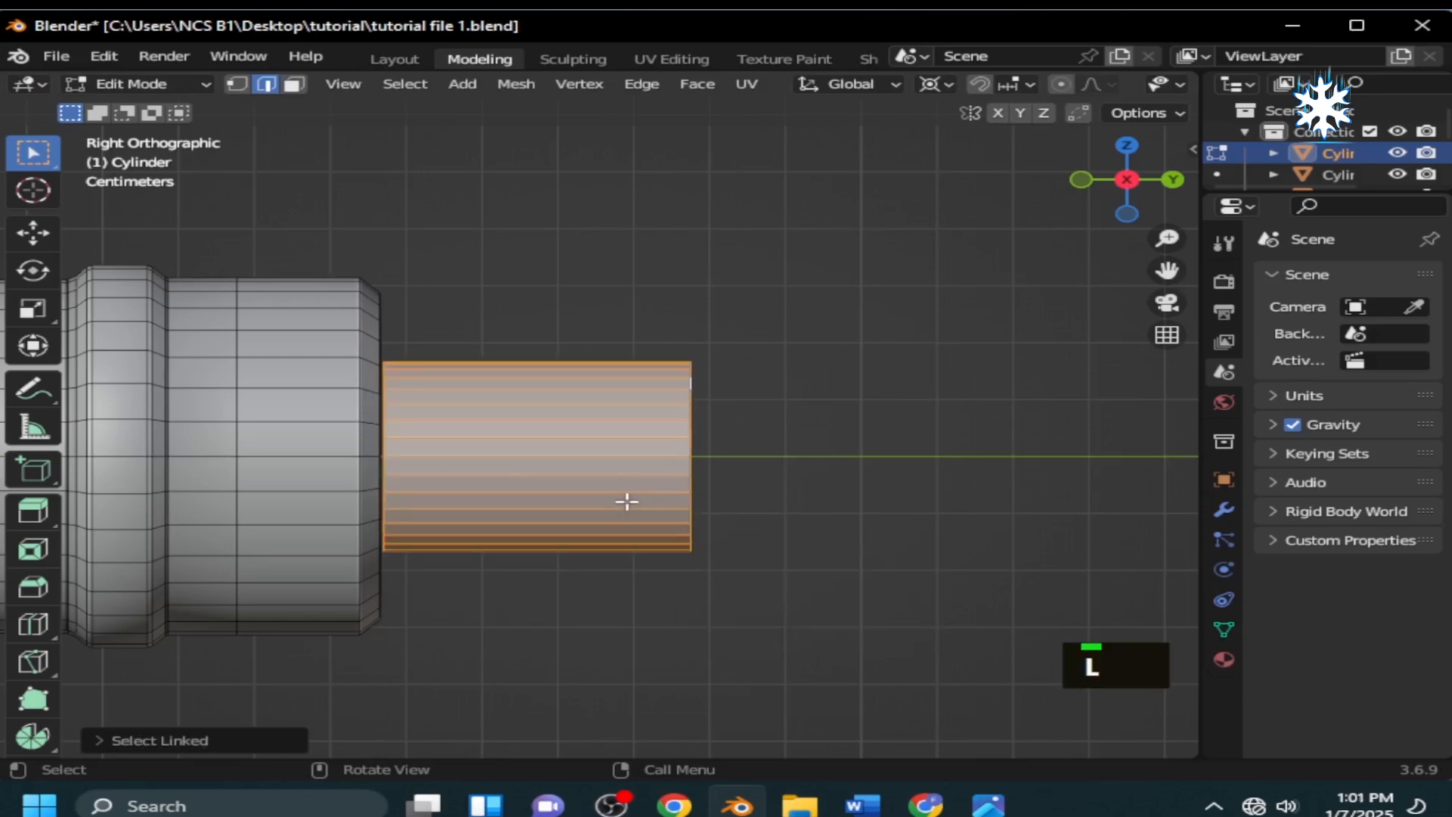
key("p")
left_click(626, 497)
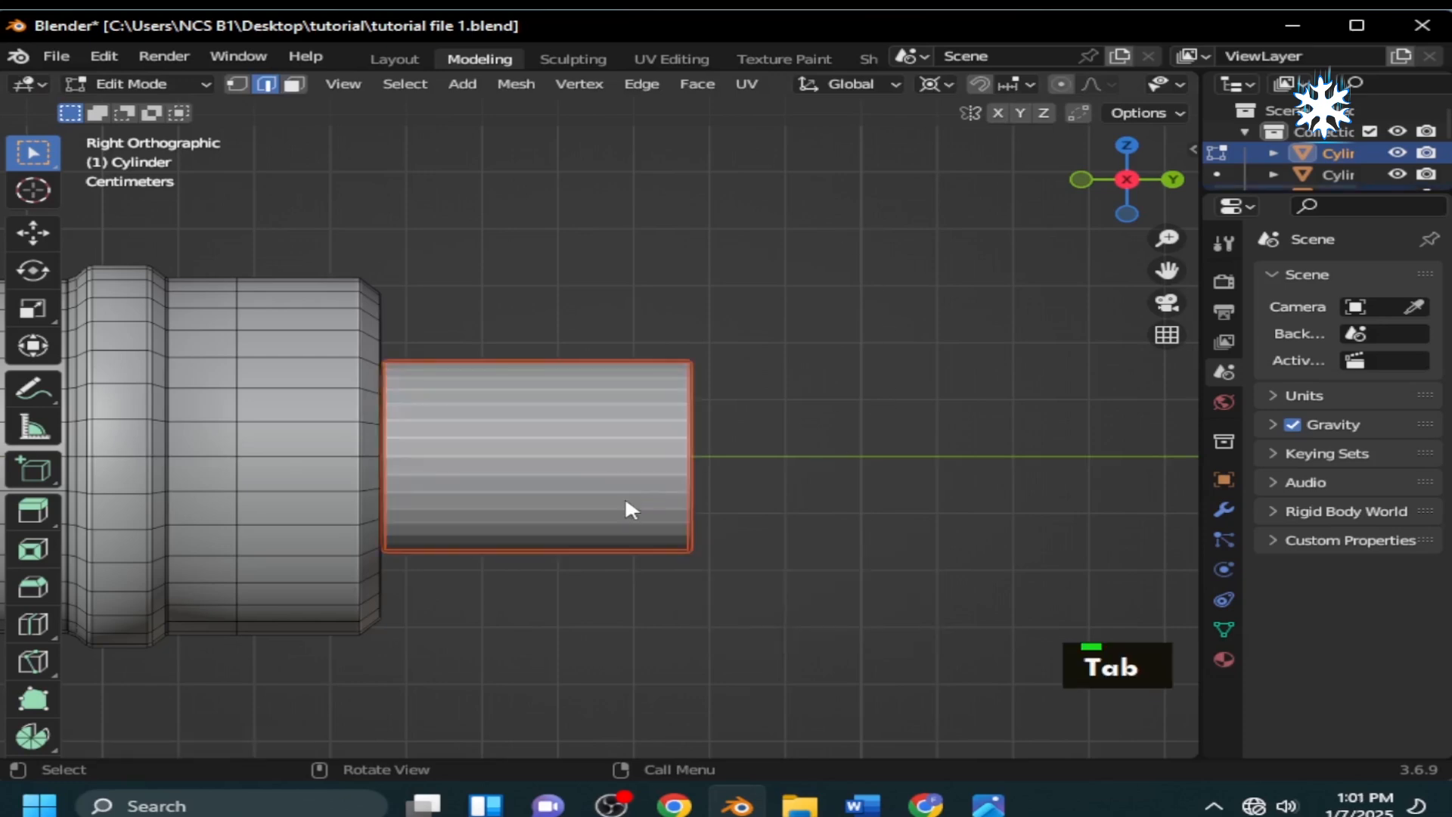
key("Tab")
right_click(626, 499)
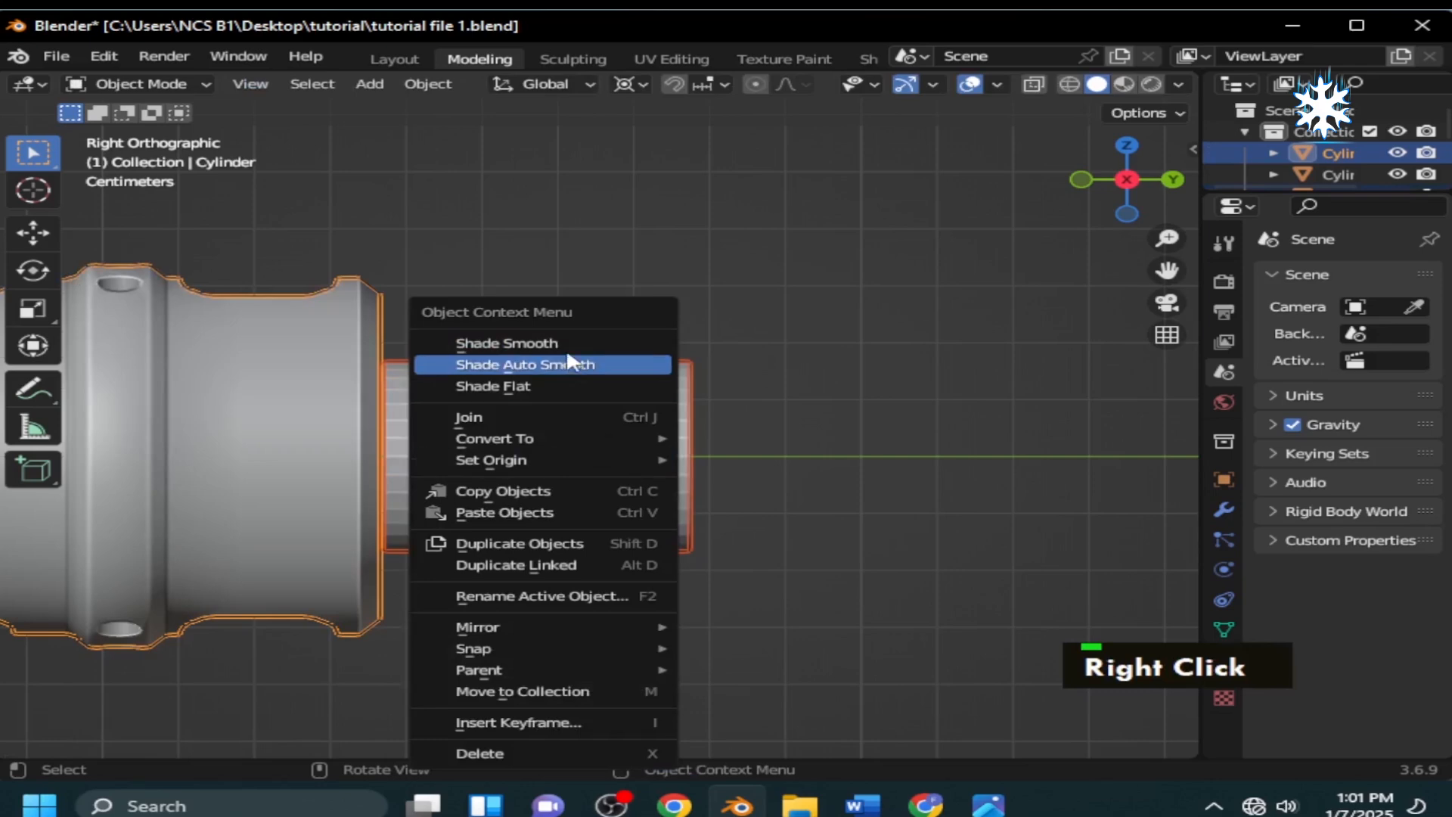
key("Return")
middle_click_drag(788, 599, 364, 446, "shift")
scroll(541, 567, "down", 3)
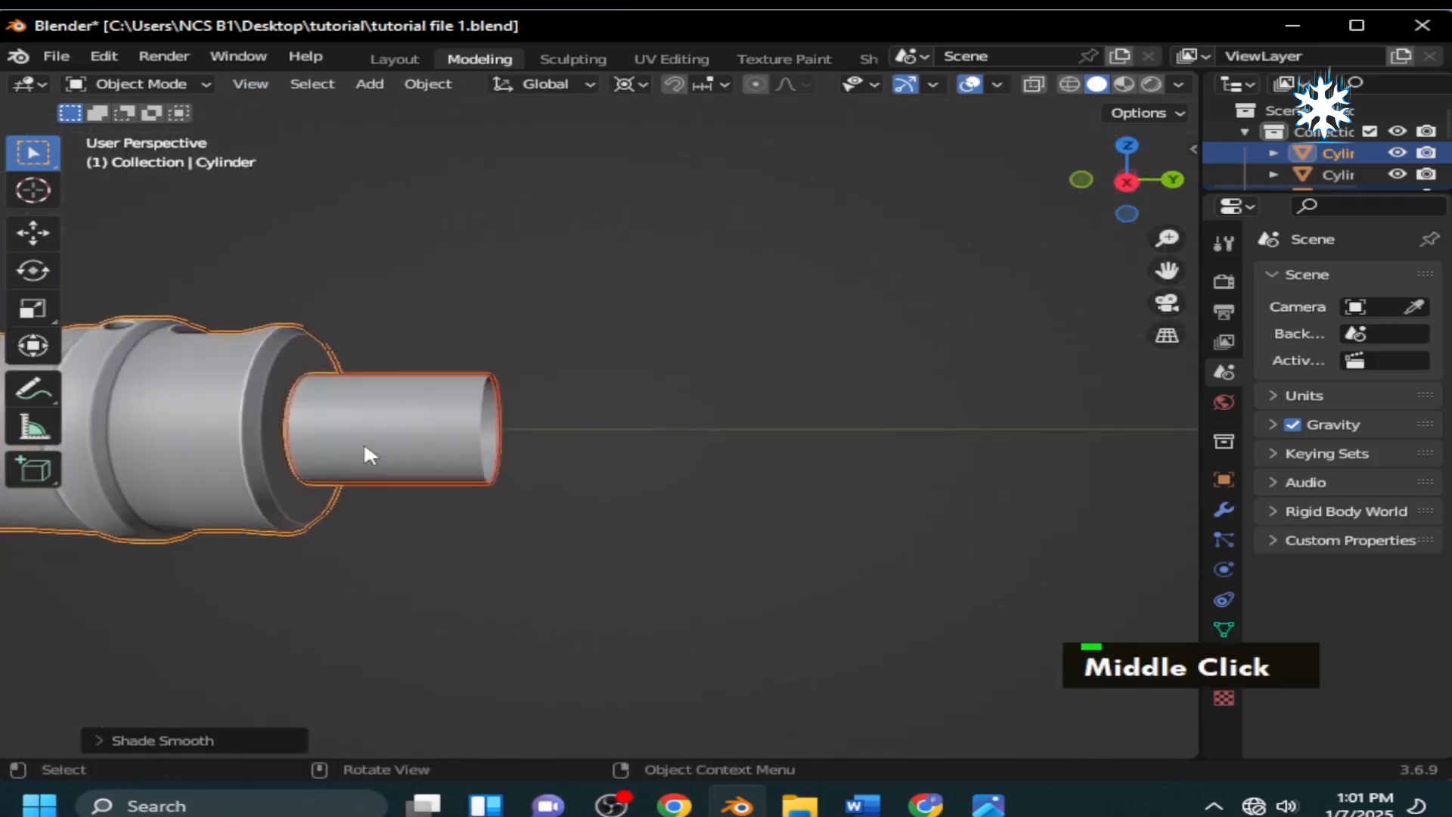
Extrude the tube's free end loop along Y and move it farther out along Y to make a long barrel.
key("KP_3")
scroll(363, 441, "down", 6)
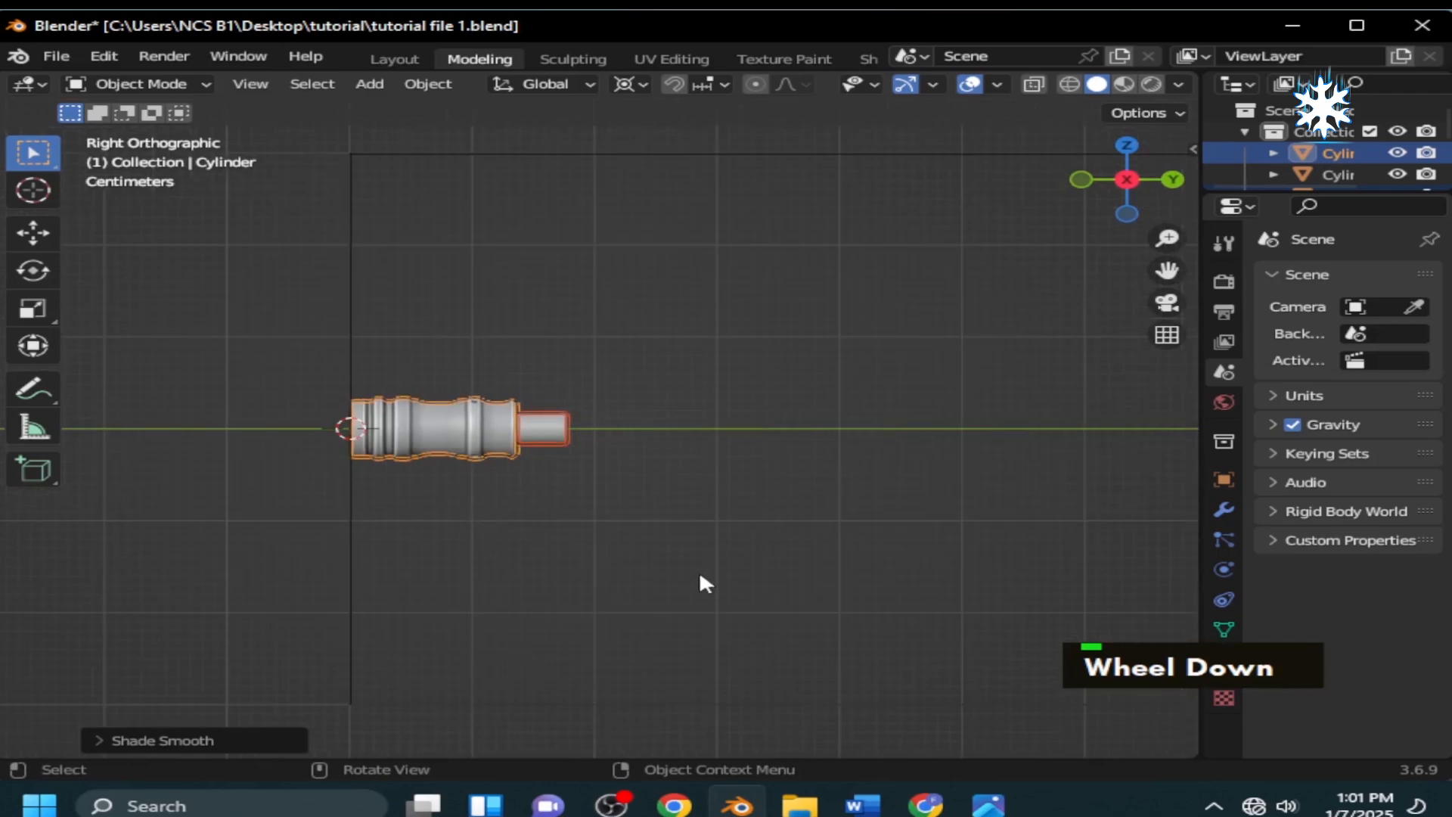
middle_click_drag(700, 583, 424, 546, "shift")
key("e")
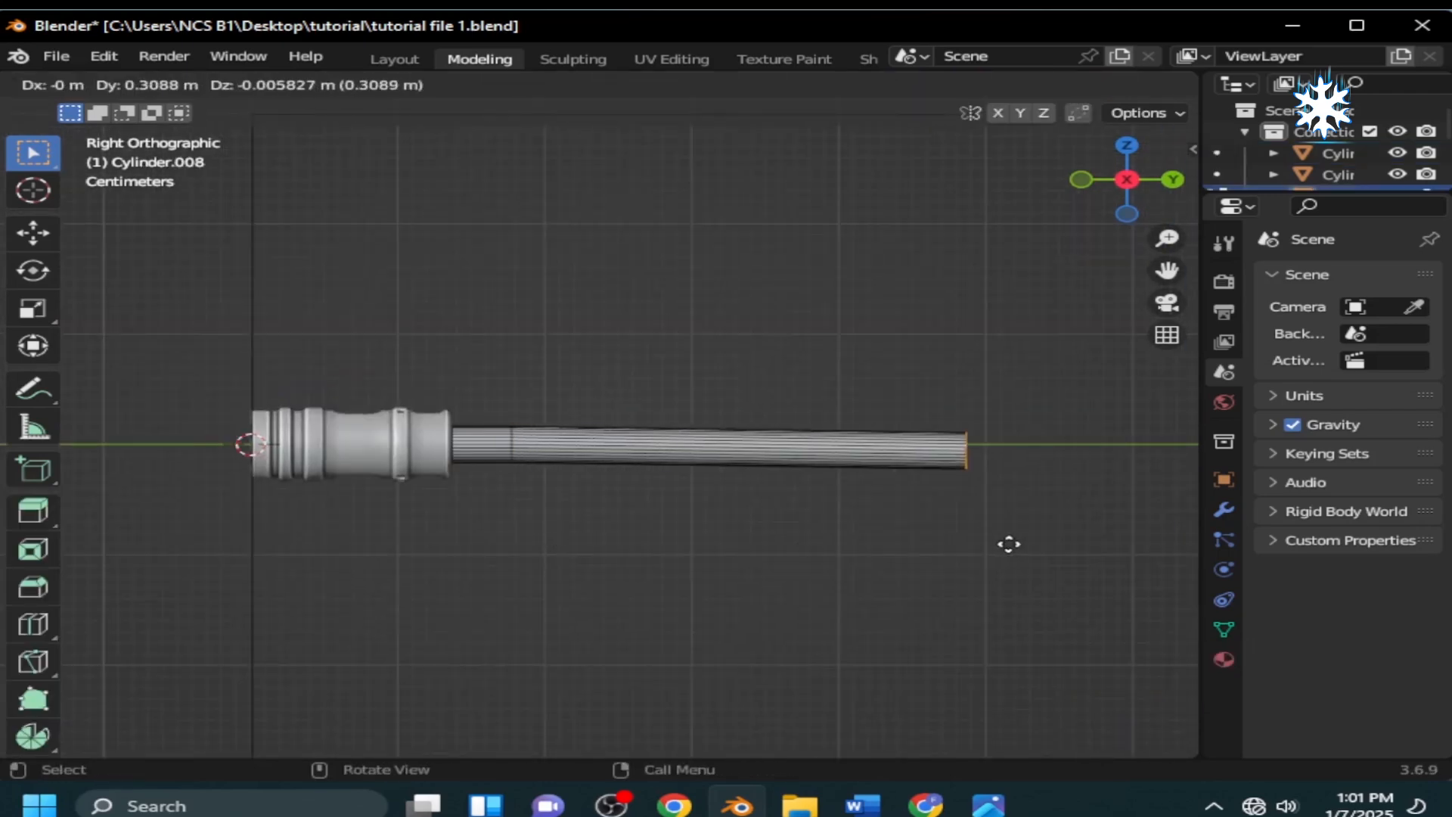
key("y")
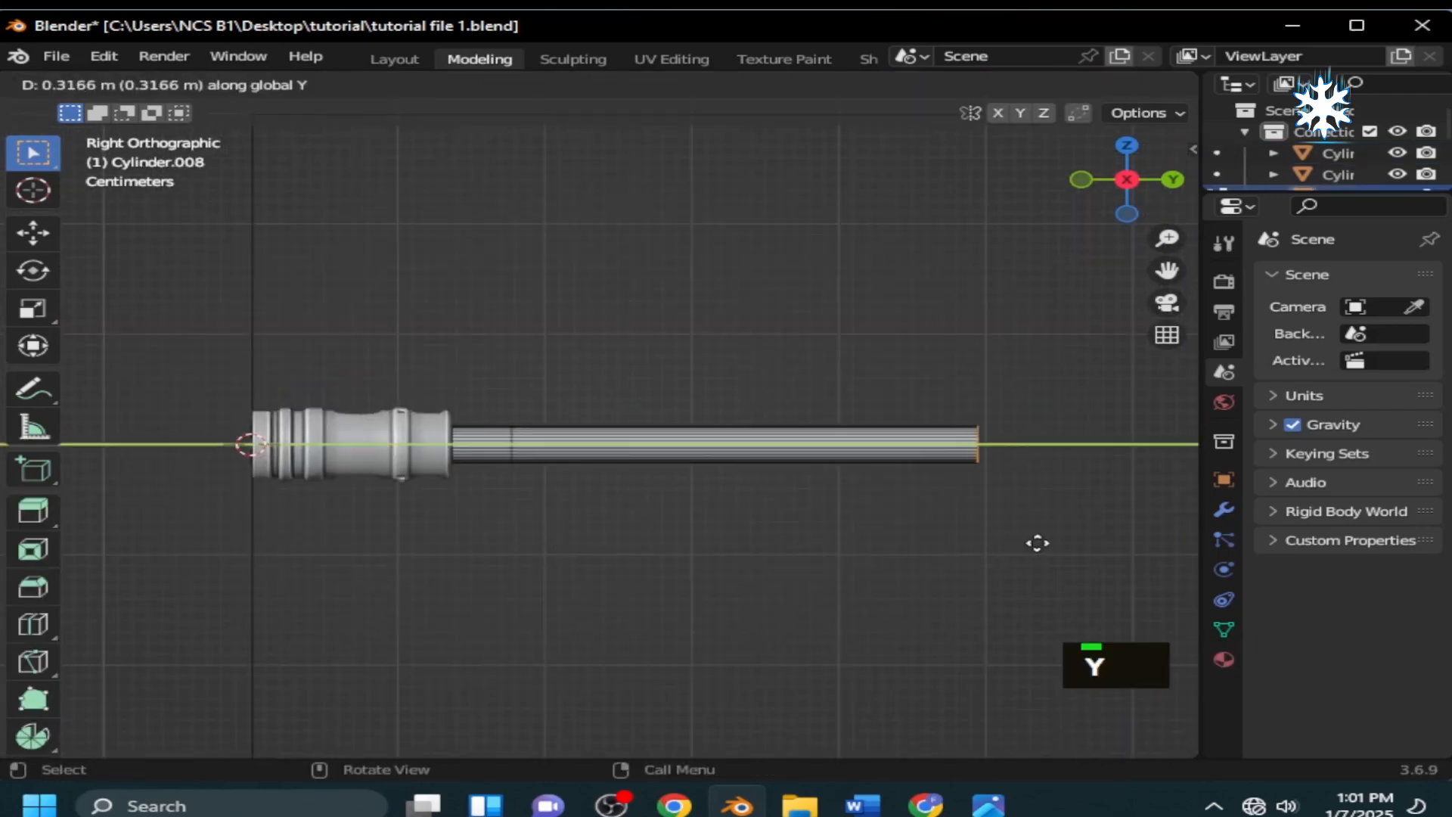
left_click(1097, 545)
scroll(988, 584, "down", 3)
middle_click_drag(988, 583, 746, 581, "shift")
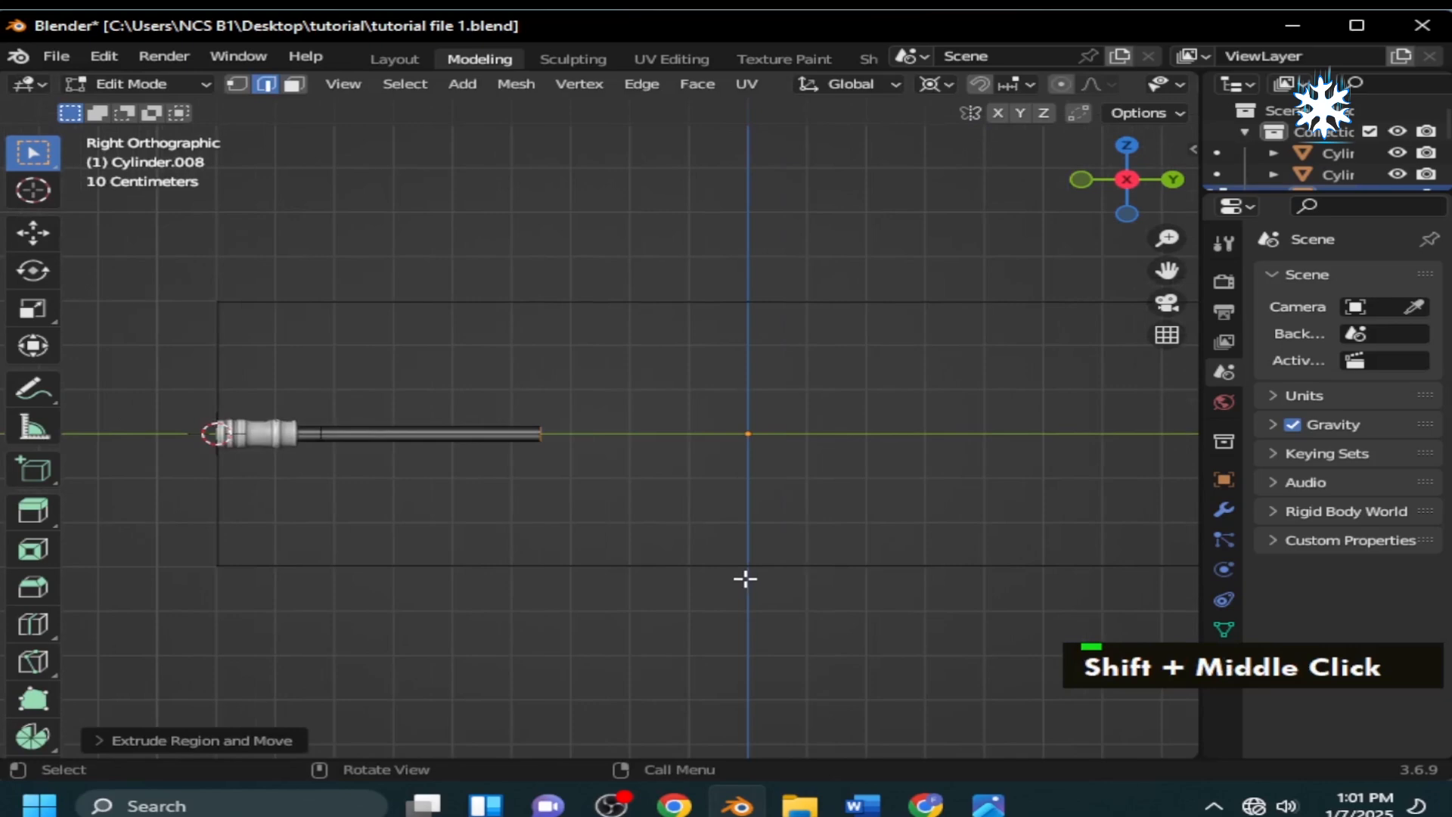
key("g")
key("y")
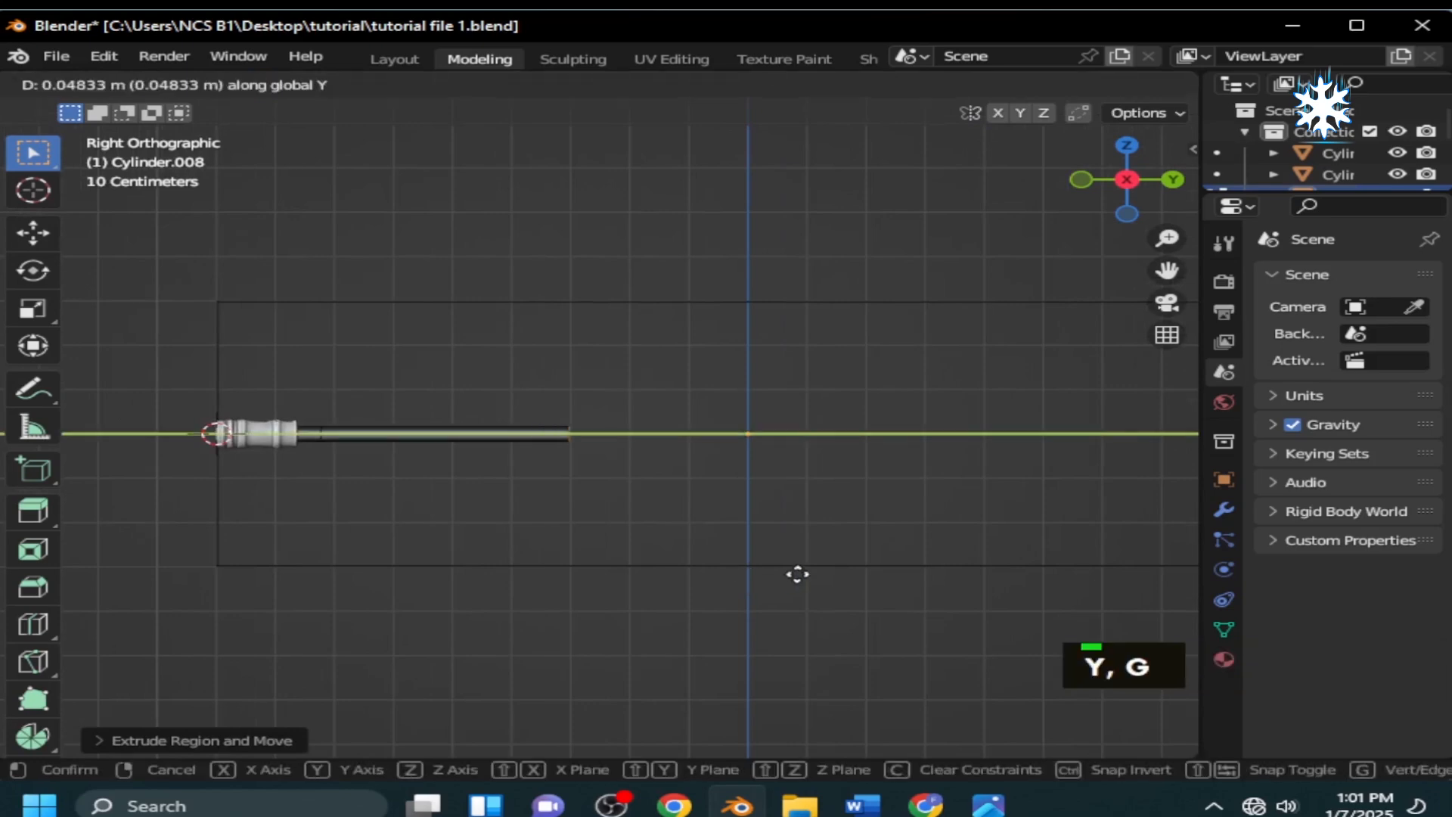
Add 20 evenly spaced, centred loop cuts around the long section of the tube.
key("ctrl+r")
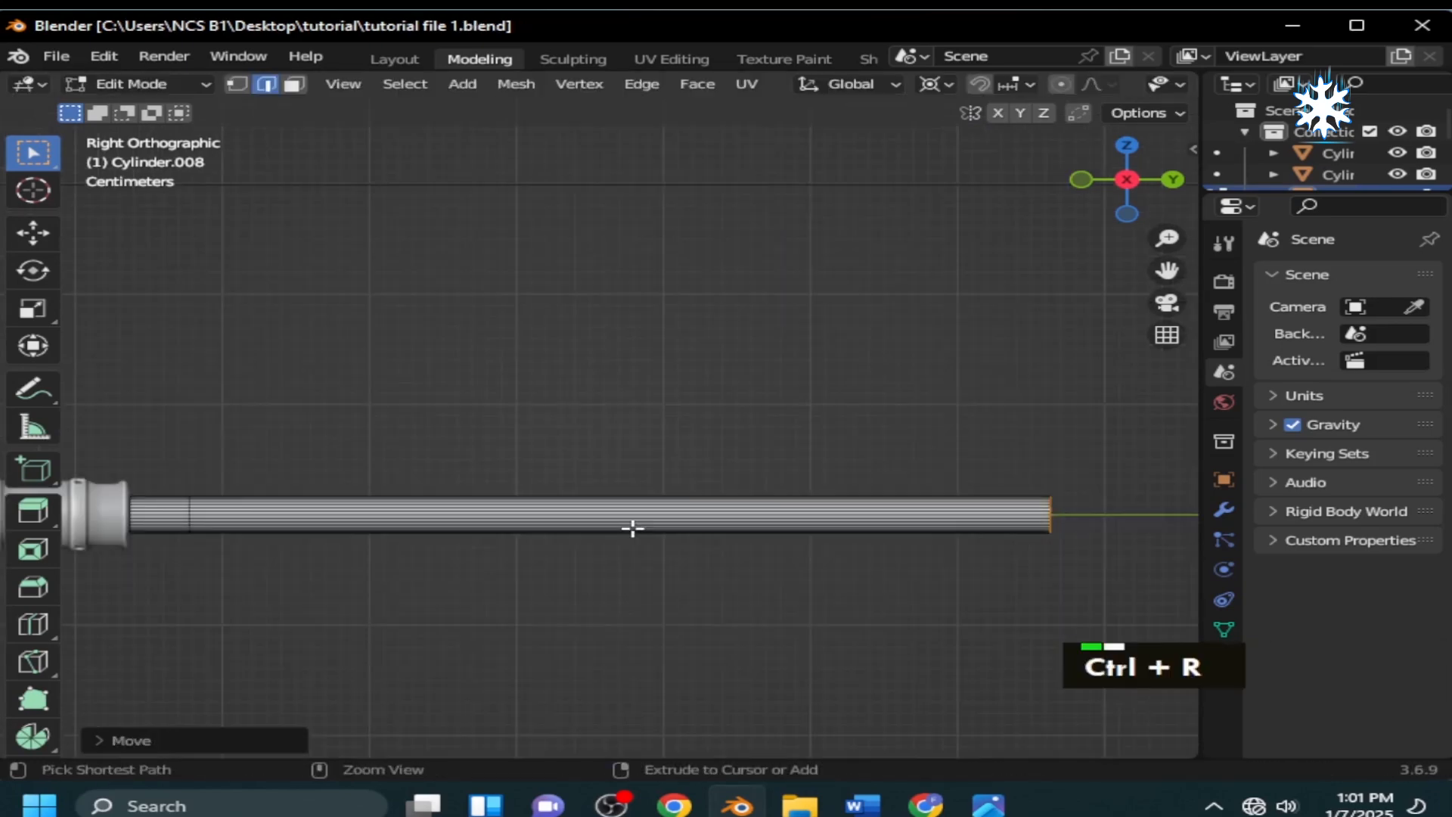
scroll(633, 528, "up", 6)
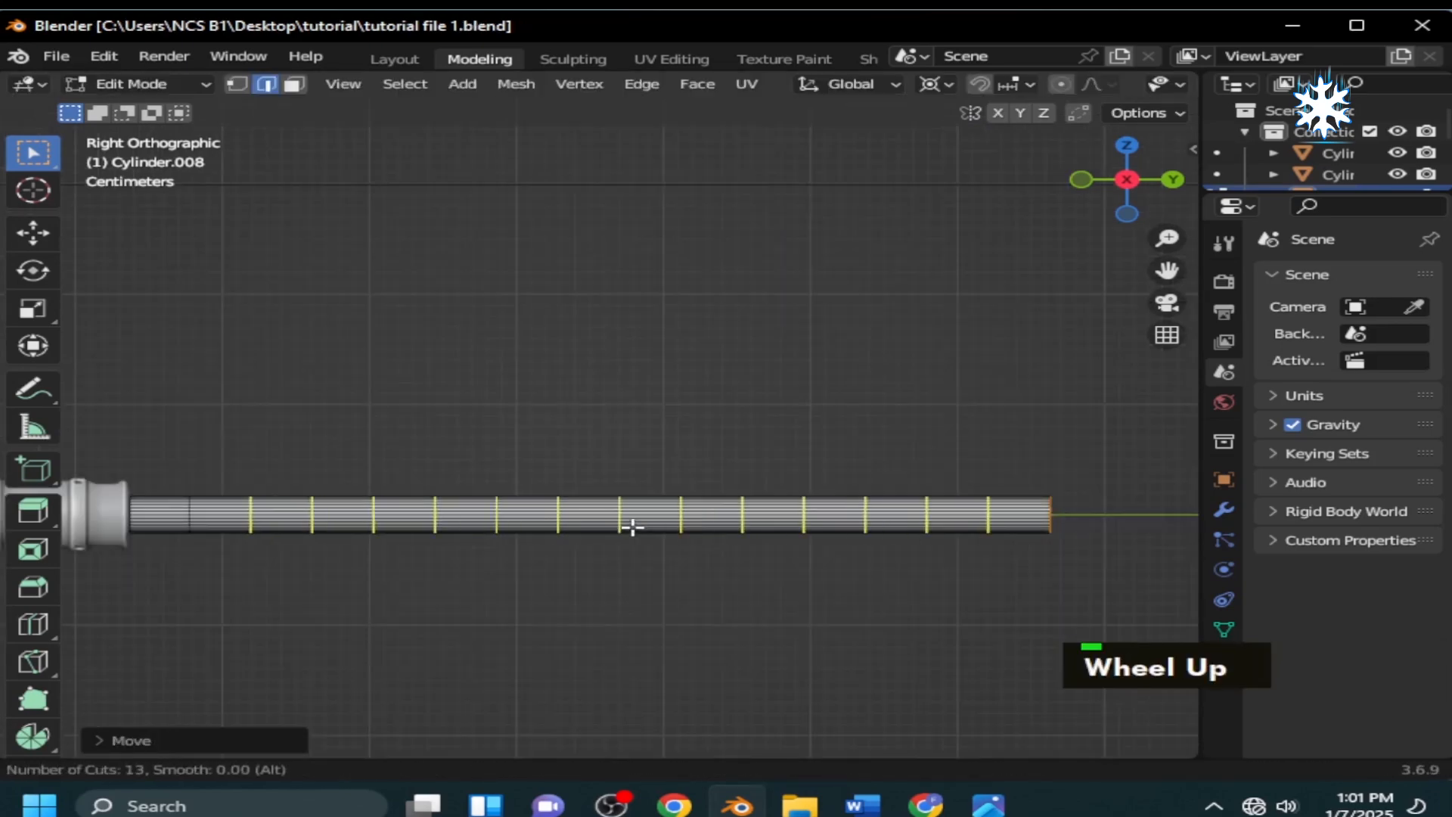
right_click(635, 527)
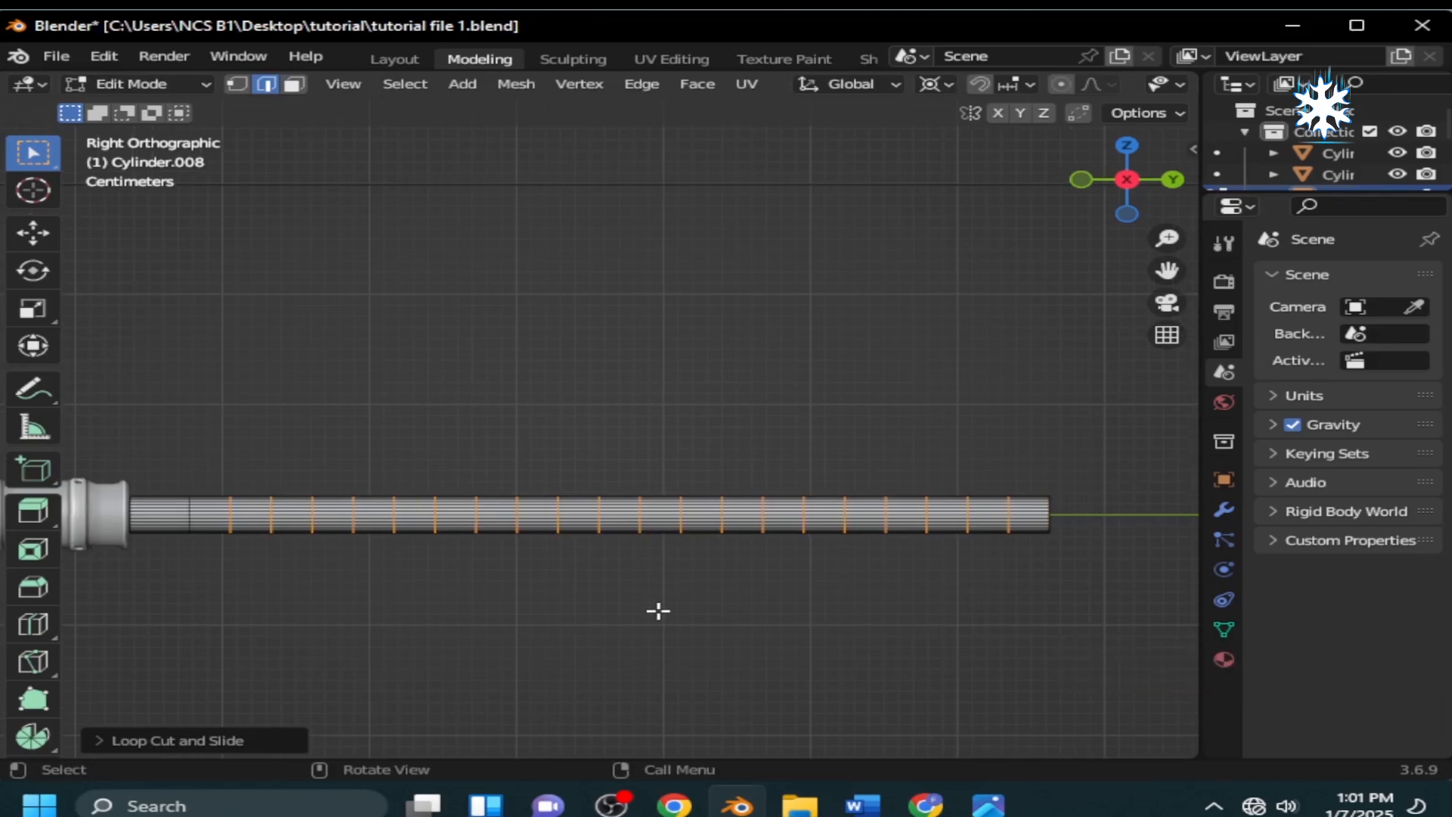
scroll(655, 613, "up", 2)
middle_click_drag(652, 614, 778, 603, "shift")
scroll(486, 545, "up", 2, "shift")
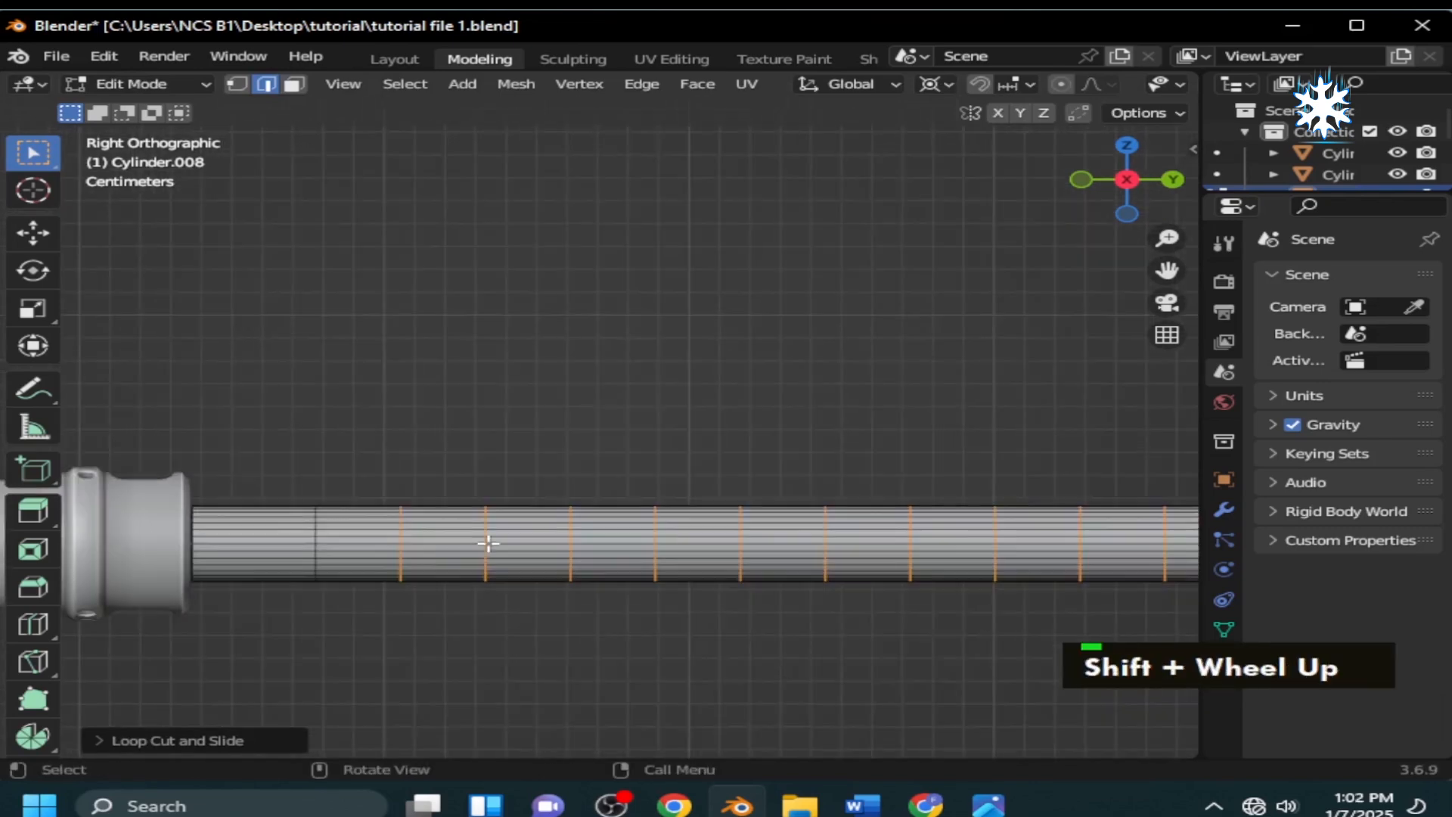
Duplicate two adjacent face loops near the start of the tube in place and fatten the copy outward about 0.0028 m as a sleeve.
key("3")
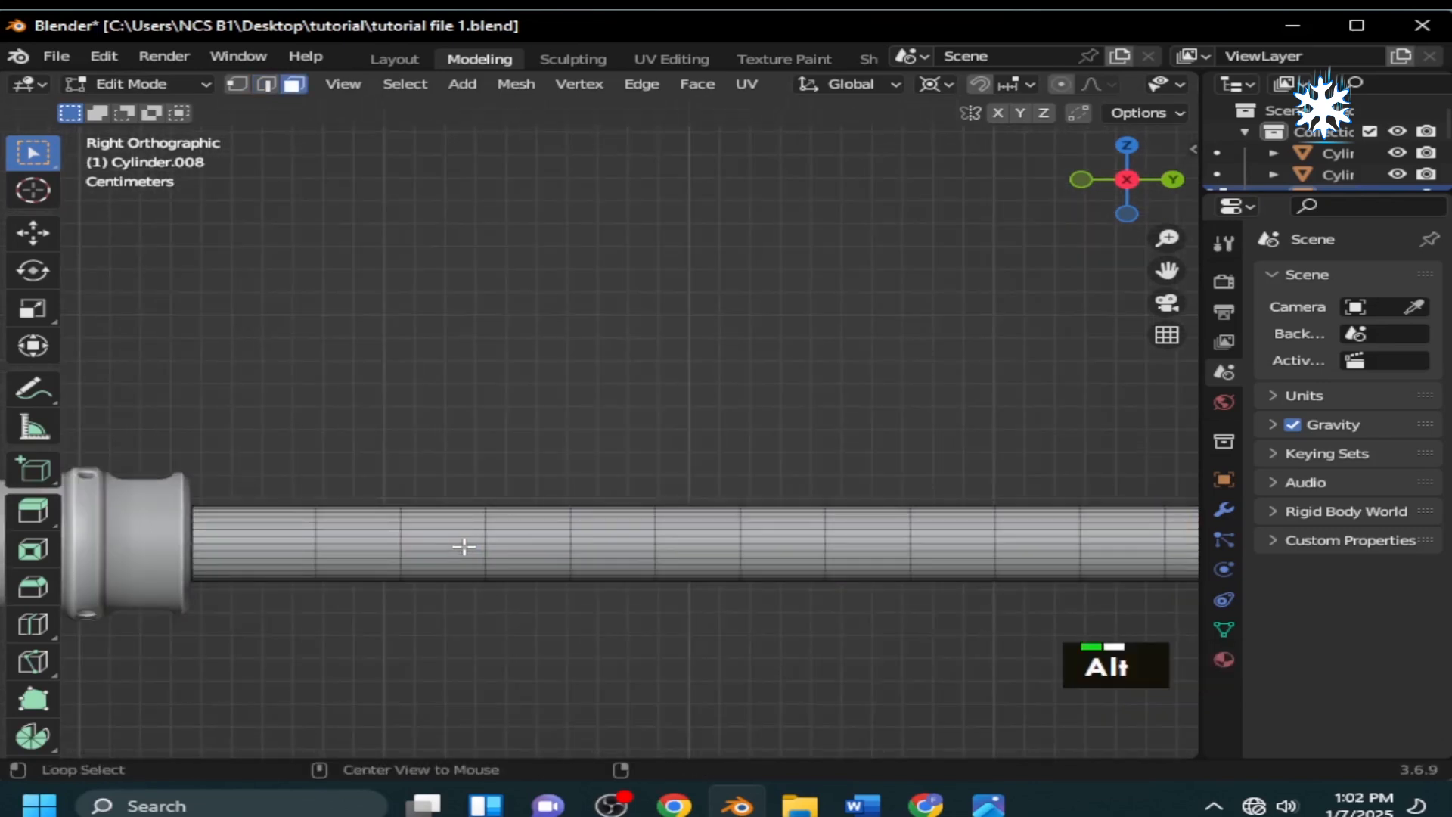
left_click(472, 545, "alt")
left_click(519, 544, "alt+shift")
key("shift+d")
right_click(562, 596)
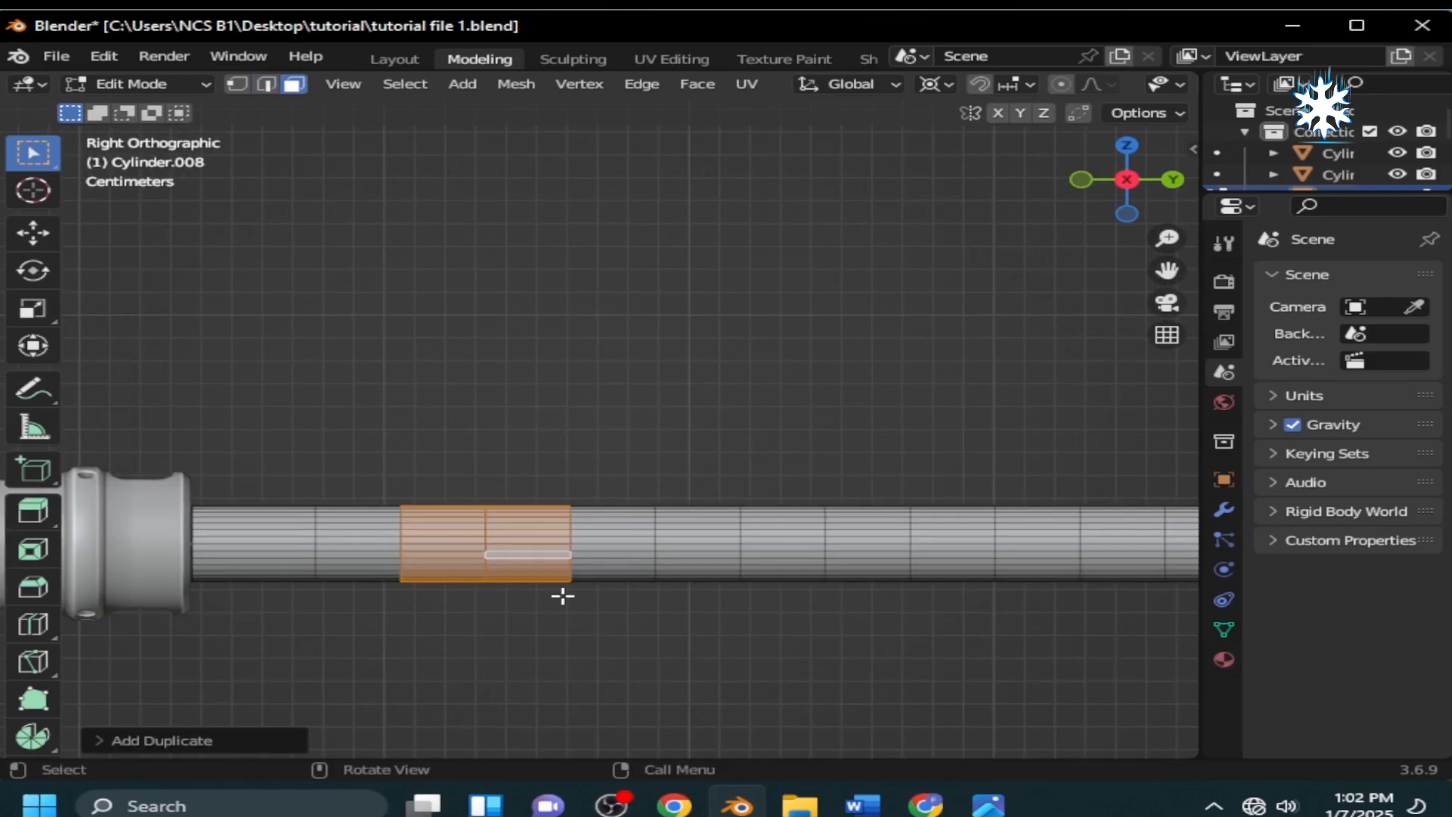
key("alt+s")
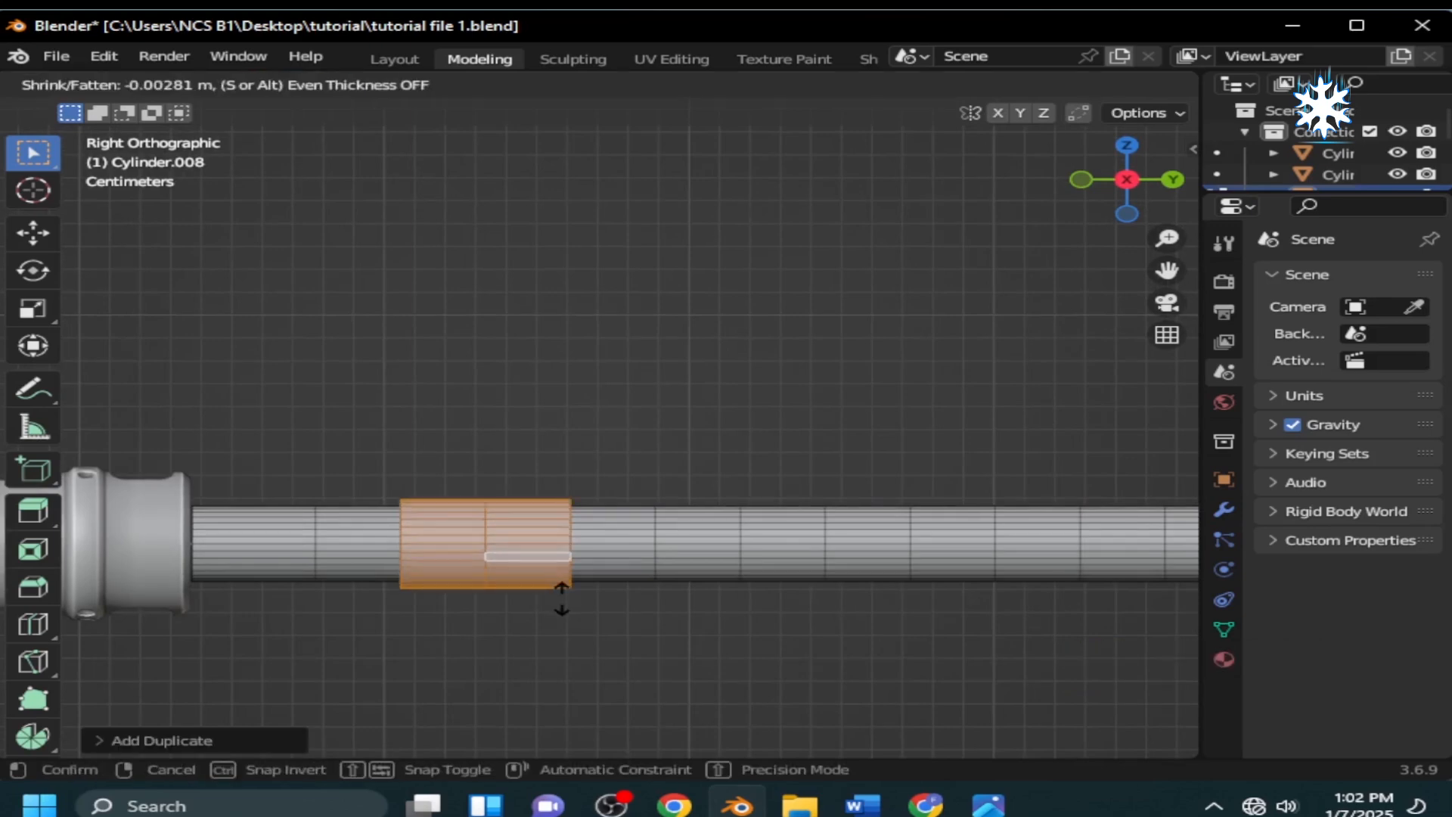
left_click(561, 600)
middle_click_drag(561, 600, 764, 617)
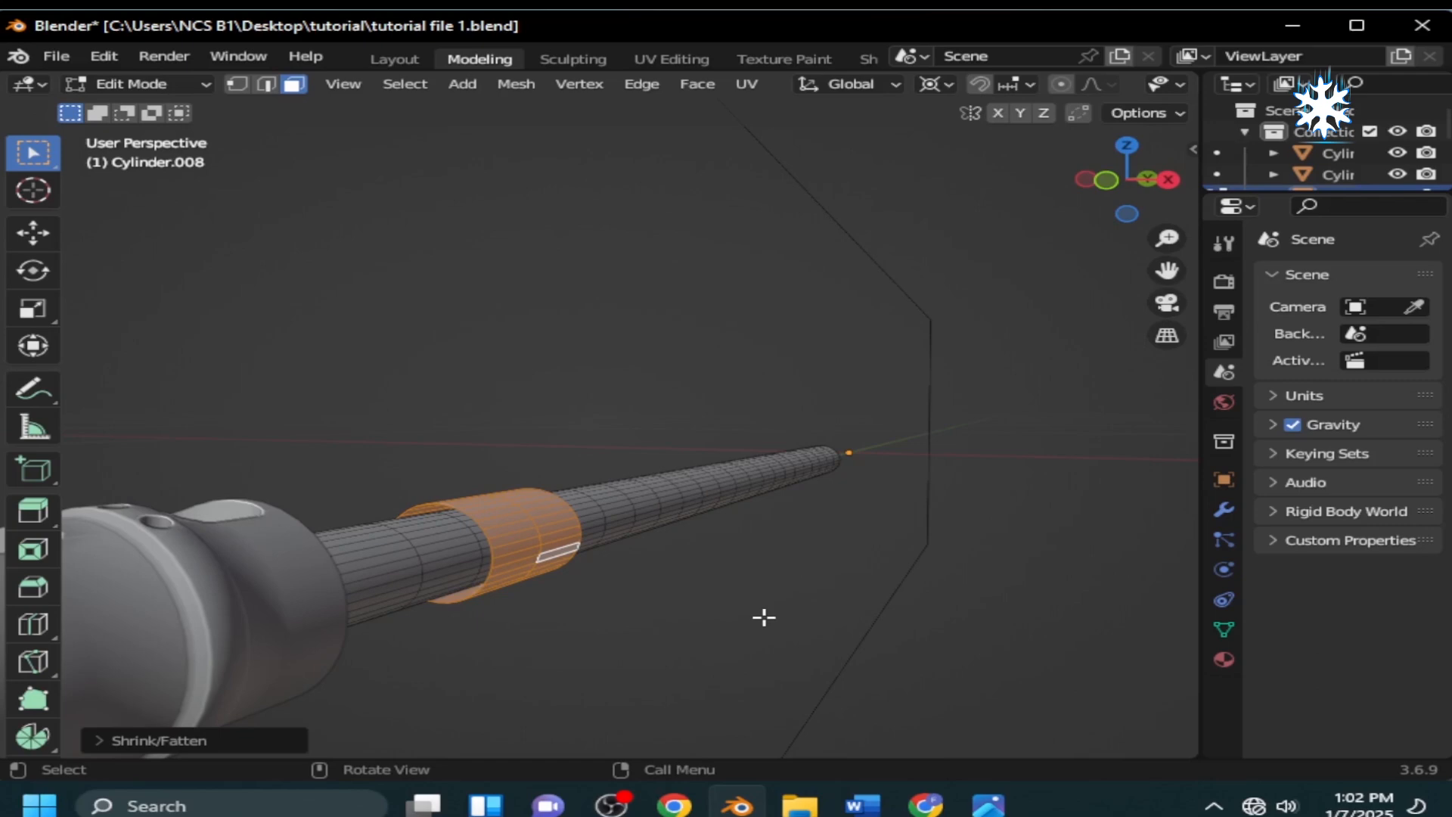
Extrude the sleeve to give it thickness and shrink its rim inward toward the tube by about 0.0036 m.
key("e")
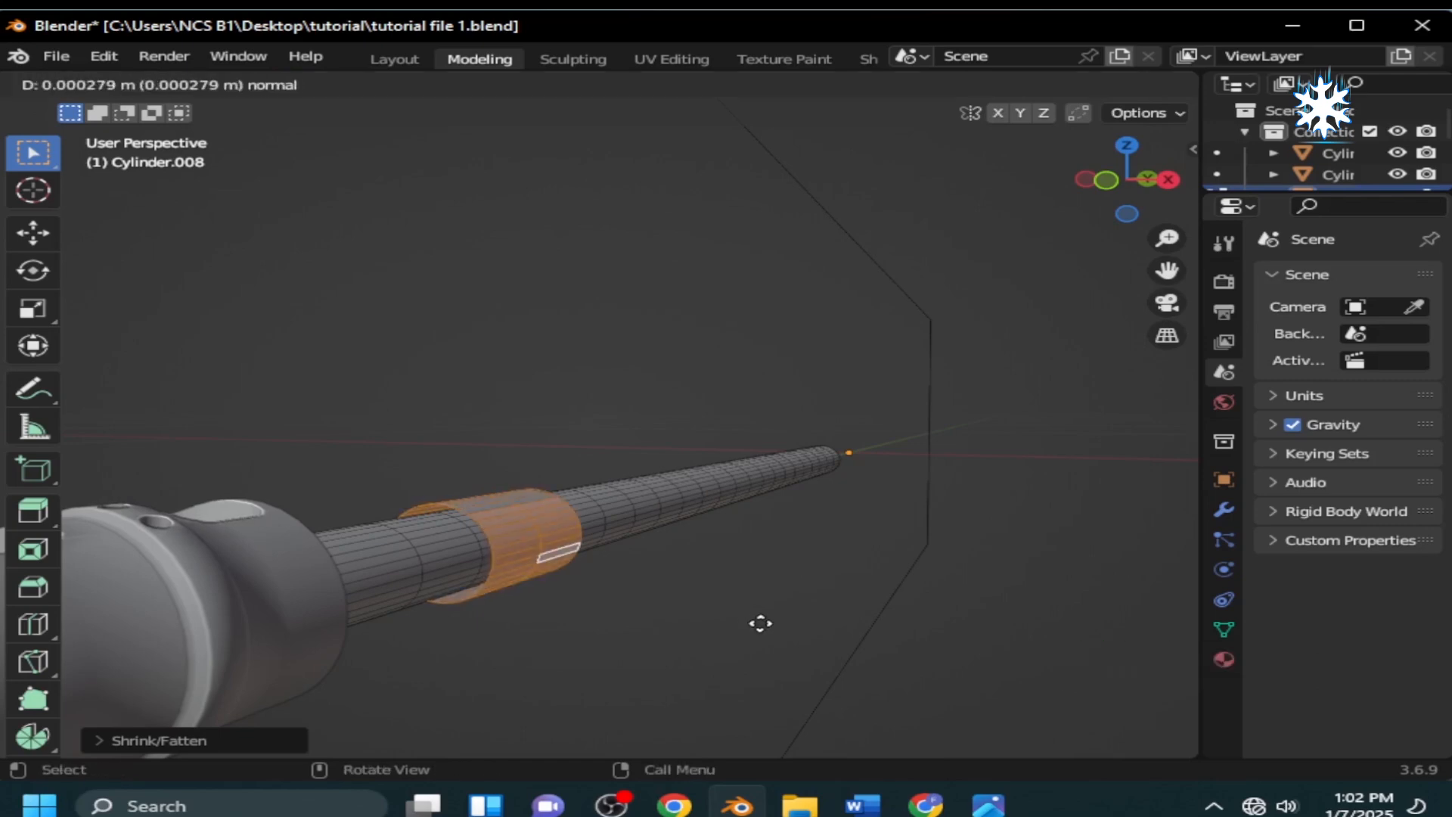
left_click(760, 623)
key("alt+s")
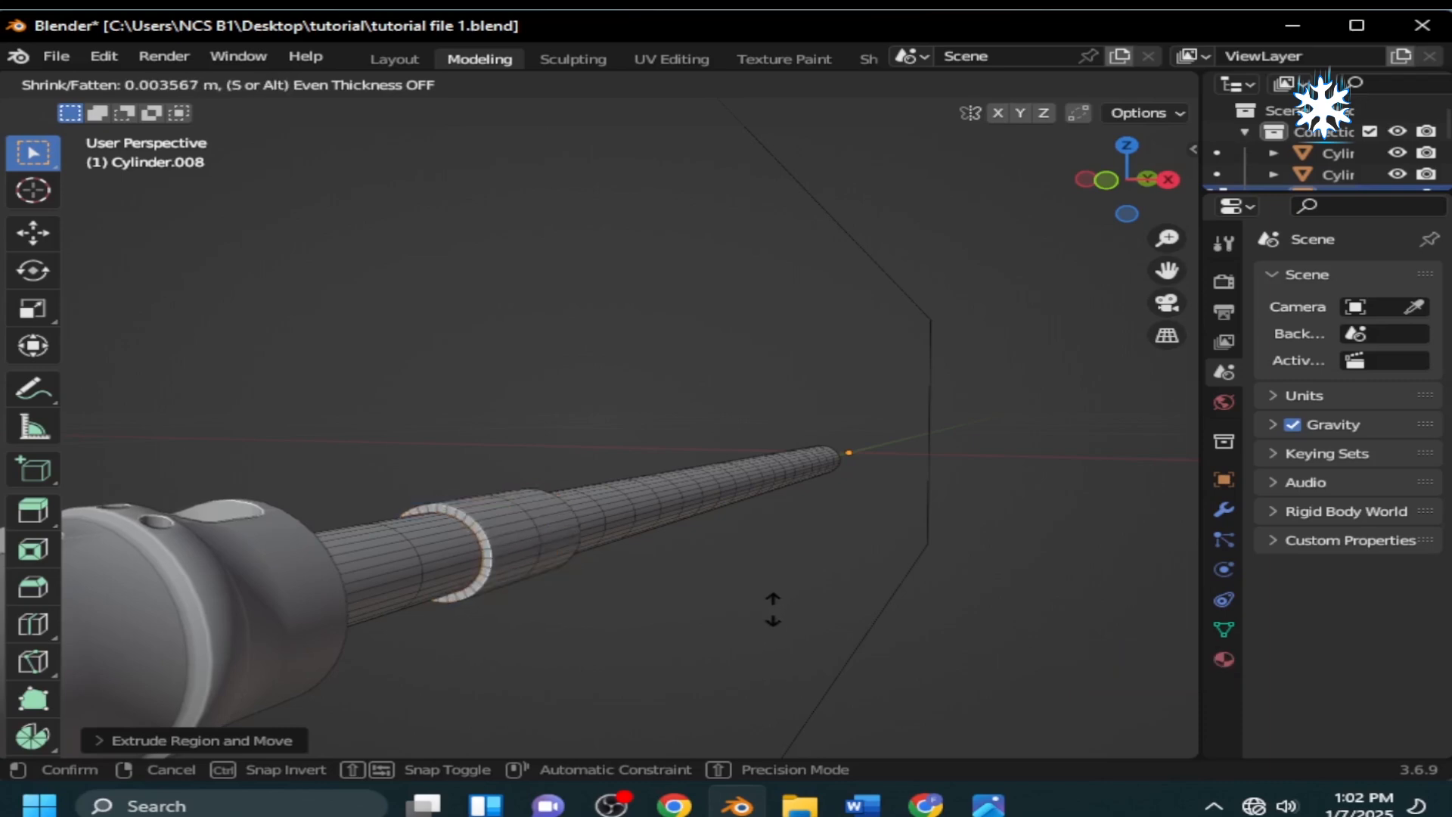
left_click(773, 612)
Change the pivot point and scale the sleeve's inner end rims apart along Y to taper both ends.
key("period")
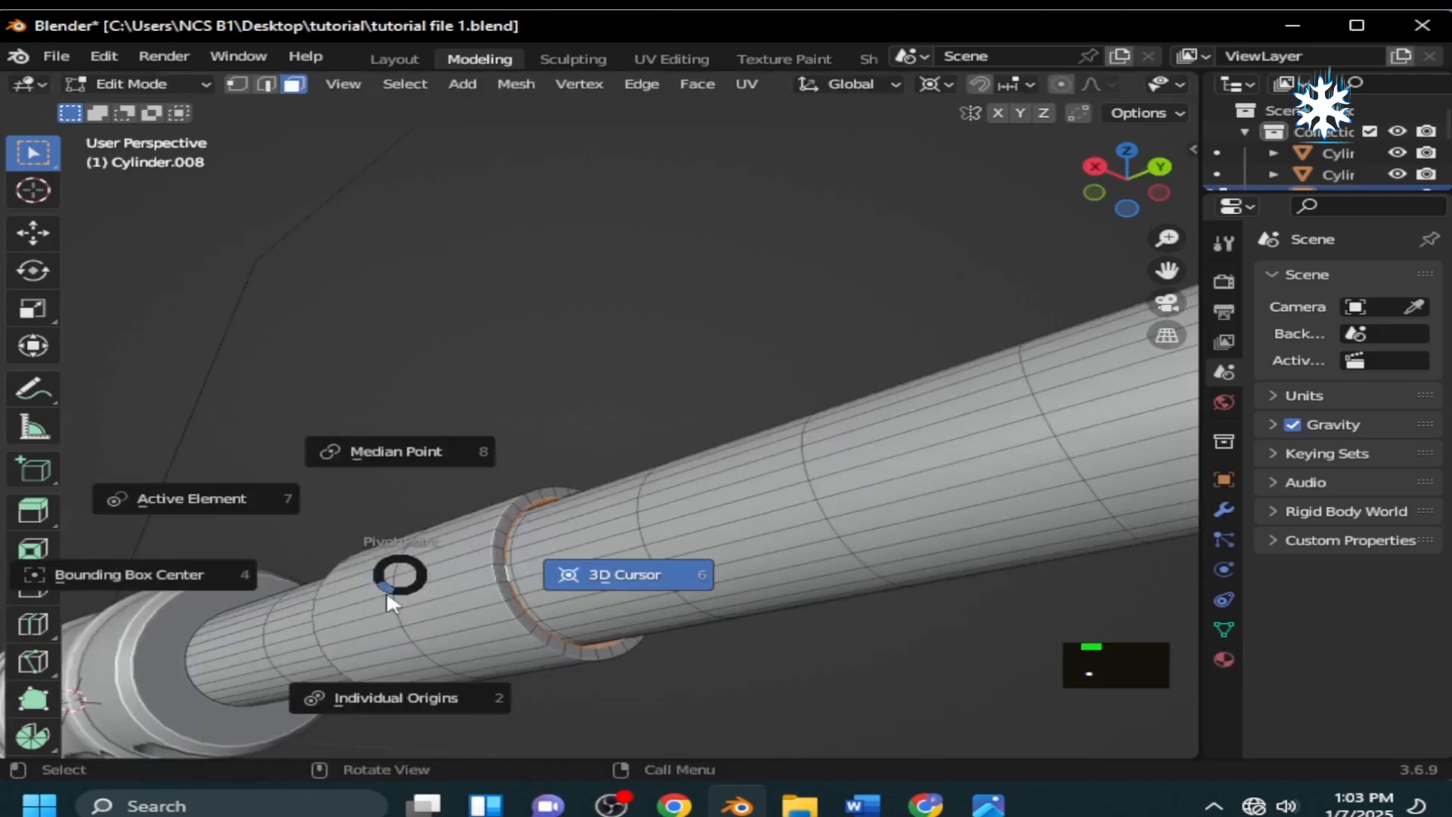
left_click(447, 662)
key("s")
key("y")
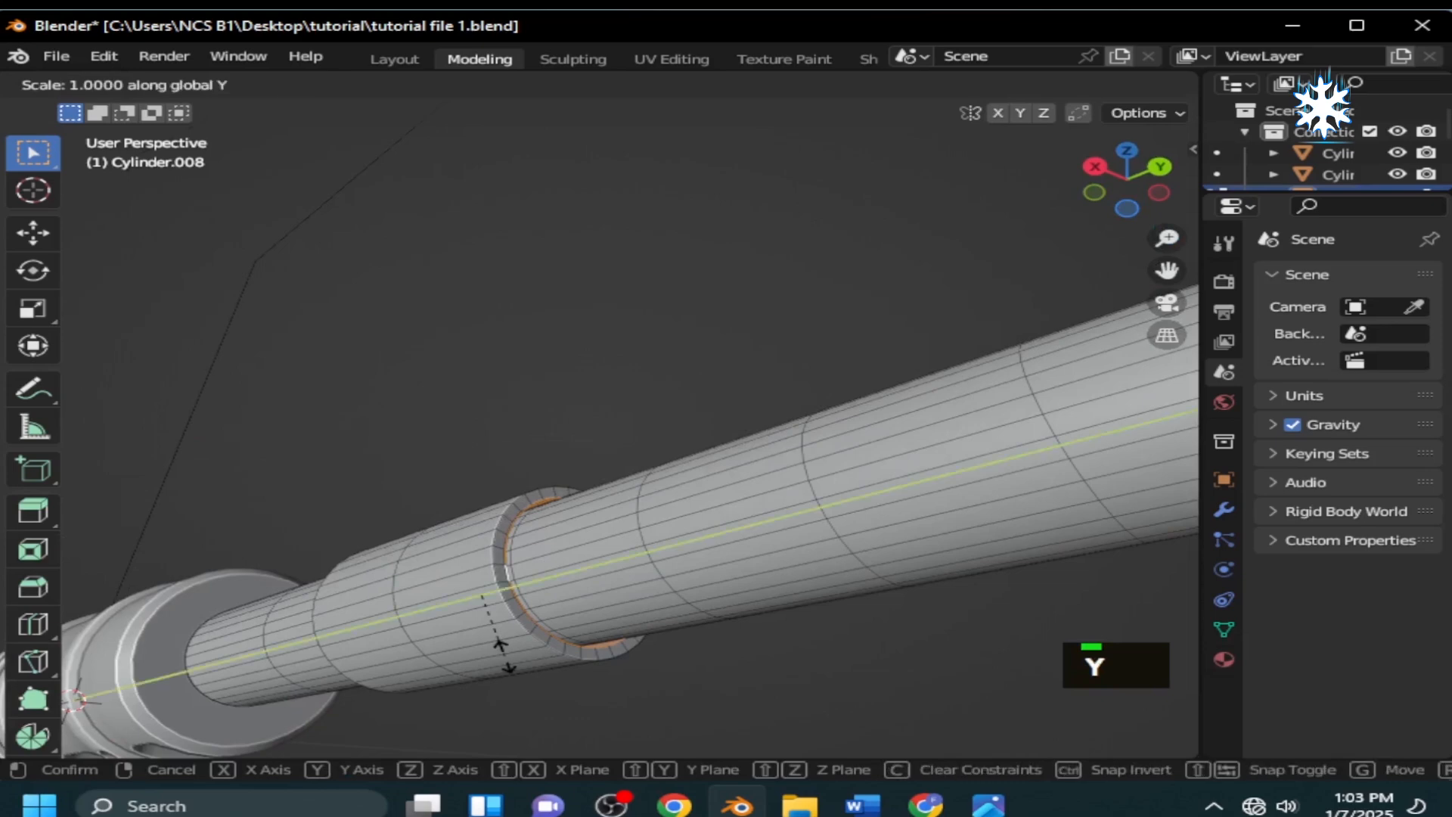
left_click(511, 669)
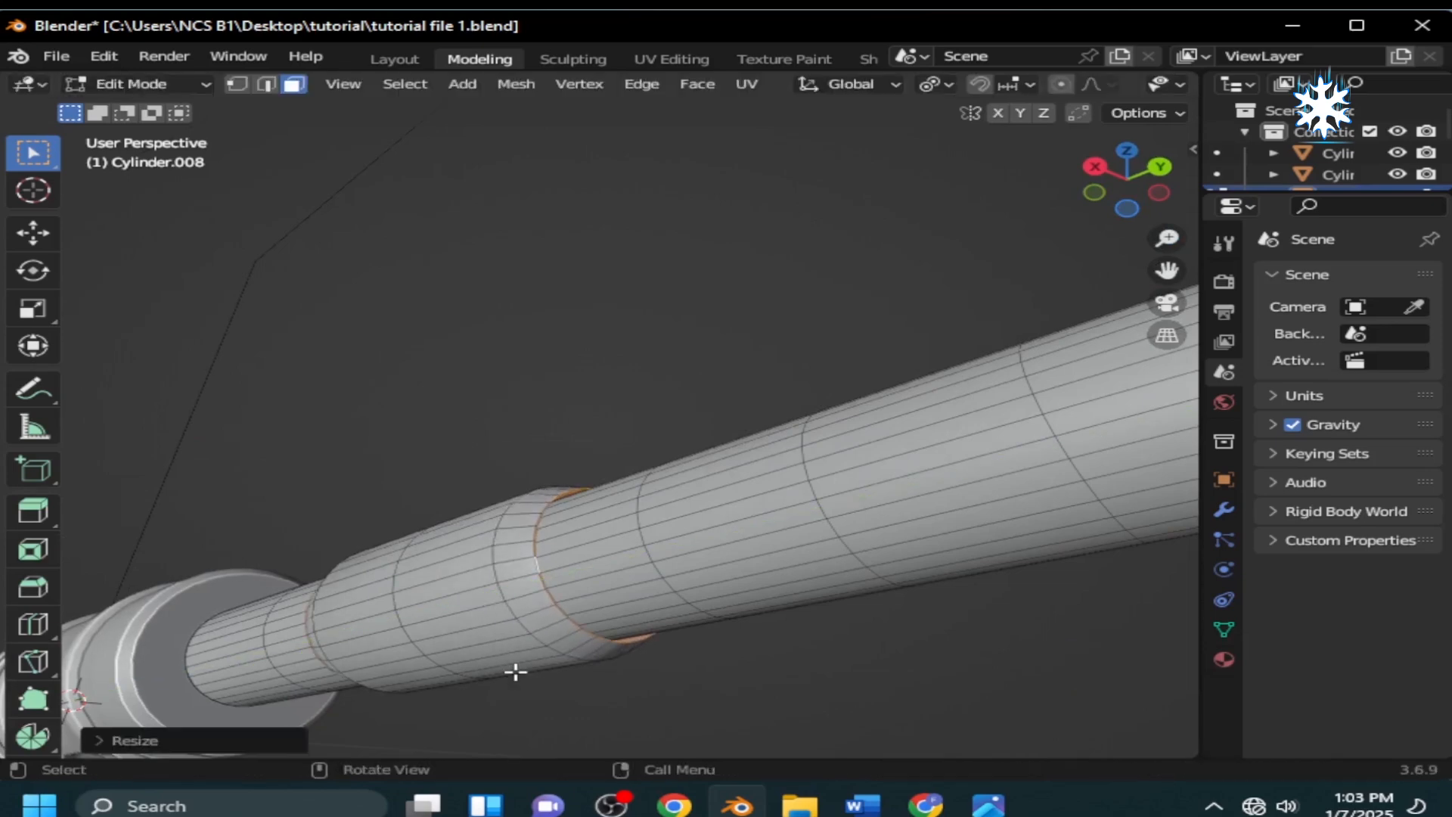
Duplicate the whole tapered sleeve and place the copy about 0.24 m farther along the tube on the Y axis.
middle_click_drag(512, 671, 742, 611)
scroll(616, 606, "down", 4)
middle_click_drag(605, 604, 271, 579, "shift")
scroll(681, 612, "down", 4)
key("l")
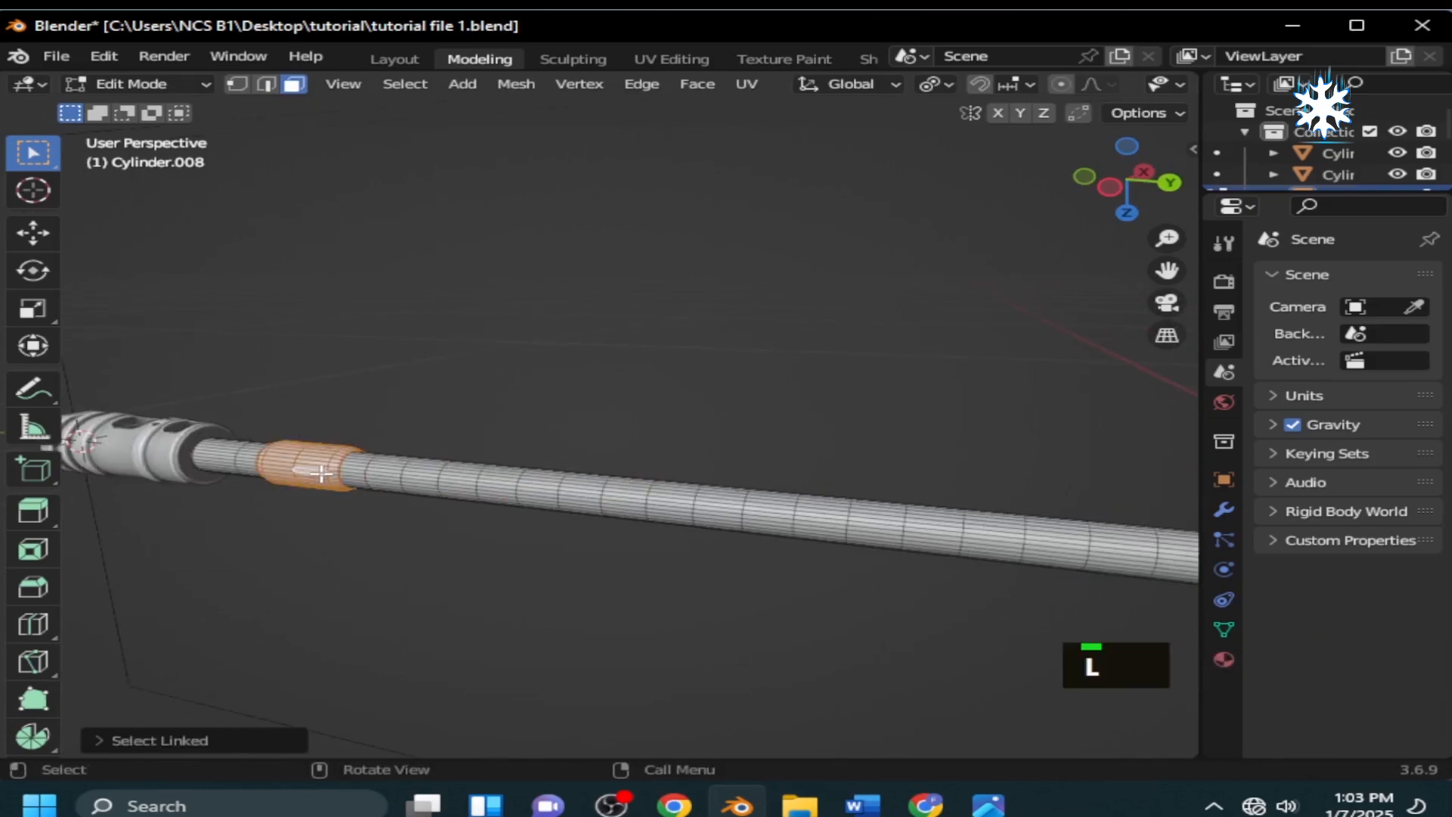
key("shift+d")
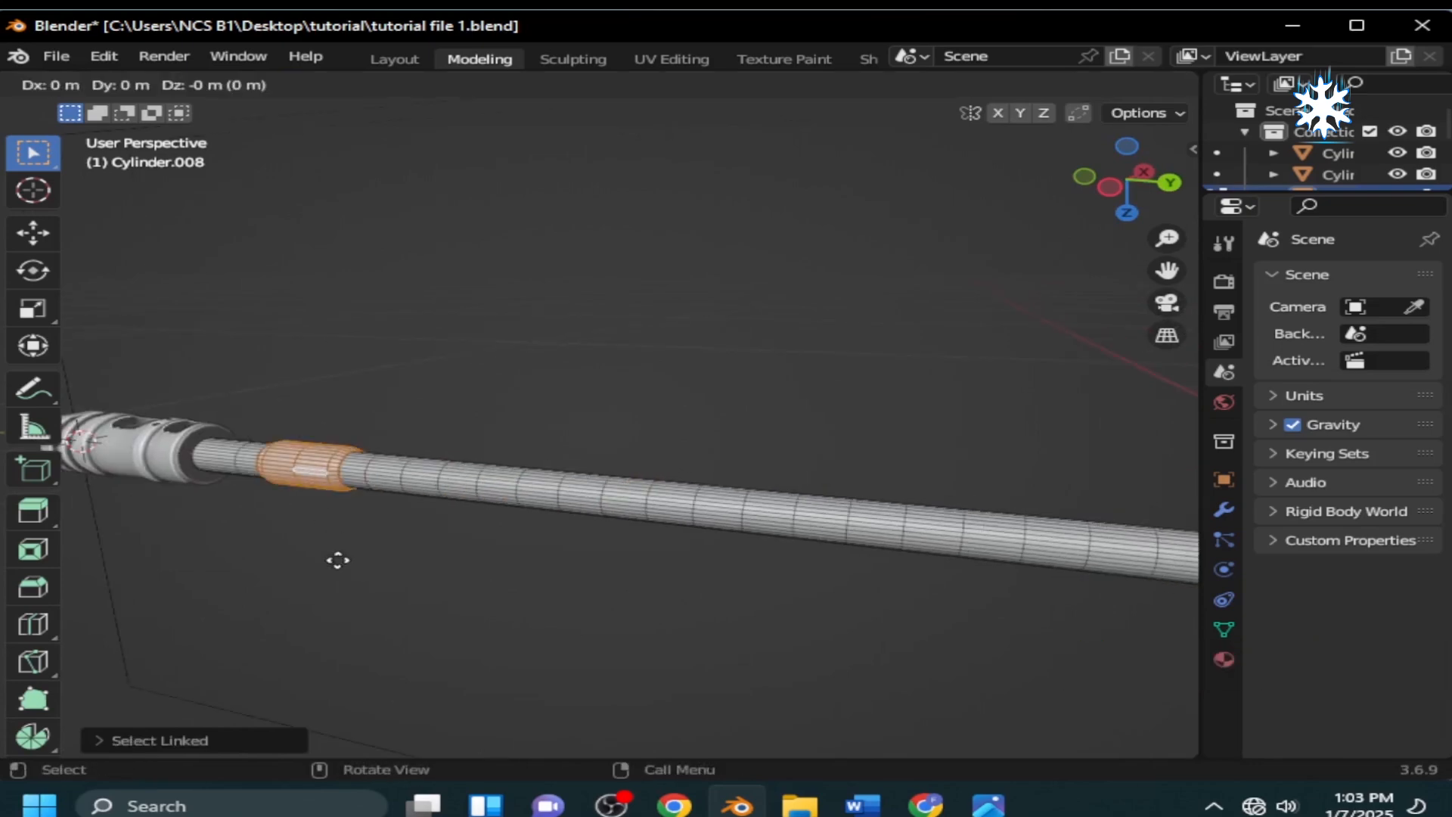
key("y")
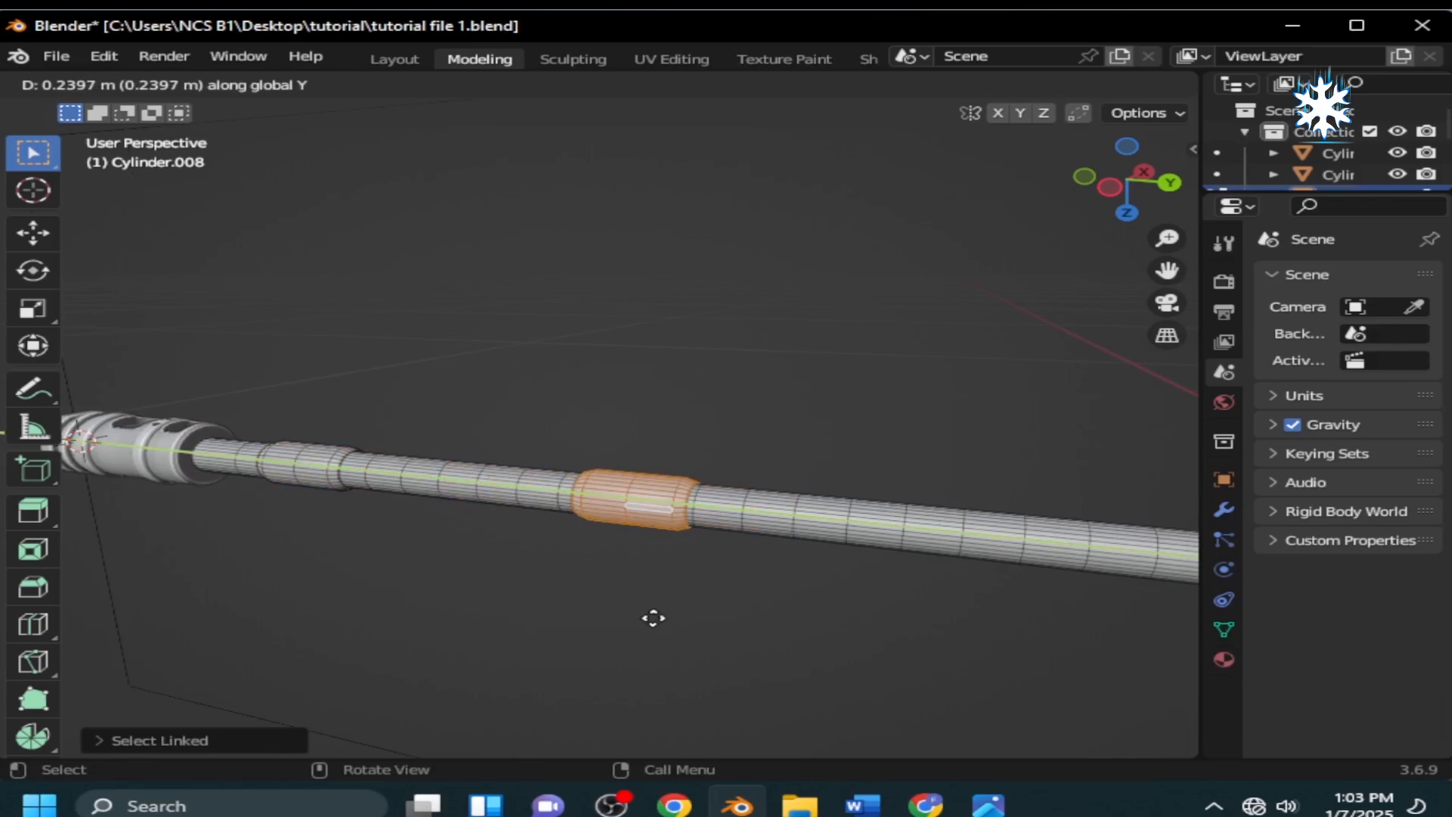
left_click(651, 617)
Select the block of upper faces, eight columns by two rows, on the duplicated sleeve and extrude it upward into a tall raised block.
middle_click_drag(652, 617, 479, 371)
key("KP_7")
scroll(637, 618, "up", 8)
scroll(655, 547, "up", 5)
left_click(430, 345)
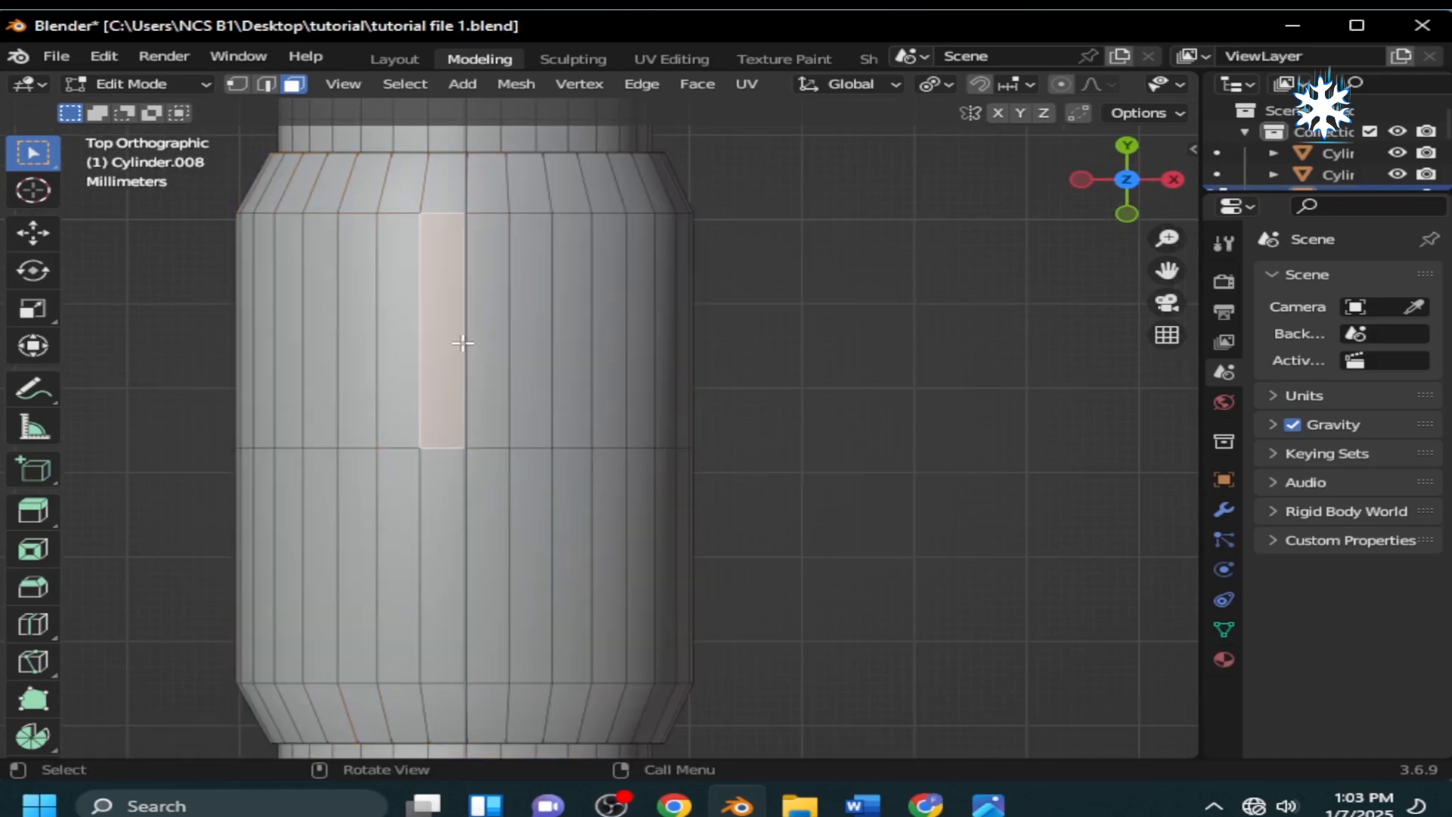
left_click(473, 427, "shift")
left_click(431, 499, "shift")
left_click(497, 499, "shift")
left_click(534, 375, "shift")
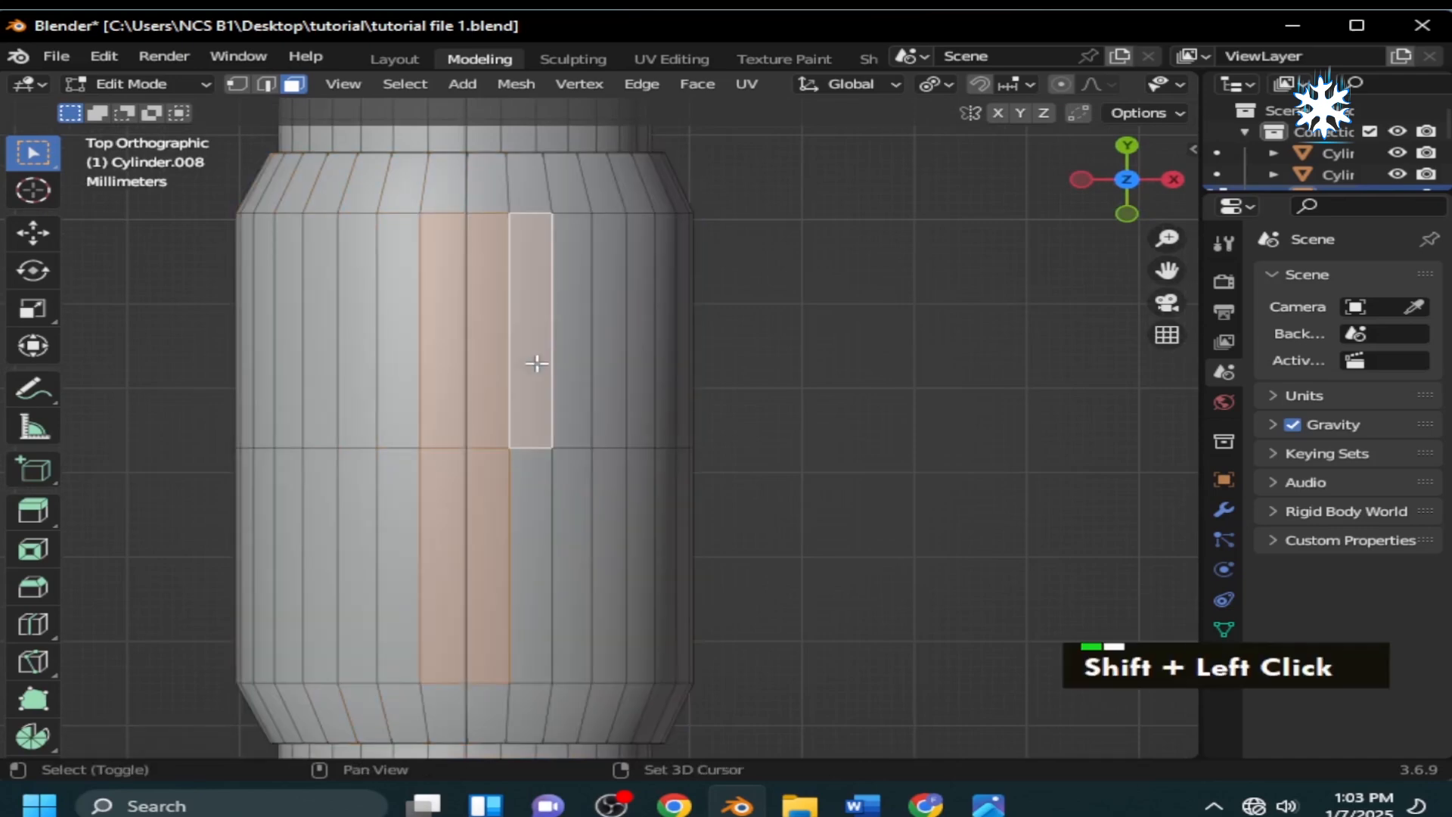
left_click(562, 423, "shift")
left_click(539, 512, "shift")
left_click(559, 511, "shift")
left_click(605, 500, "shift")
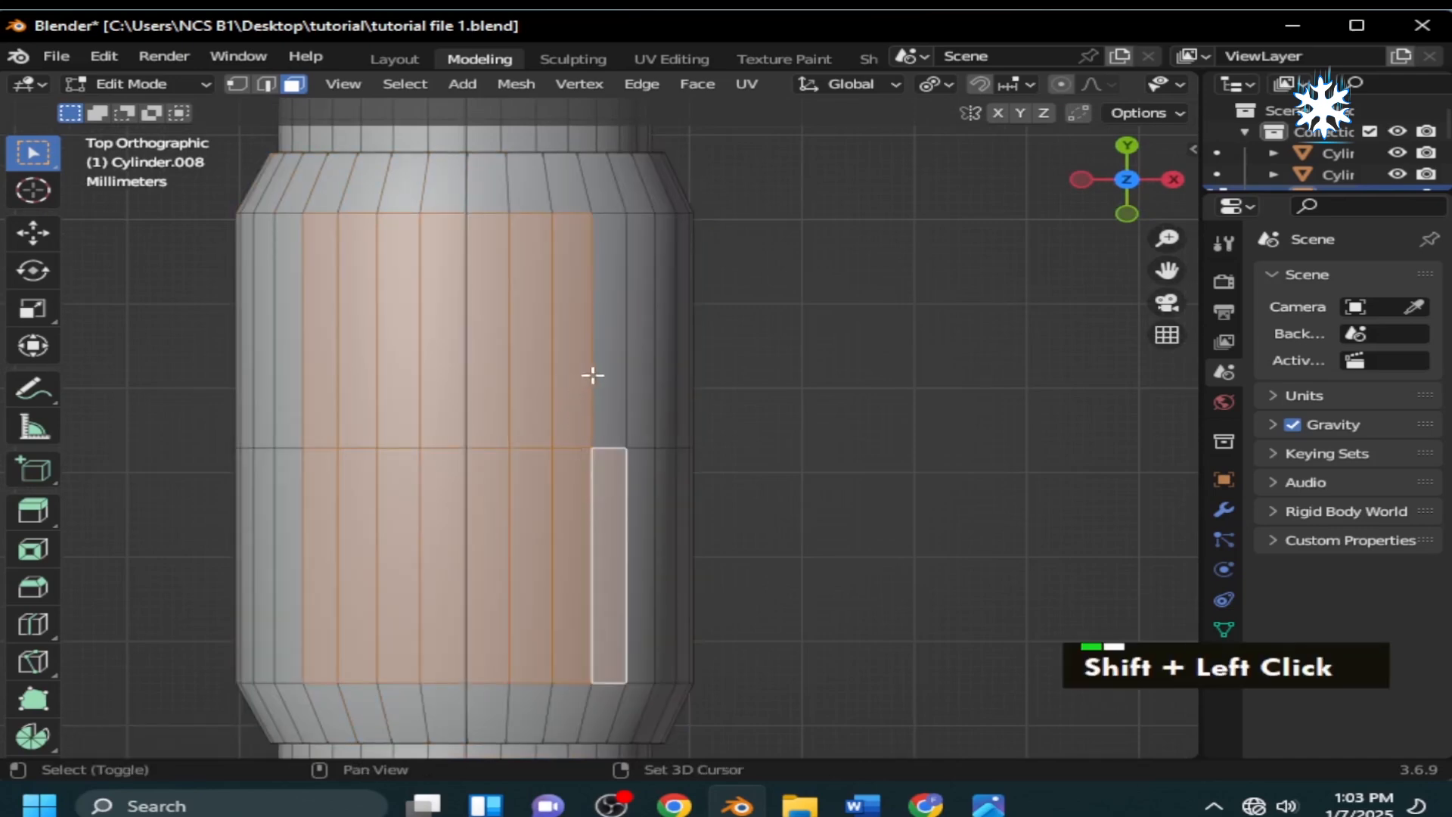
left_click(613, 379, "shift")
scroll(622, 444, "down", 2)
middle_click_drag(622, 444, 729, 512)
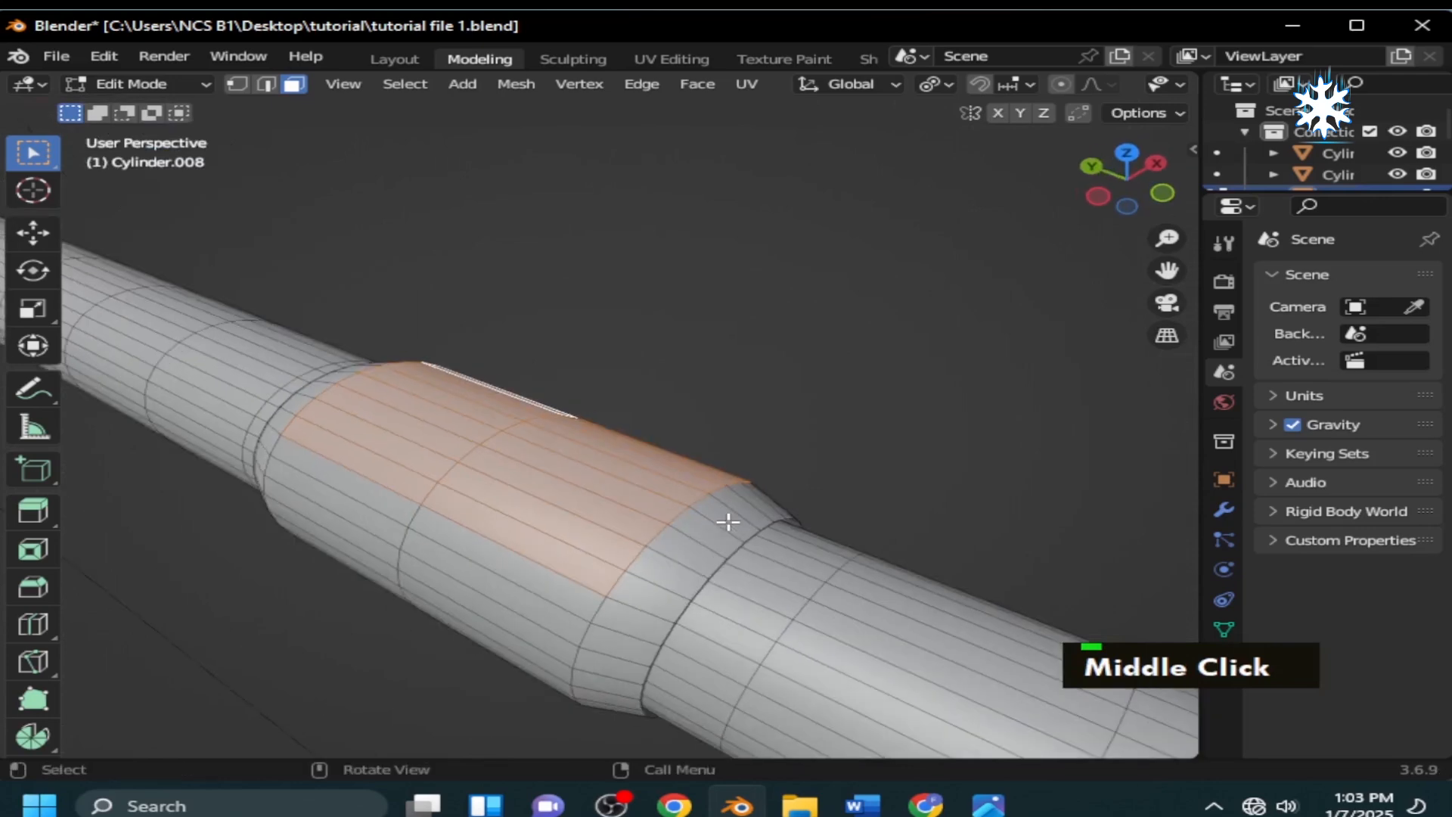
key("KP_3")
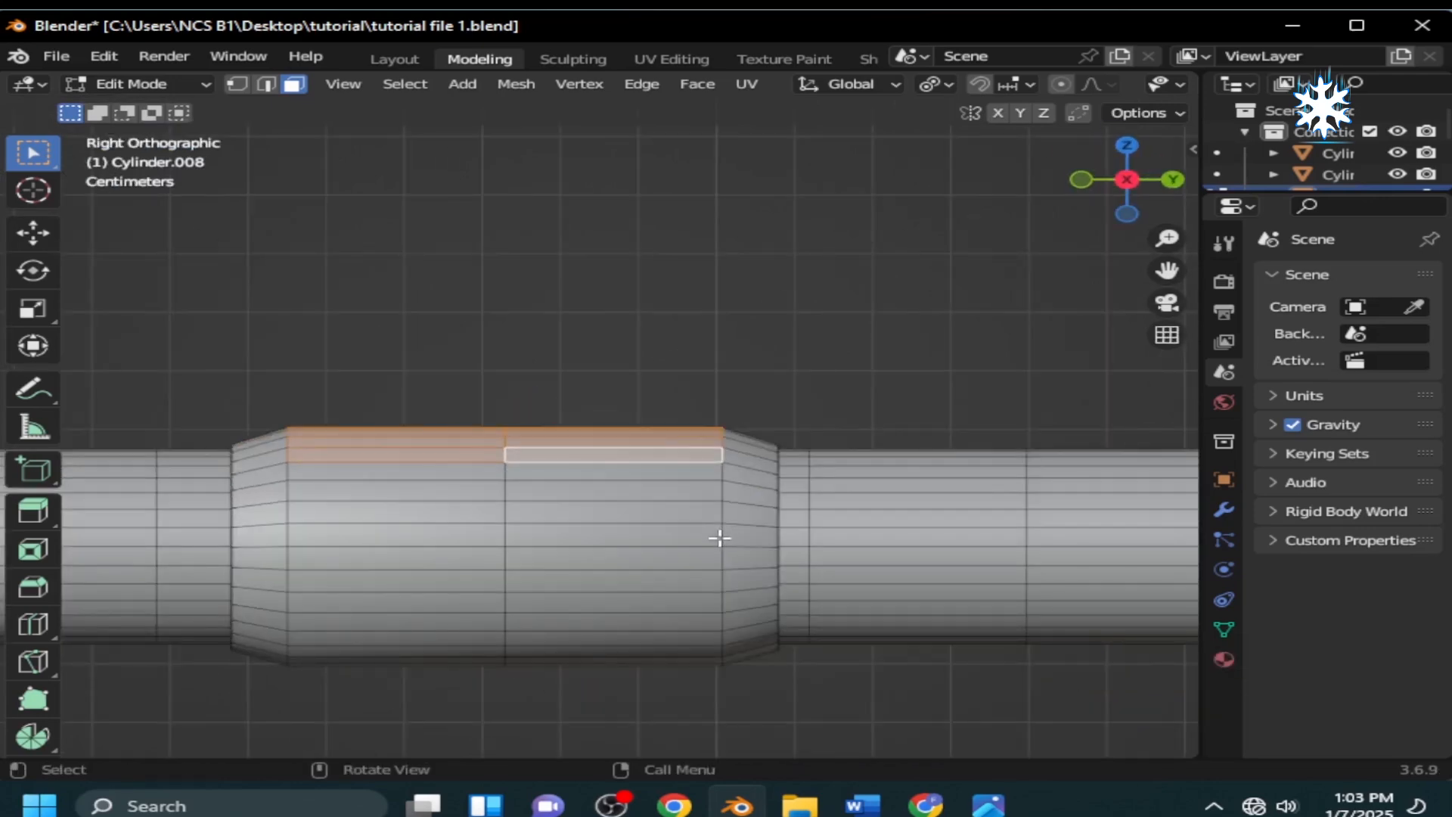
key("e")
left_click(709, 410)
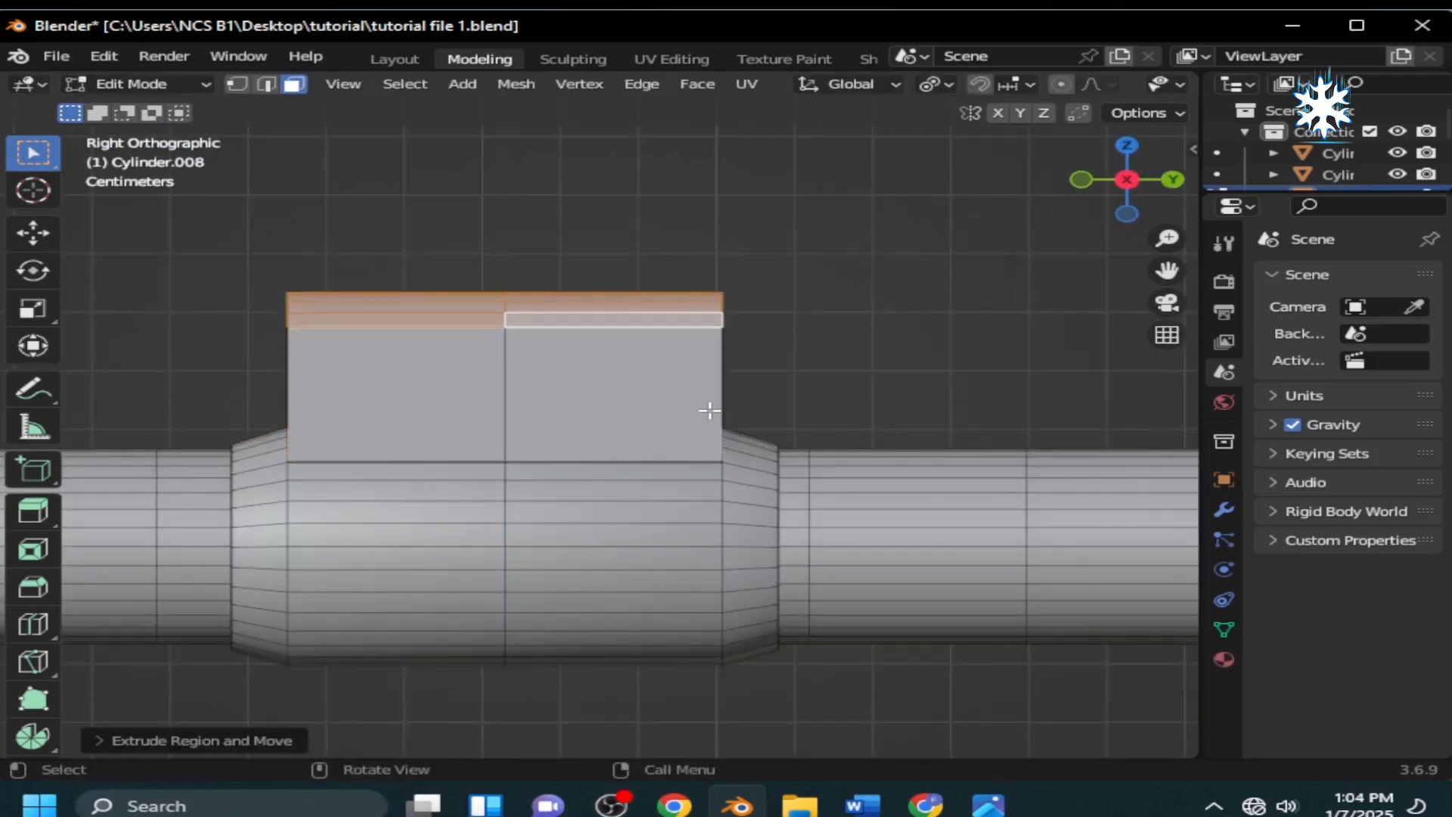
Add three evenly spaced horizontal loop cuts around the sides of the raised block.
middle_click_drag(709, 410, 739, 525)
scroll(636, 542, "down", 3)
middle_click_drag(635, 541, 583, 557)
scroll(583, 558, "up", 3)
key("ctrl+r")
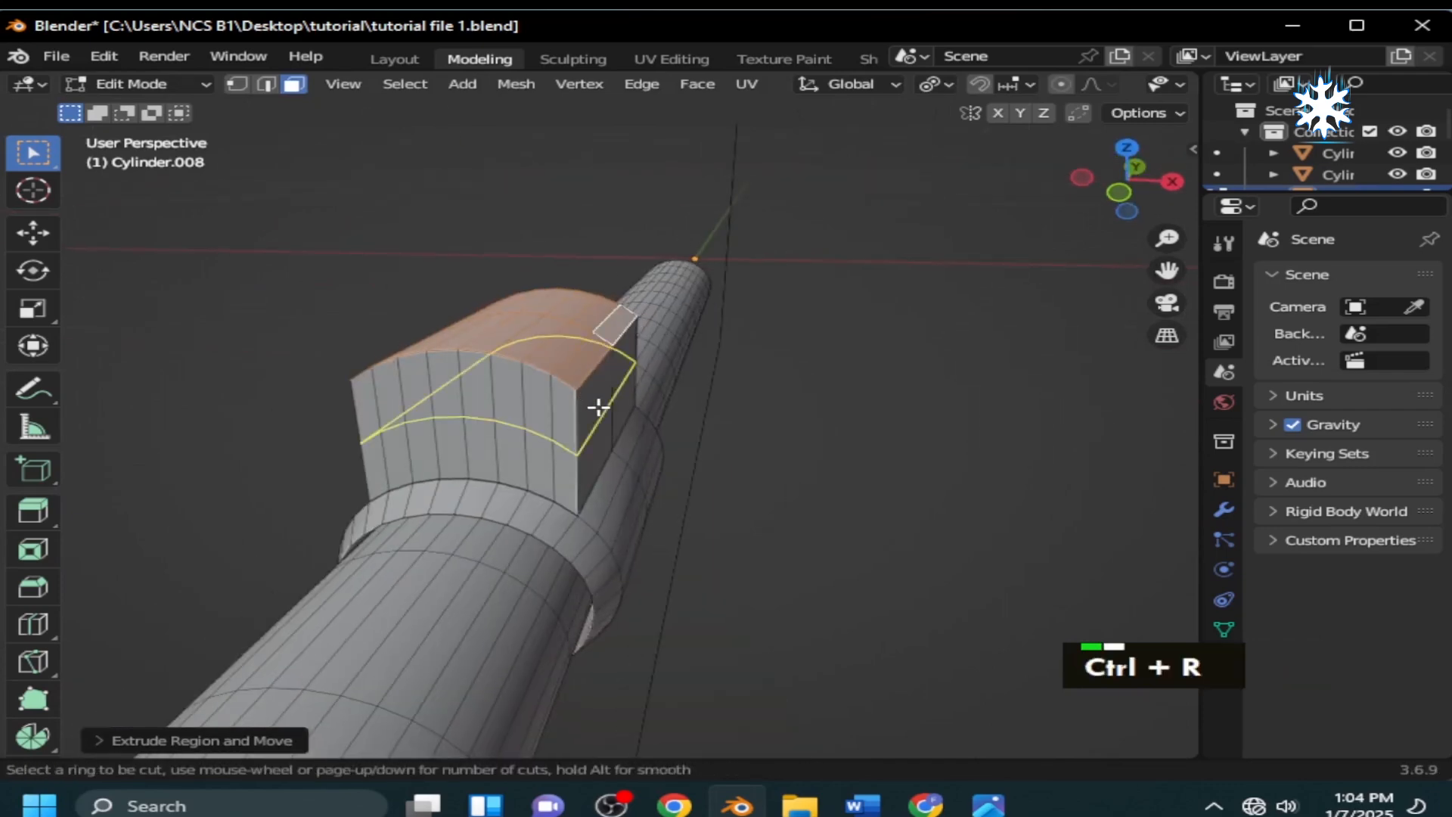
scroll(597, 407, "up", 2)
left_click(597, 406)
right_click(719, 525)
Select all curved top faces of the raised block and scale them narrower along X so the sides stand nearly vertical.
middle_click_drag(719, 525, 342, 297)
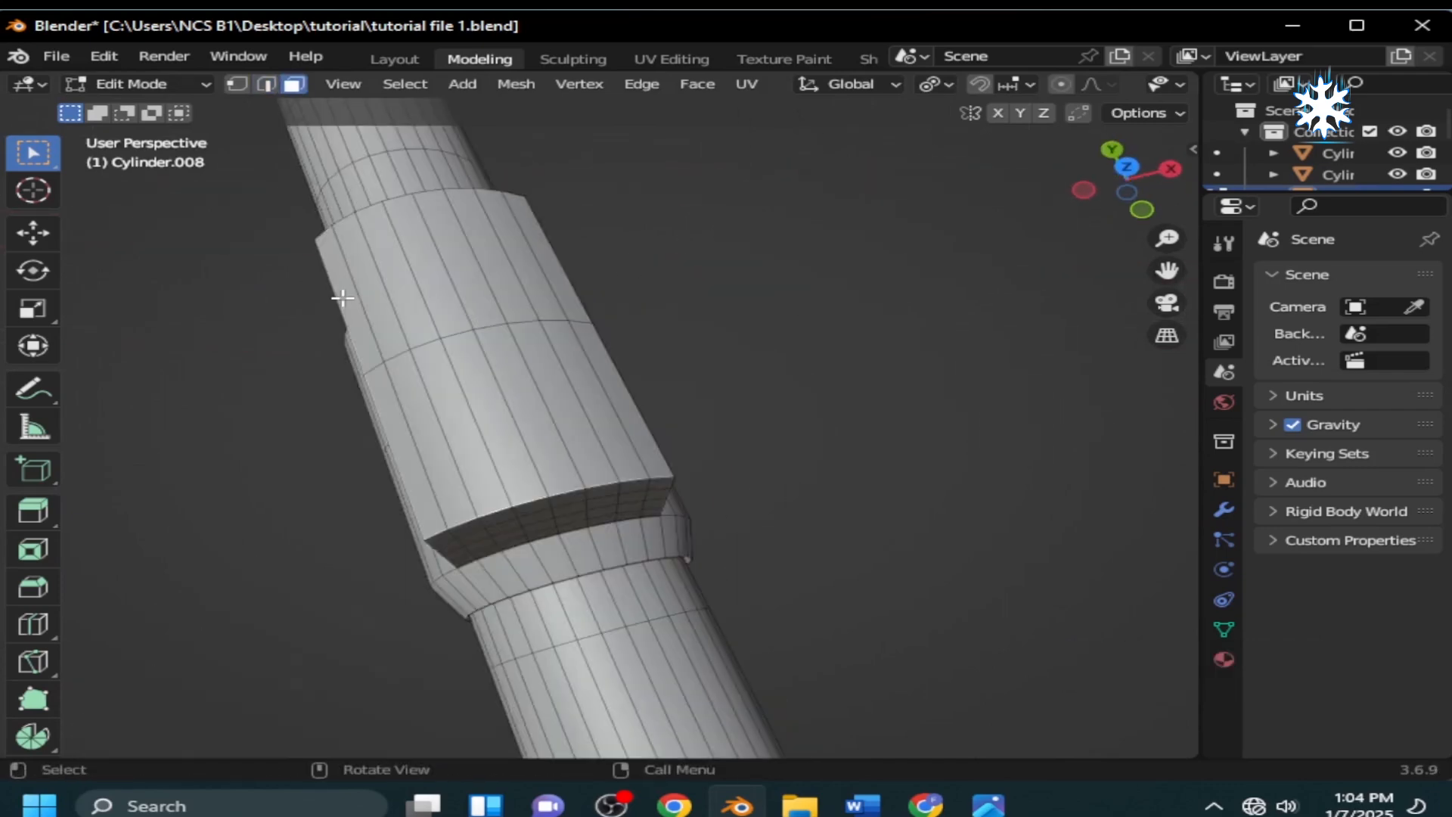
left_click(534, 256, "ctrl")
left_click(398, 432, "ctrl")
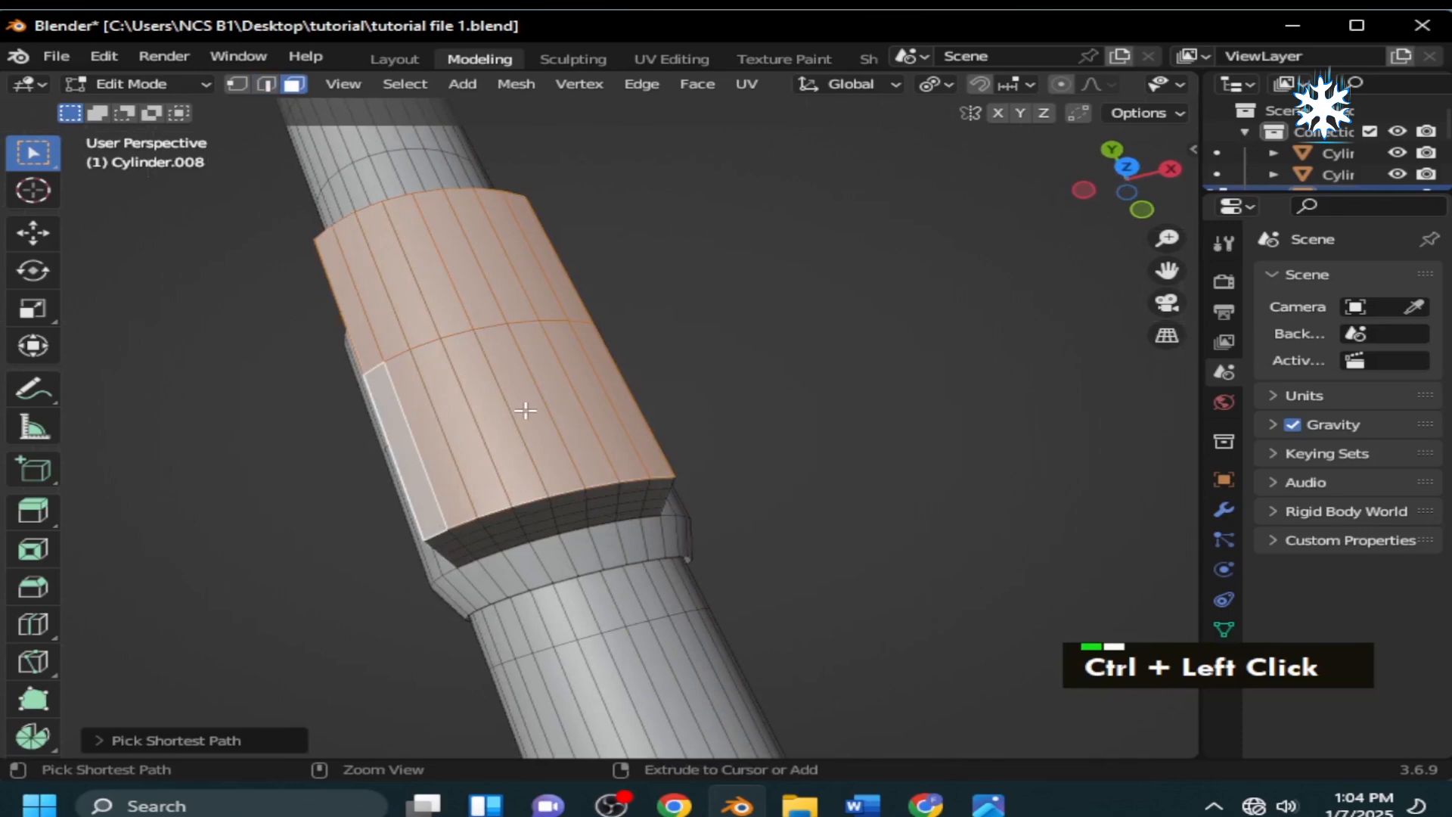
key("s")
key("x")
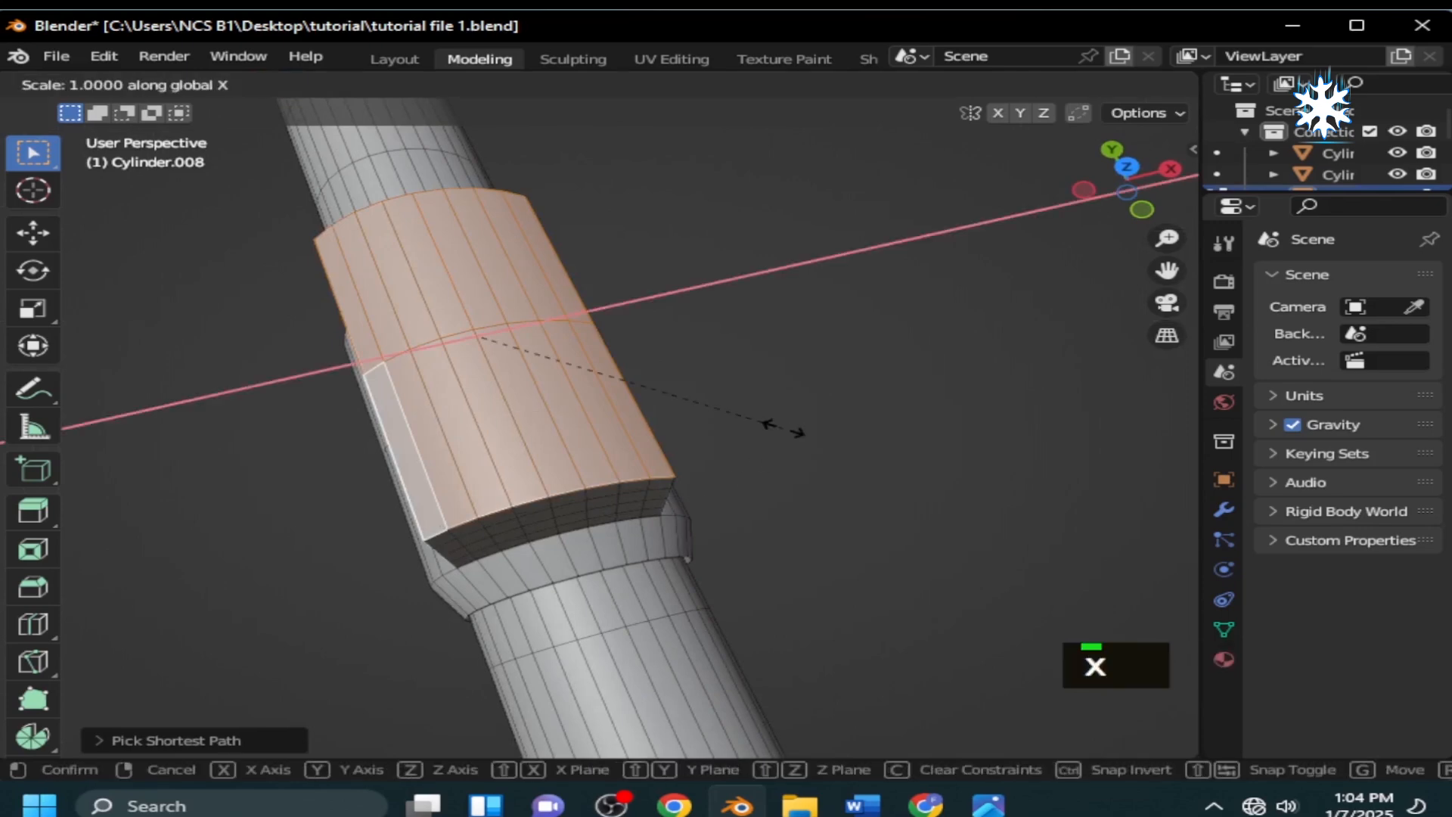
left_click(706, 437)
Slide the block's middle horizontal edge loop and add another centred loop between it and the loop above.
middle_click_drag(706, 438, 658, 401)
scroll(658, 402, "up", 5)
key("g")
key("g")
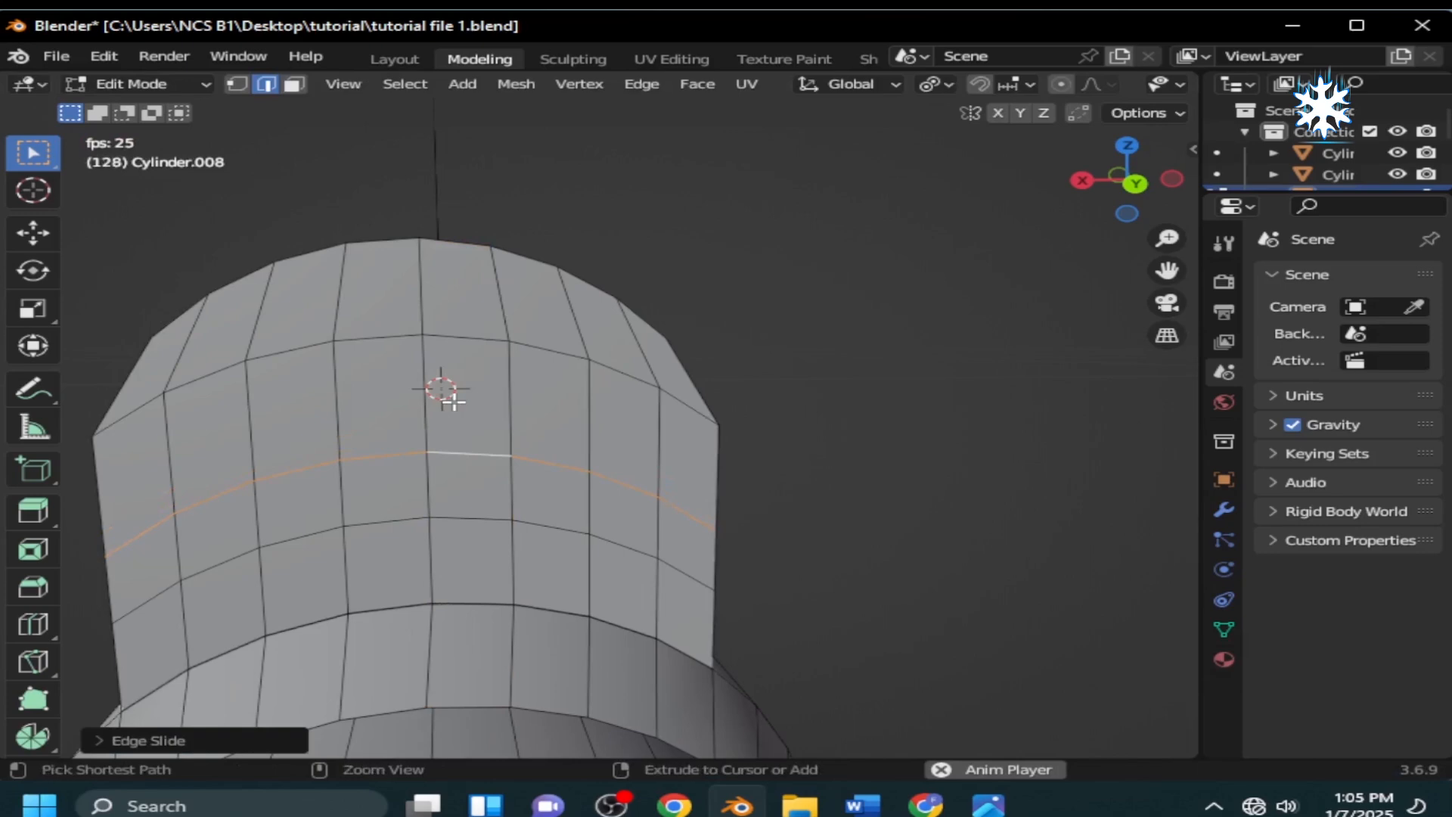
key("ctrl+r")
left_click(442, 390)
right_click(447, 391)
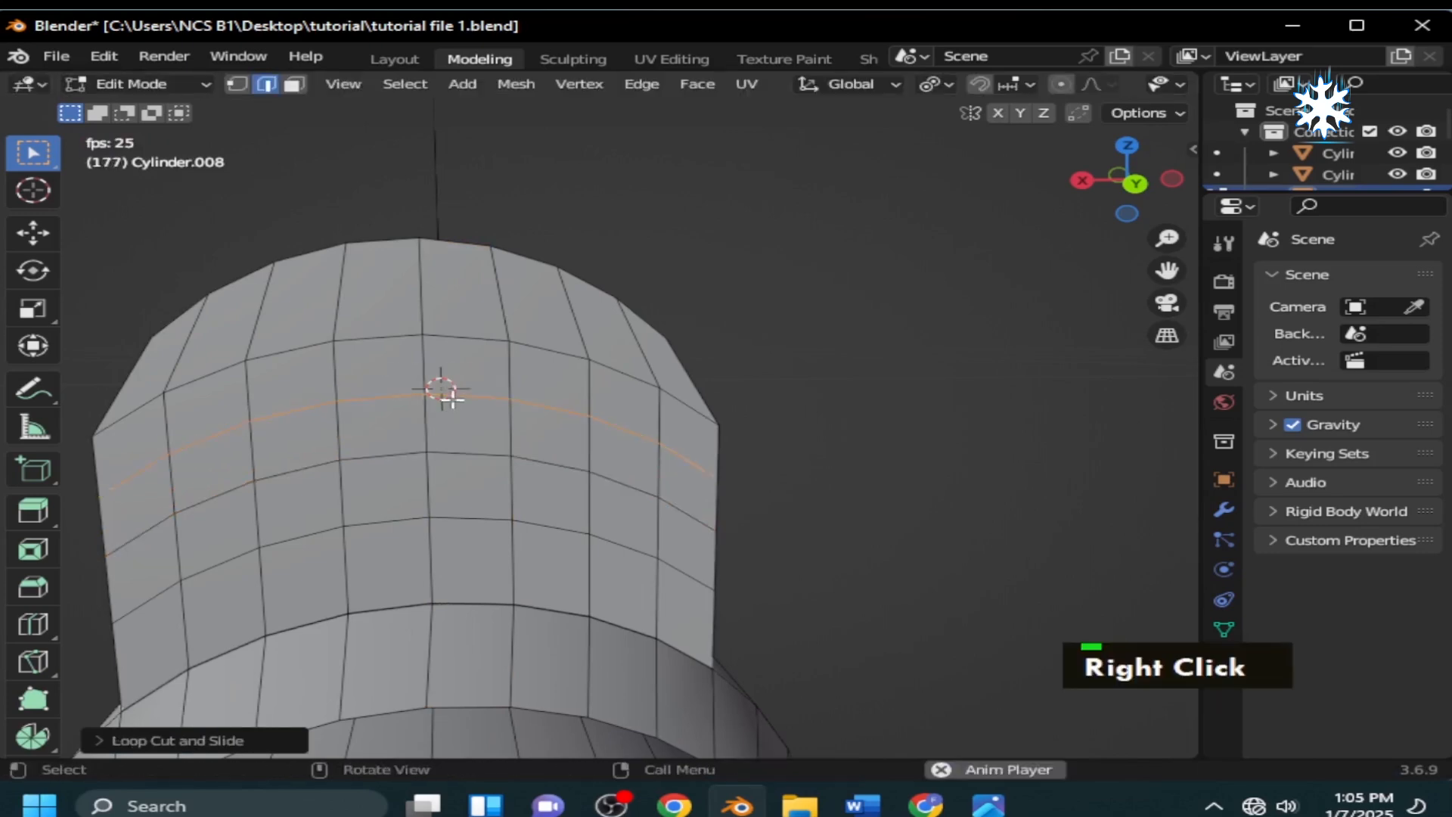
Add two centred vertical loop cuts through the block, one on each side of its middle edge.
key("ctrl+r")
left_click(482, 432)
right_click(482, 432)
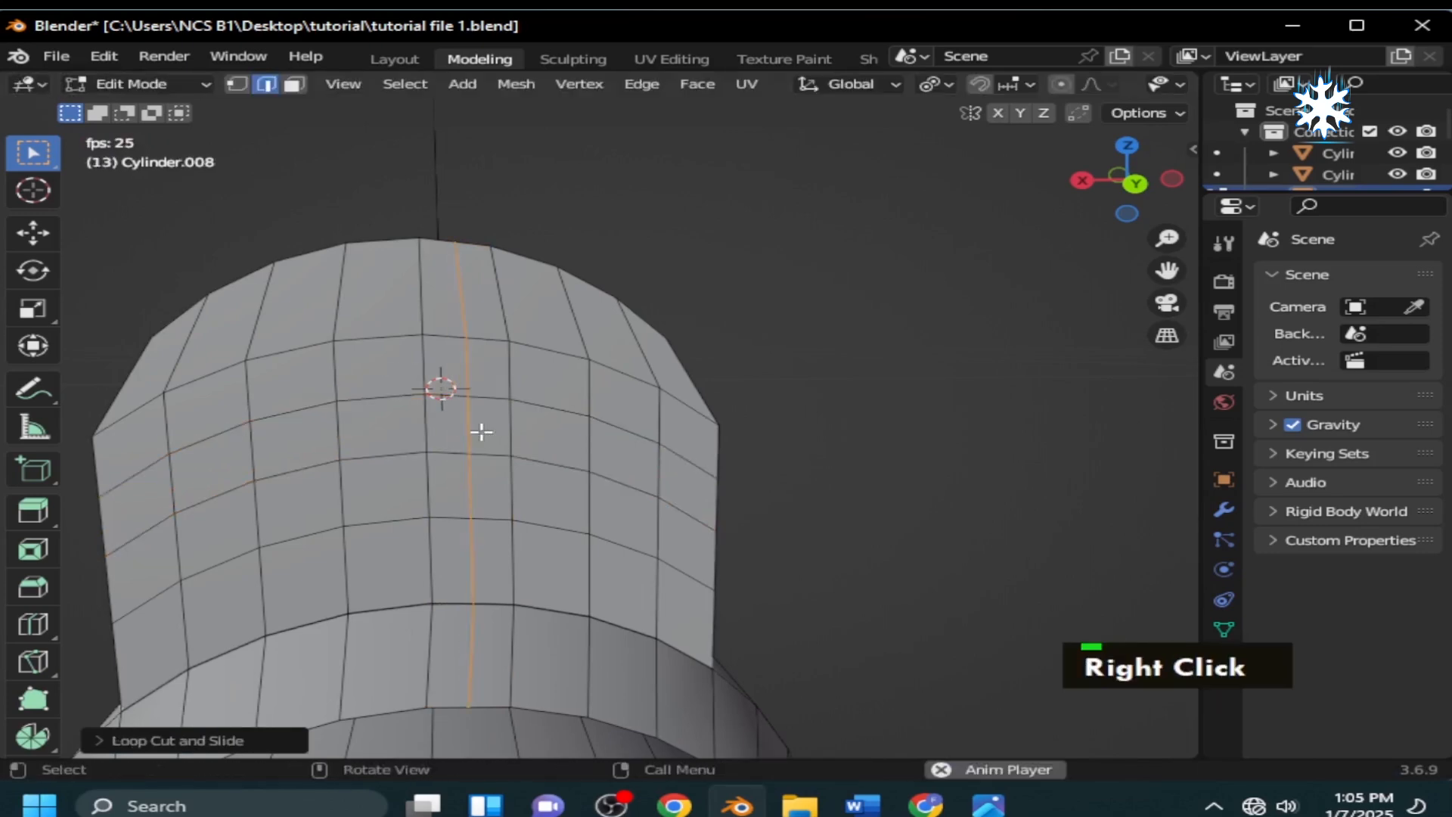
key("ctrl+r")
left_click(399, 447)
right_click(480, 452)
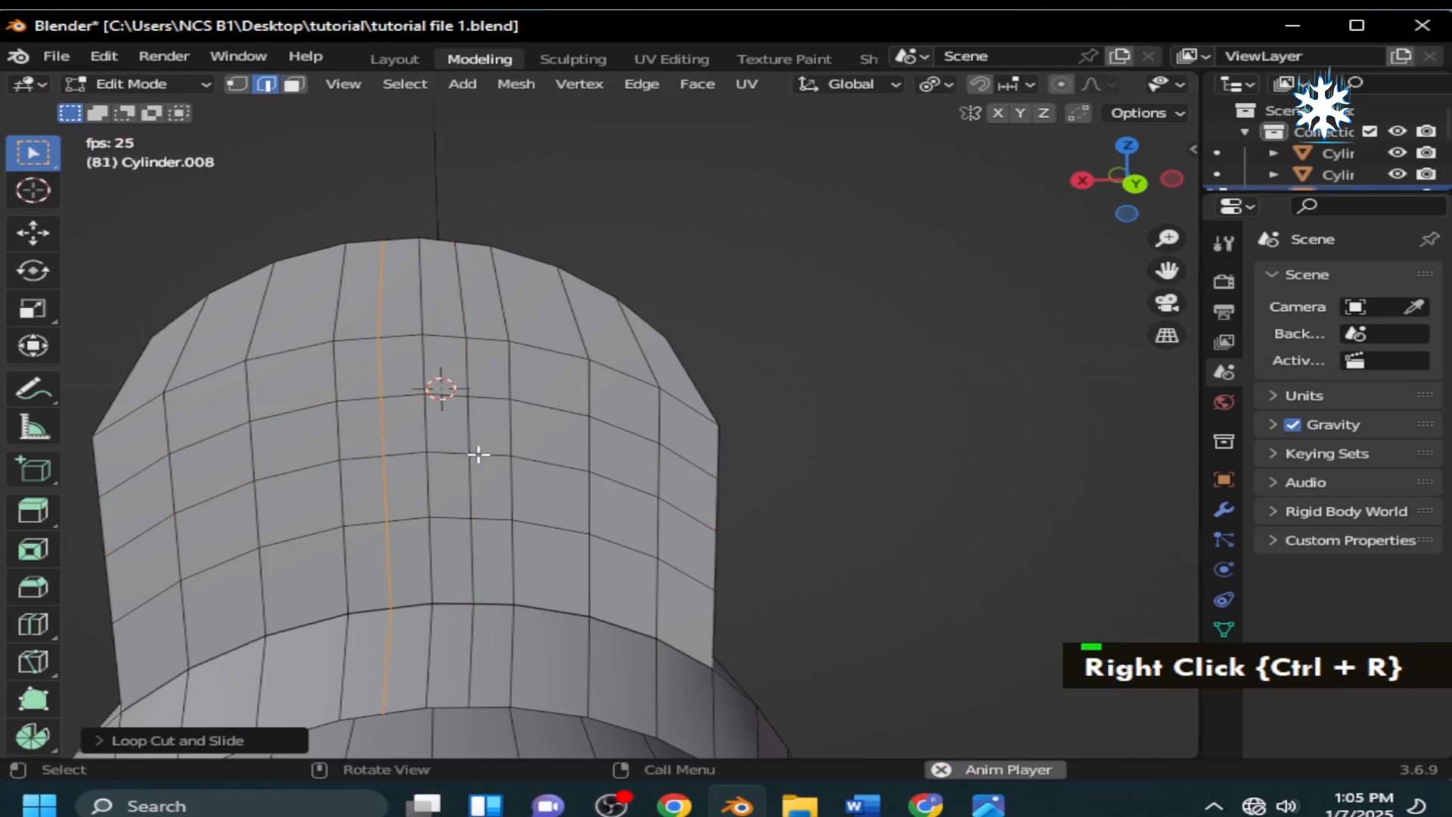
Select the patch of faces, four columns by two rows, on the block's end and shape it into a circle with LoopTools.
middle_click_drag(509, 532, 530, 508)
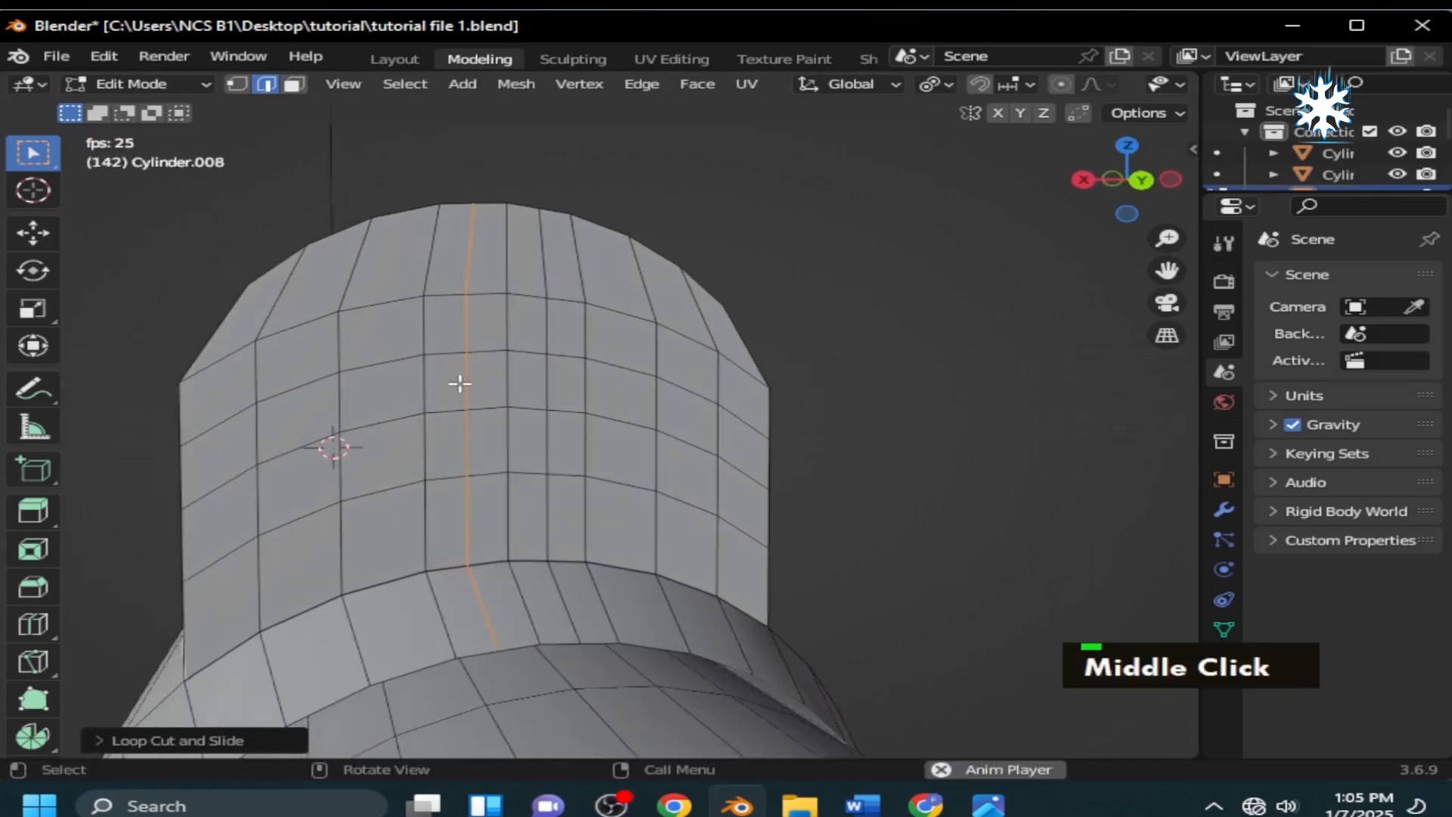
left_click_drag(454, 373, 536, 413)
key("3")
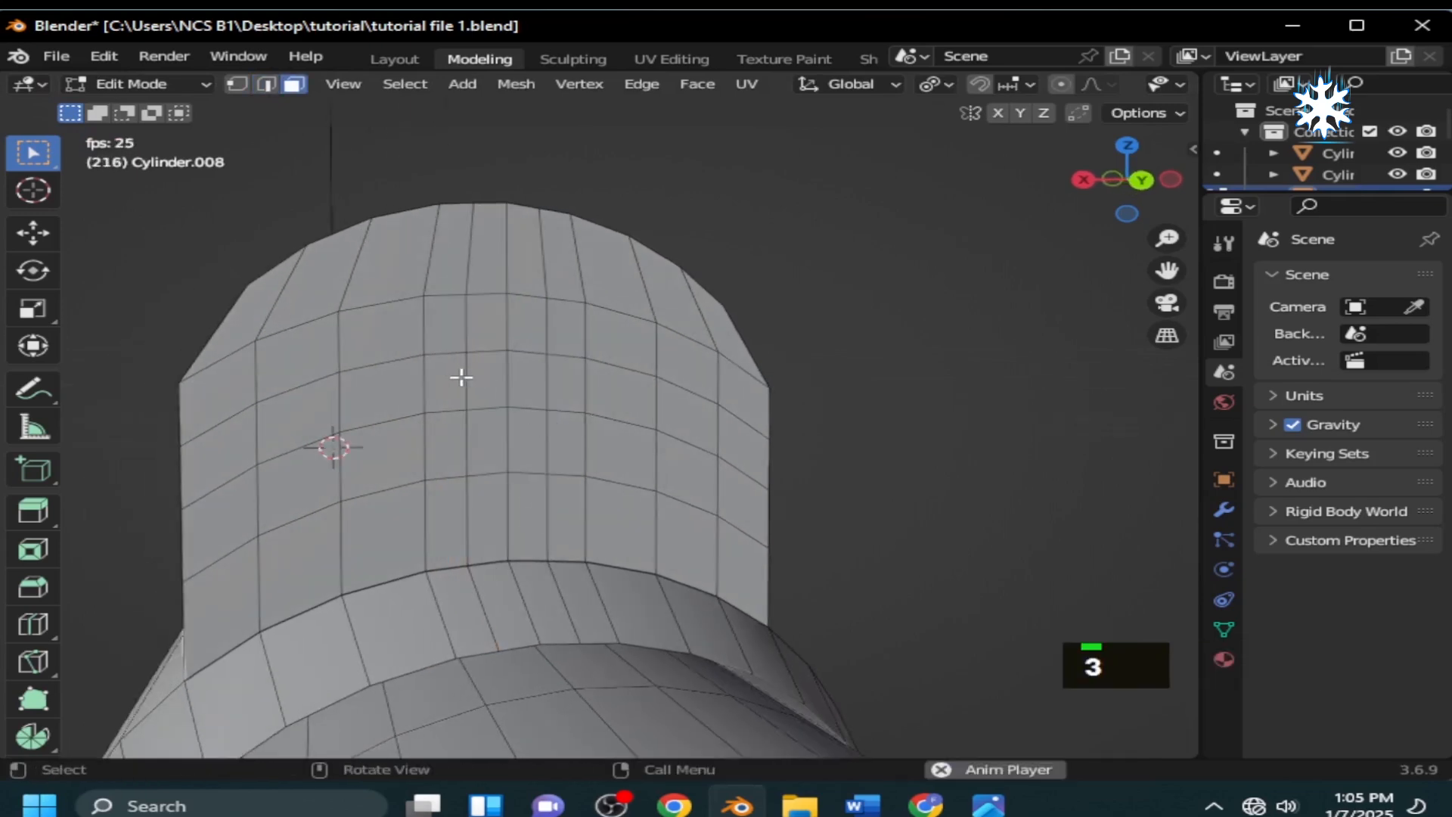
left_click_drag(444, 321, 564, 405)
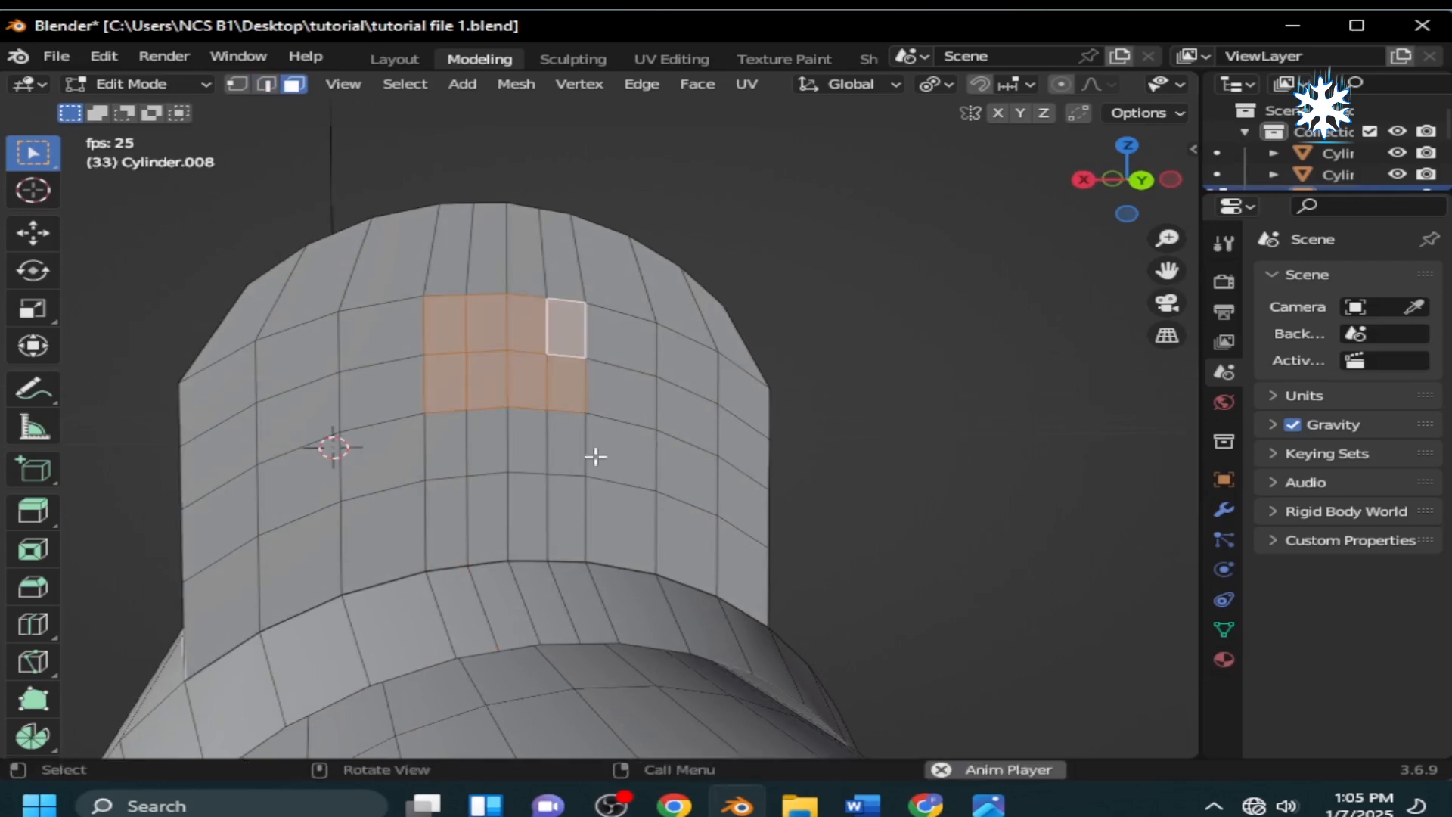
middle_click_drag(593, 454, 557, 474)
right_click(514, 327)
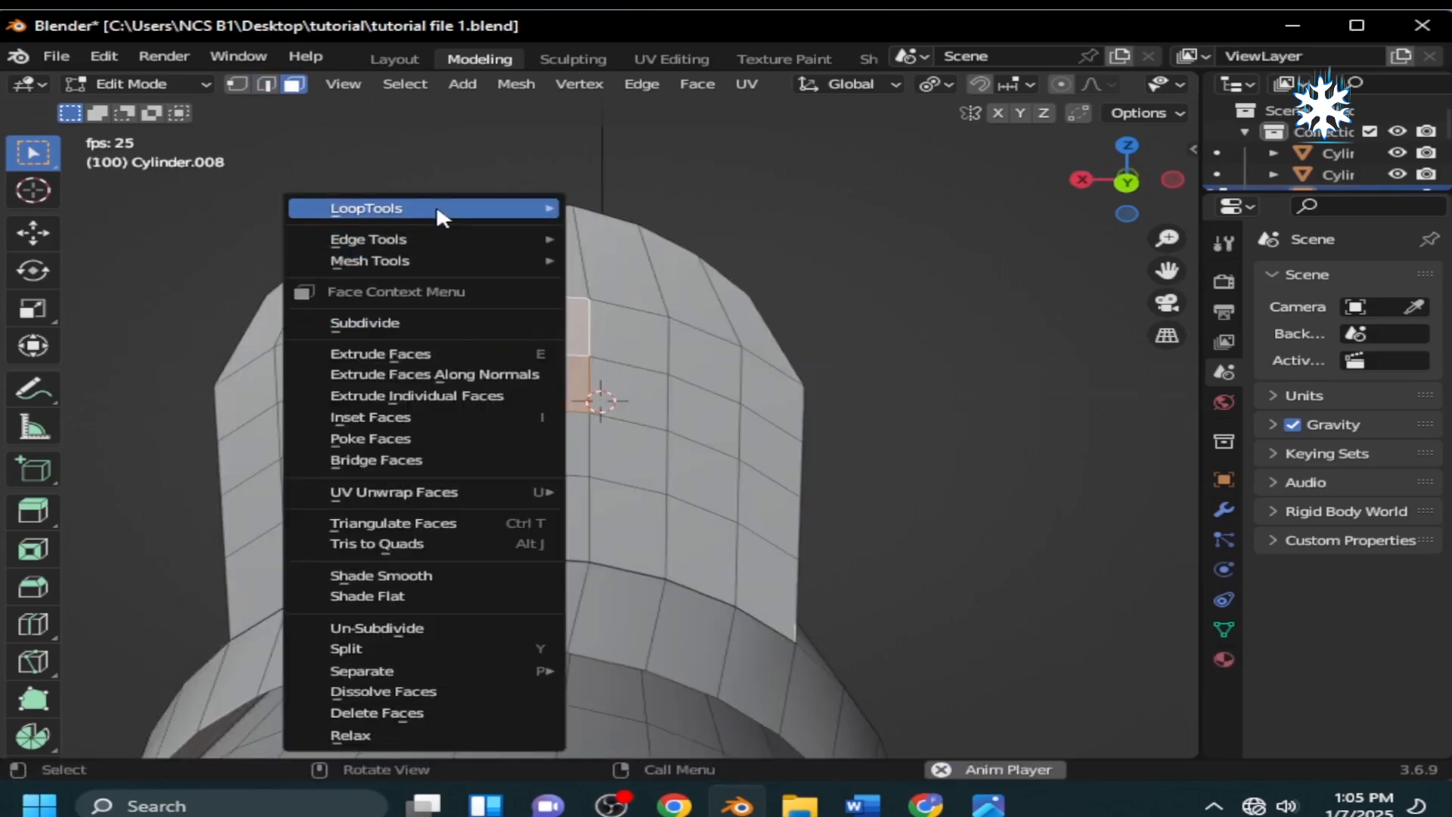
mouse_move(437, 206)
left_click(609, 227)
Extrude the circular patch along Y into a long thin rod reaching almost to the tube's end.
scroll(692, 360, "down", 4)
middle_click_drag(746, 421, 444, 444)
key("KP_3")
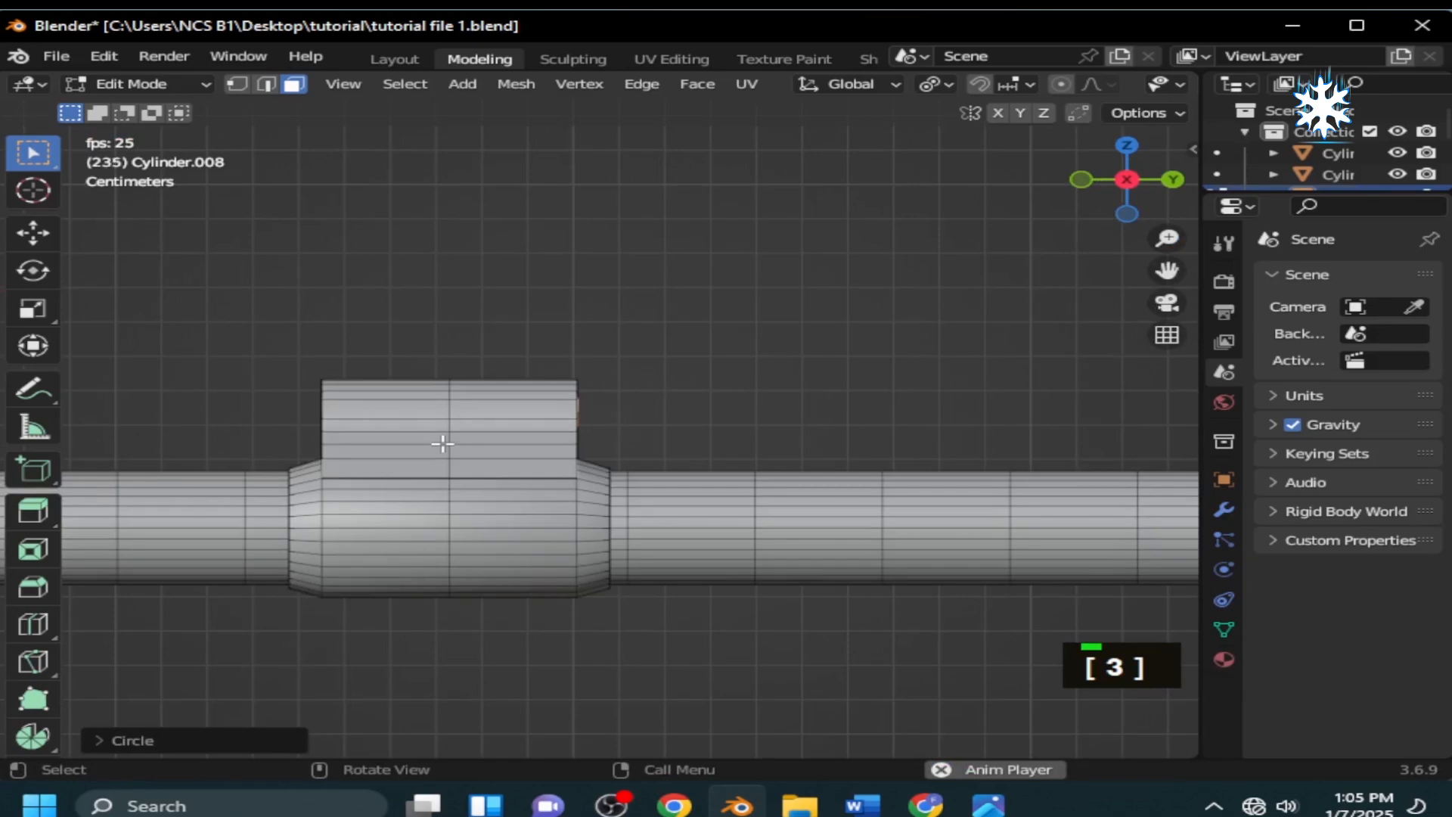
scroll(577, 537, "down", 5)
middle_click_drag(577, 538, 398, 541, "shift")
scroll(406, 543, "down", 1)
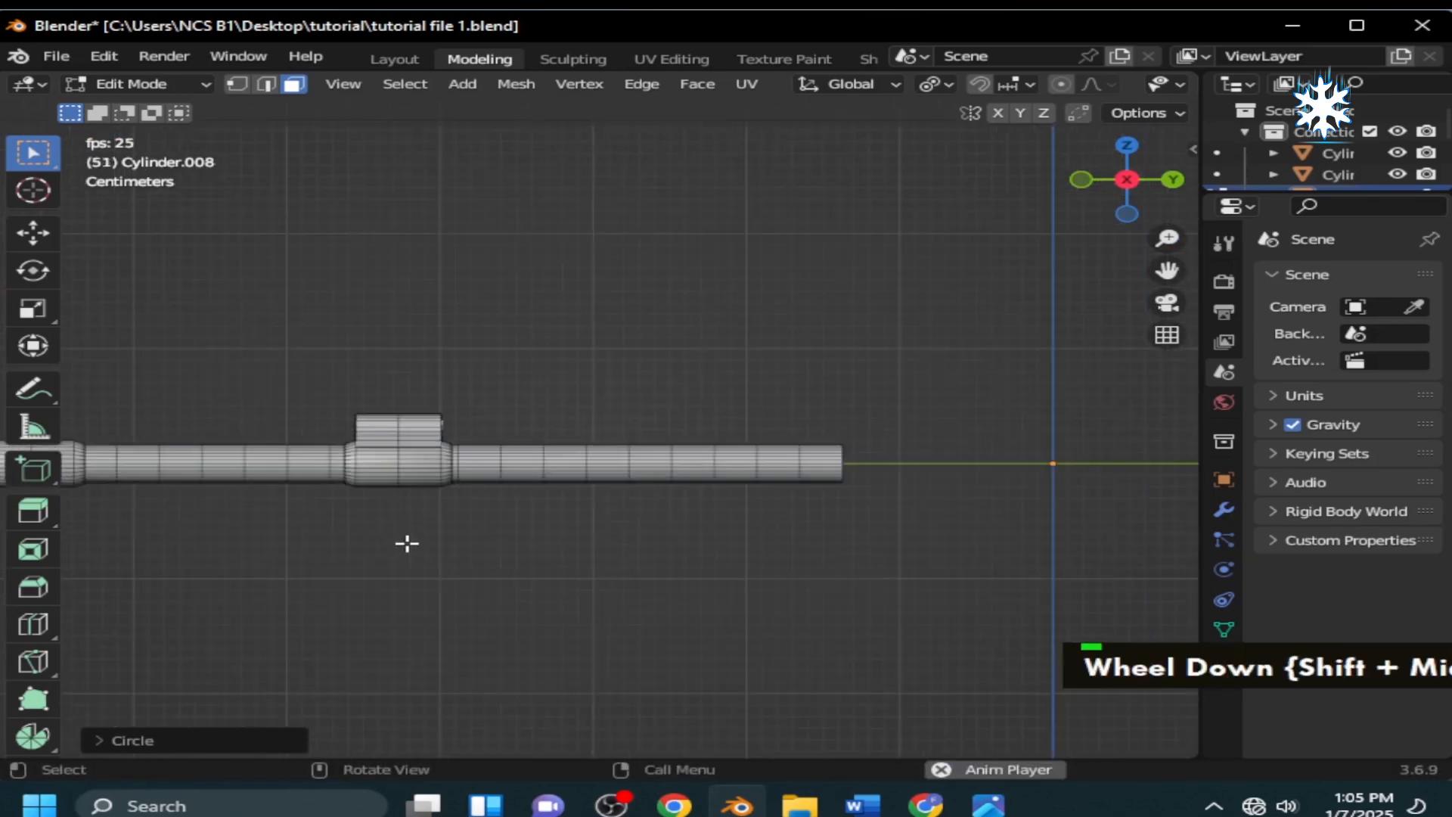
key("e")
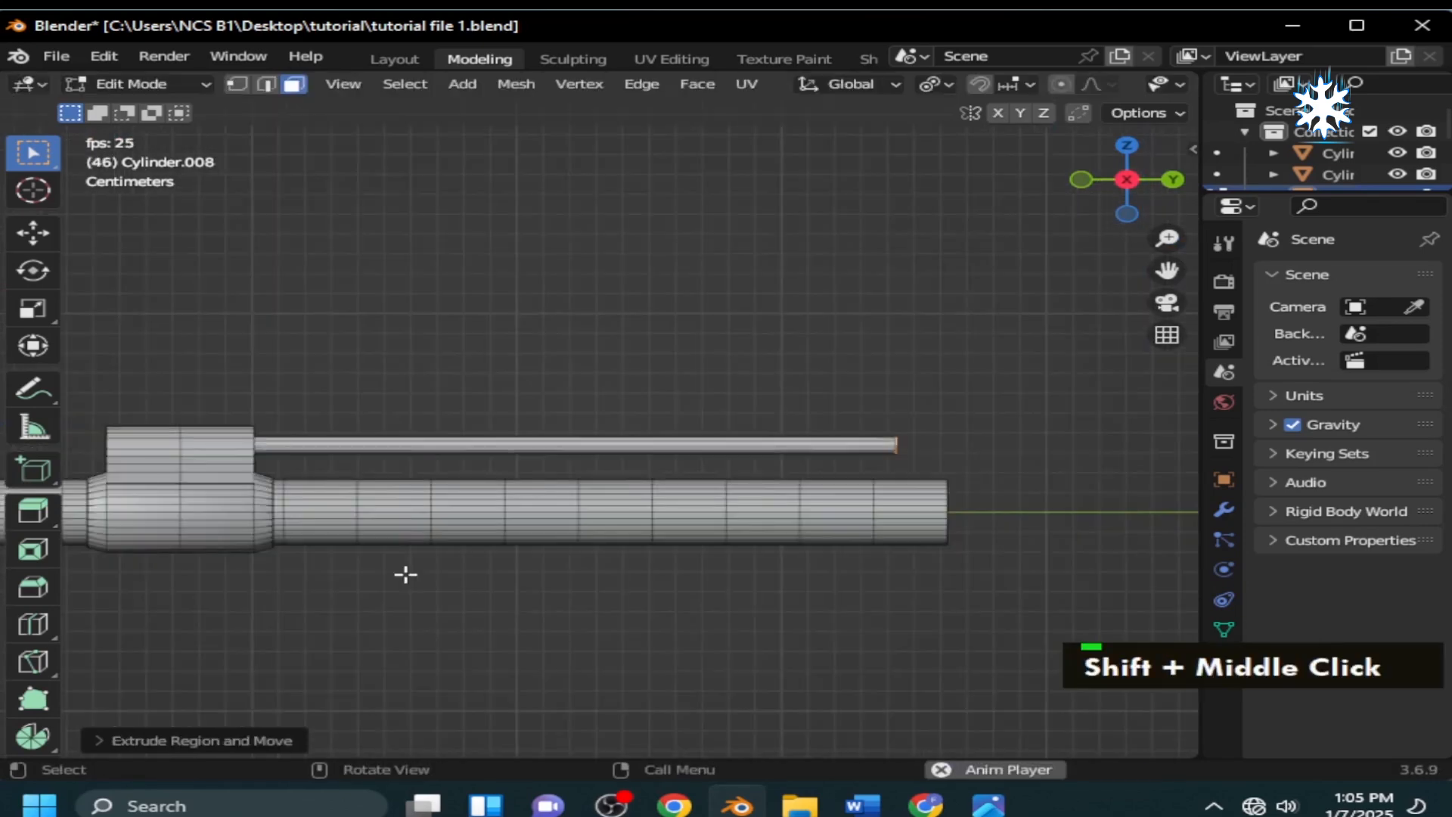
Select the two rows of underside faces on the block's sleeve and extrude them a short distance downward.
scroll(405, 574, "up", 3)
middle_click_drag(405, 574, 685, 604, "shift")
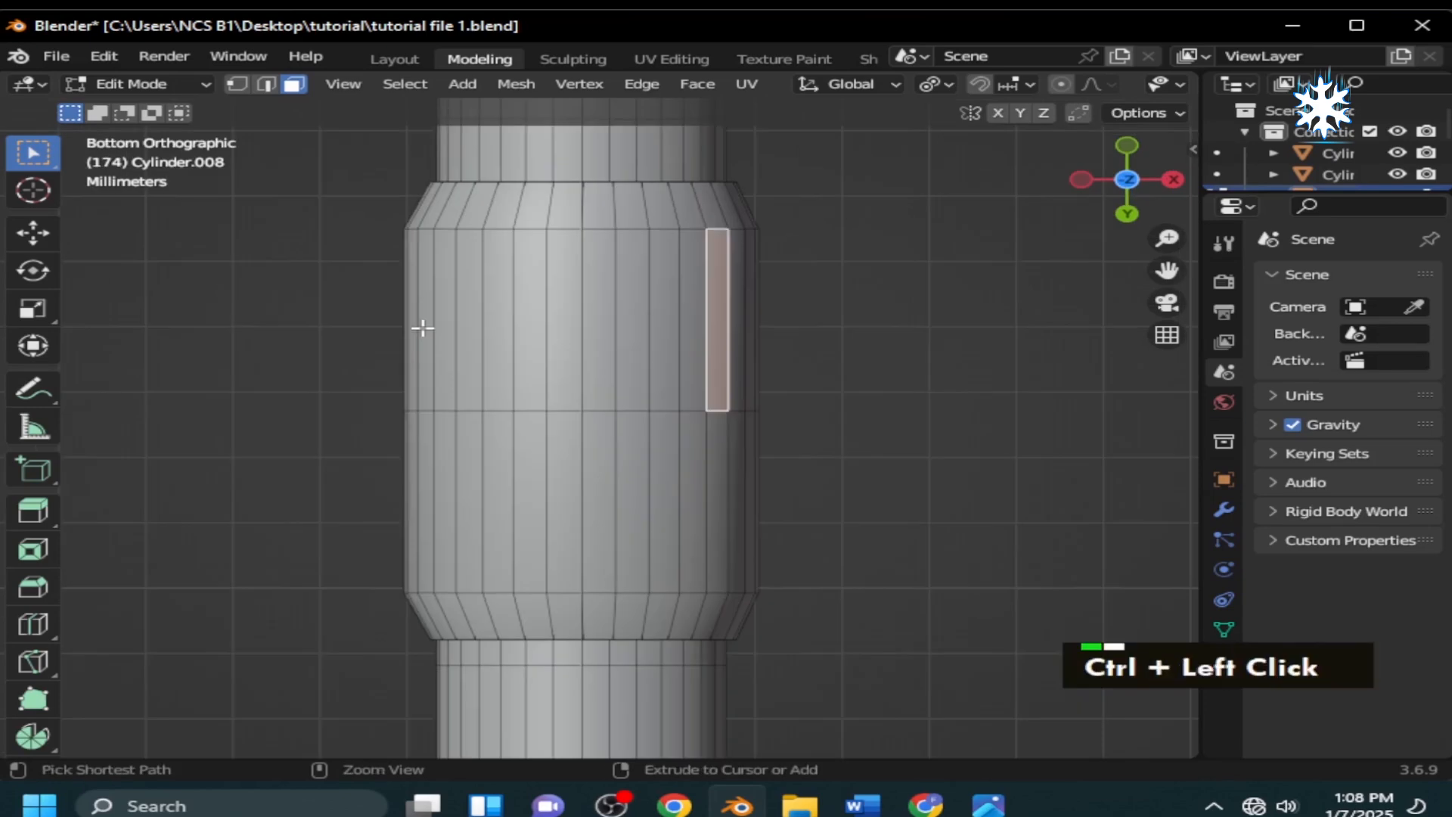
left_click(422, 324, "ctrl")
left_click(423, 489, "ctrl")
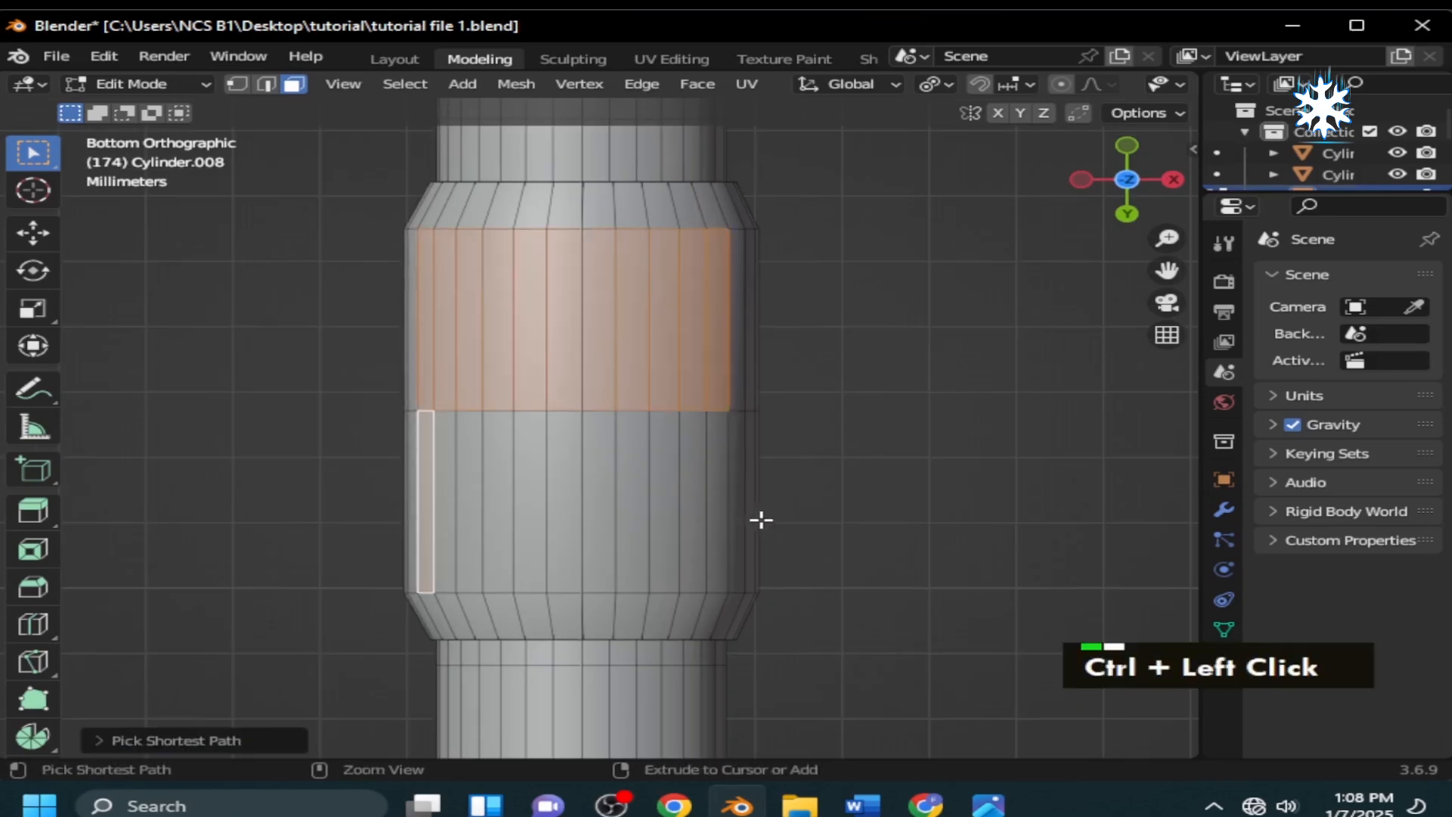
left_click(719, 512, "ctrl")
middle_click_drag(801, 519, 744, 370)
scroll(744, 370, "up", 1)
key("KP_3")
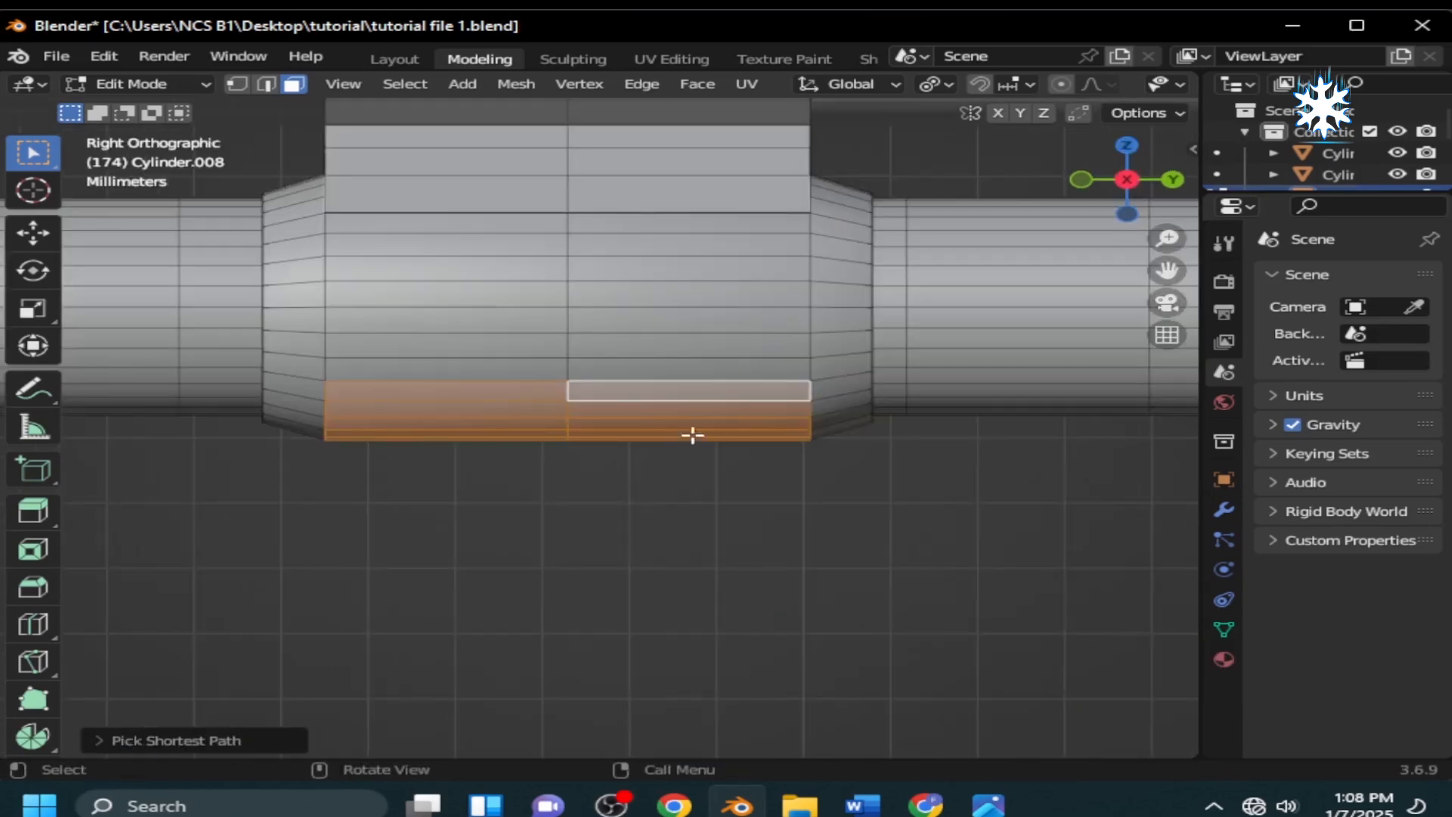
scroll(669, 459, "down", 5)
key("e")
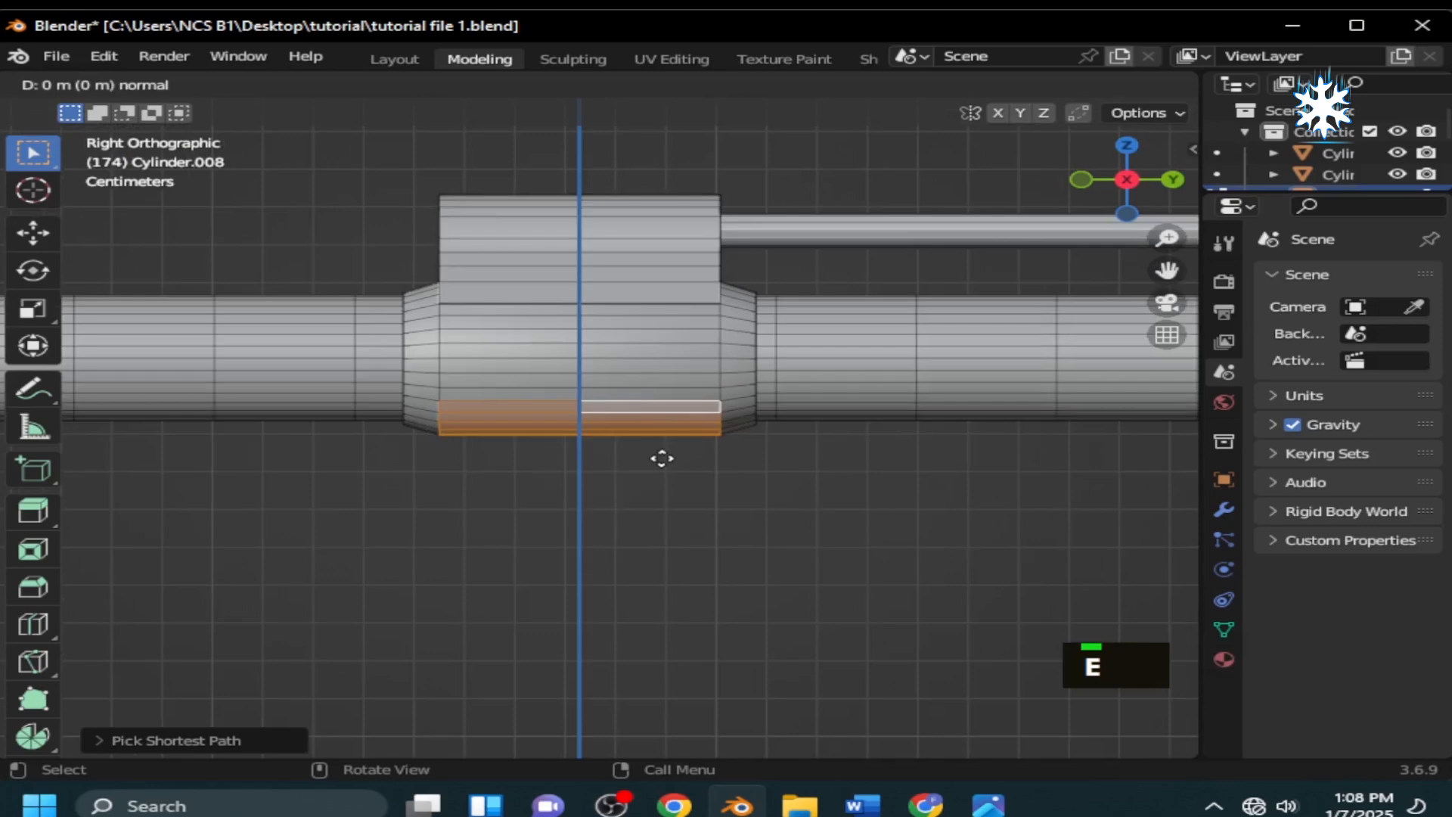
left_click(648, 496)
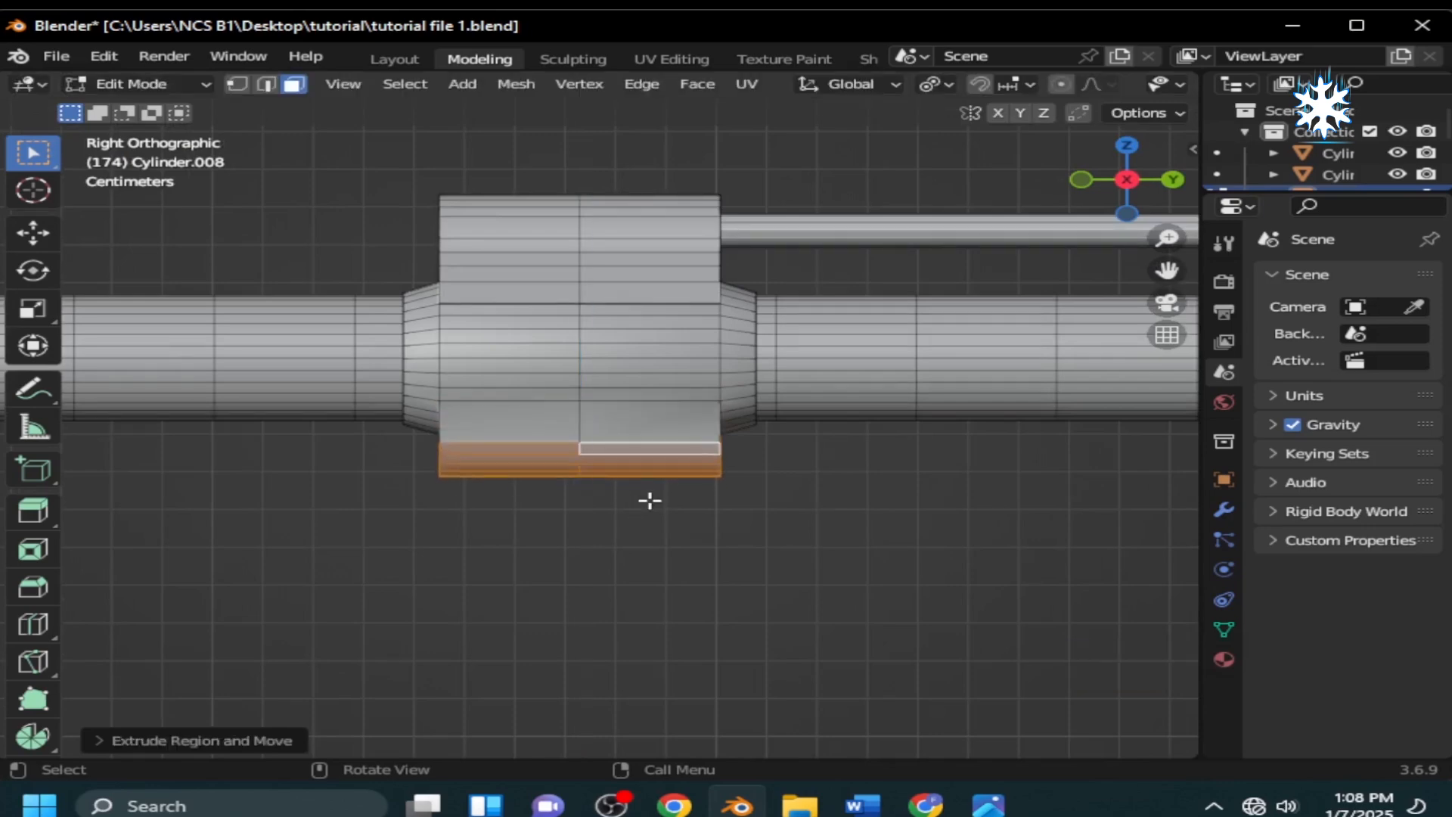
Flatten the extruded underside faces by scaling them to 0 along Z.
key("s")
key("z")
key("0")
left_click(648, 497)
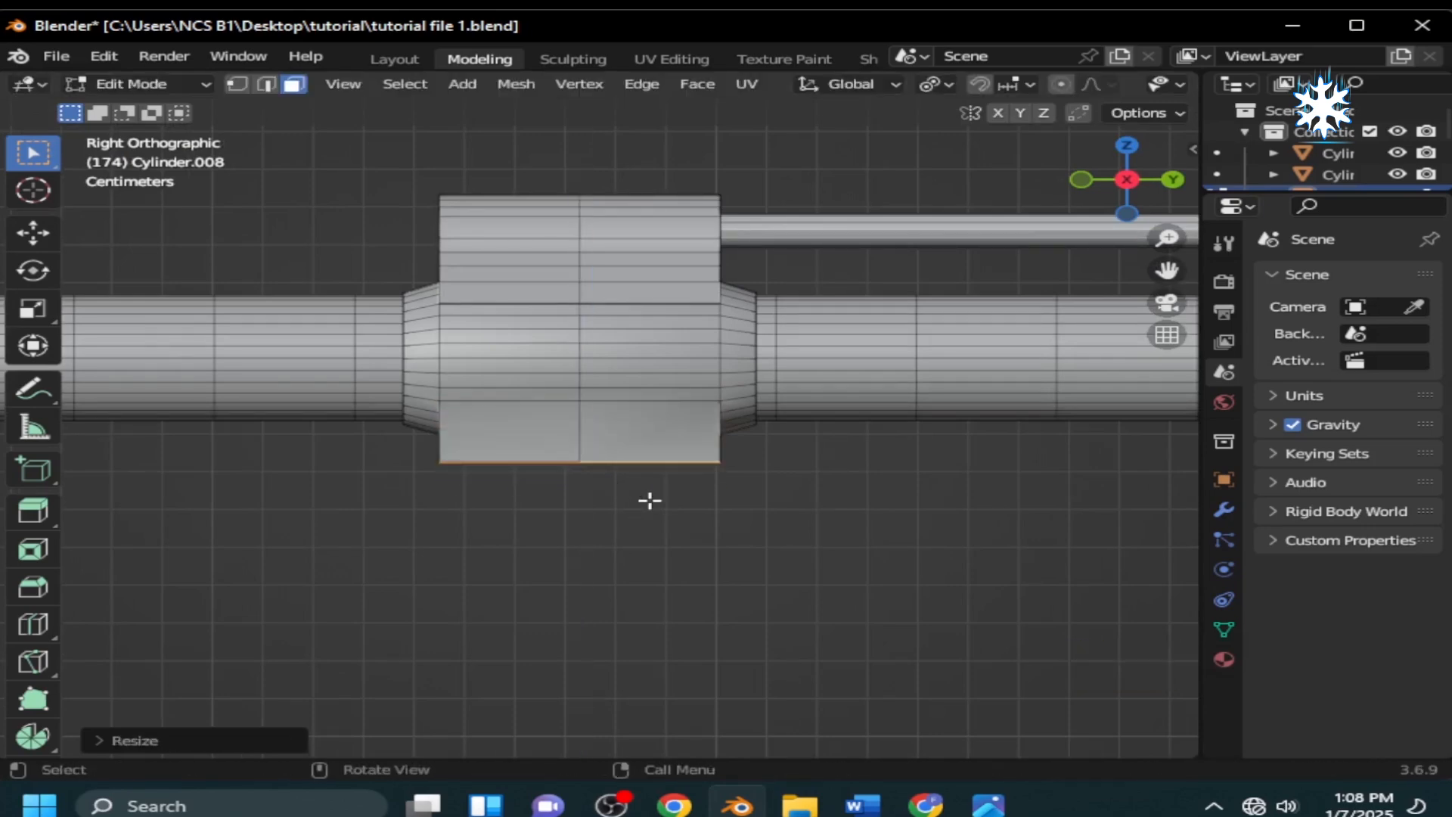
Duplicate the linked sleeve, block and rod, mirror the copy with a Y scale of -1 and move it along Y to the tube's end.
middle_click_drag(649, 496, 254, 380)
key("l")
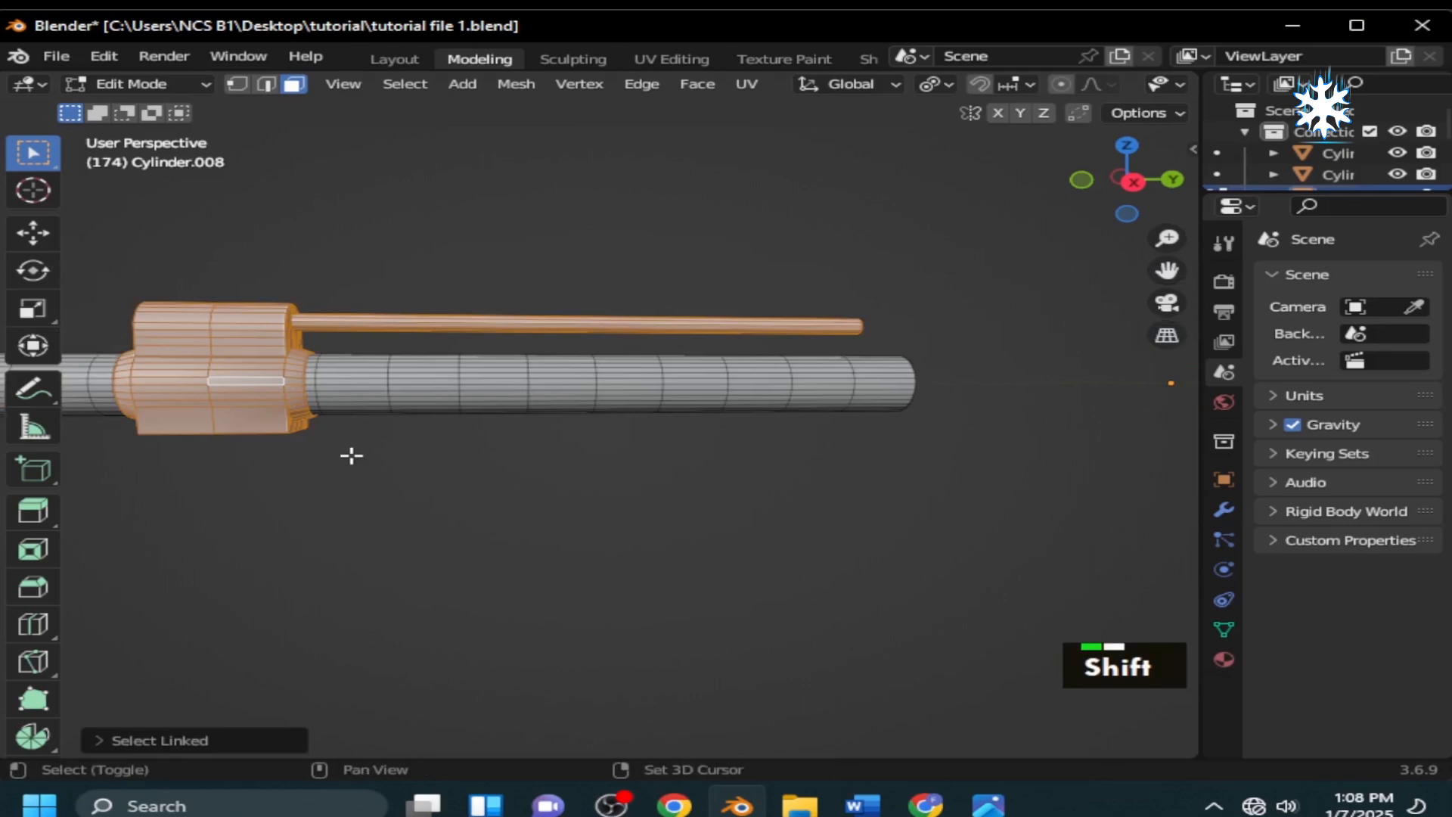
key("shift+d")
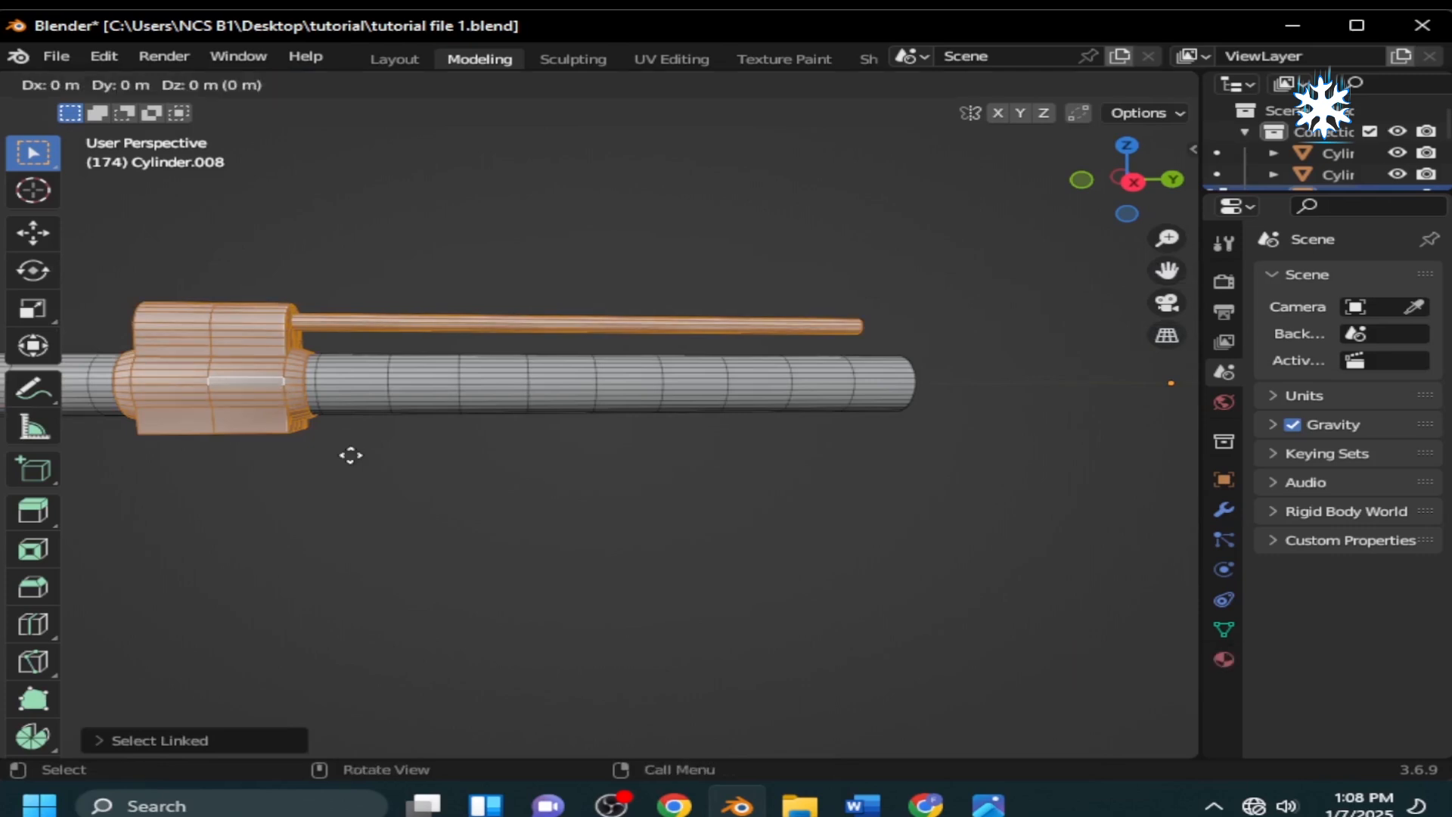
key("s")
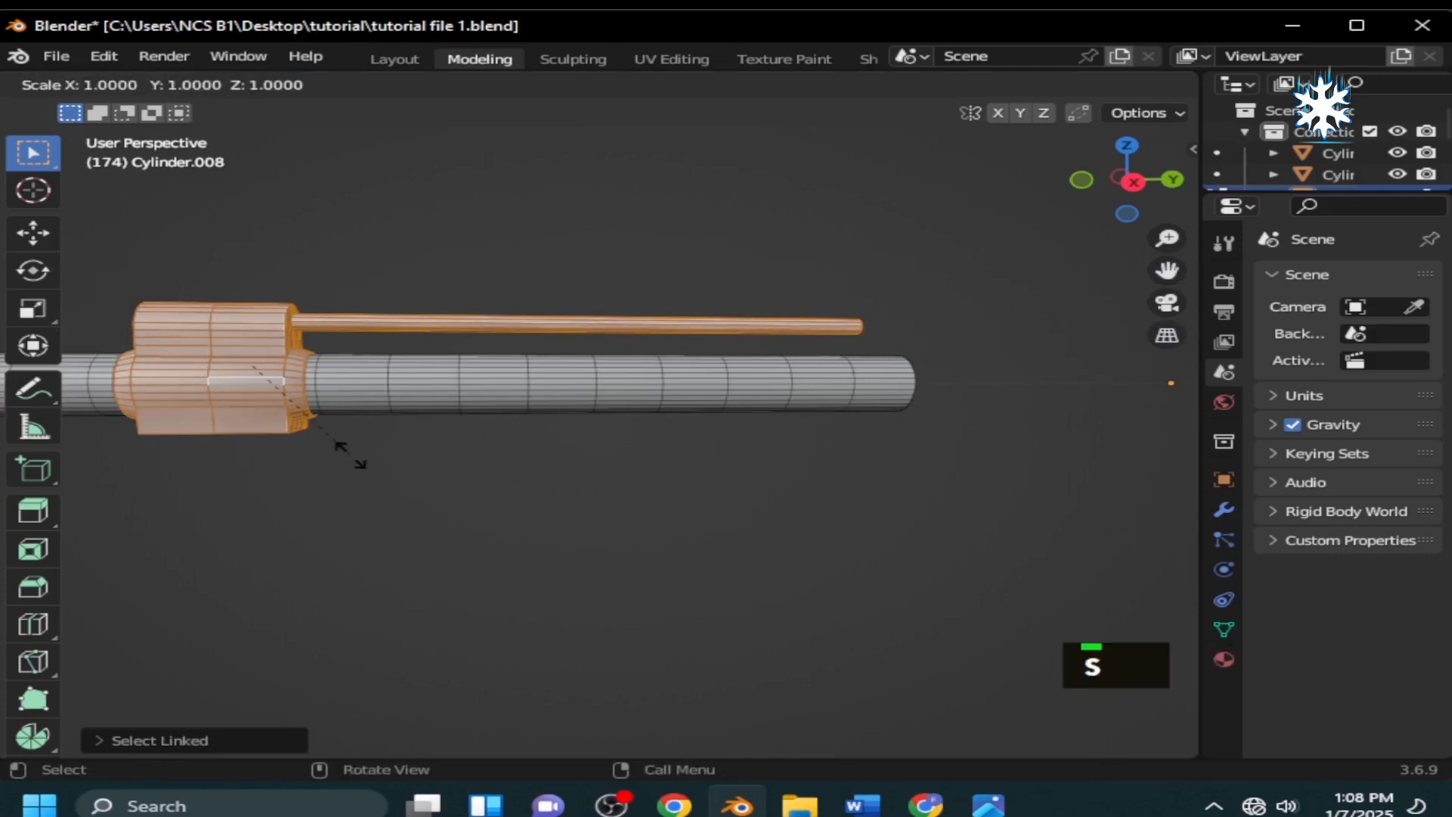
type("y")
type("1")
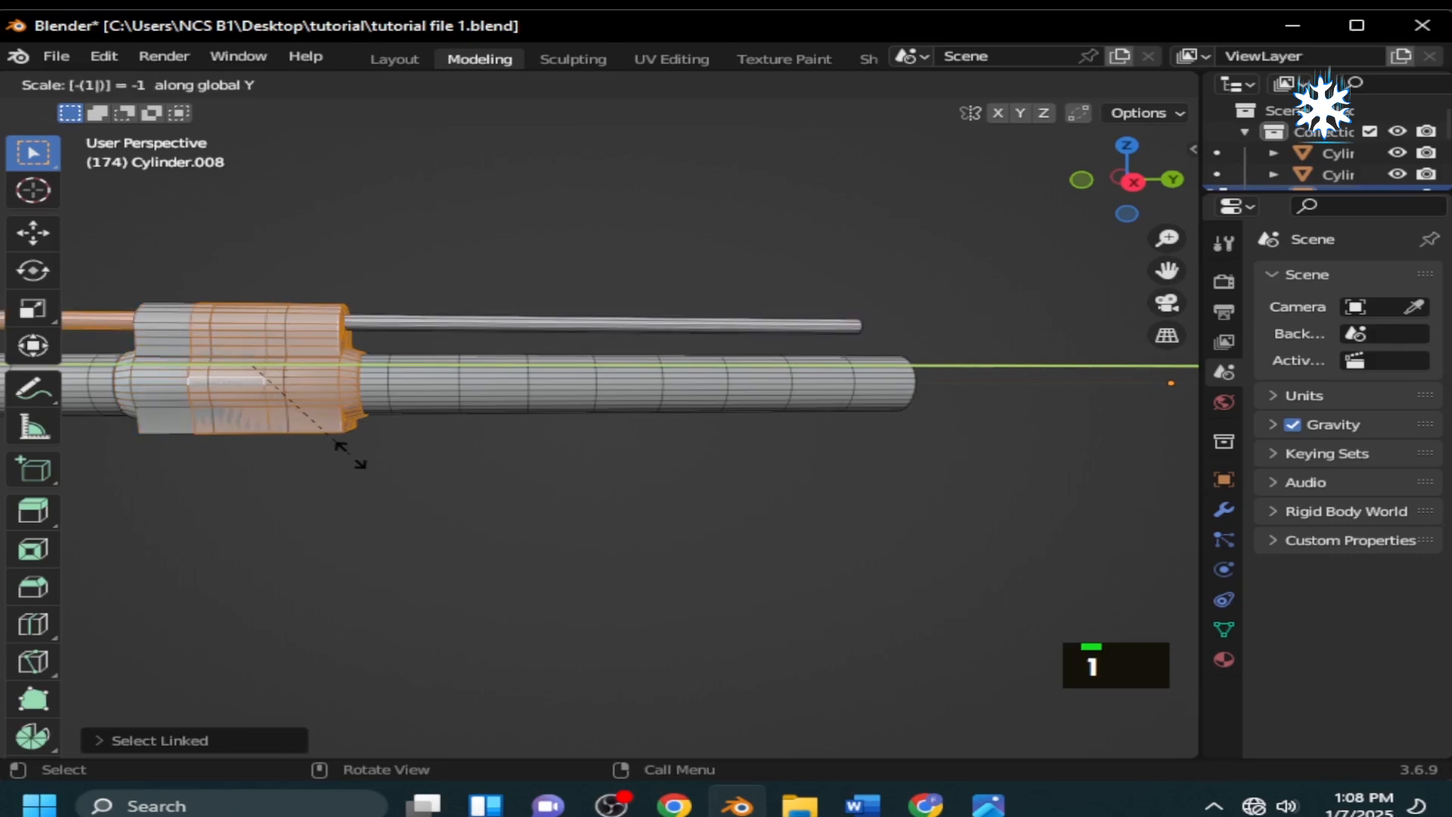
left_click(350, 454)
key("g")
key("y")
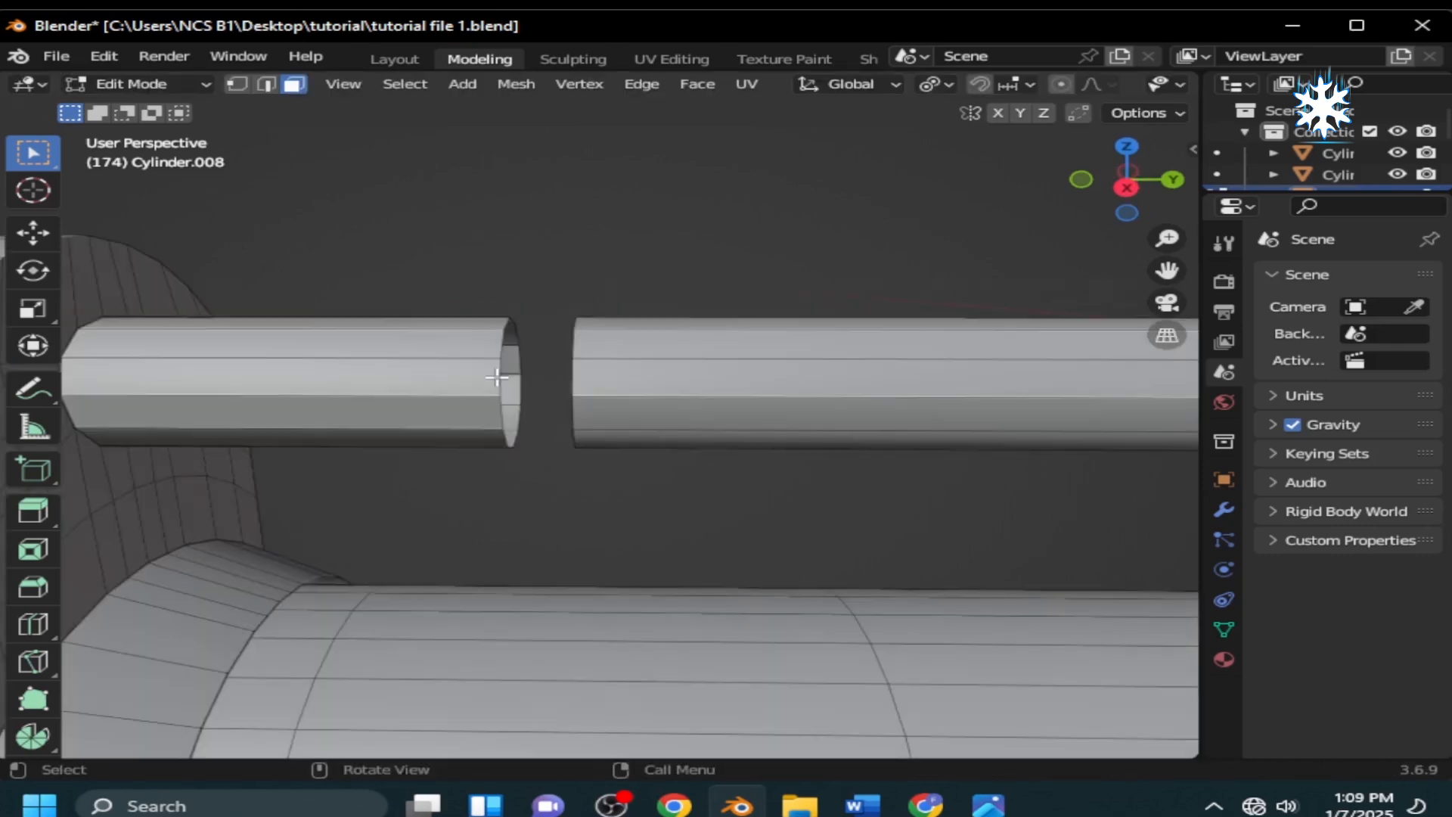
Select the open end loops of the two facing rods and join them with the LoopTools Bridge.
left_click(578, 397, "alt")
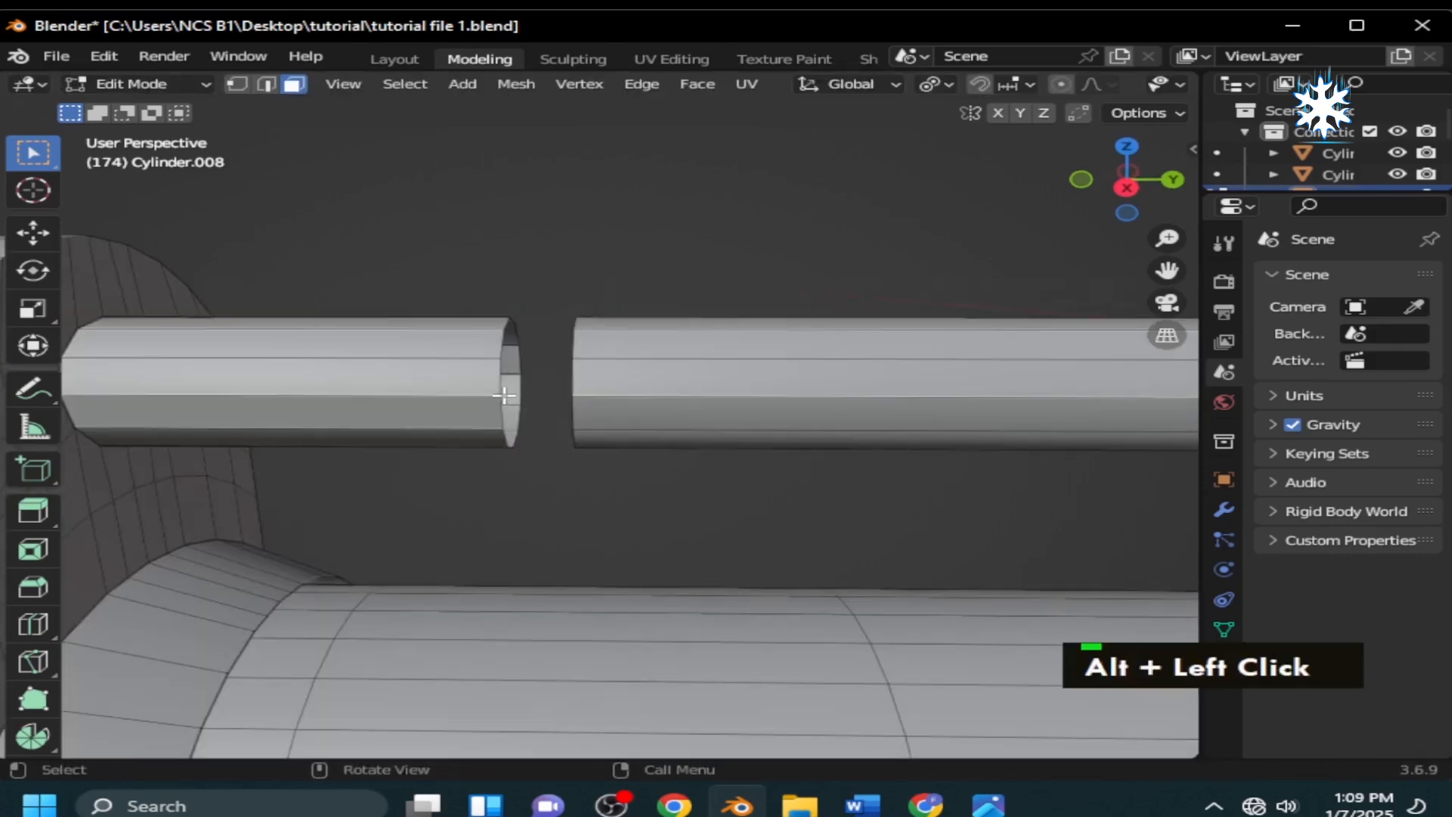
key("2")
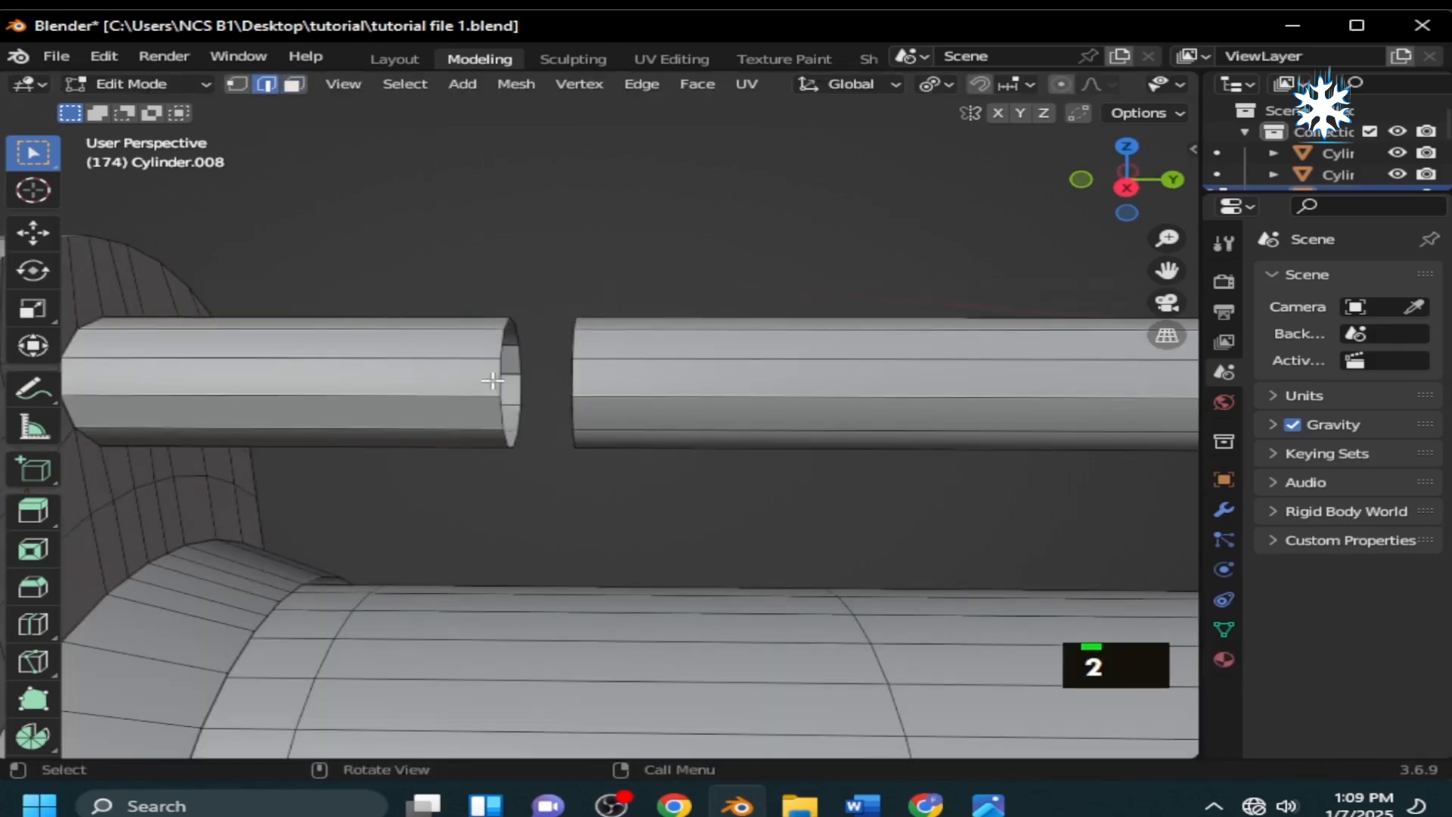
left_click(574, 380, "alt+shift")
right_click(541, 357)
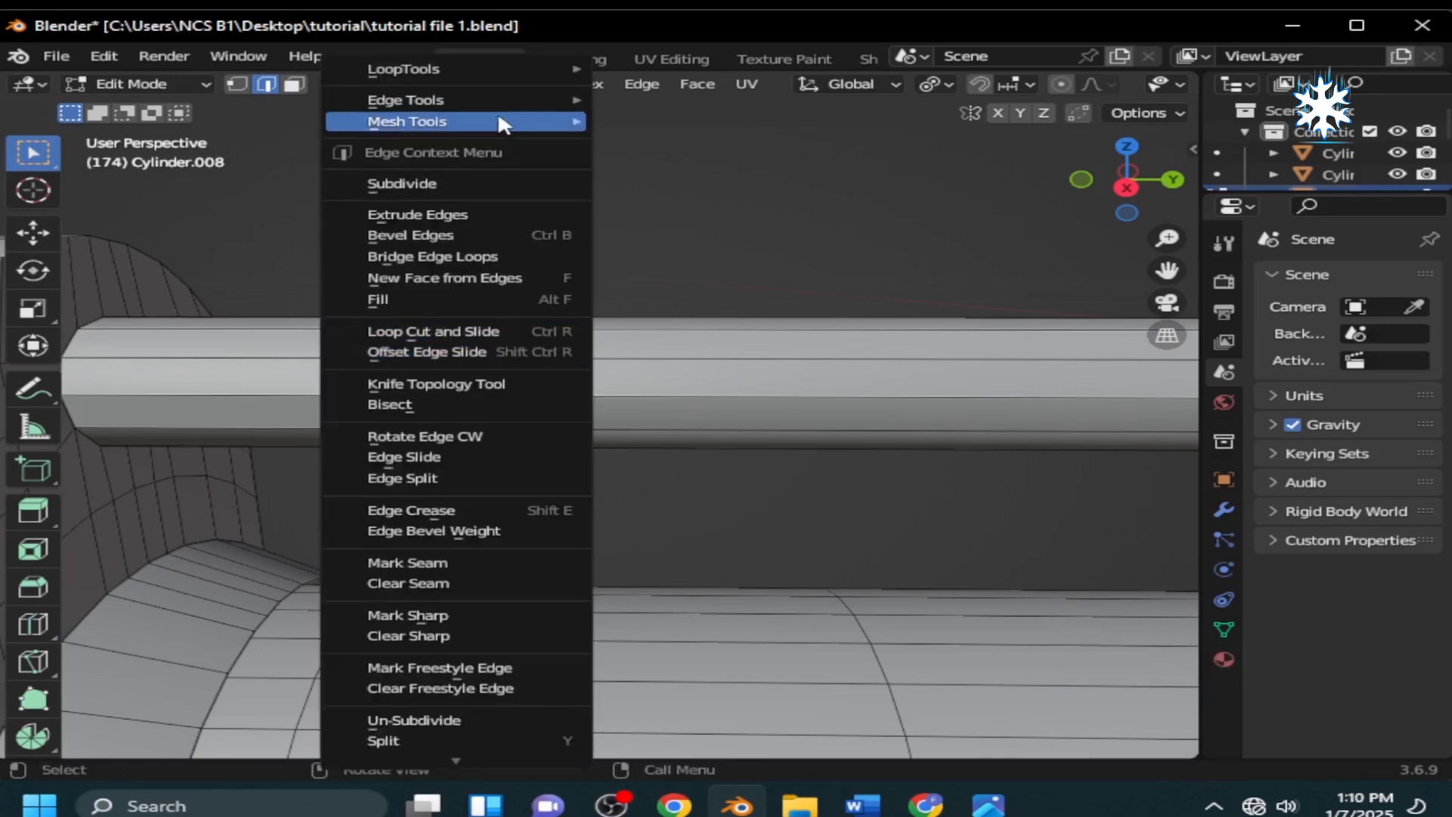
mouse_move(497, 66)
left_click(658, 67)
scroll(728, 273, "down", 3)
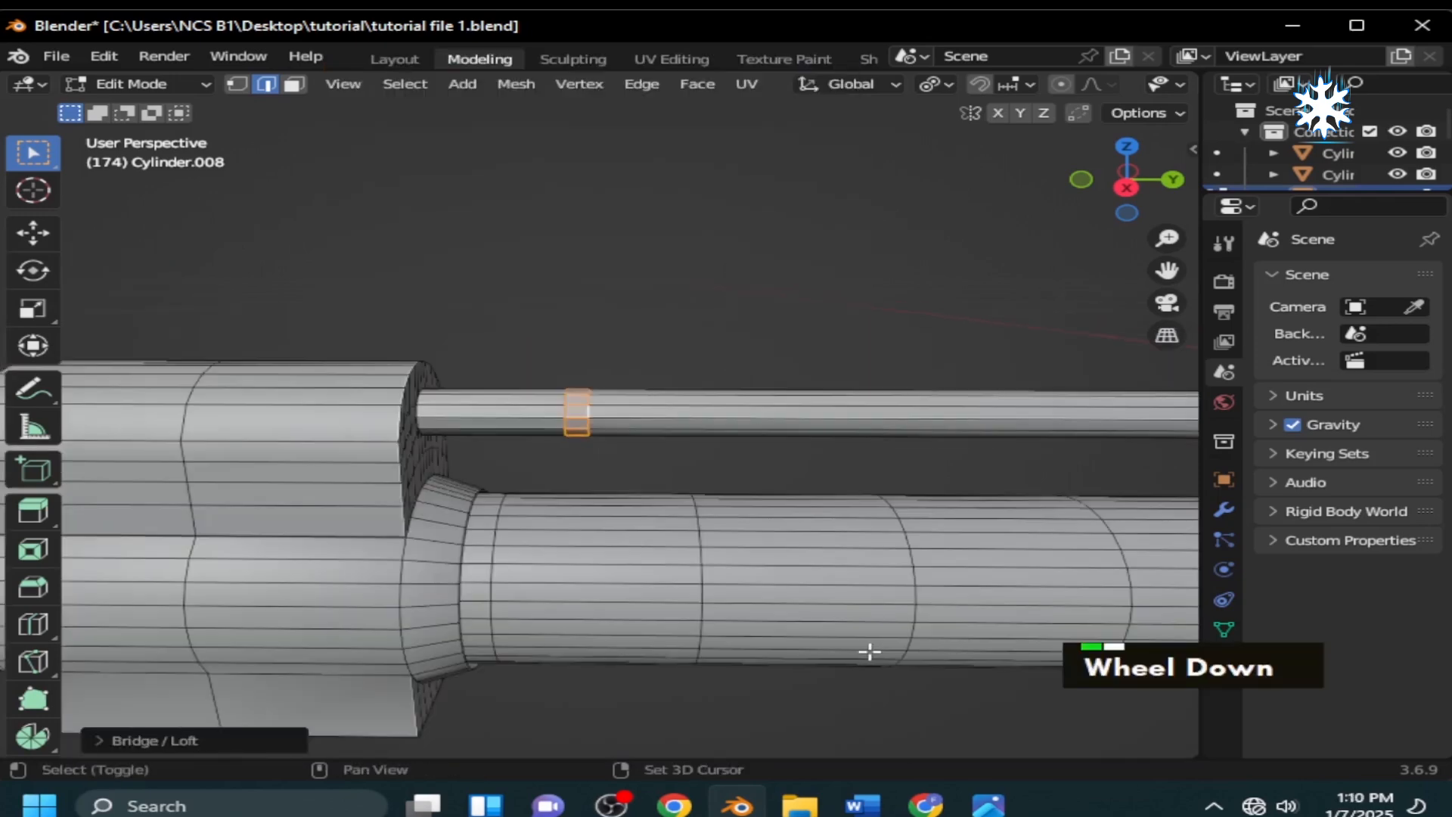
Return to Object Mode and apply Shade Auto Smooth to the whole tube assembly.
key("Tab")
right_click(869, 459)
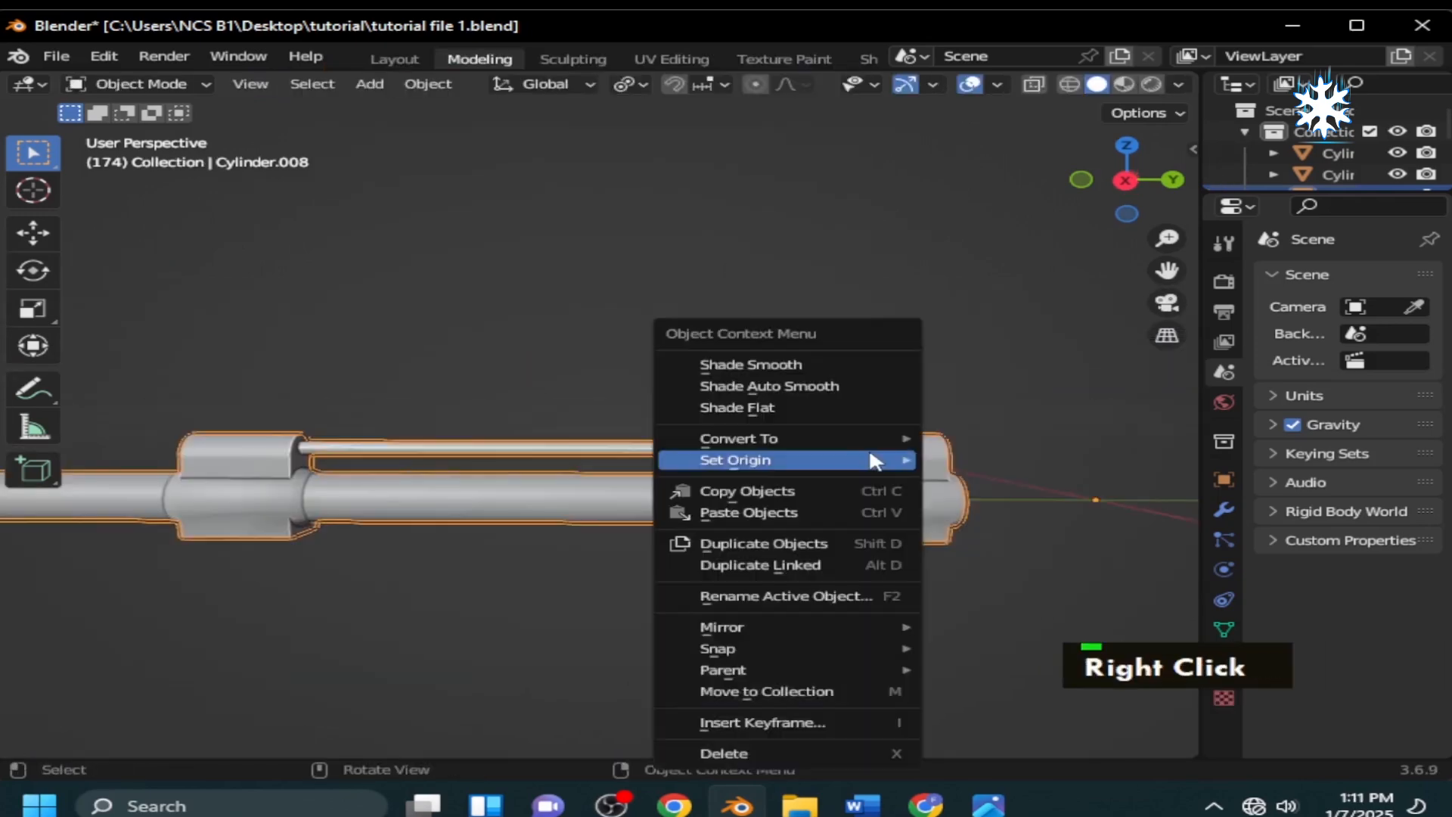
left_click(811, 395)
Select all underside faces of the lower block at the tube's far end and move them down along Z to deepen it.
scroll(1050, 521, "up", 3)
key("Tab")
key("ctrl+KP_7")
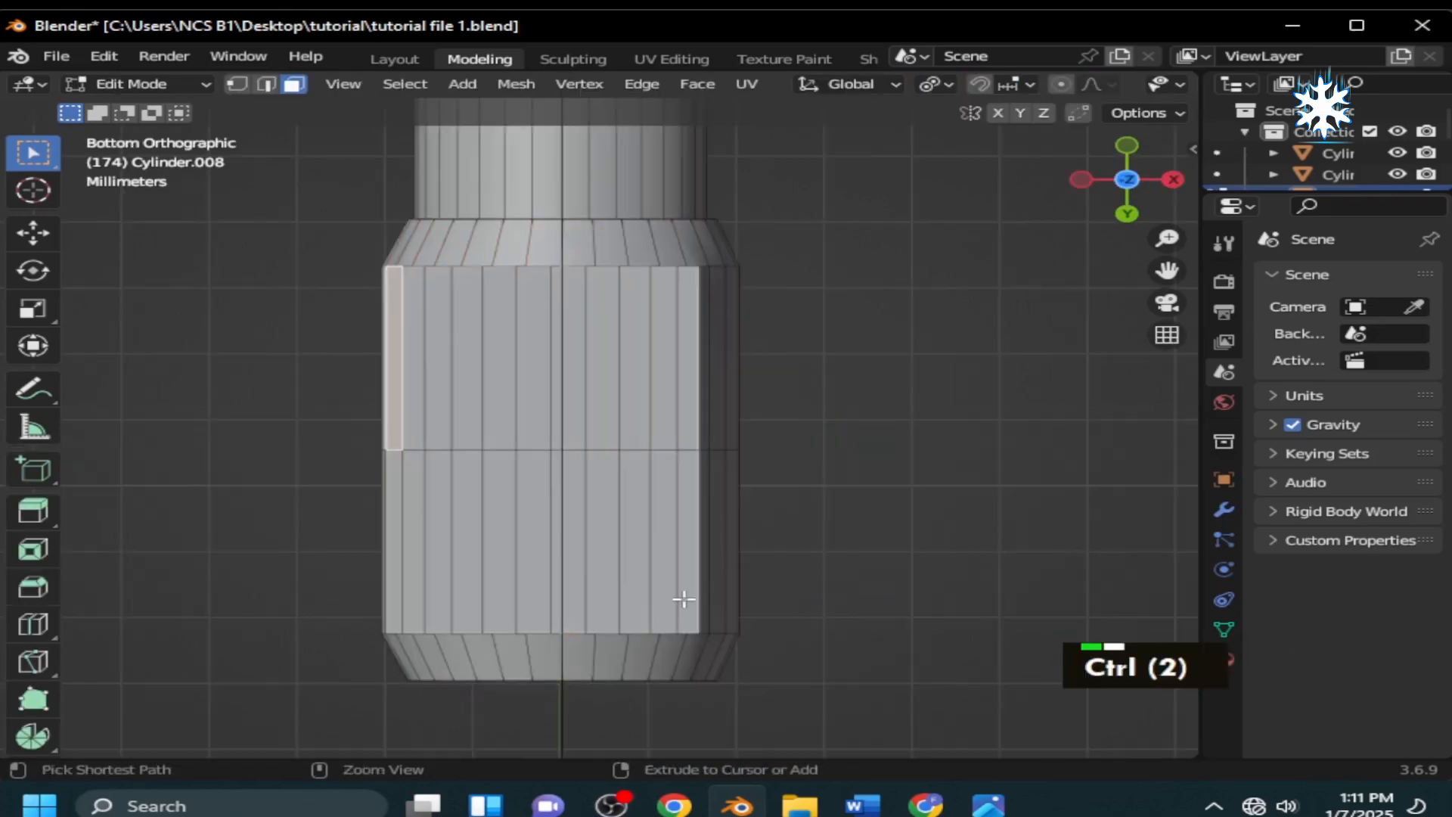
left_click(683, 599, "ctrl")
left_click(684, 342, "ctrl")
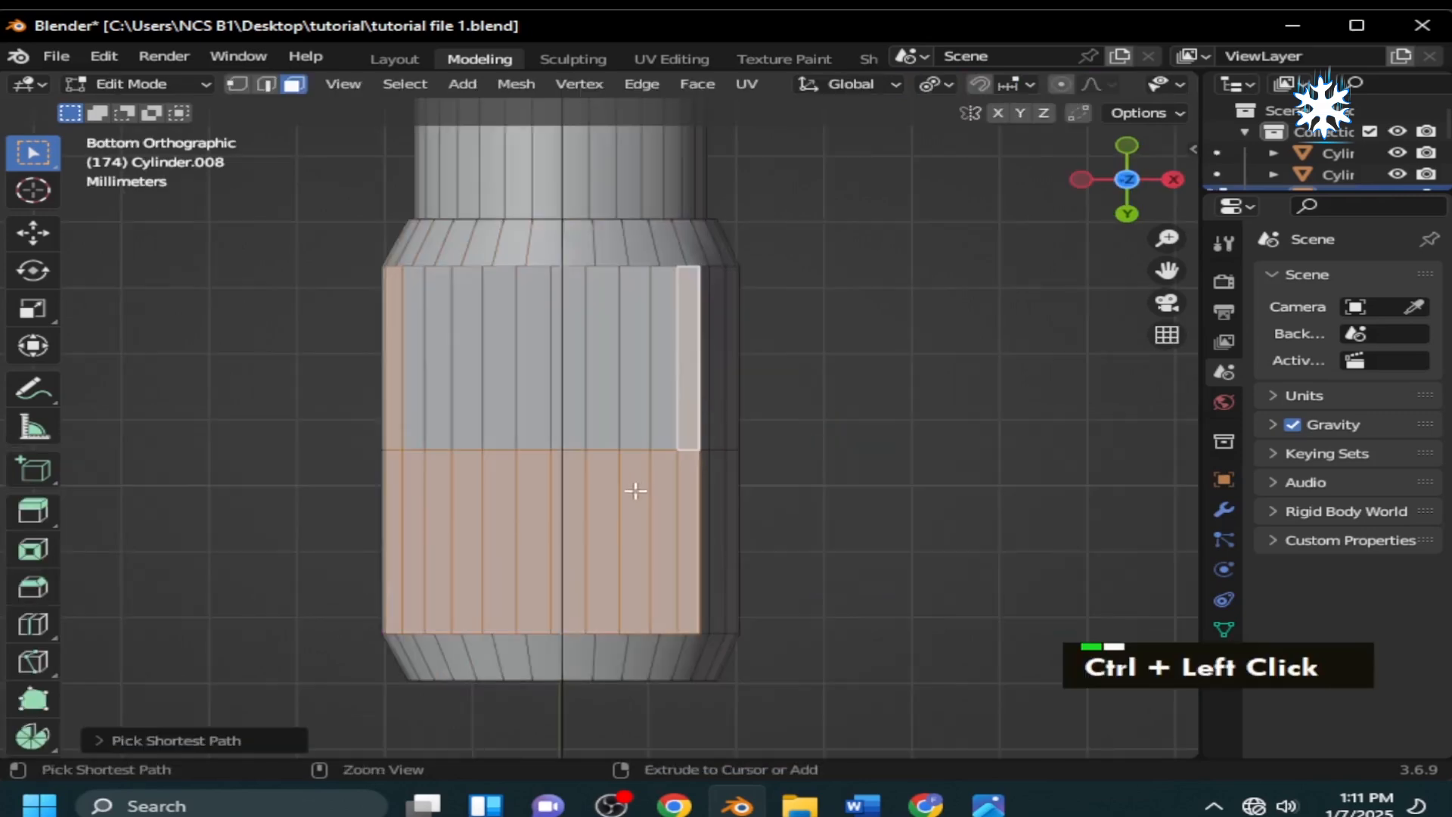
left_click(405, 354, "ctrl")
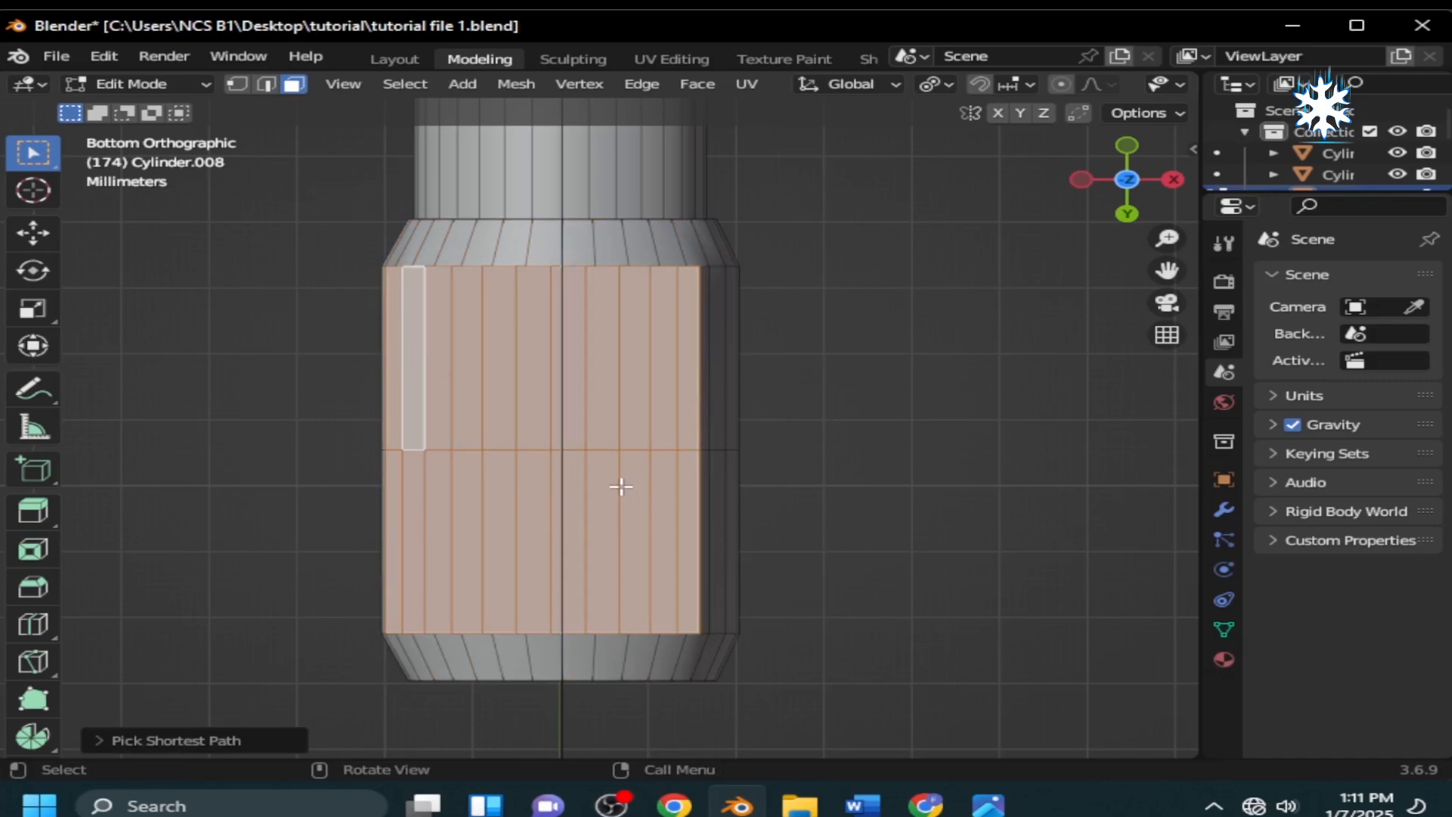
key("KP_3")
key("g")
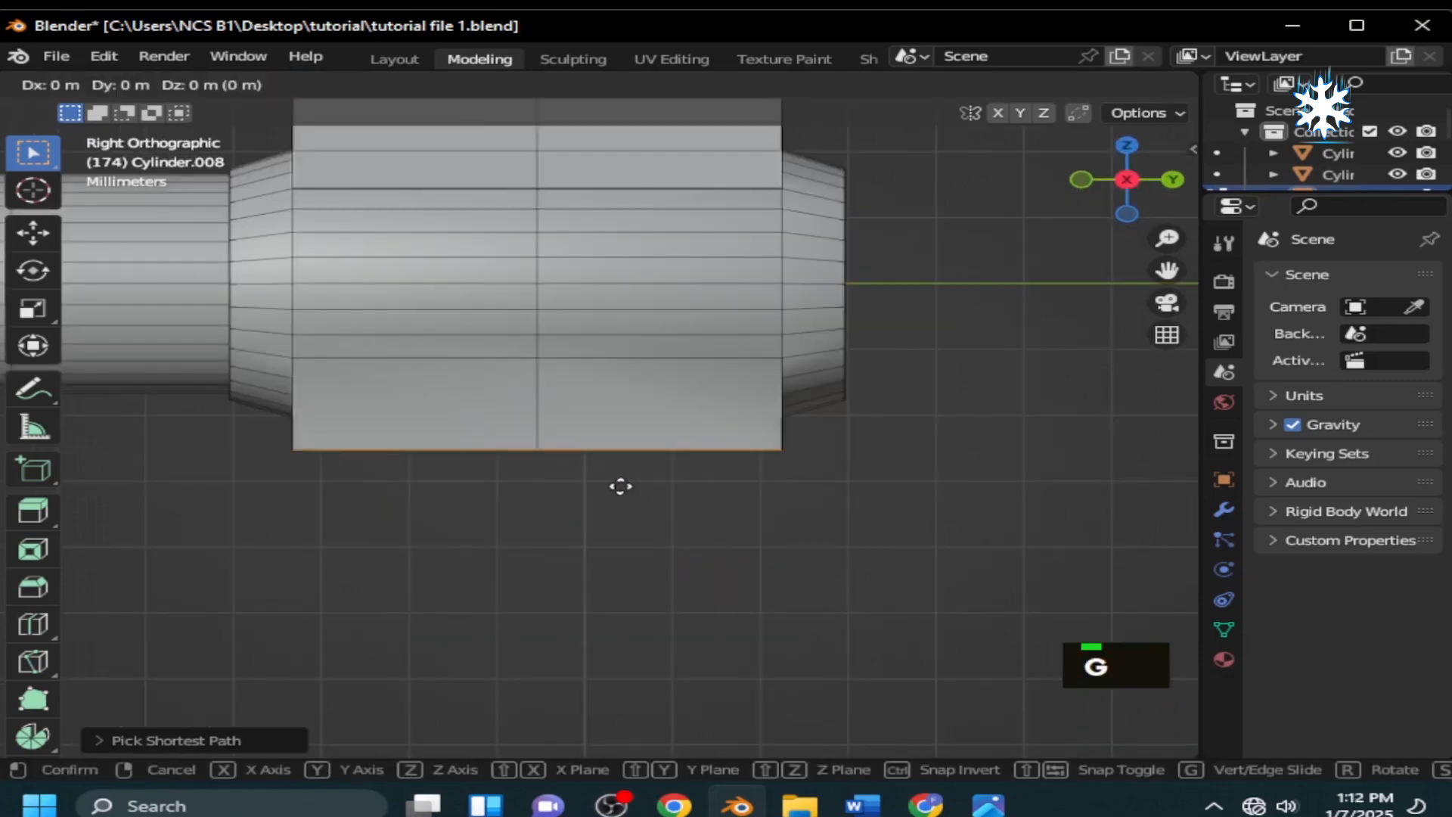
key("z")
middle_click(599, 571)
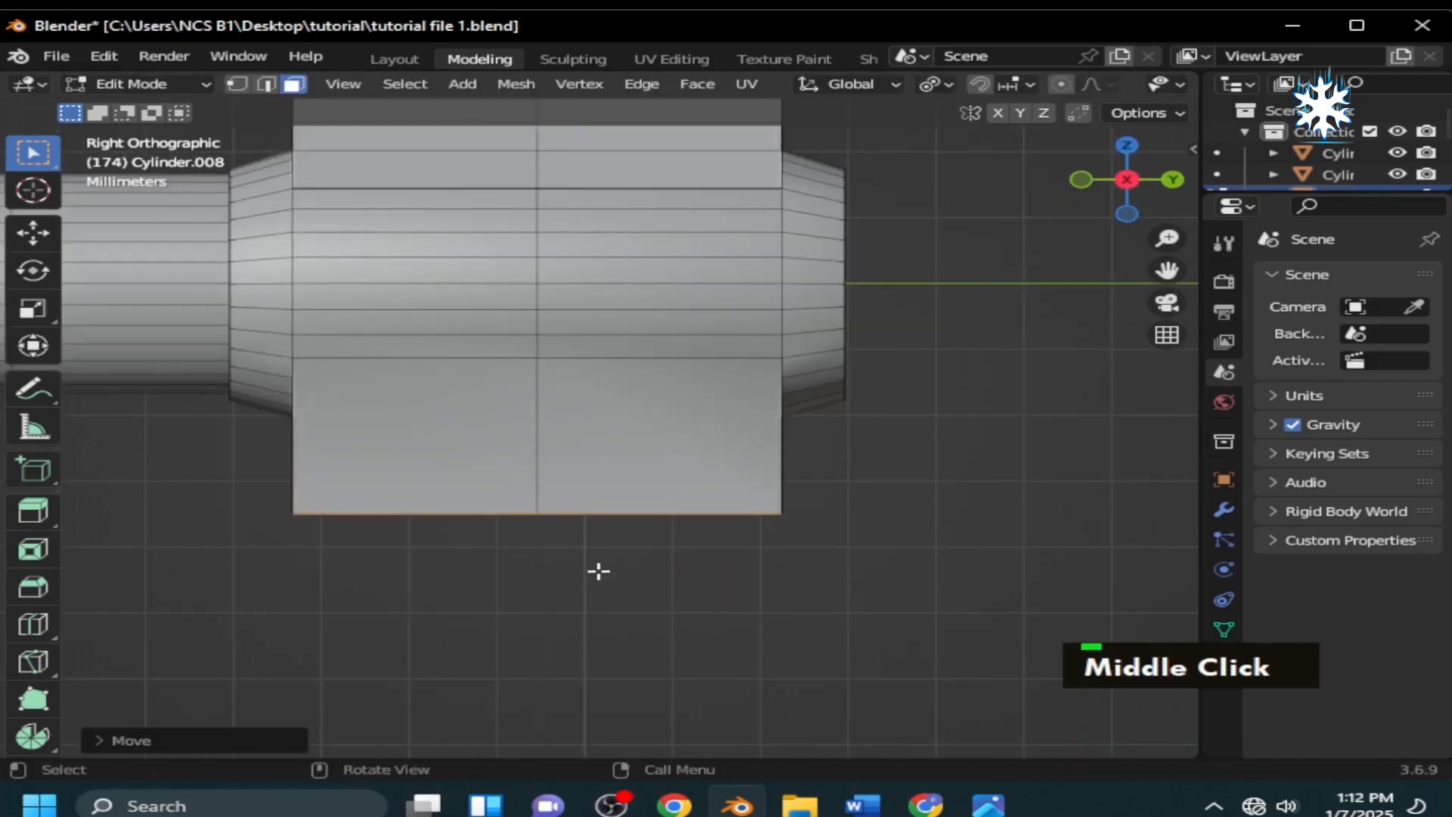
Add three centred horizontal loop cuts around the lower block at the tube's far end.
middle_click_drag(598, 571, 600, 454)
key("ctrl+r")
scroll(601, 454, "up", 2)
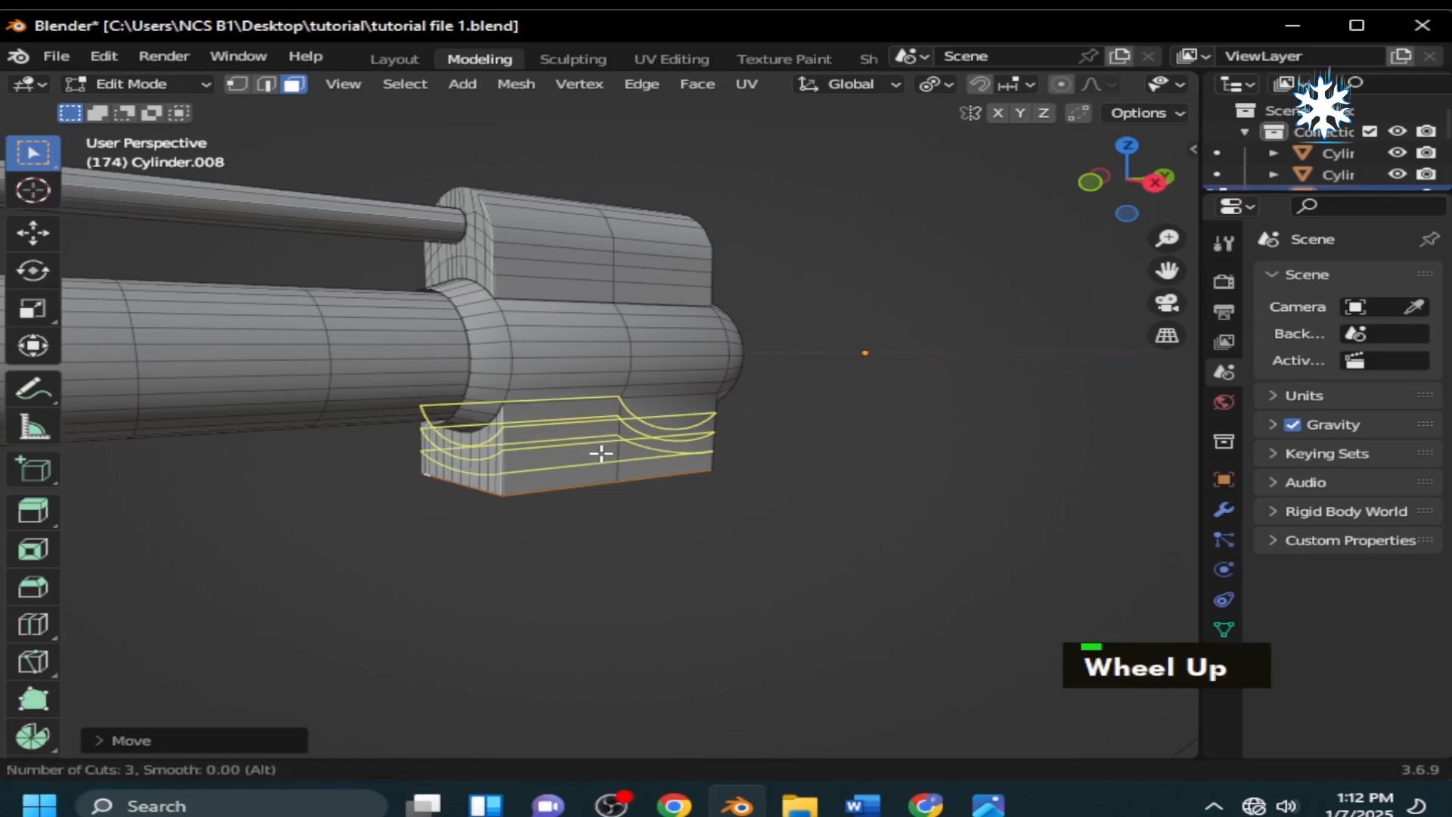
left_click(601, 454)
right_click(603, 454)
Add two centred horizontal loop cuts around the lower block of the other sleeve and return to Object Mode.
middle_click_drag(564, 561, 752, 544, "shift")
scroll(752, 544, "down", 6)
middle_click_drag(268, 497, 441, 481, "shift")
scroll(441, 481, "up", 2)
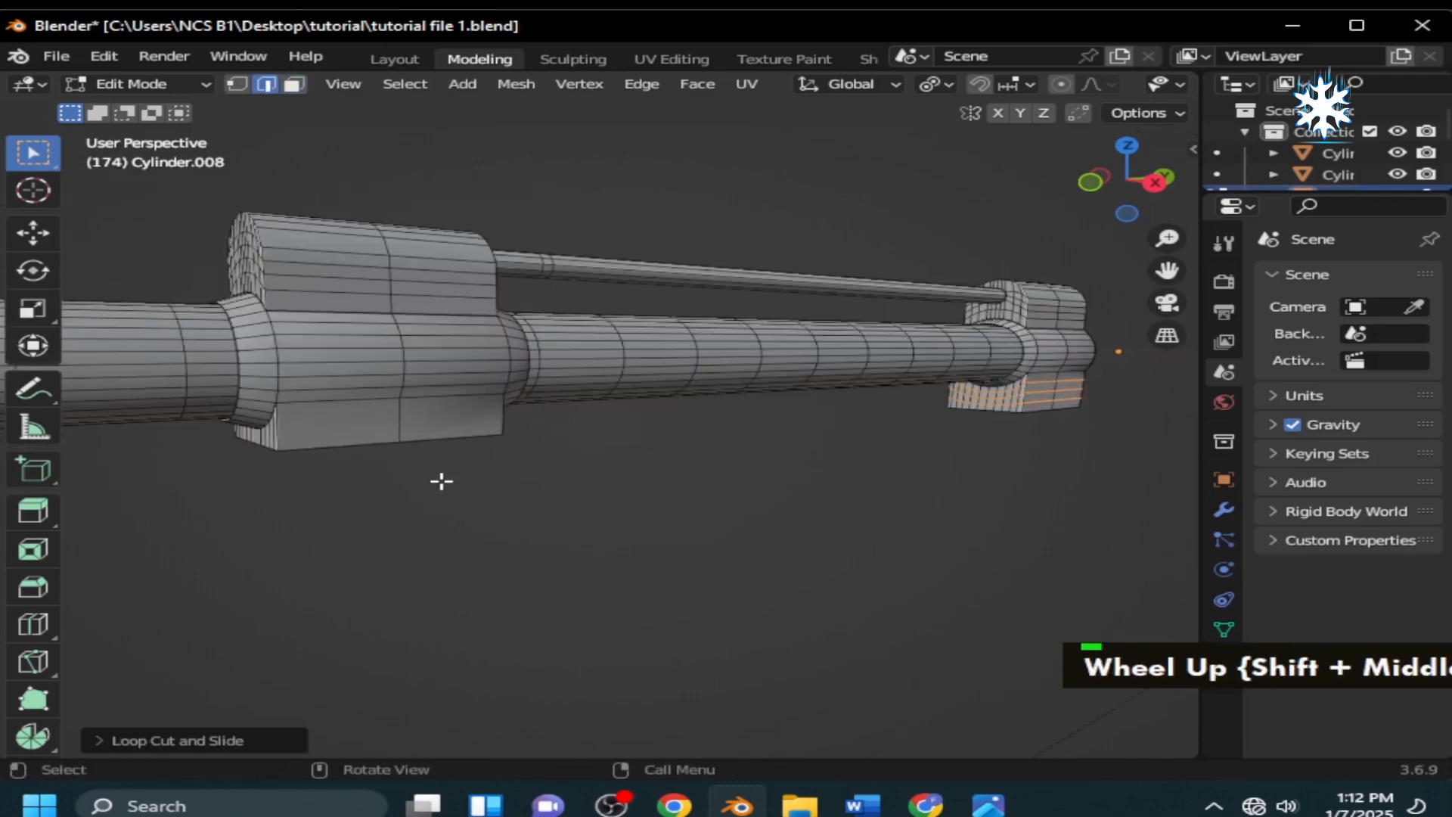
key("ctrl+r")
left_click(403, 421)
right_click(404, 421)
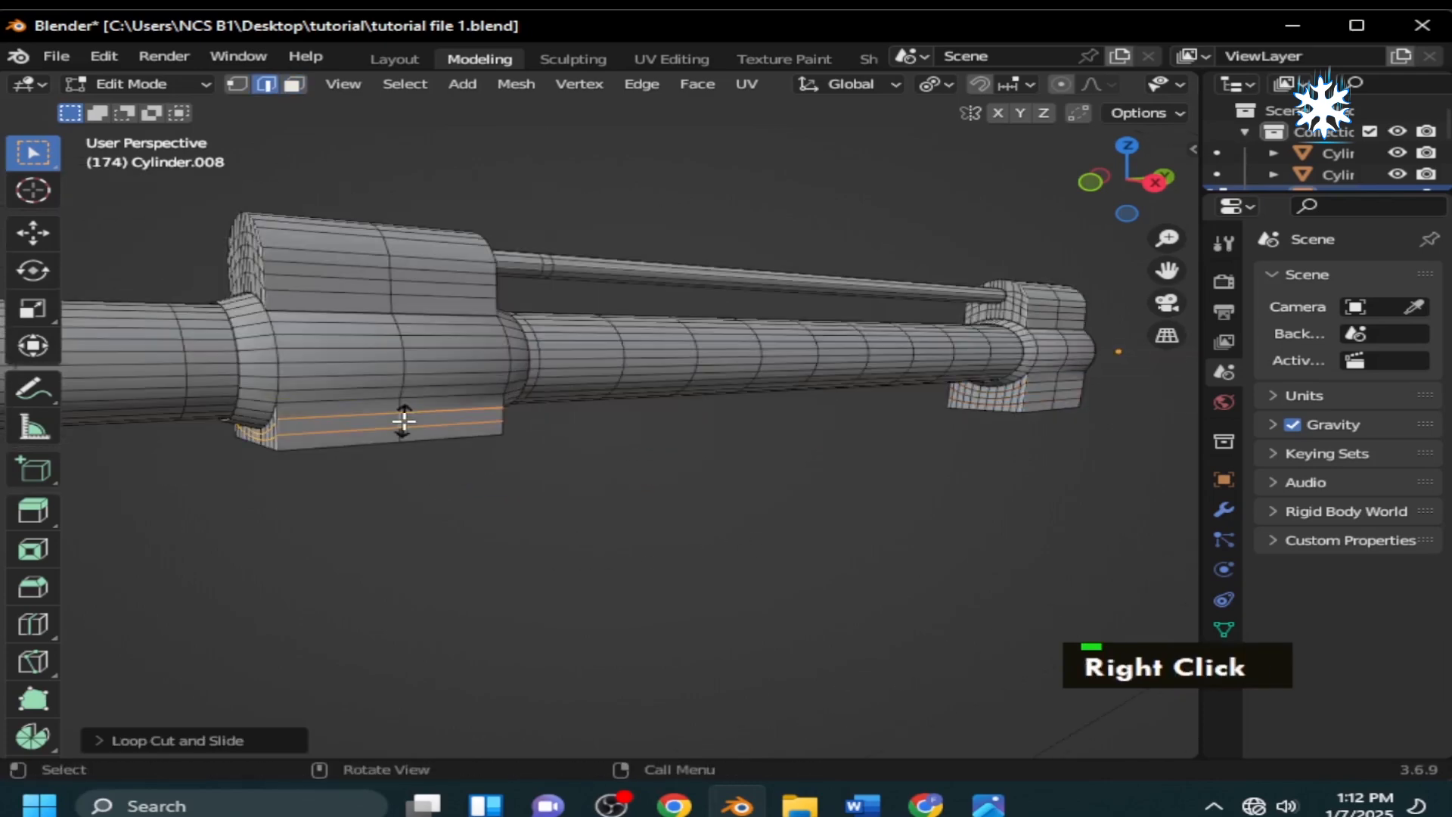
scroll(482, 497, "down", 2)
middle_click_drag(483, 497, 636, 603)
key("Tab")
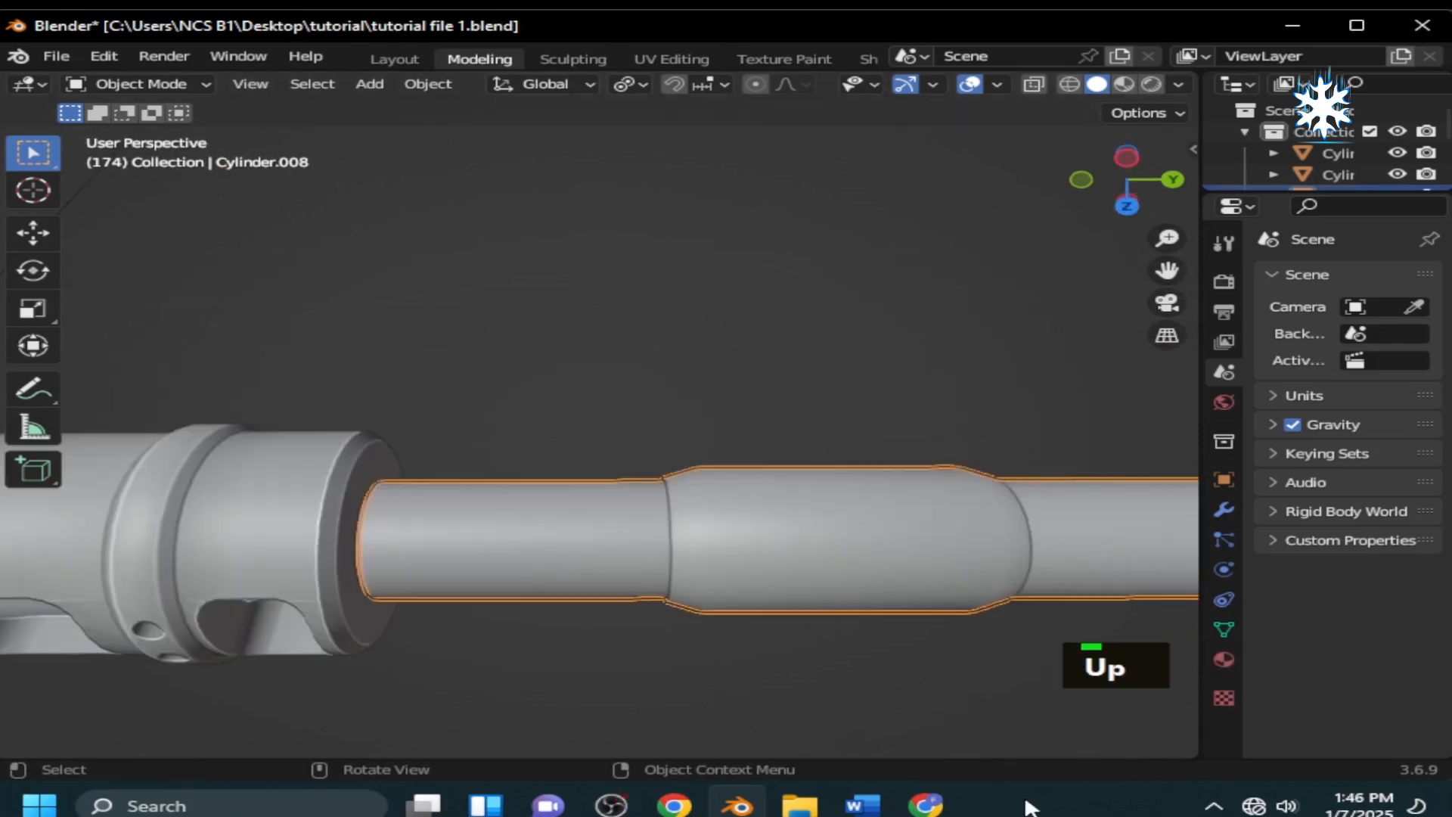
Cut the tube's short end section beside the hollow cylindrical part into many narrow rings with evenly spaced loop cuts.
key("Tab")
key("ctrl+r")
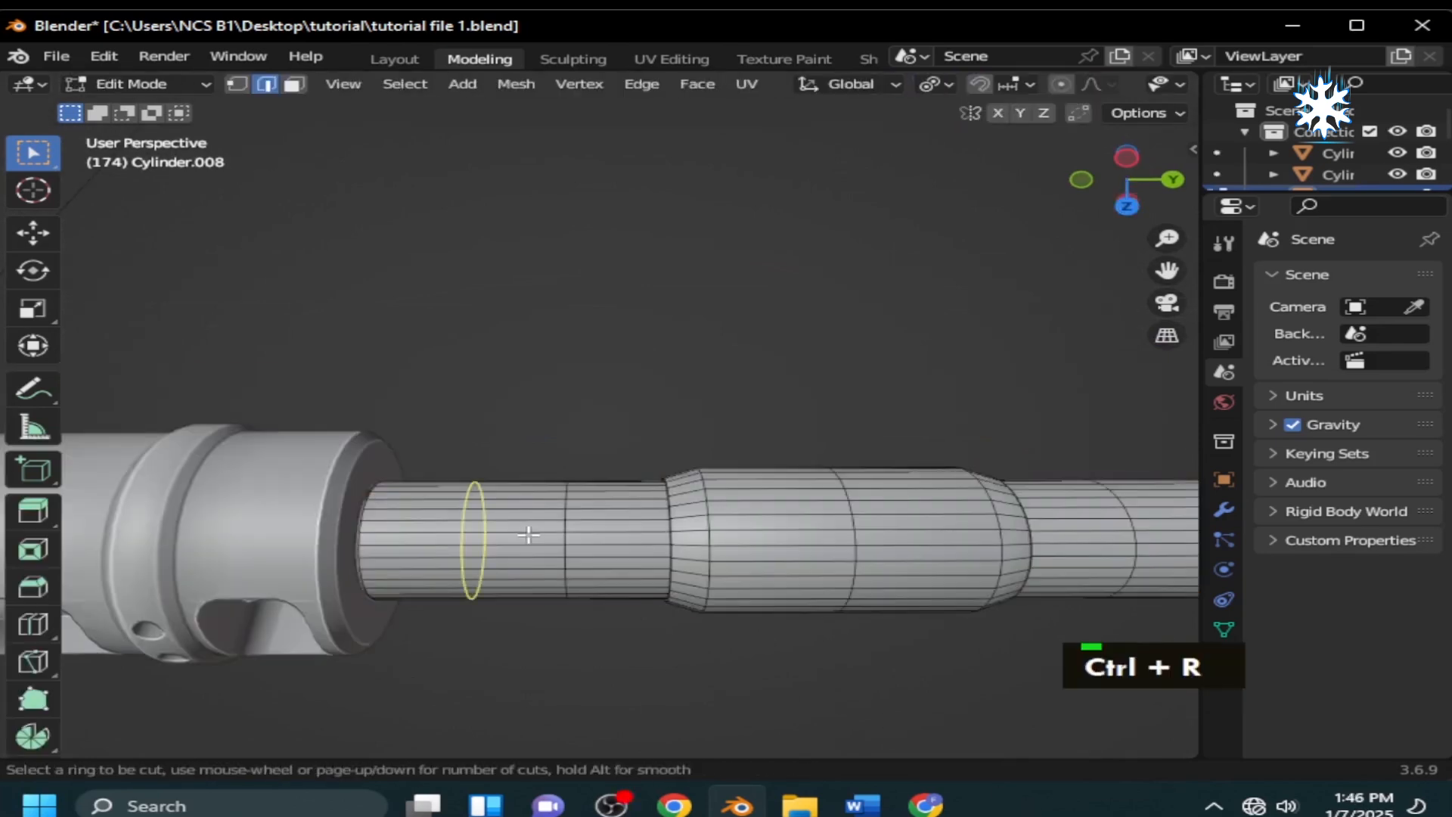
scroll(528, 534, "up", 4)
scroll(528, 535, "up", 5)
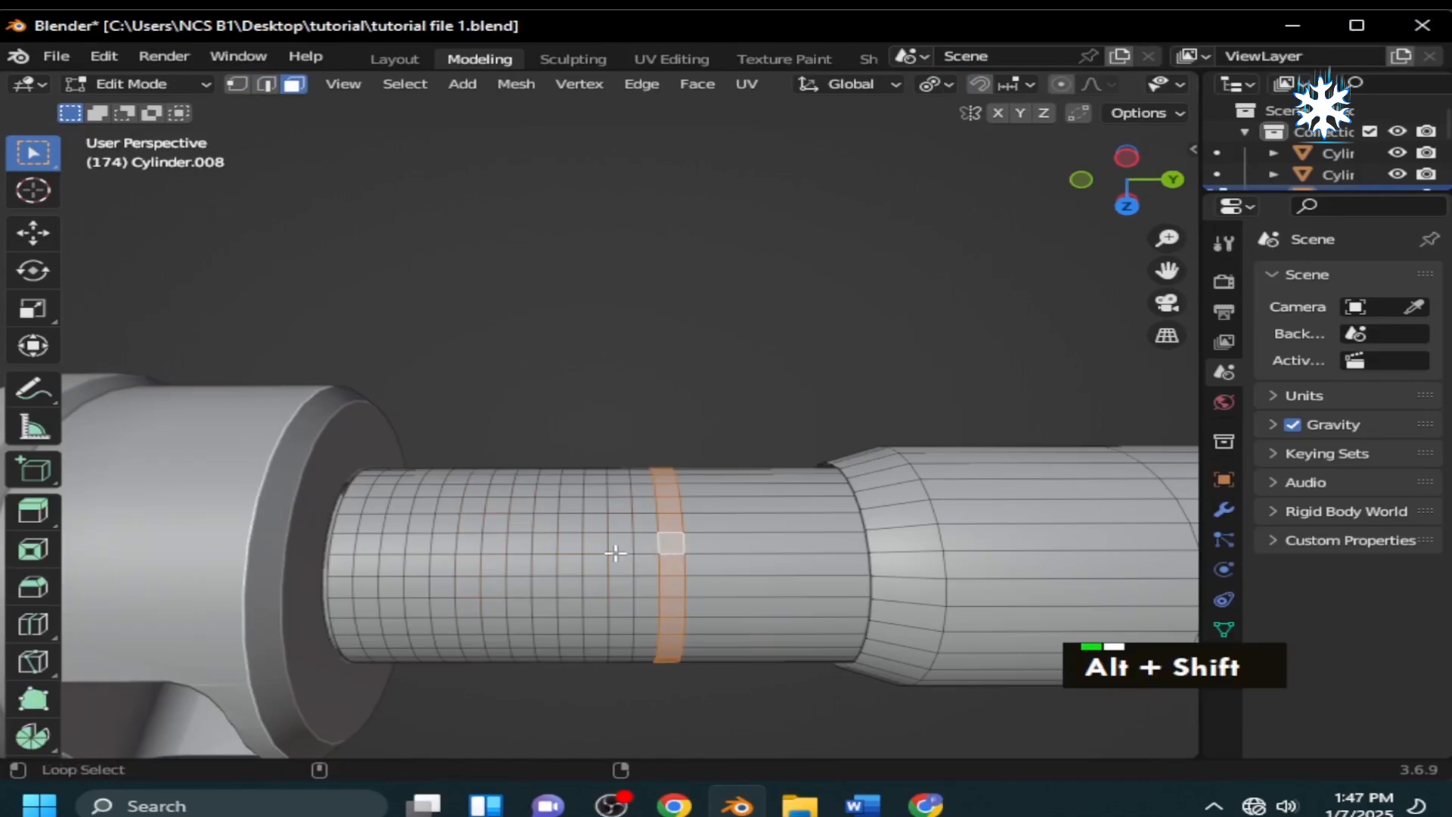
Select seven alternating face rings on the tube's end section and extrude them outward with Shrink/Fatten to form ridges.
left_click(619, 555, "alt+shift")
left_click(571, 555, "alt+shift")
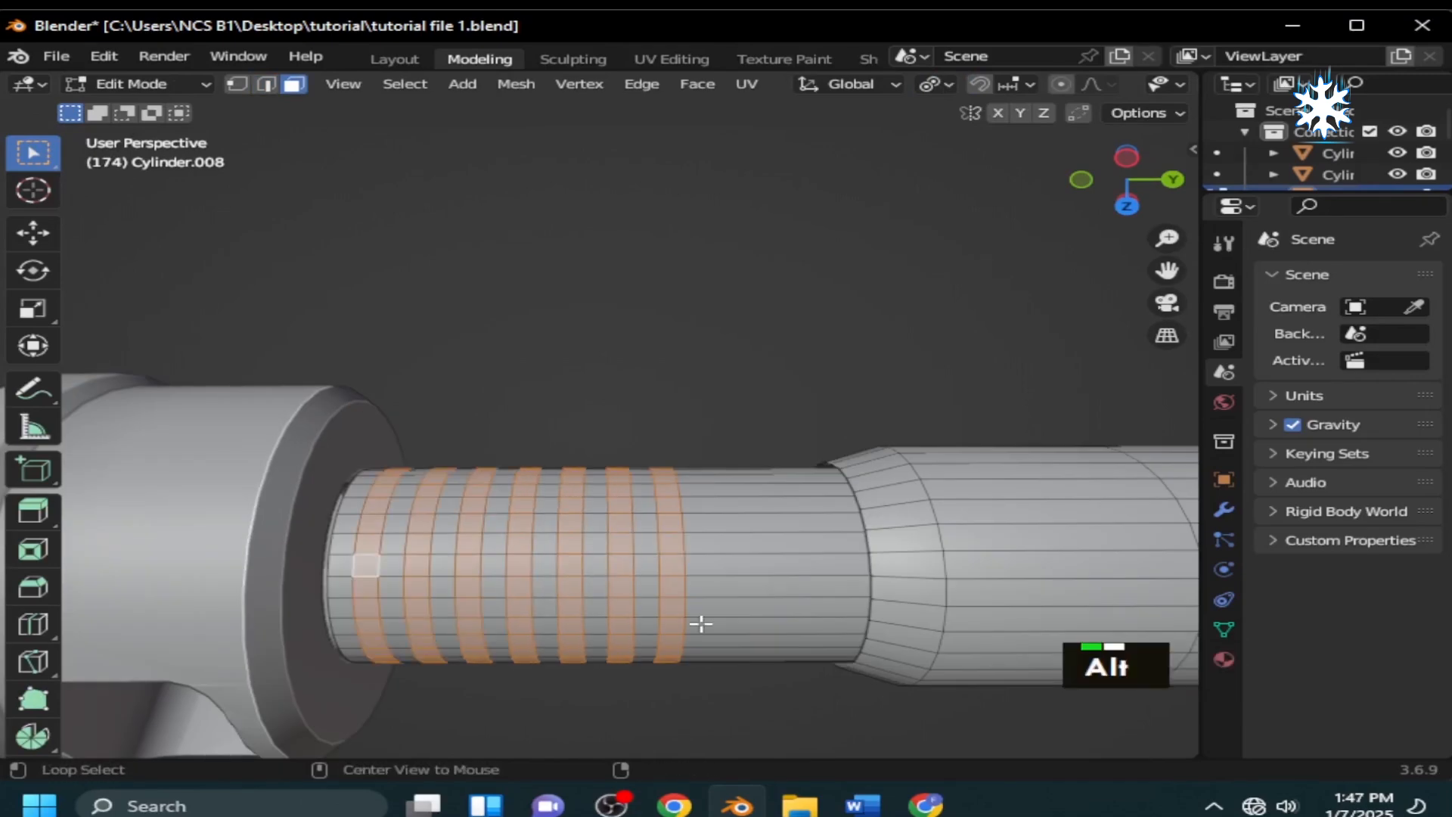
key("alt+s")
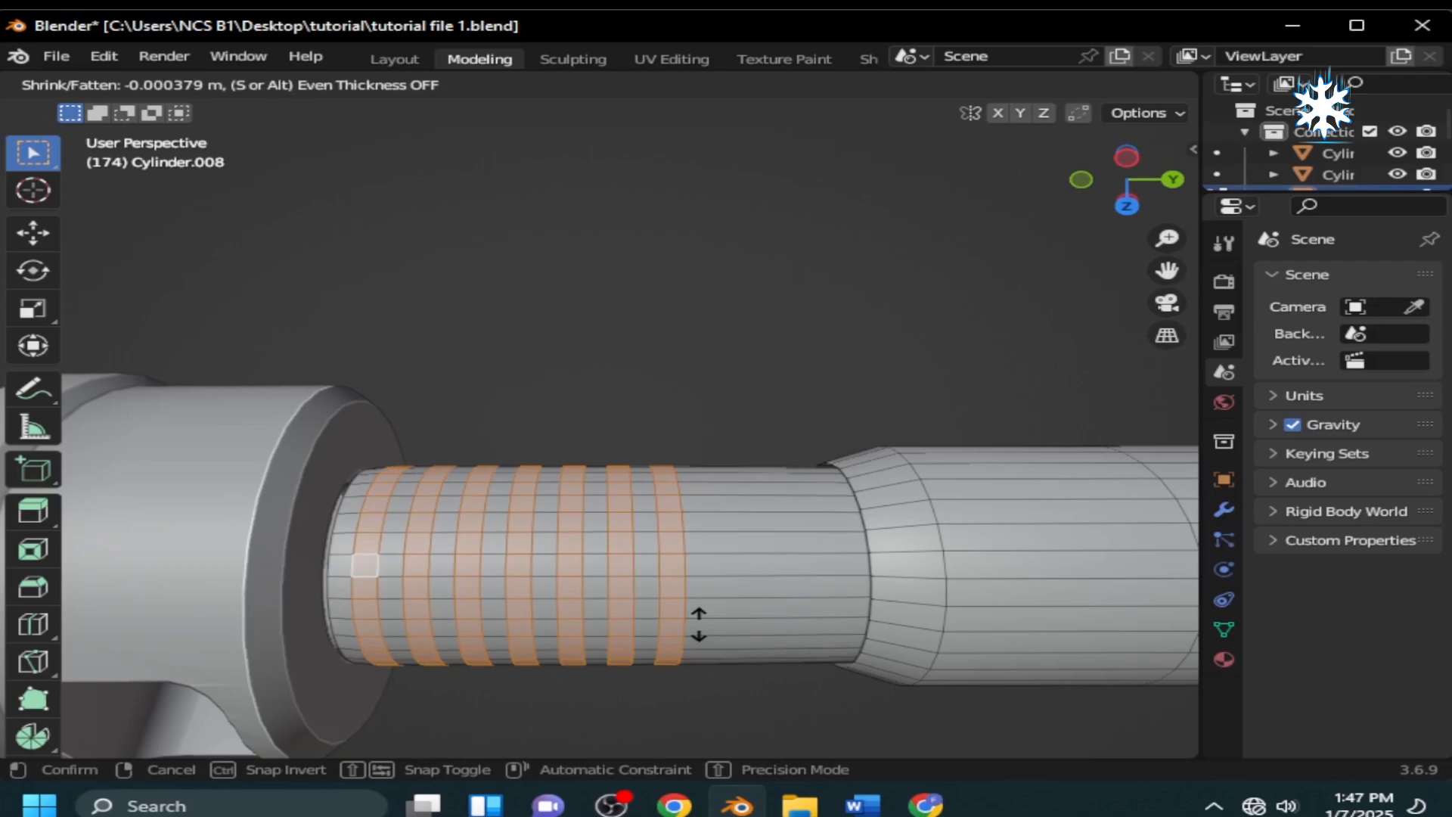
right_click(698, 627)
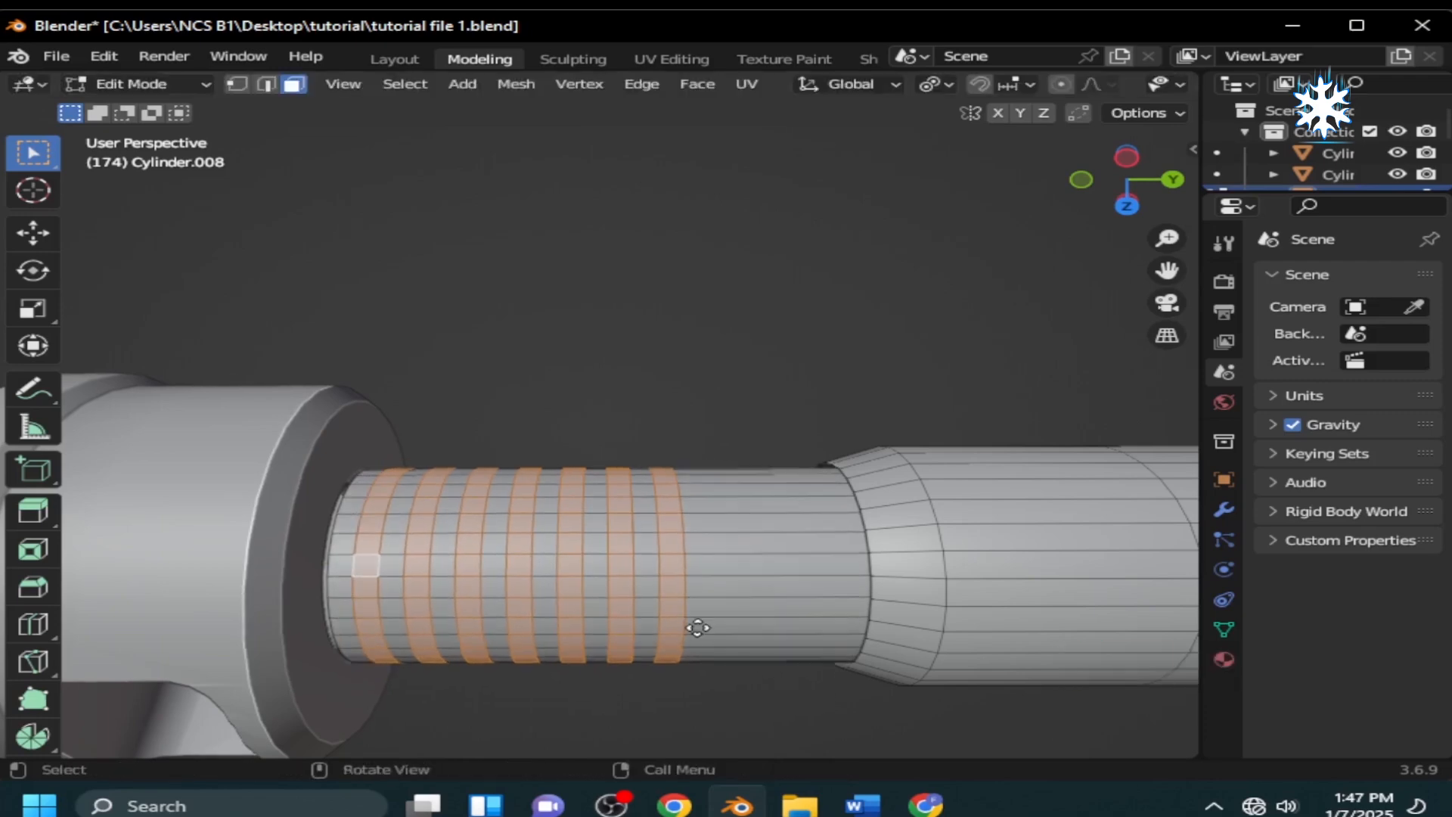
key("e")
key("alt+s")
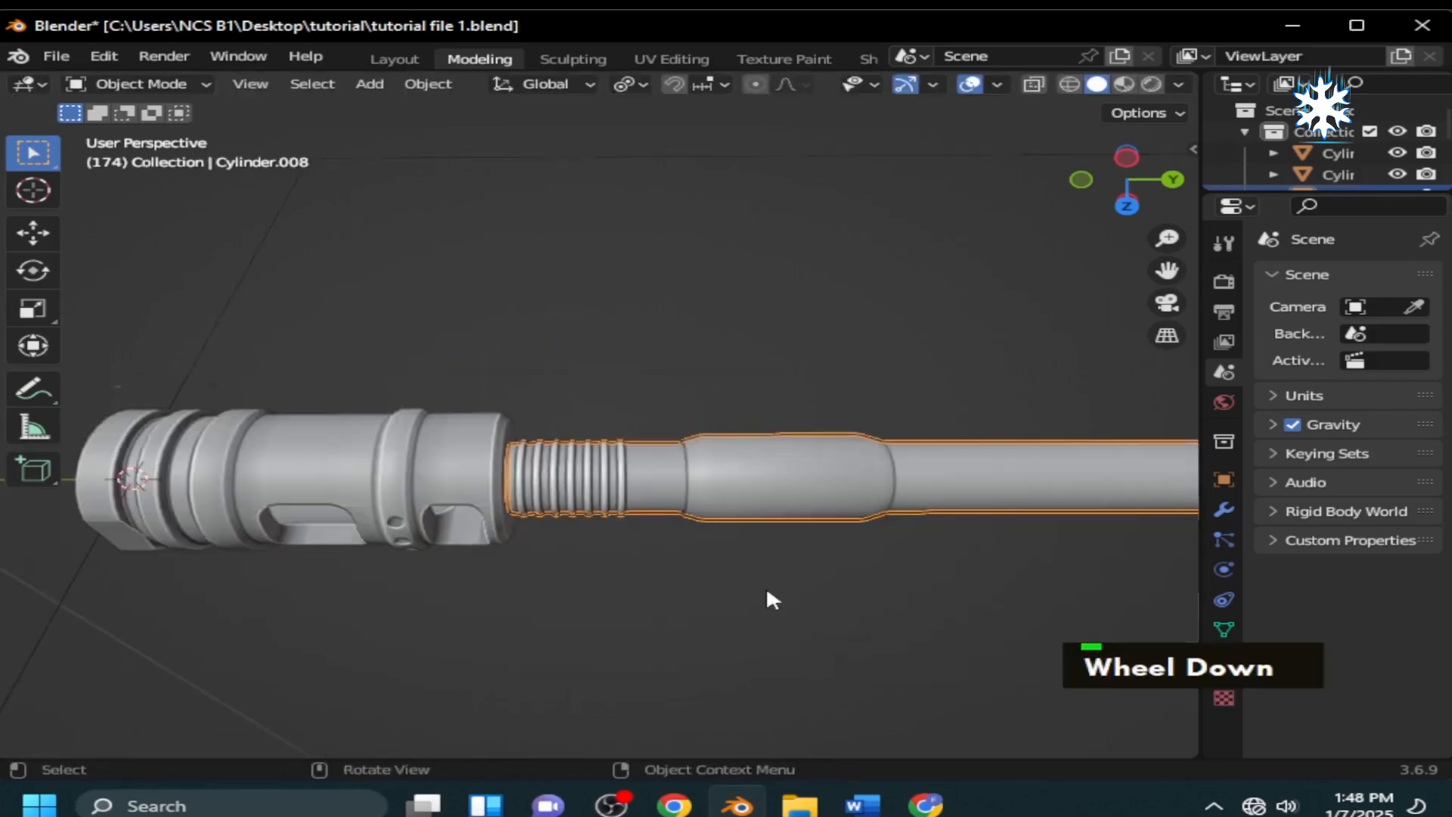
Add a plane over the plain tube section between the sleeves and stretch it along Y by about 4.03.
middle_click_drag(767, 590, 743, 623)
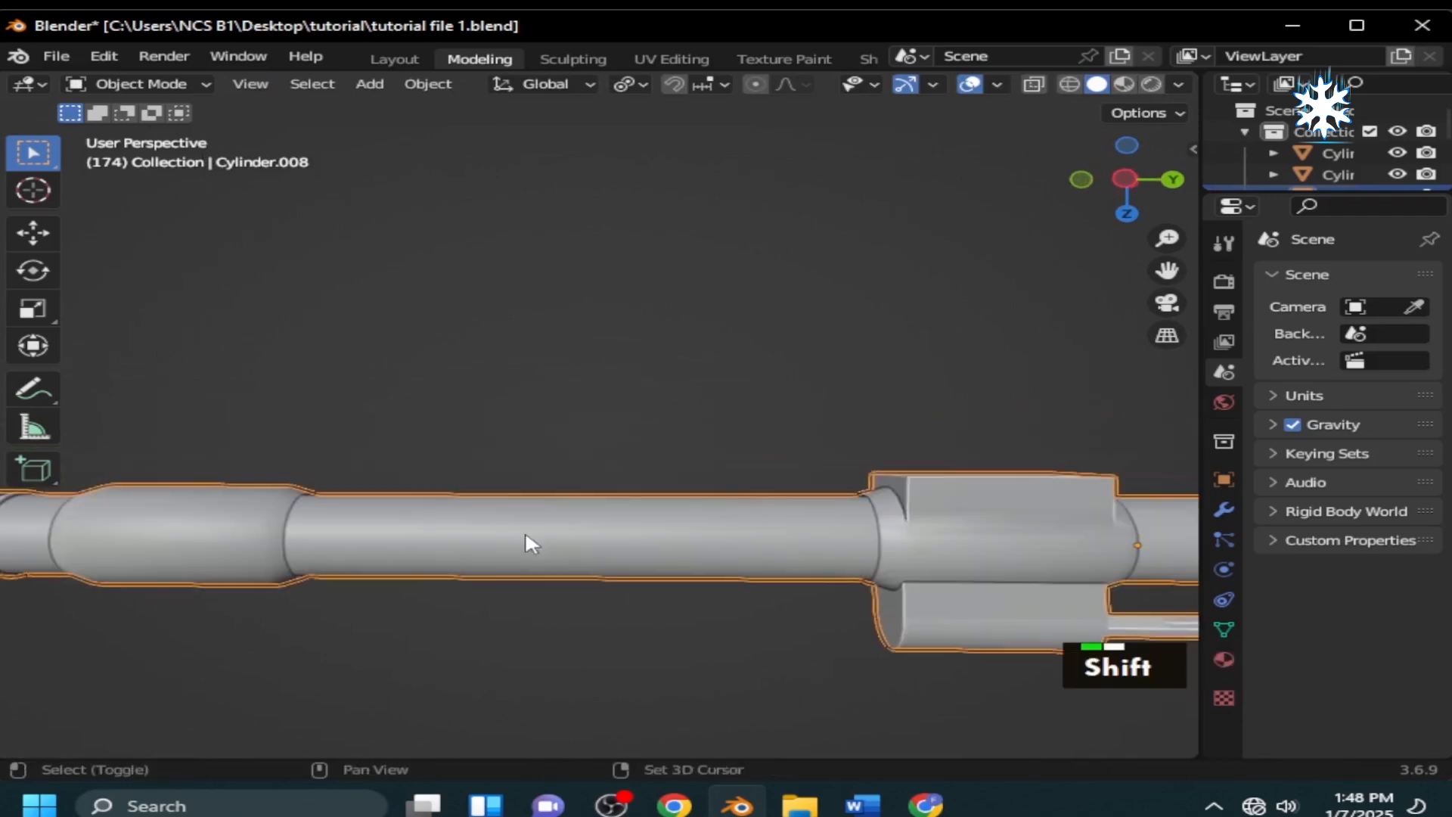
key("shift+a")
mouse_move(574, 337)
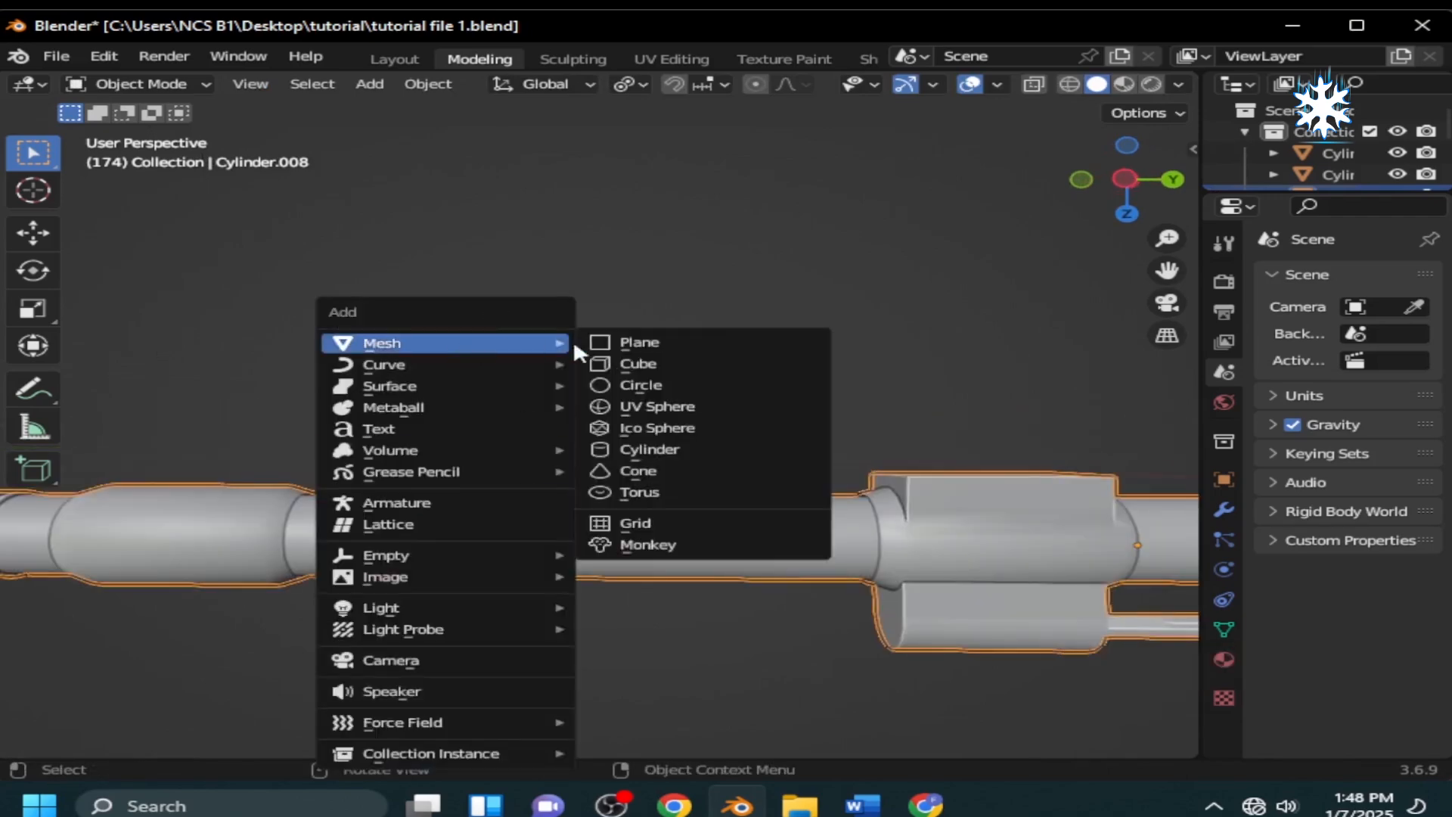
left_click(639, 338)
key("KP_7")
scroll(652, 484, "up", 2)
key("s")
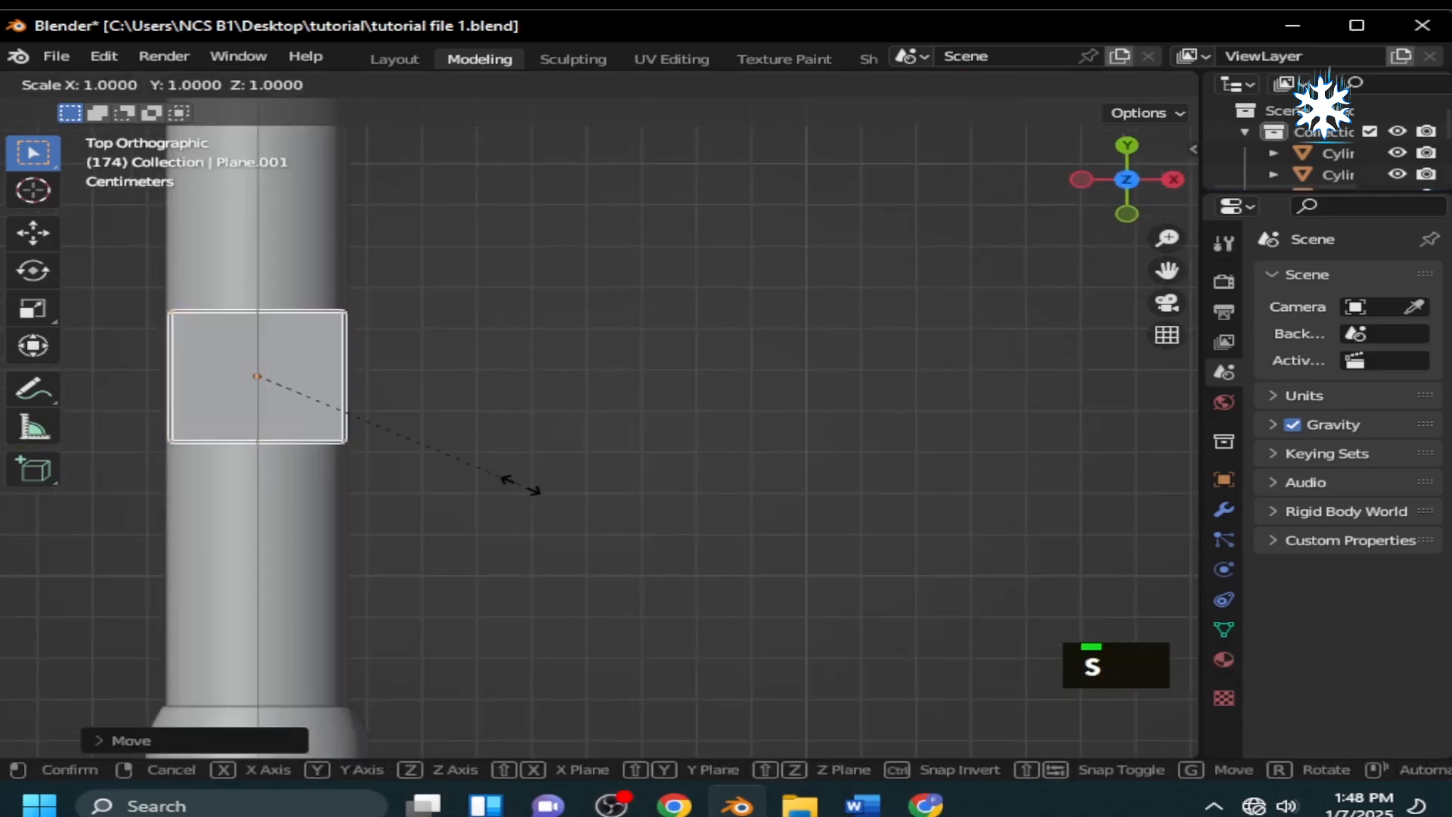
key("y")
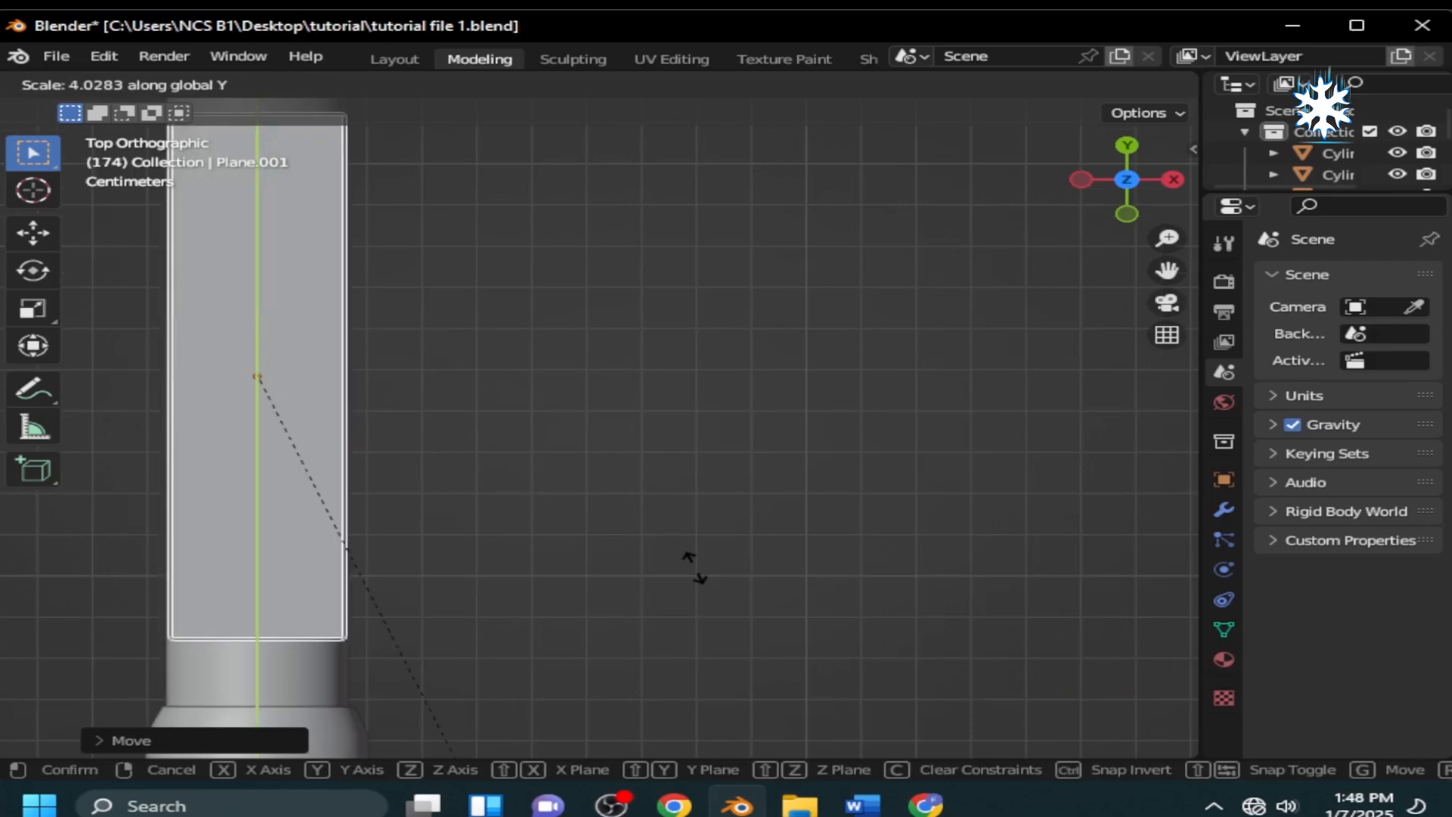
left_click(691, 567)
middle_click_drag(553, 534, 596, 496, "shift")
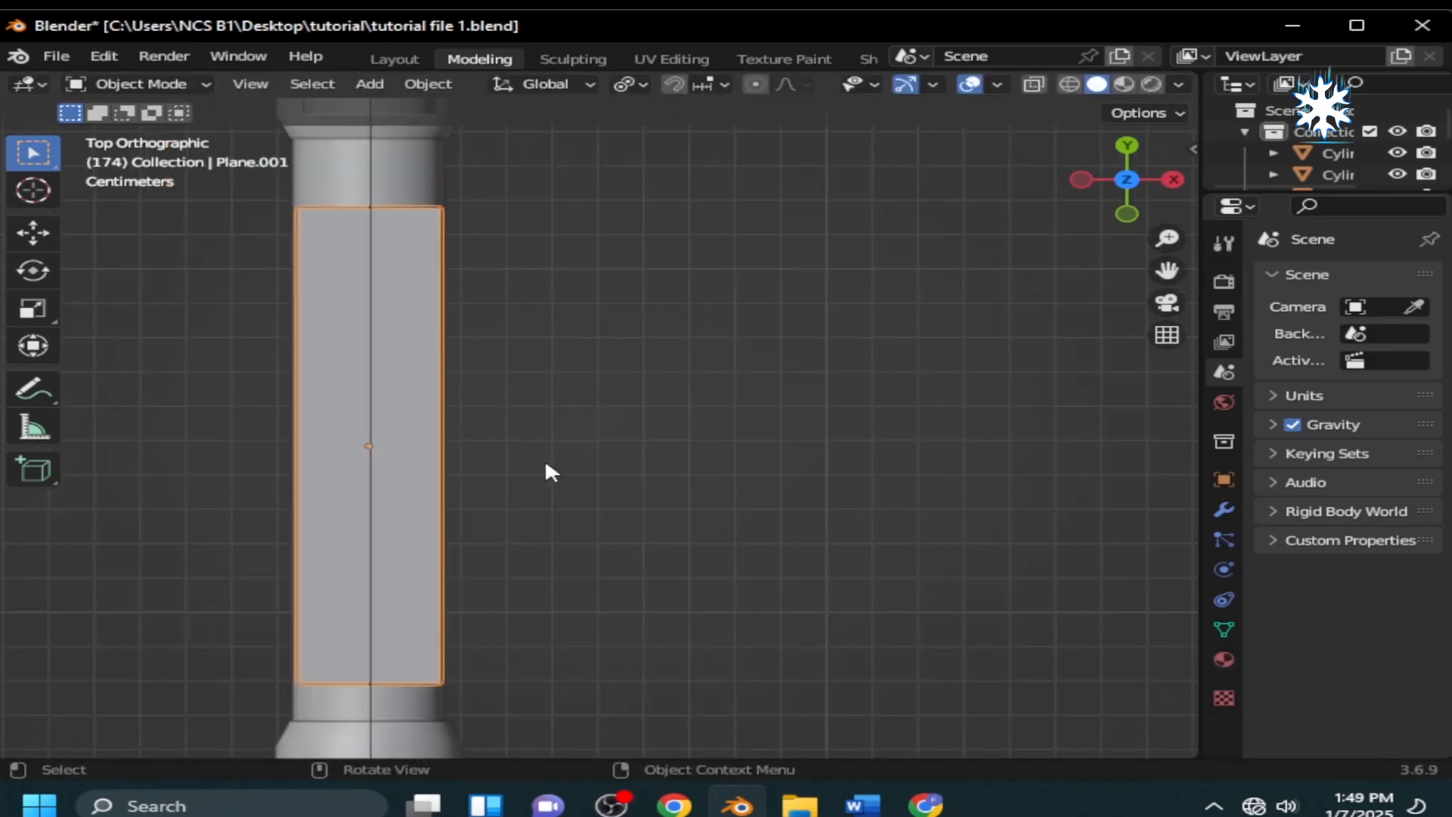
Apply the plane's object transform and round its four corners with a multi-segment vertex bevel.
key("ctrl+a")
left_click(523, 496)
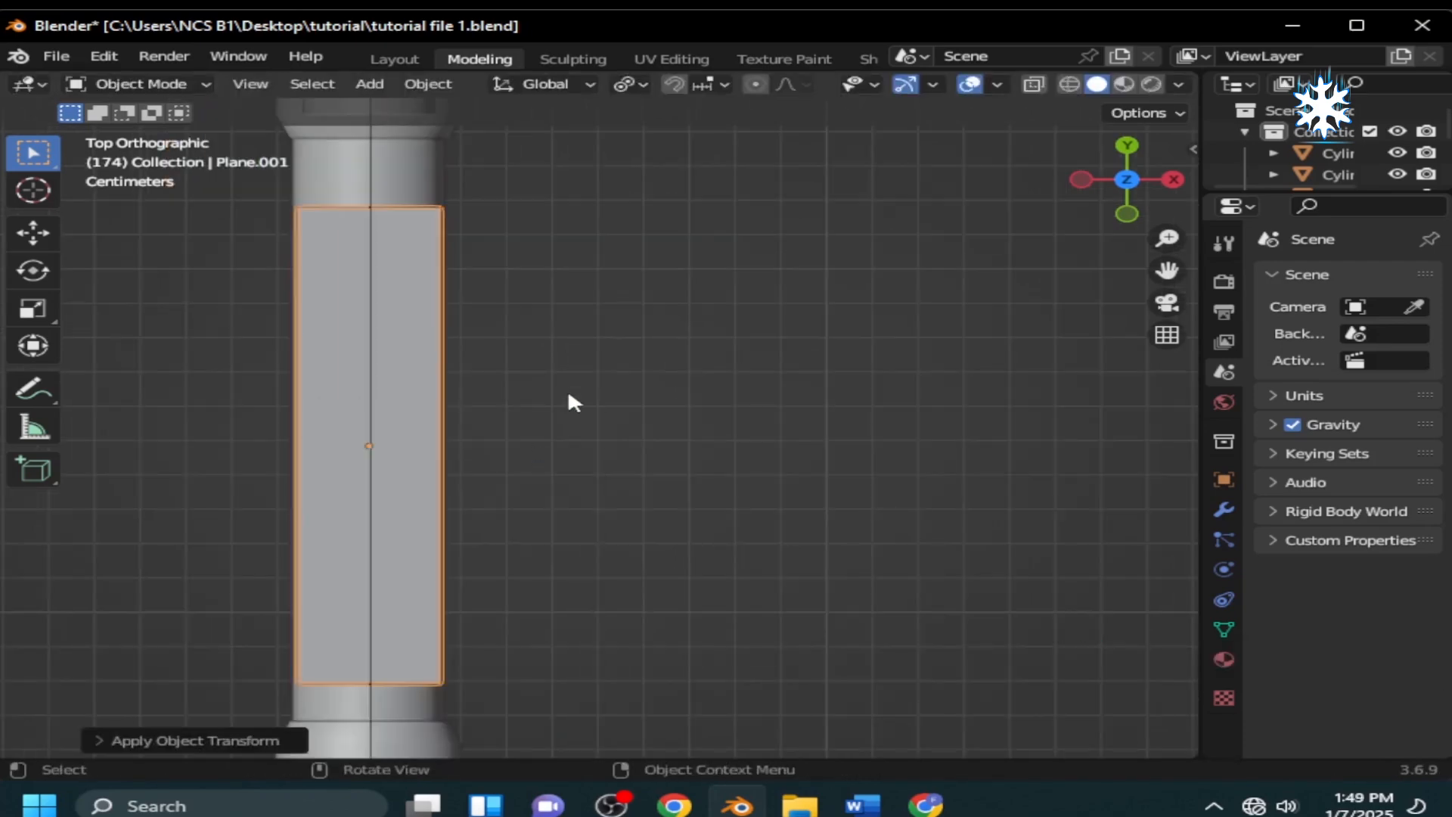
key("Tab")
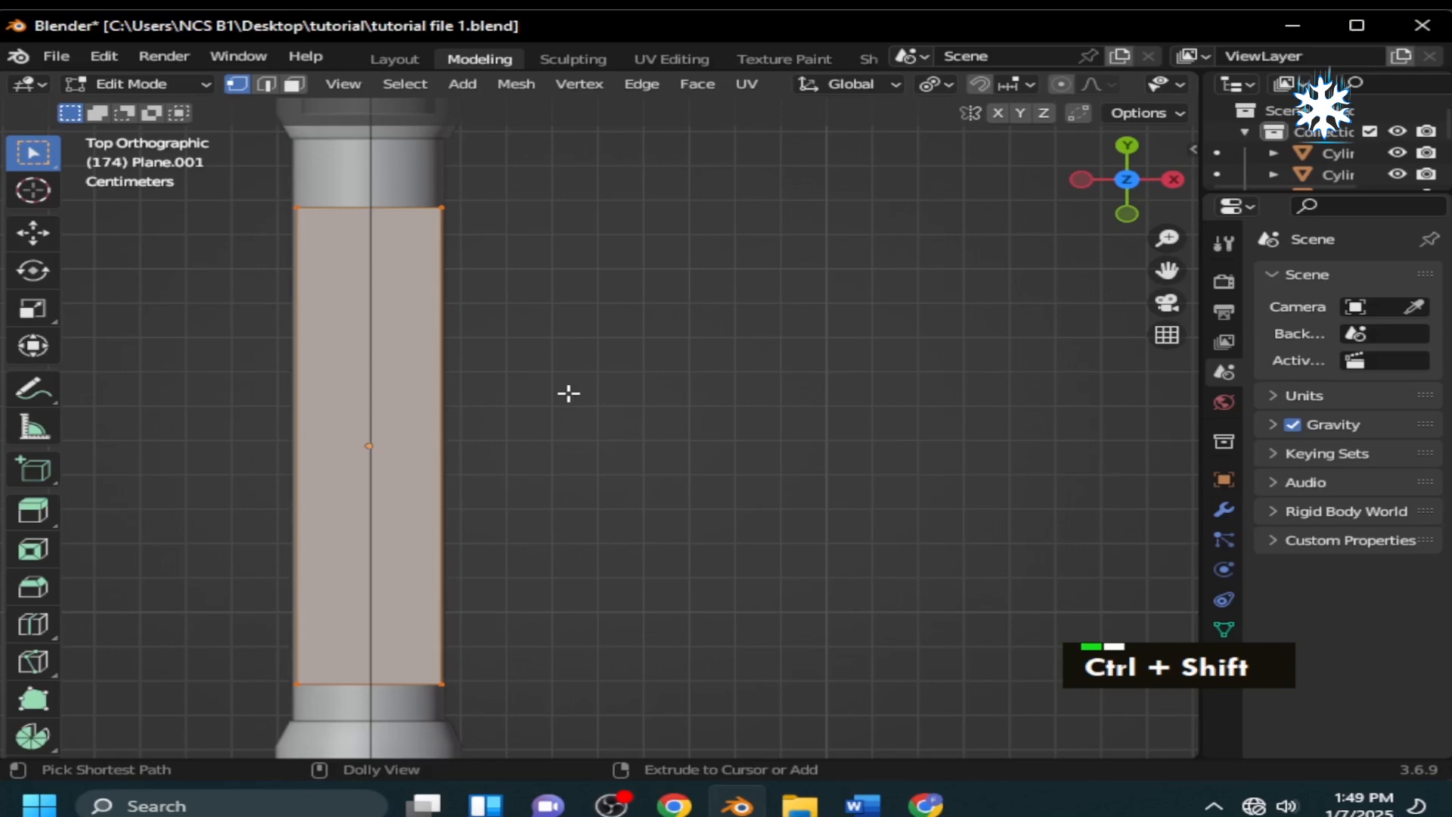
key("ctrl+shift+b")
scroll(603, 389, "up", 1)
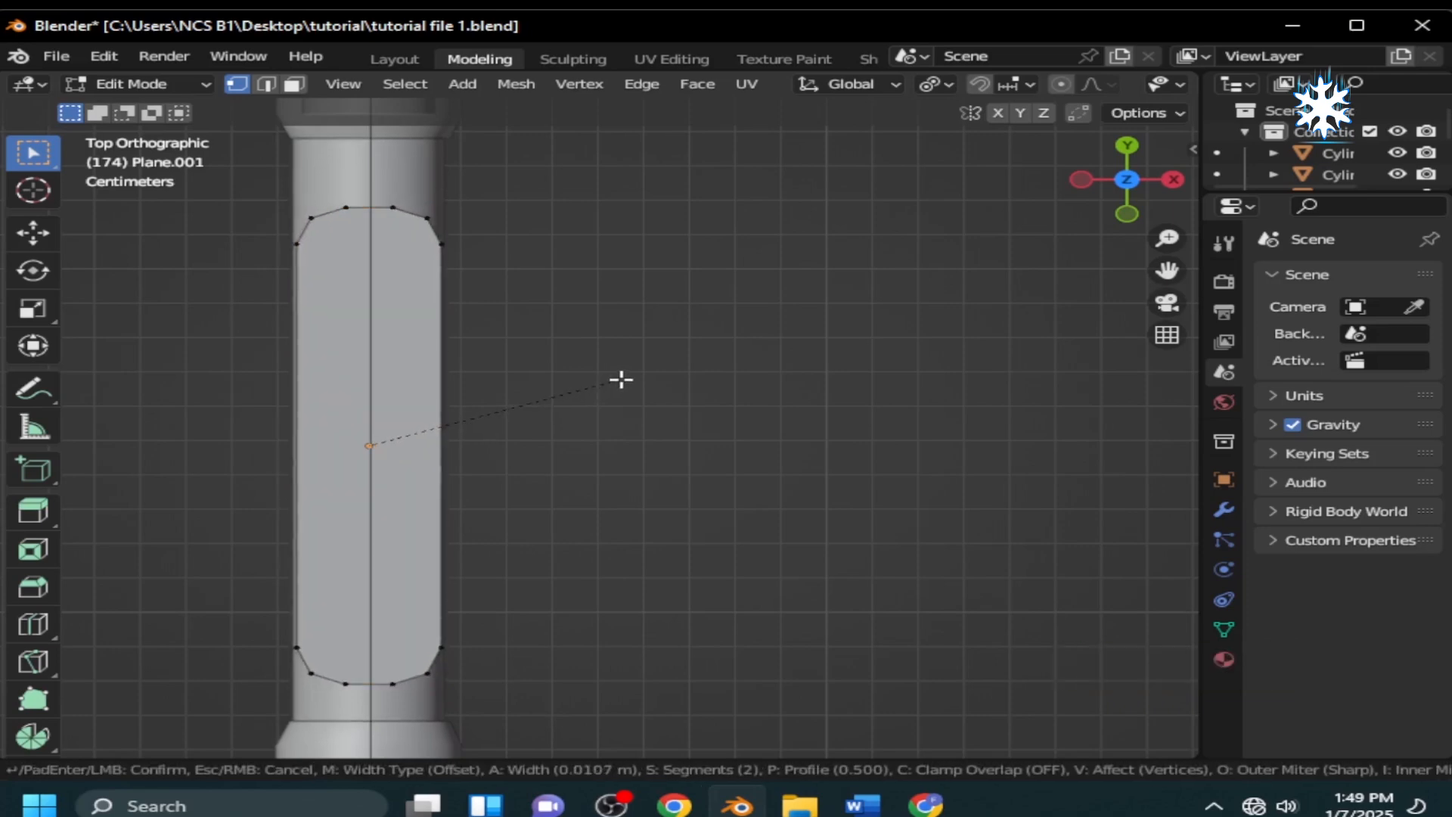
scroll(622, 378, "up", 1)
right_click(623, 379)
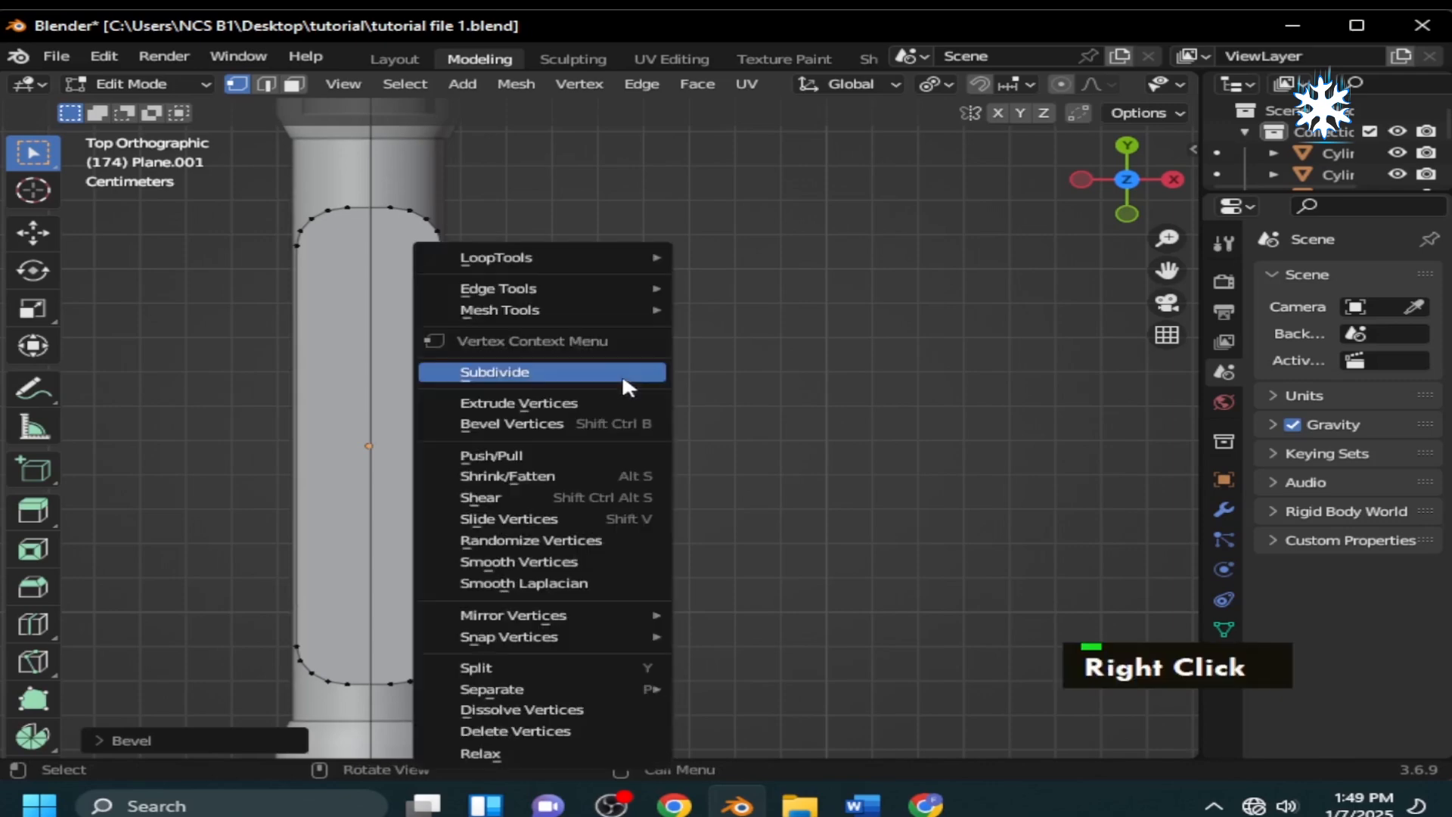
Select the whole rounded plane and scale it narrower along X to fit on the tube.
middle_click_drag(875, 434, 666, 438)
key("a")
key("s")
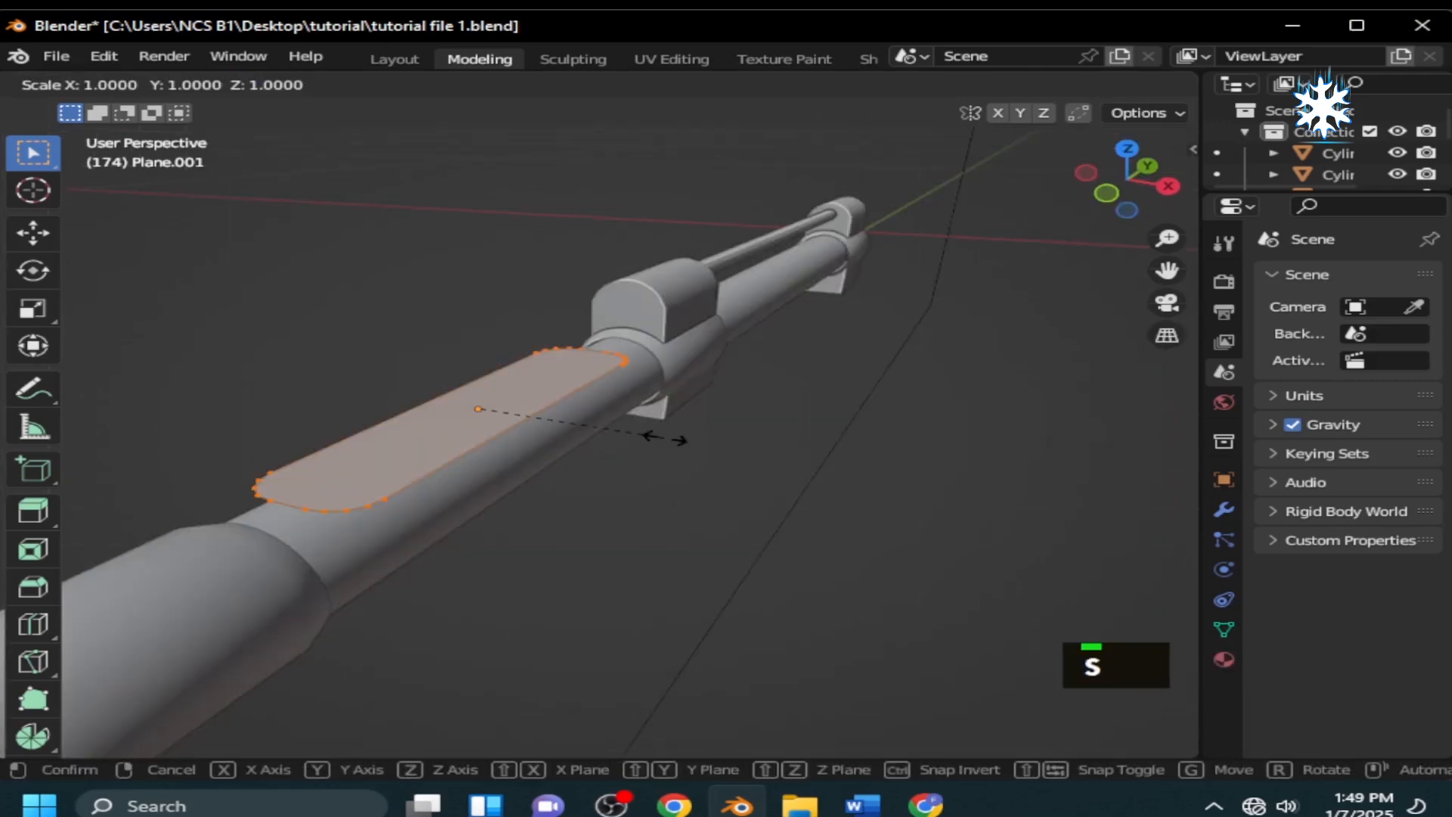
key("x")
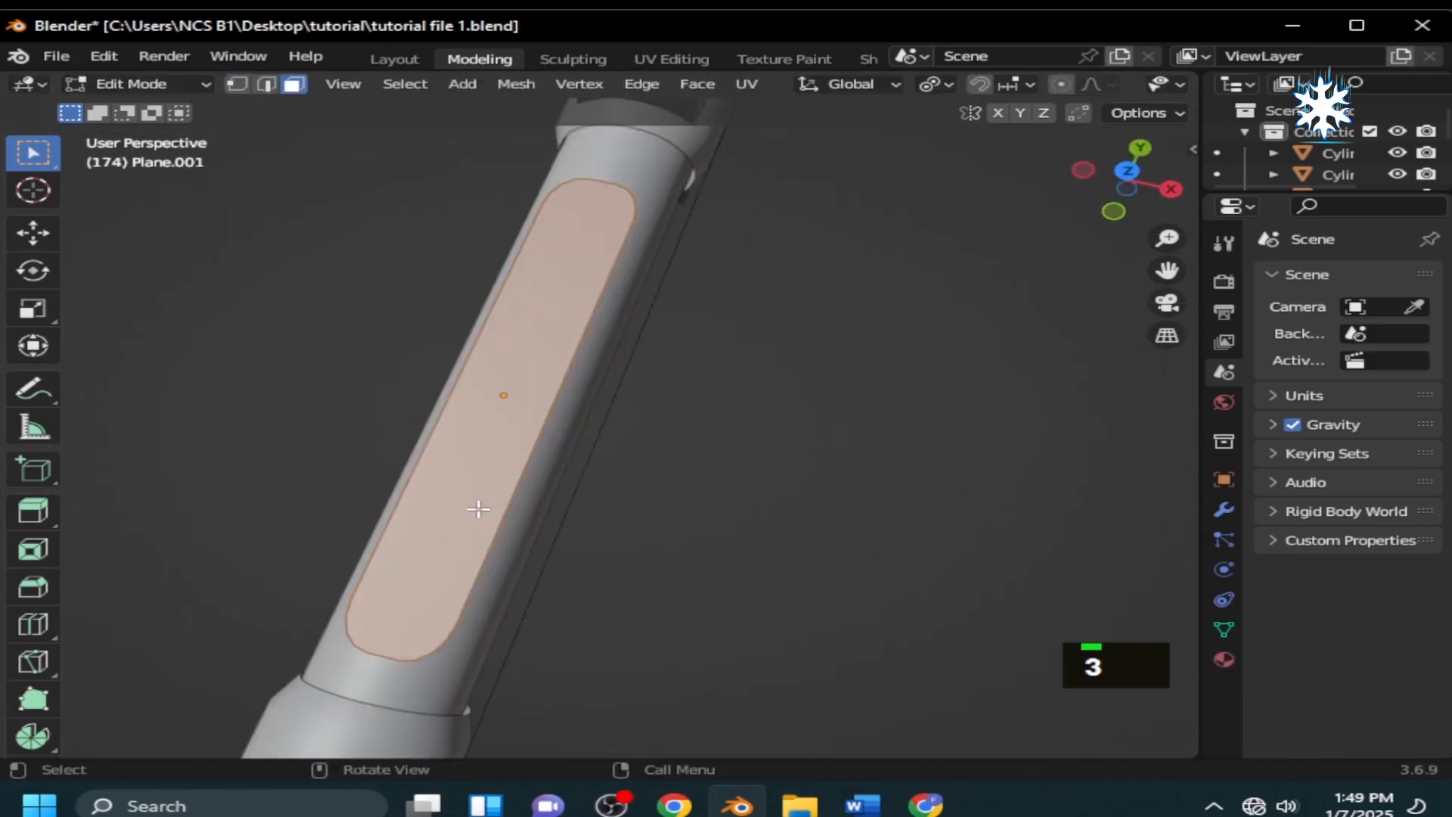
Delete only the rounded plane's face, keeping its outline, and refill the outline with Grid Fill.
left_click(478, 509)
key("x")
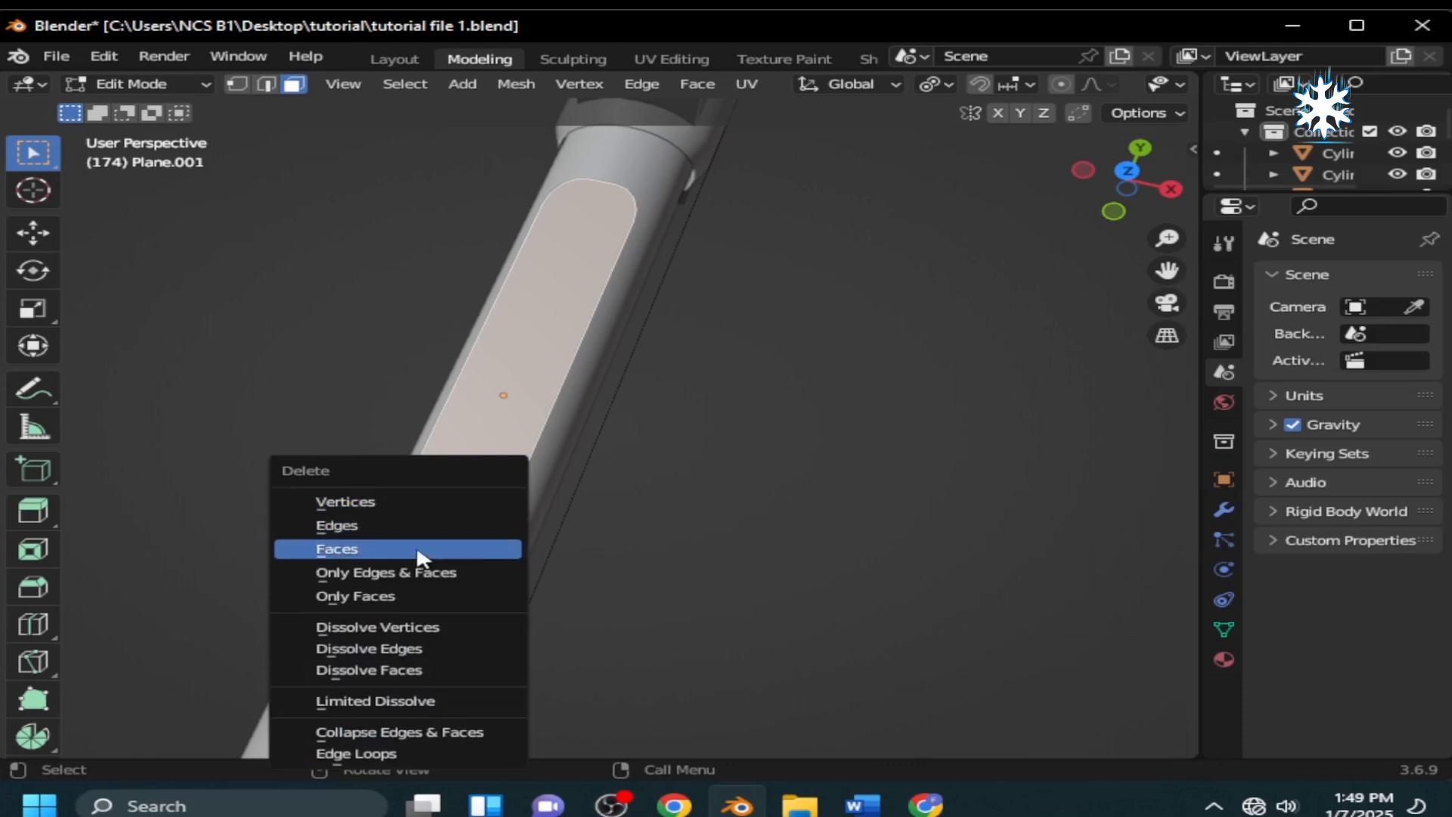
left_click(414, 596)
key("a")
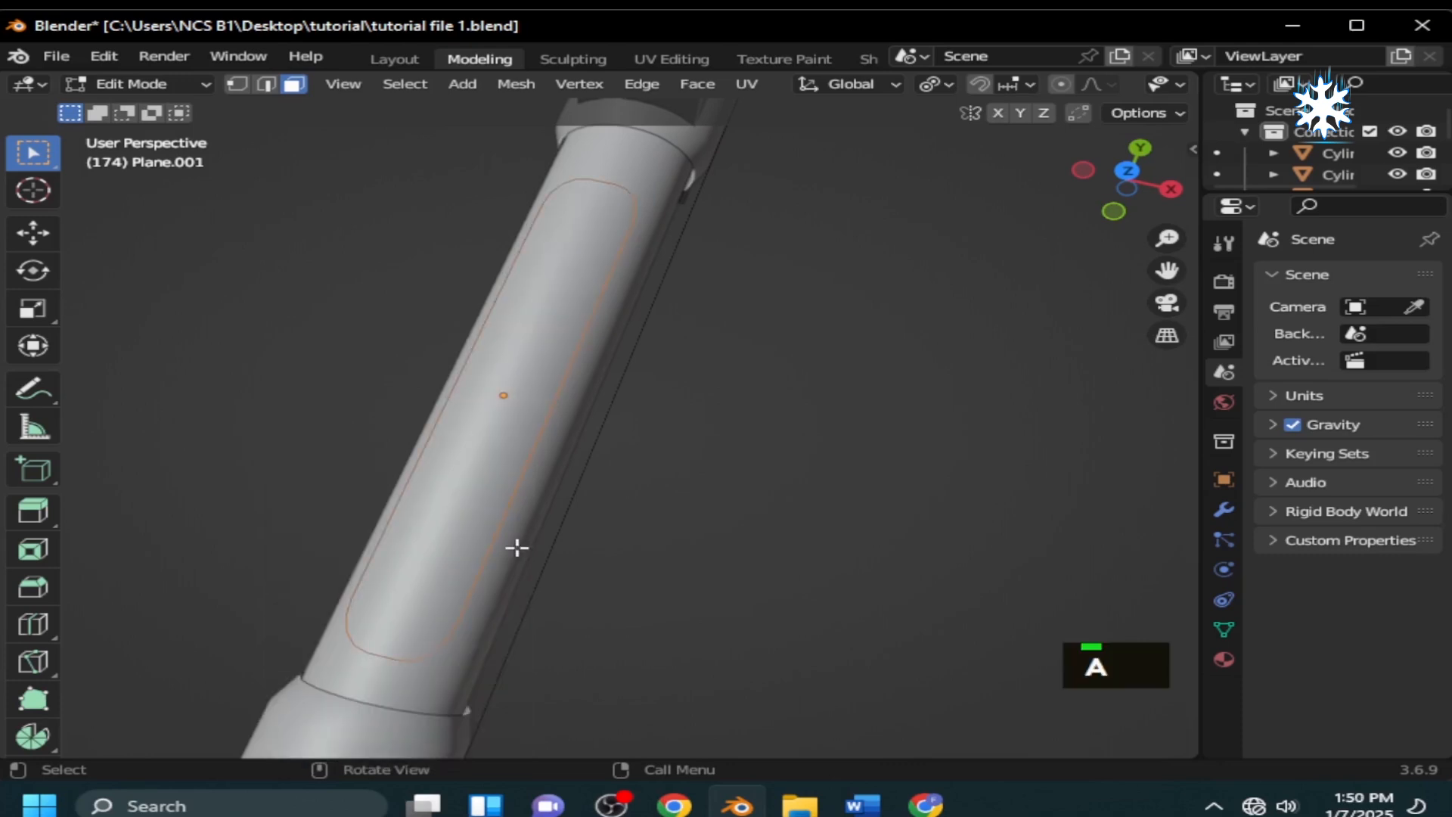
key("ctrl")
key("ctrl+f")
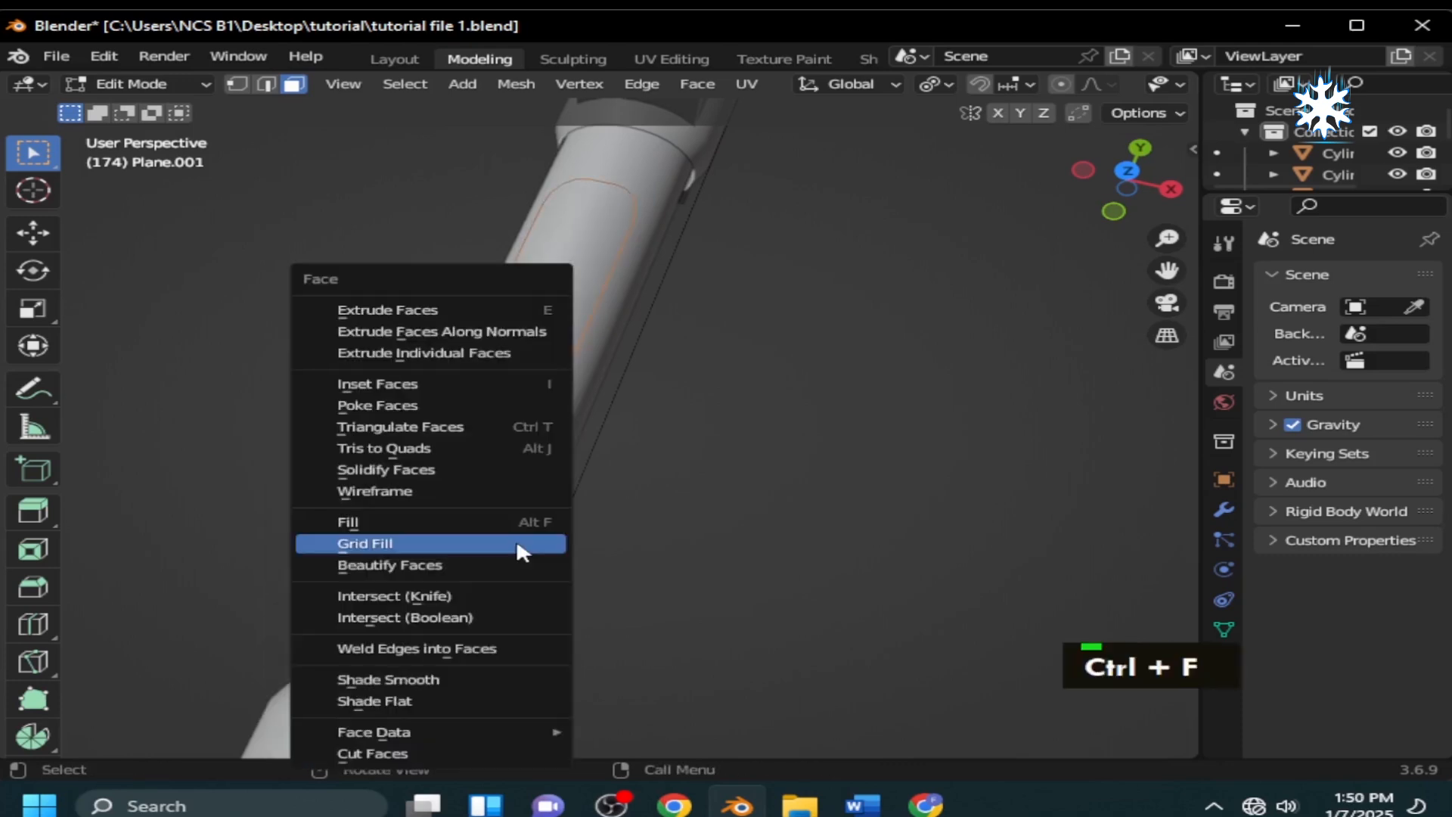
left_click(519, 551)
Extrude the grid-filled plate about 0.0024 m downward along Z.
middle_click_drag(565, 580, 434, 470)
key("e")
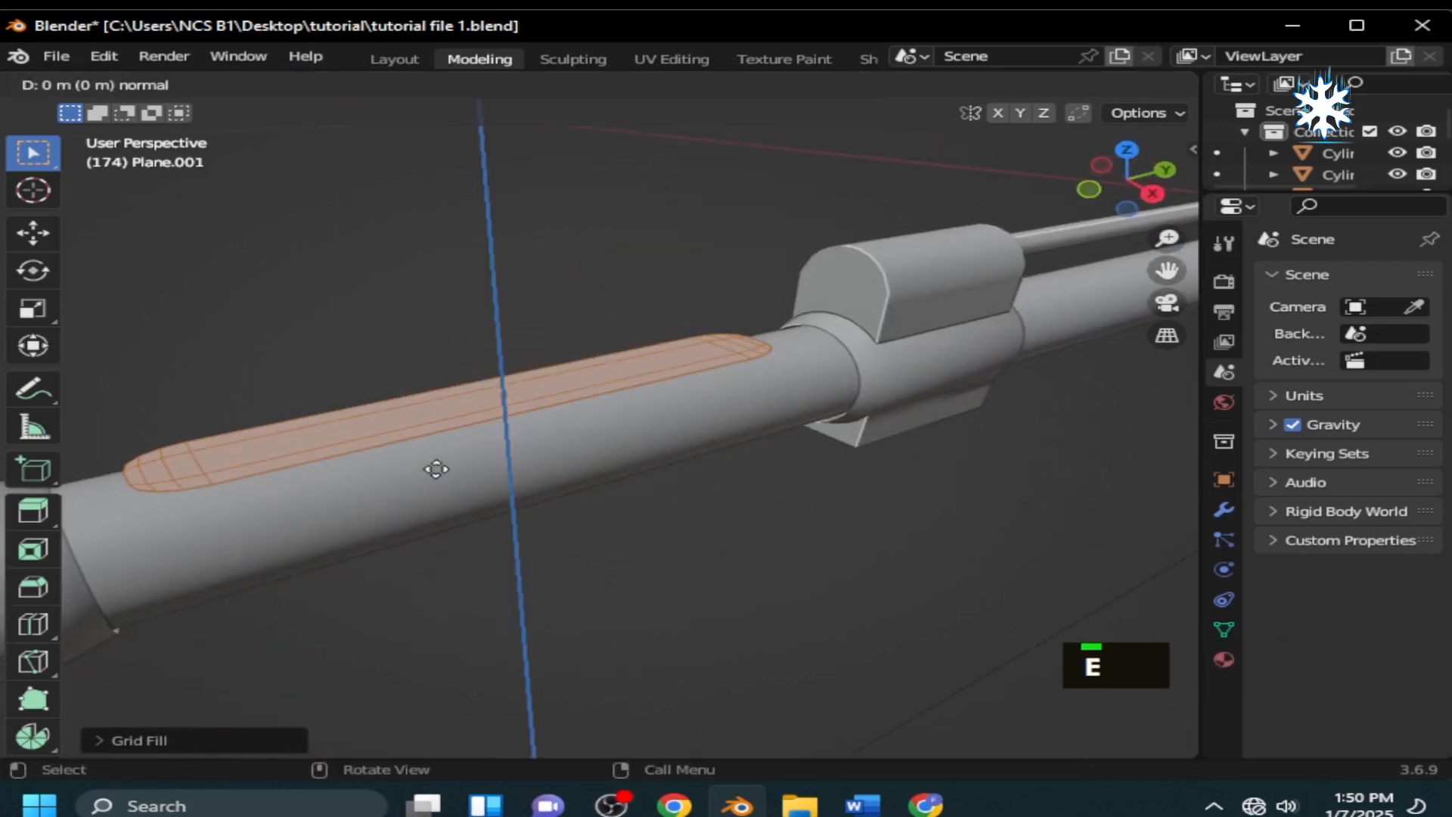
key("z")
key("z")
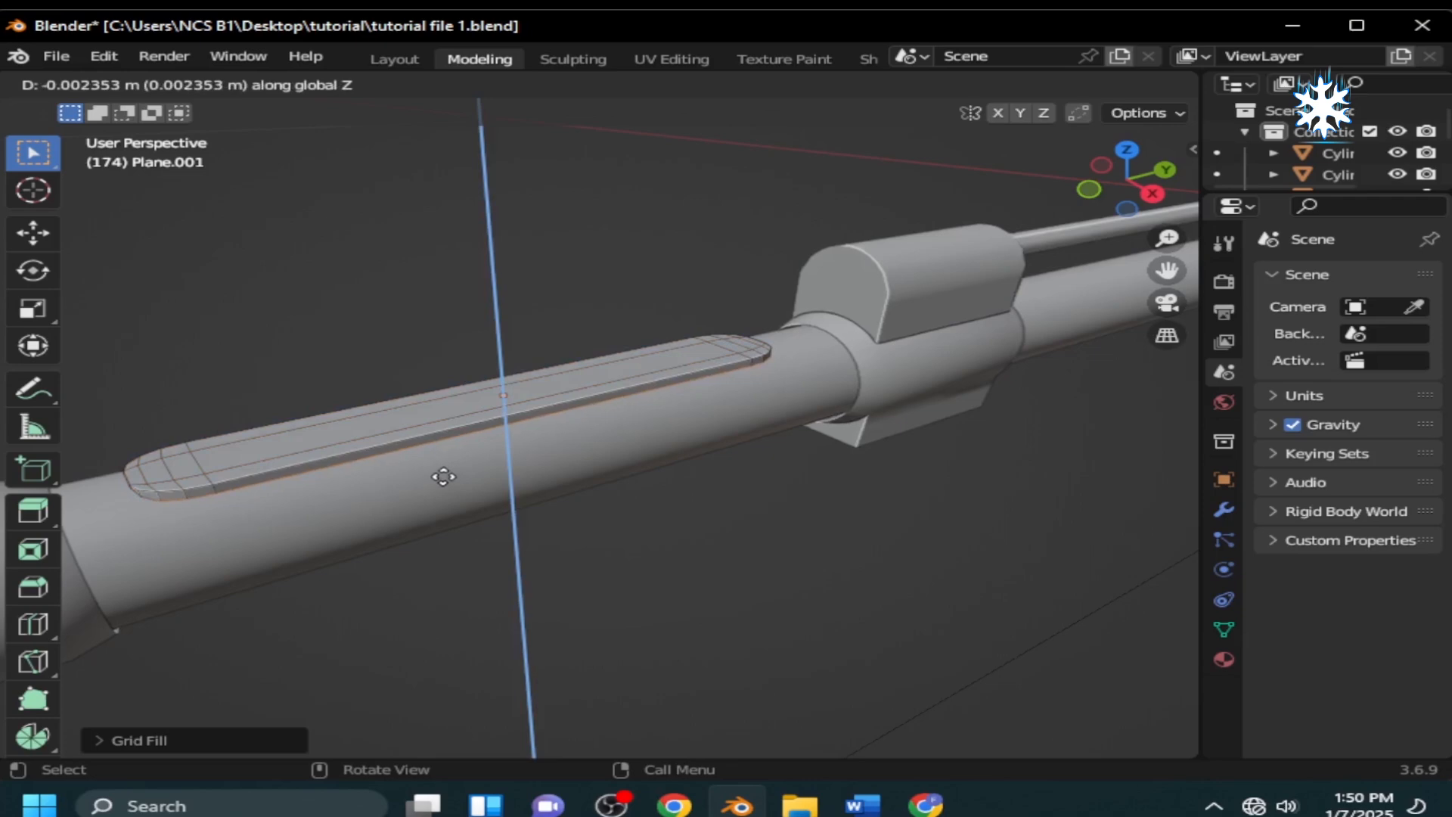
left_click(443, 477)
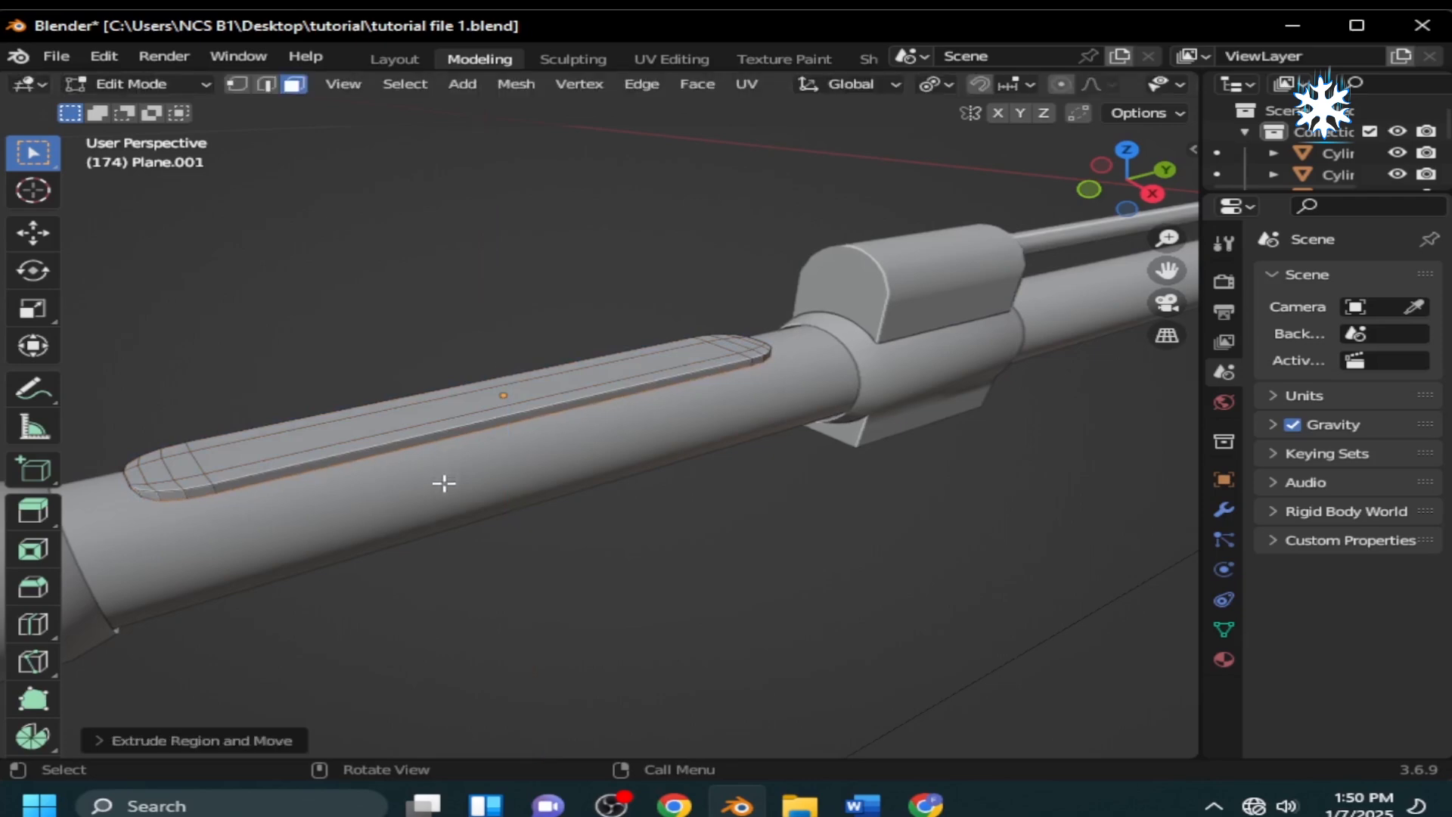
Isolate the rounded plate, select its sharp edges, and give them a very narrow four-segment bevel.
key("KP_Divide")
middle_click_drag(444, 483, 399, 434)
key("2")
left_click(405, 84)
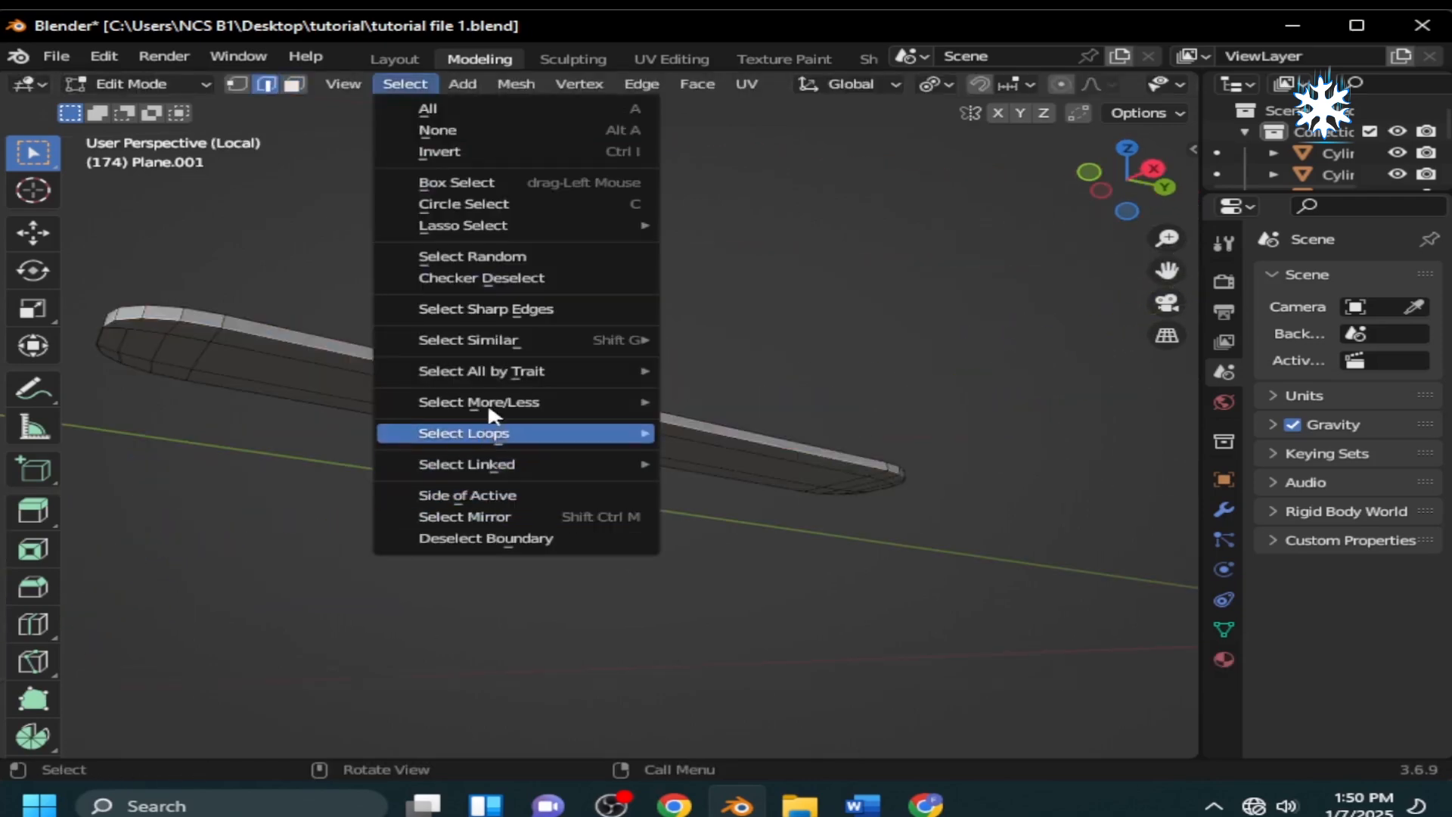
left_click(492, 310)
key("ctrl")
key("ctrl")
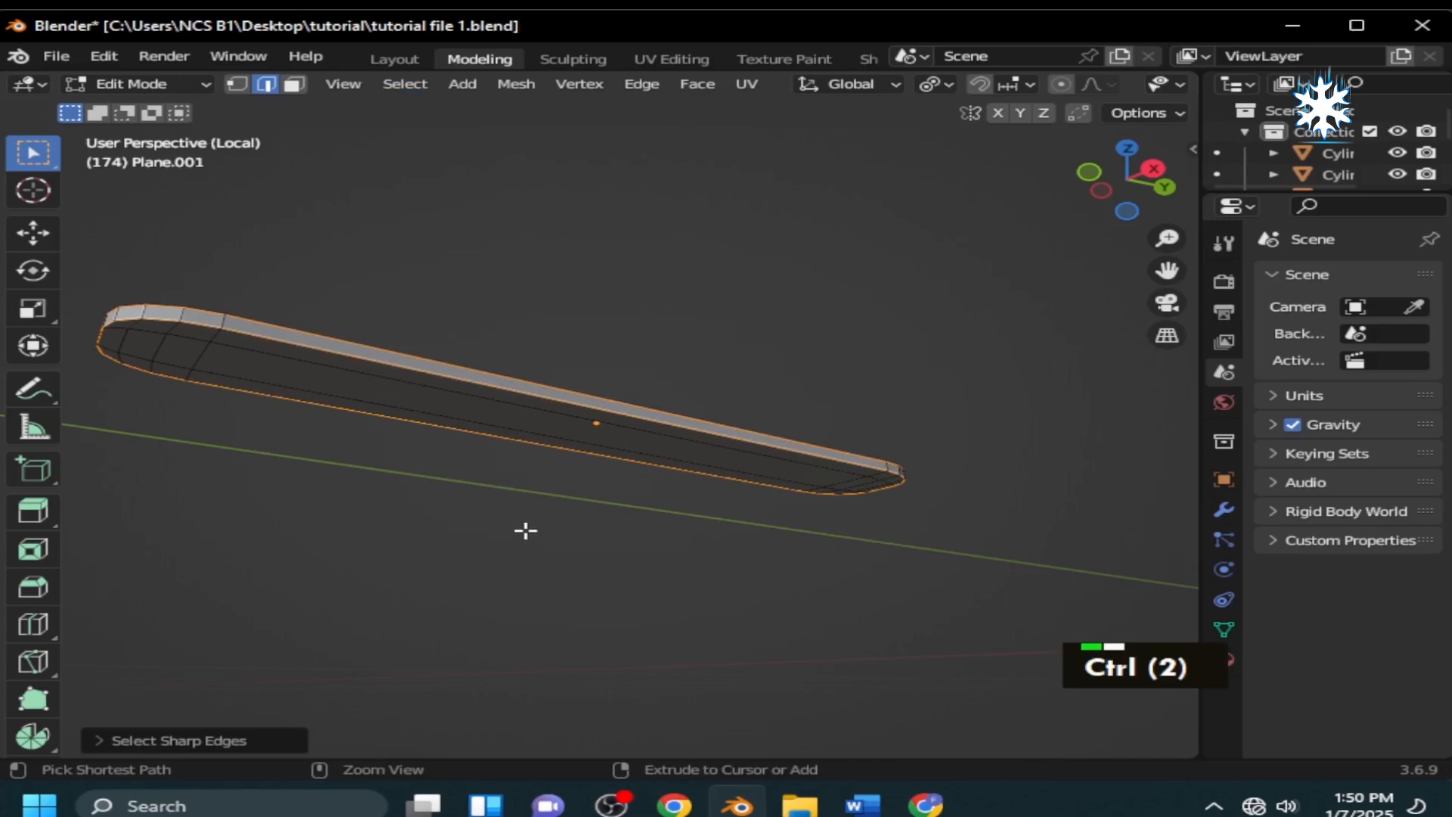
key("ctrl+b")
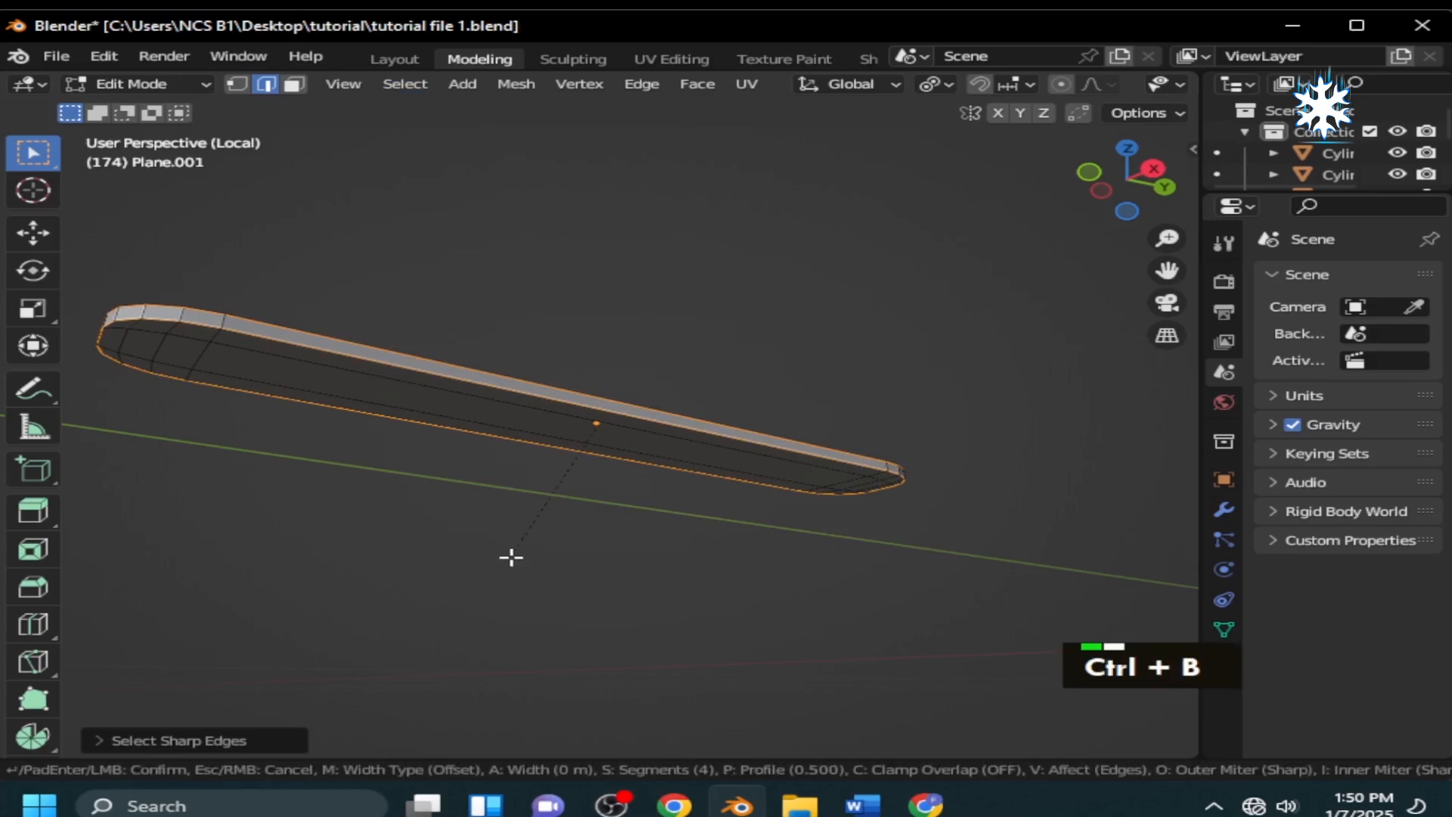
left_click(509, 563)
scroll(405, 405, "up", 3)
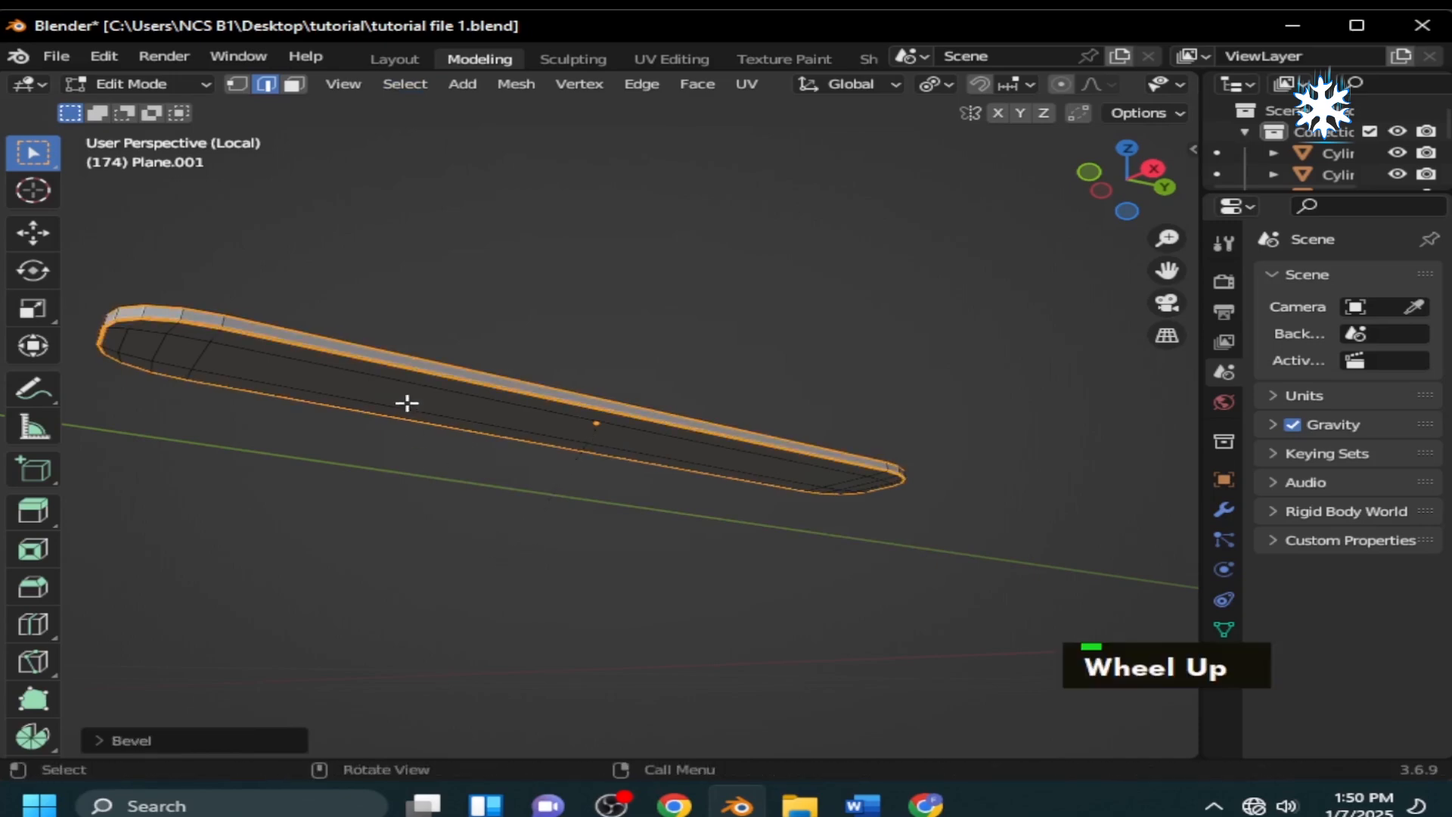
Return to Object Mode with the full model displayed and shade the rounded plate smooth using Auto Smooth at 30°.
key("Tab")
key("slash")
right_click(501, 388)
left_click(501, 387)
middle_click_drag(501, 388, 540, 528)
scroll(411, 498, "down", 1)
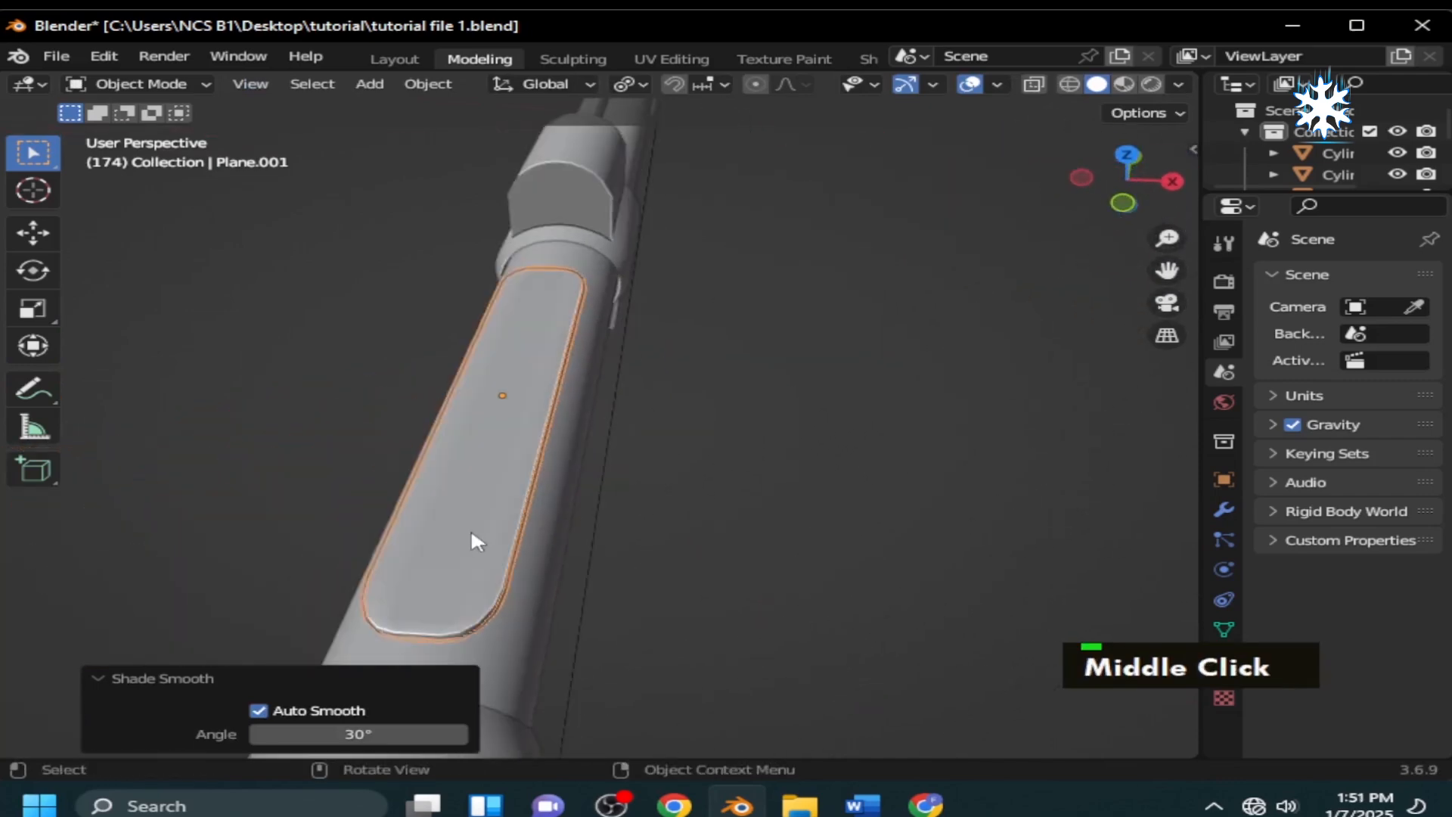
Scale the rounded plate to about 0.73 along X and subtract it from the tube with a Boolean difference.
key("s")
key("x")
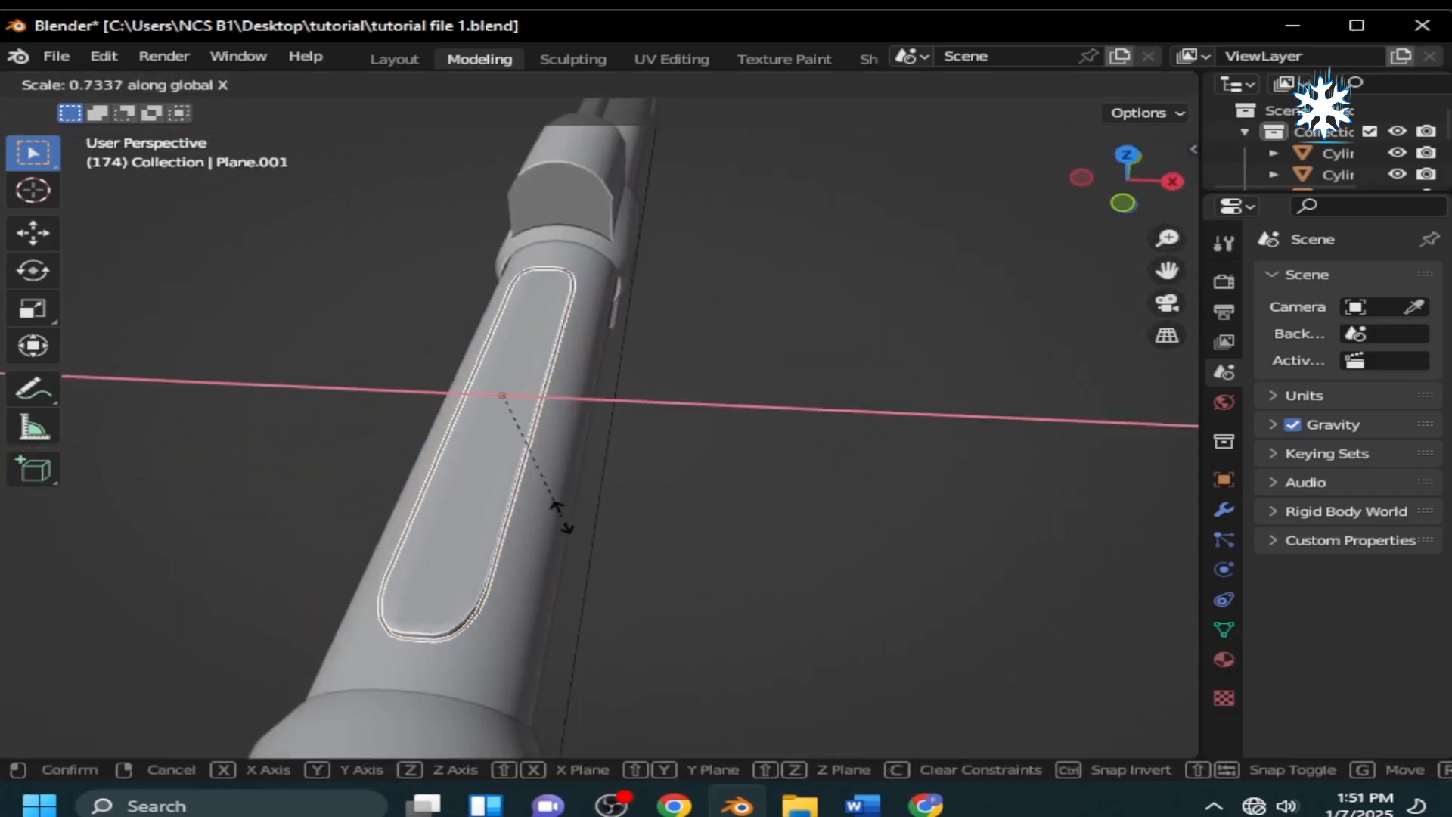
left_click(780, 304, "shift")
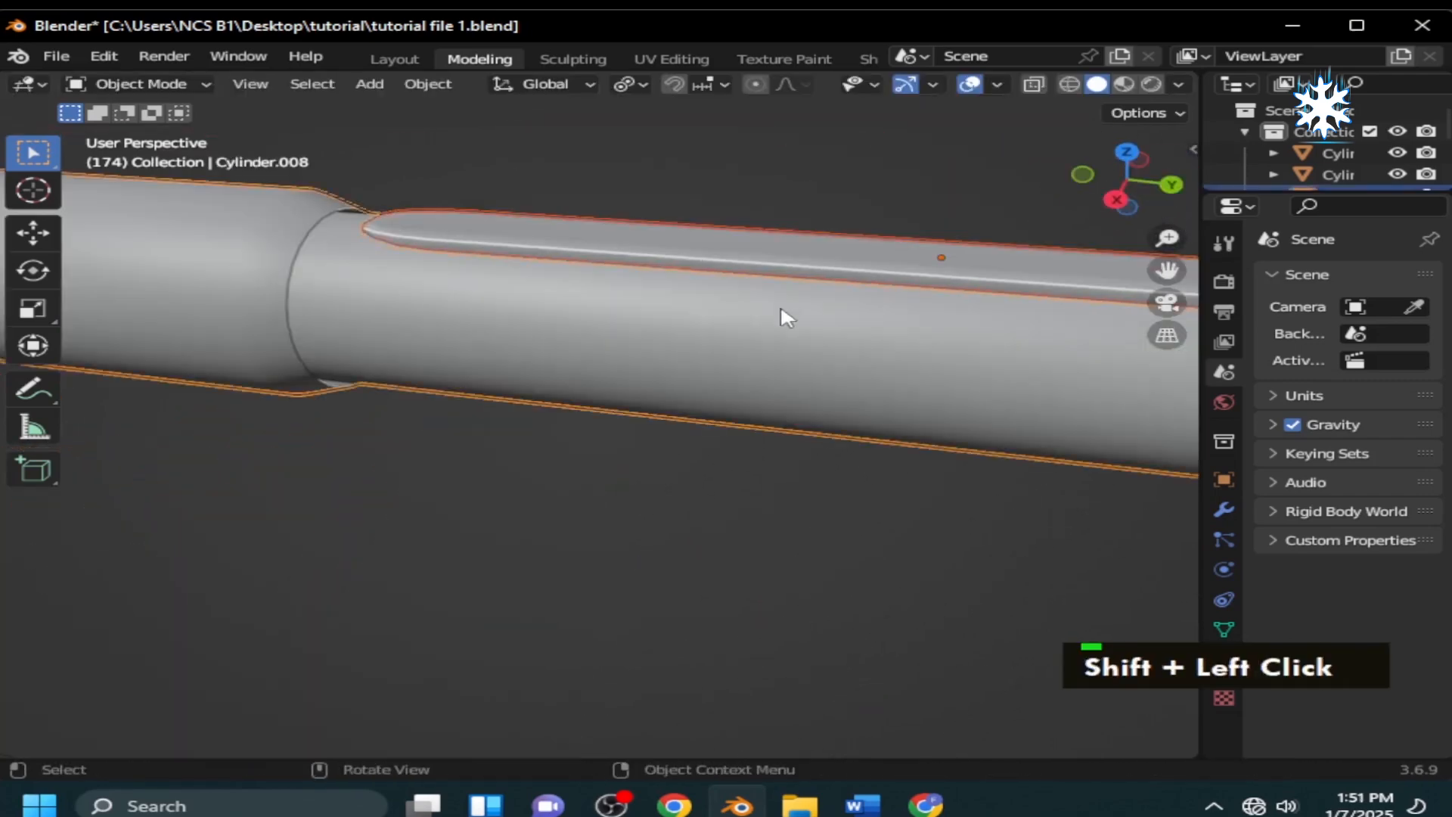
key("ctrl+minus")
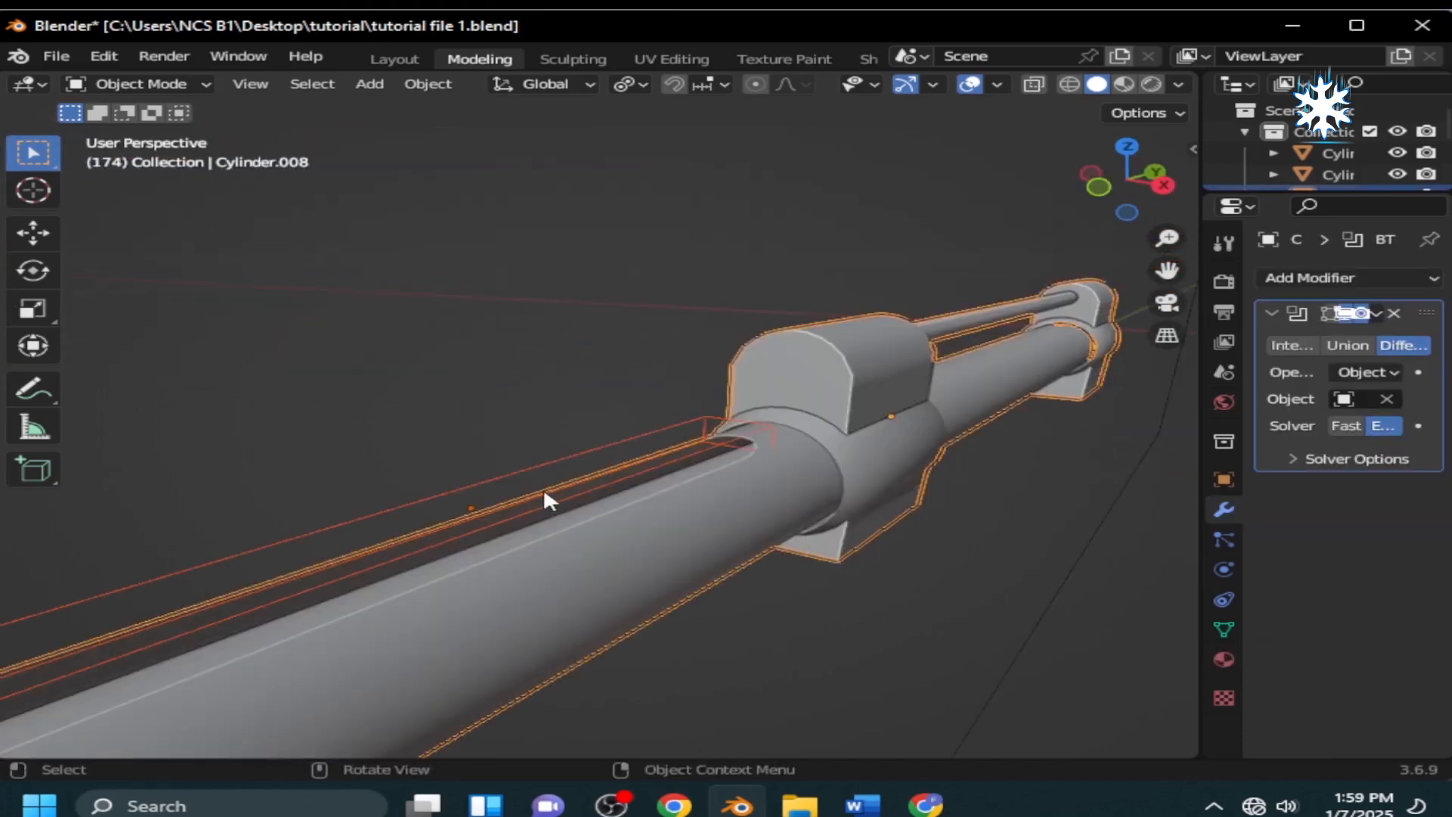
Raise the rounded plate cutter about 0.0024 m along Z to make its slot shallower.
left_click(548, 501)
key("g")
key("z")
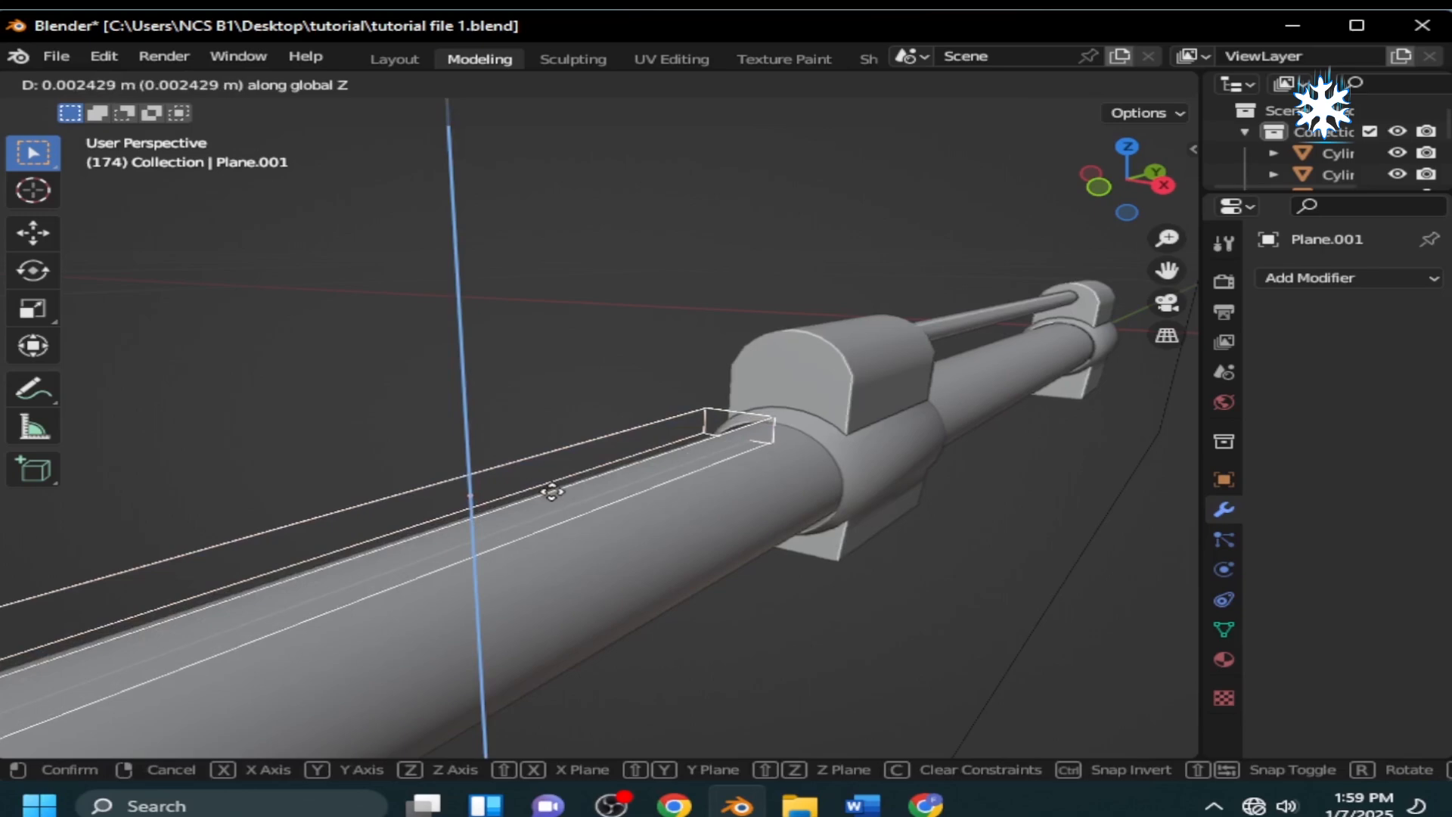
left_click(554, 493)
middle_click_drag(601, 529, 688, 507)
From the front view, duplicate the plate cutter and rotate the copy 90° about Y around the 3D cursor.
left_click(525, 572)
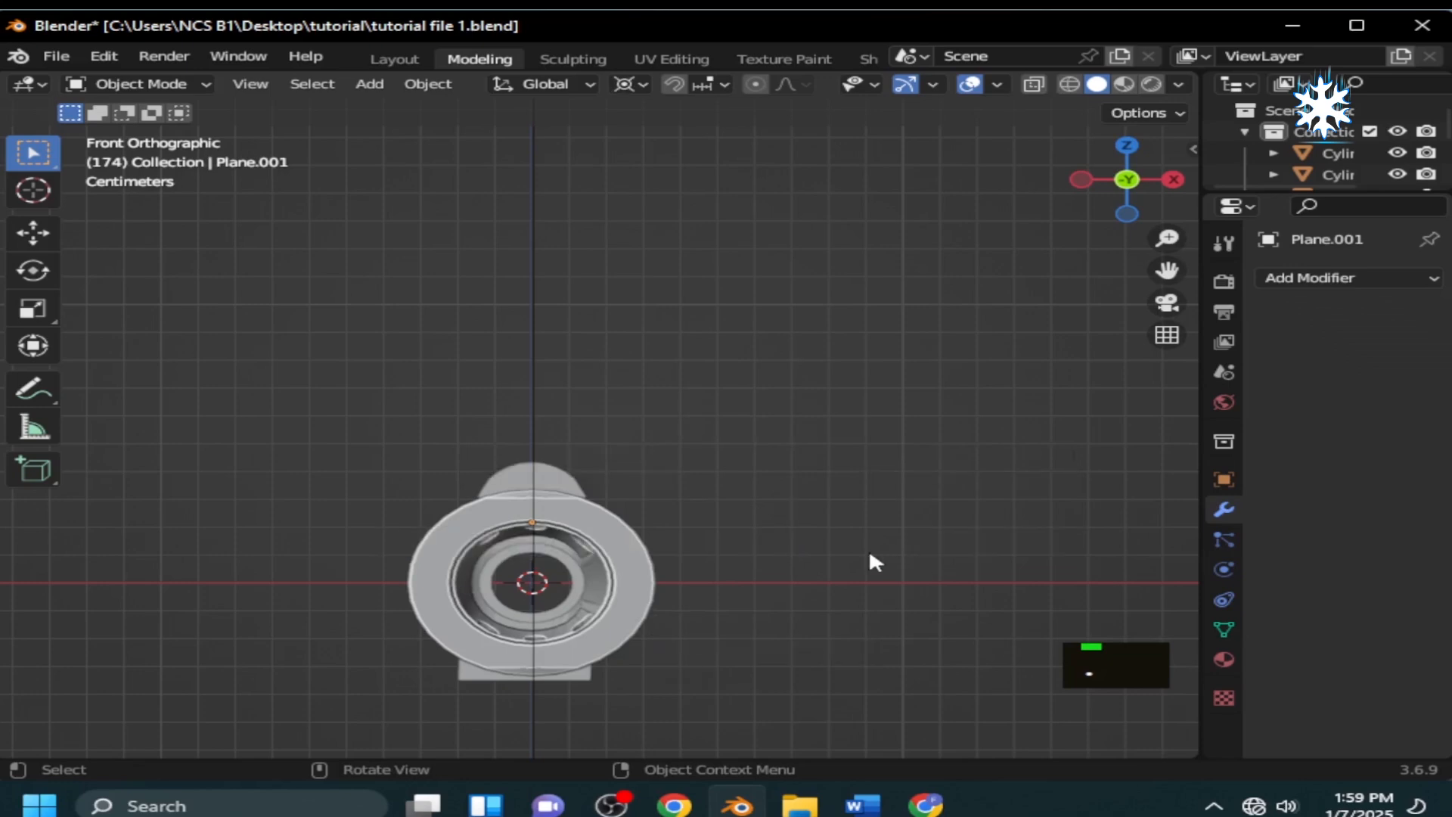
key("shift+d")
key("r")
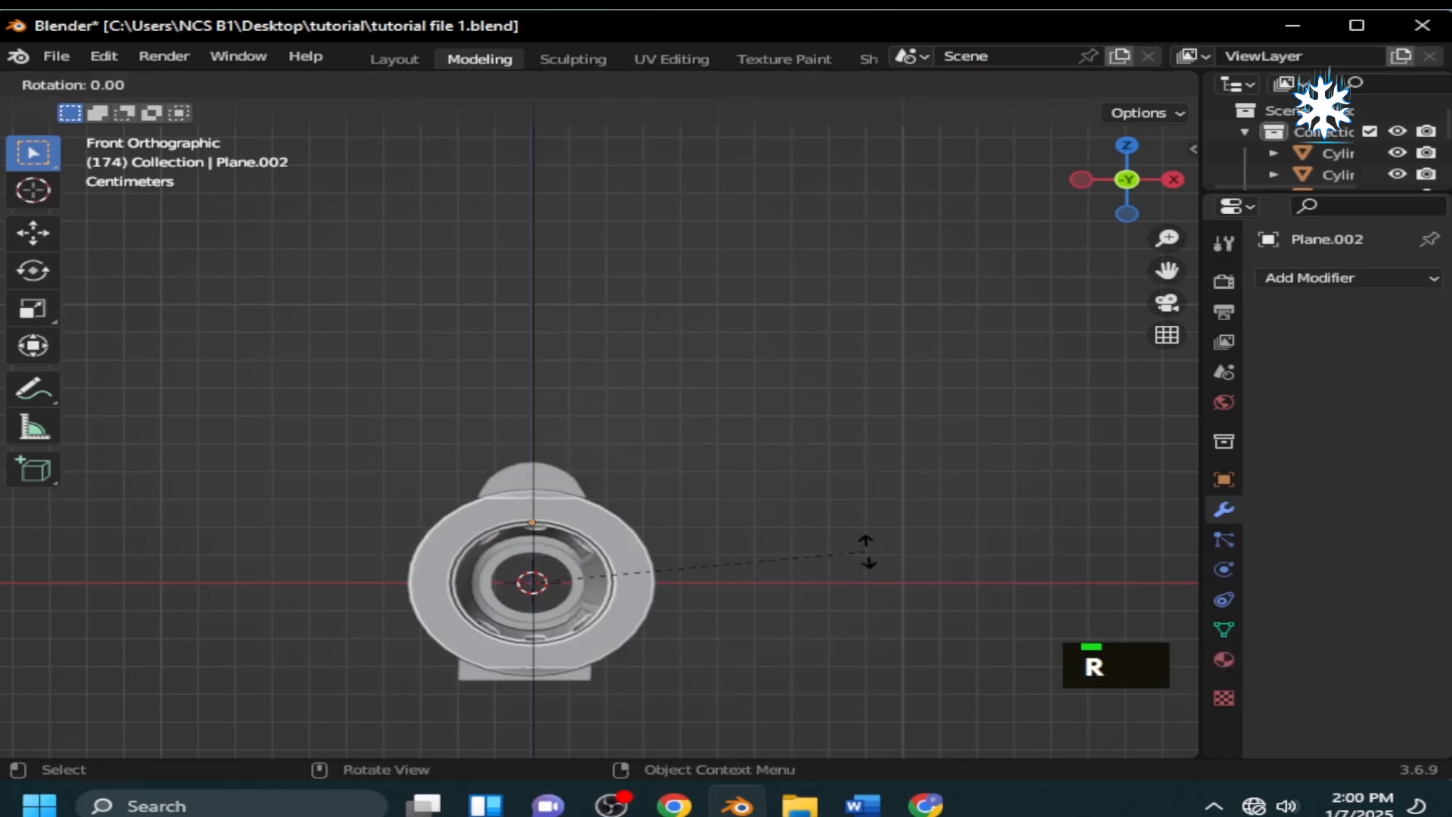
key("y")
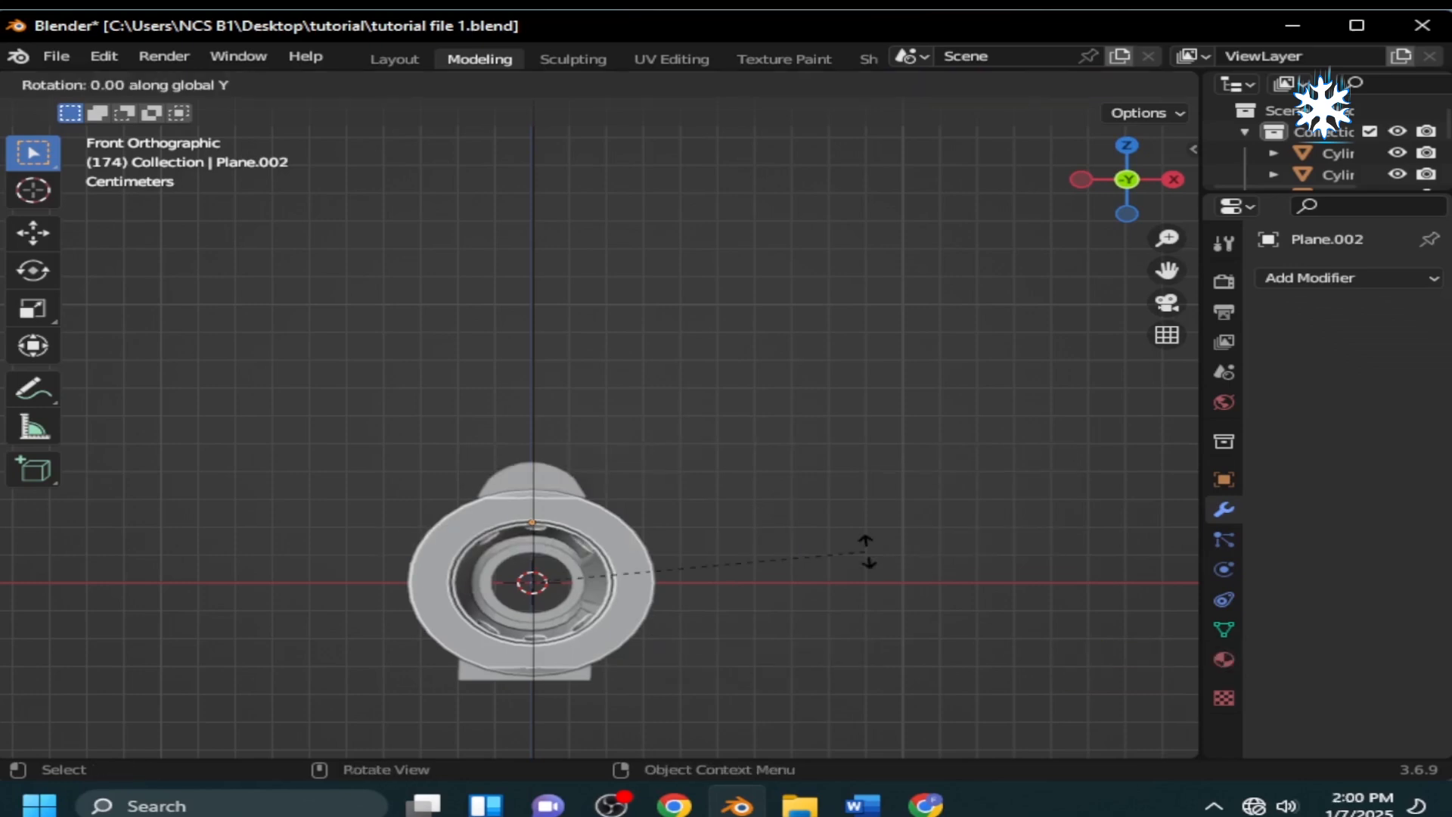
key("9")
key("Return")
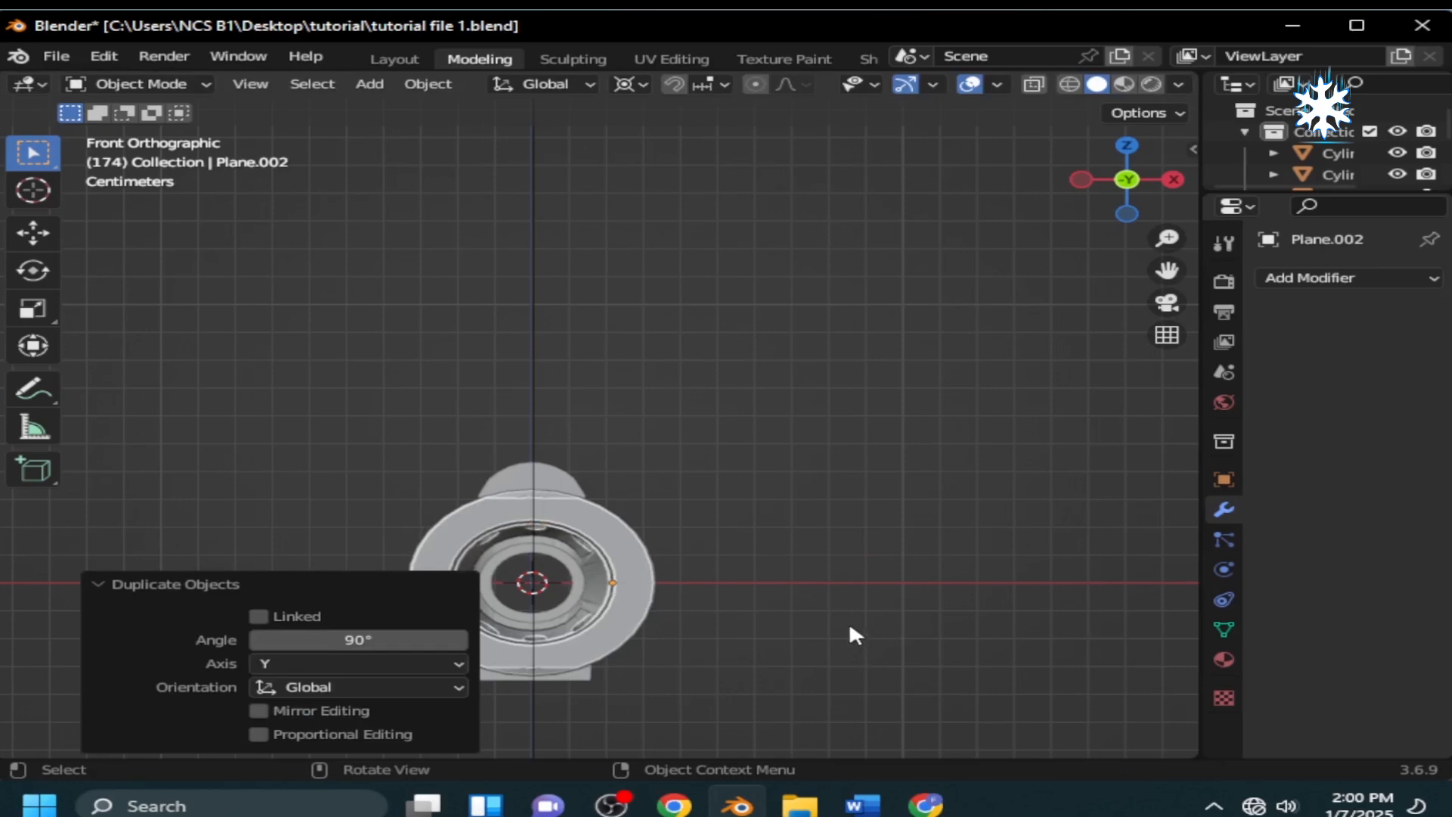
Subtract the 90° cutter copy from the tube with a Boolean difference using the Fast solver.
middle_click_drag(850, 633, 658, 614)
left_click(657, 616, "shift")
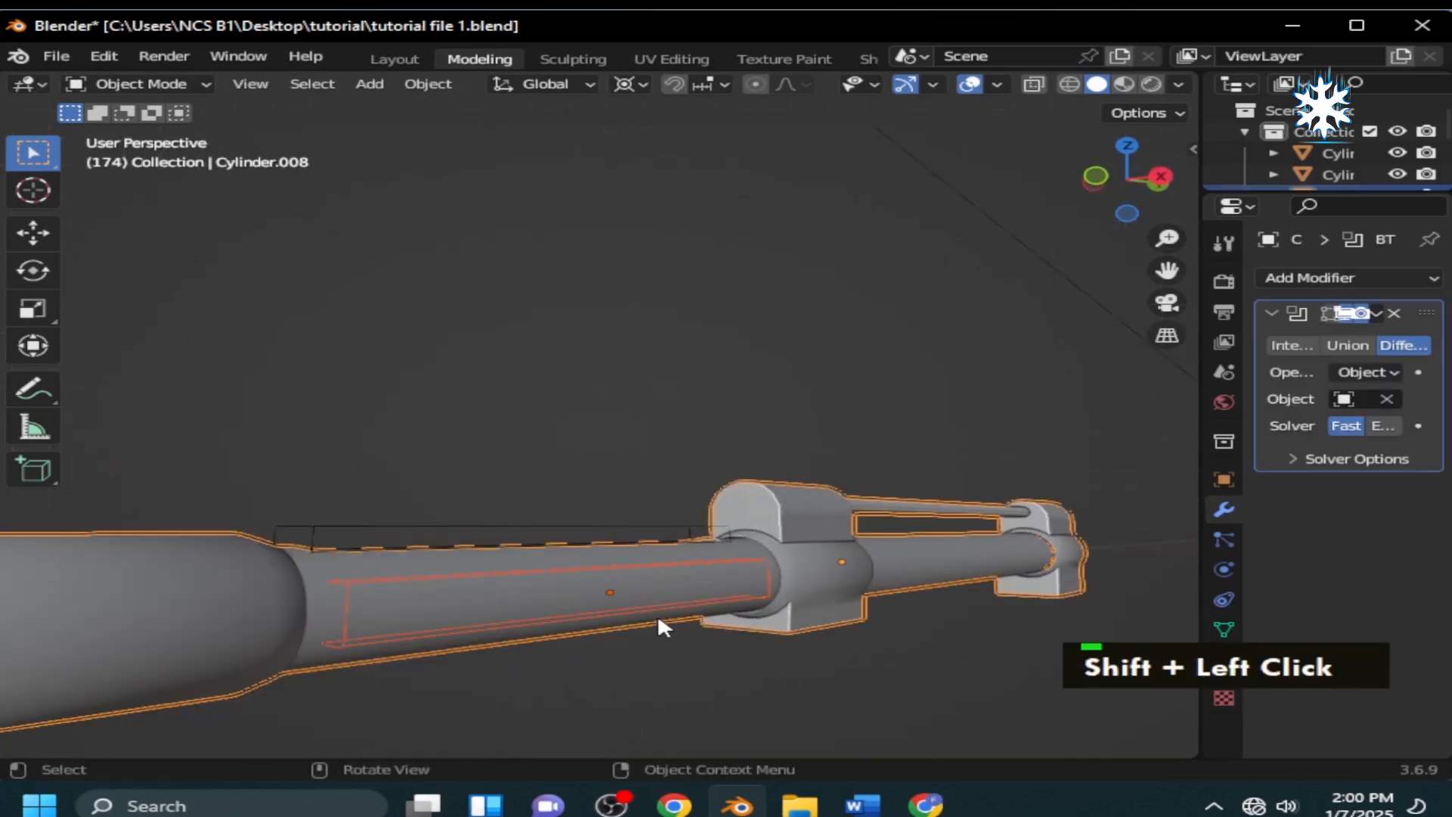
key("ctrl+minus")
middle_click_drag(666, 637, 659, 476)
left_click(1347, 599)
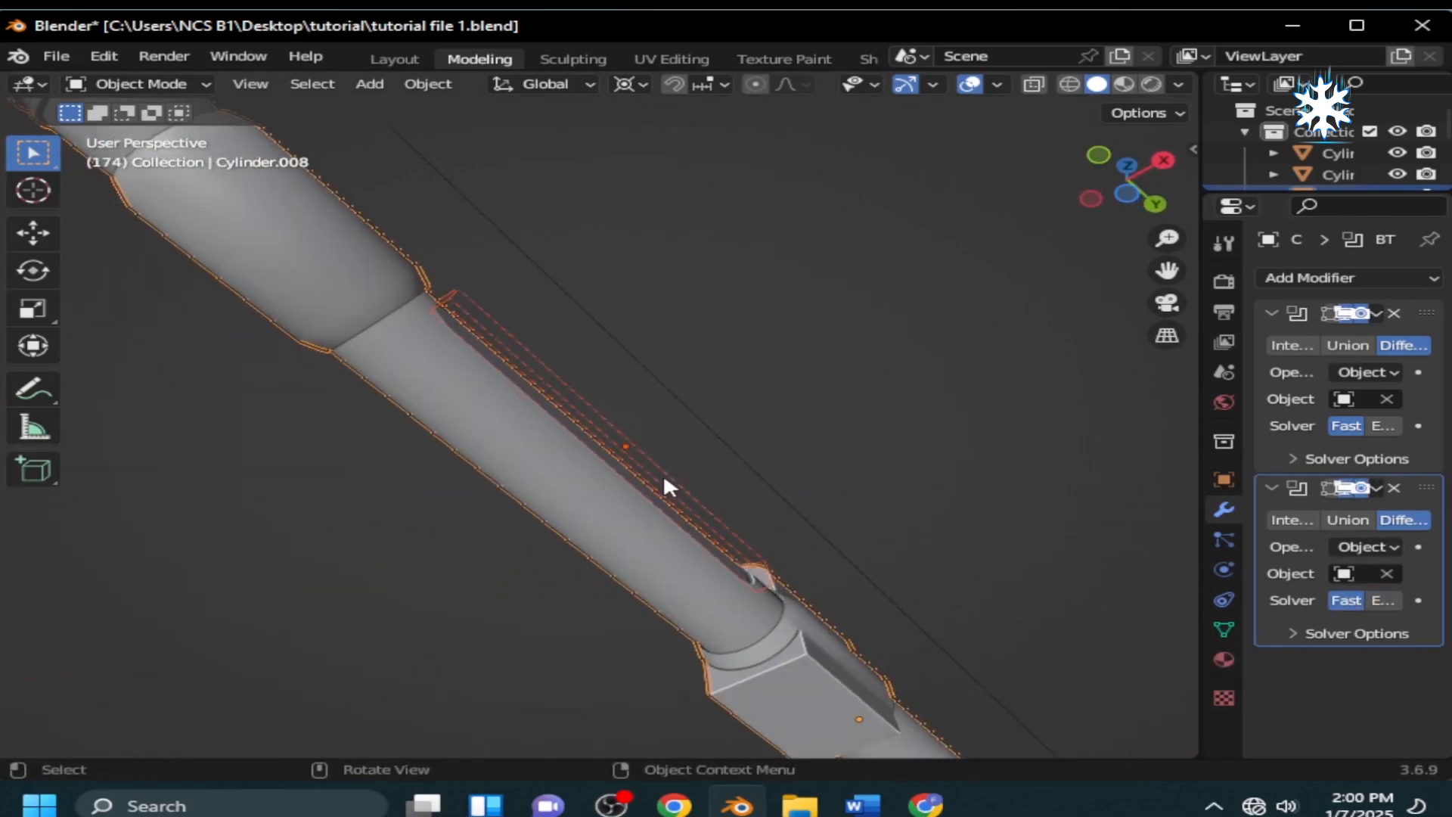
Duplicate the side cutter in front view and rotate the copy 180° about Y to the tube's opposite side.
left_click(664, 479)
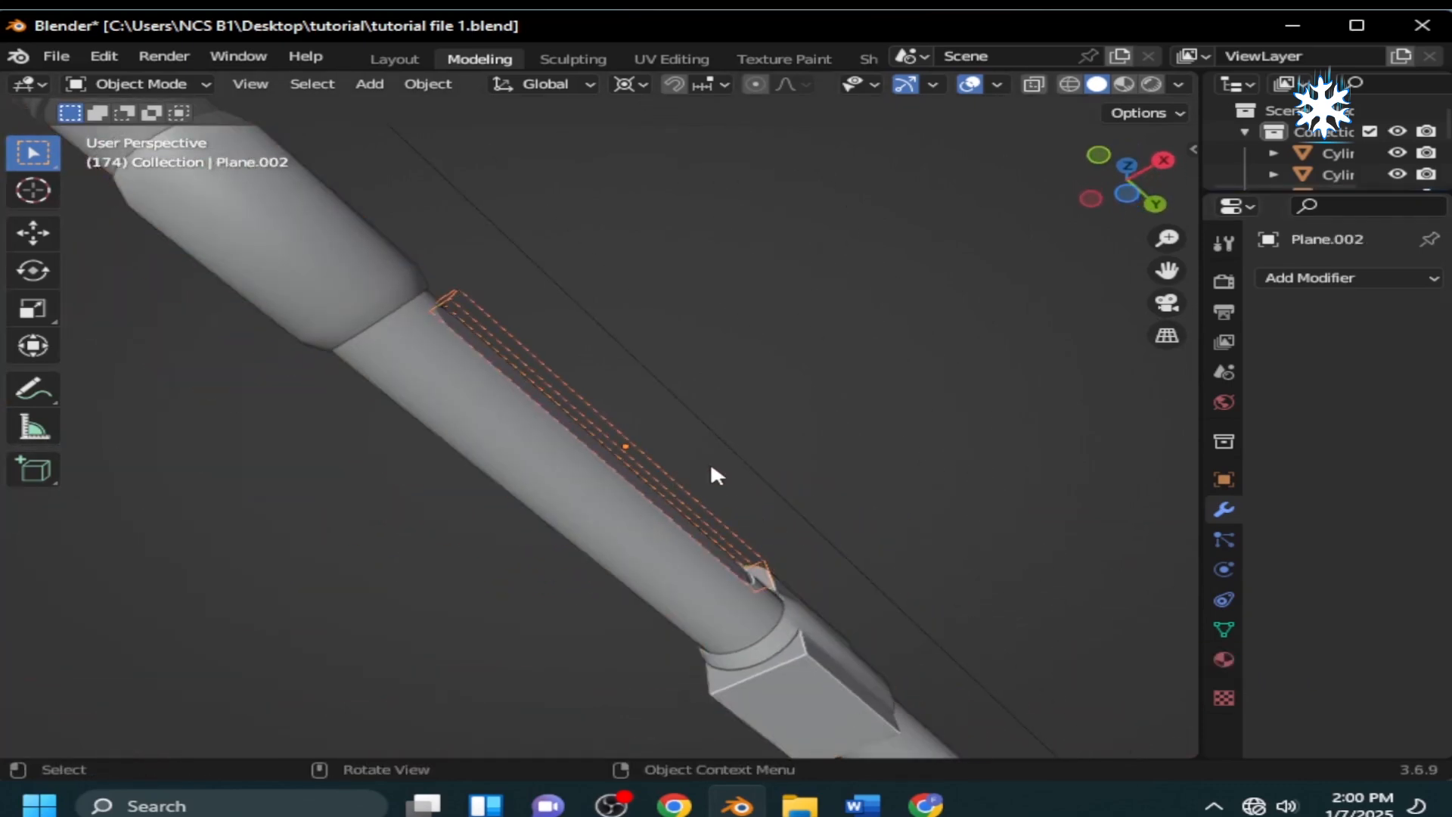
key("1")
key("shift+d")
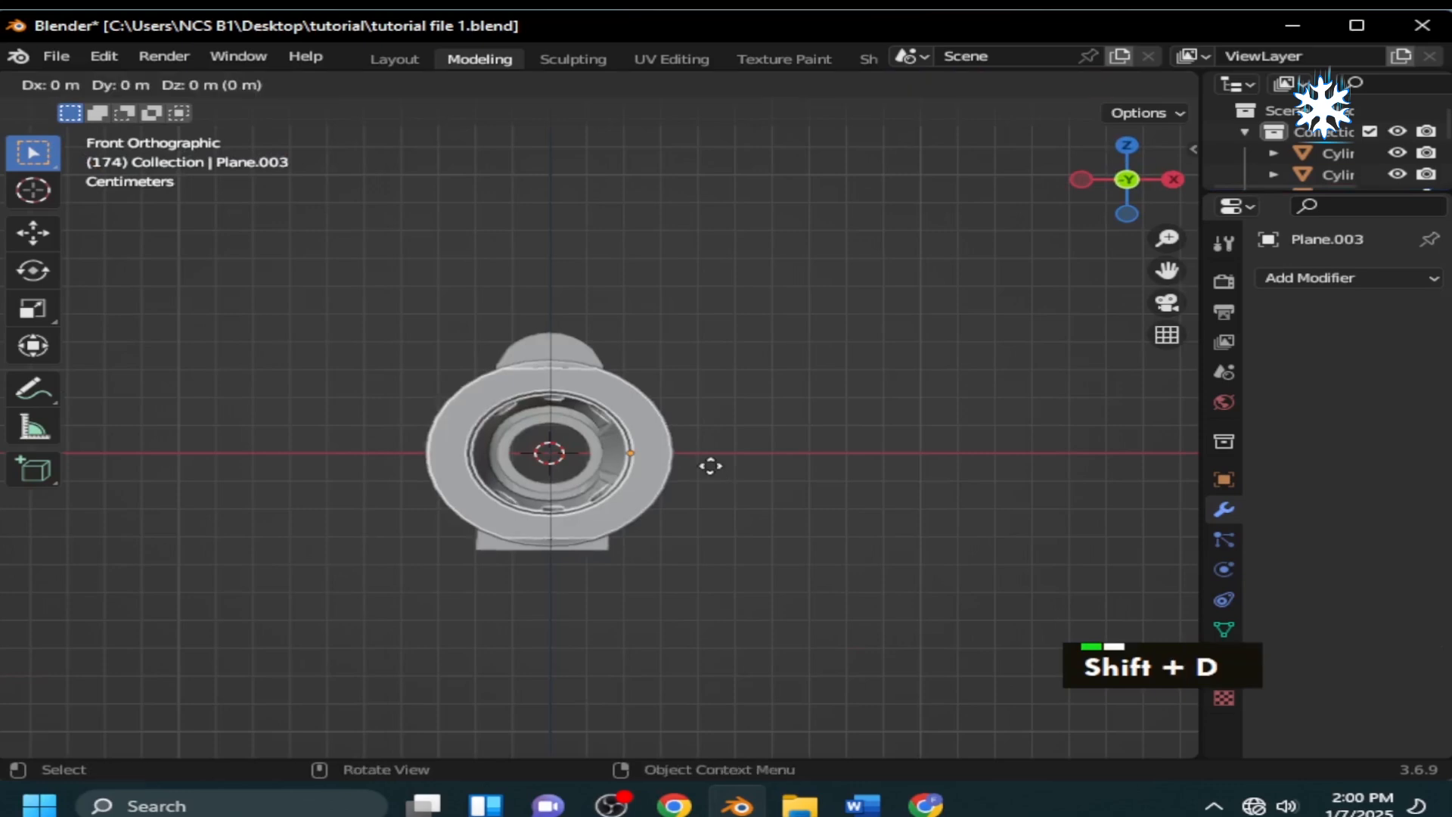
key("r")
key("y")
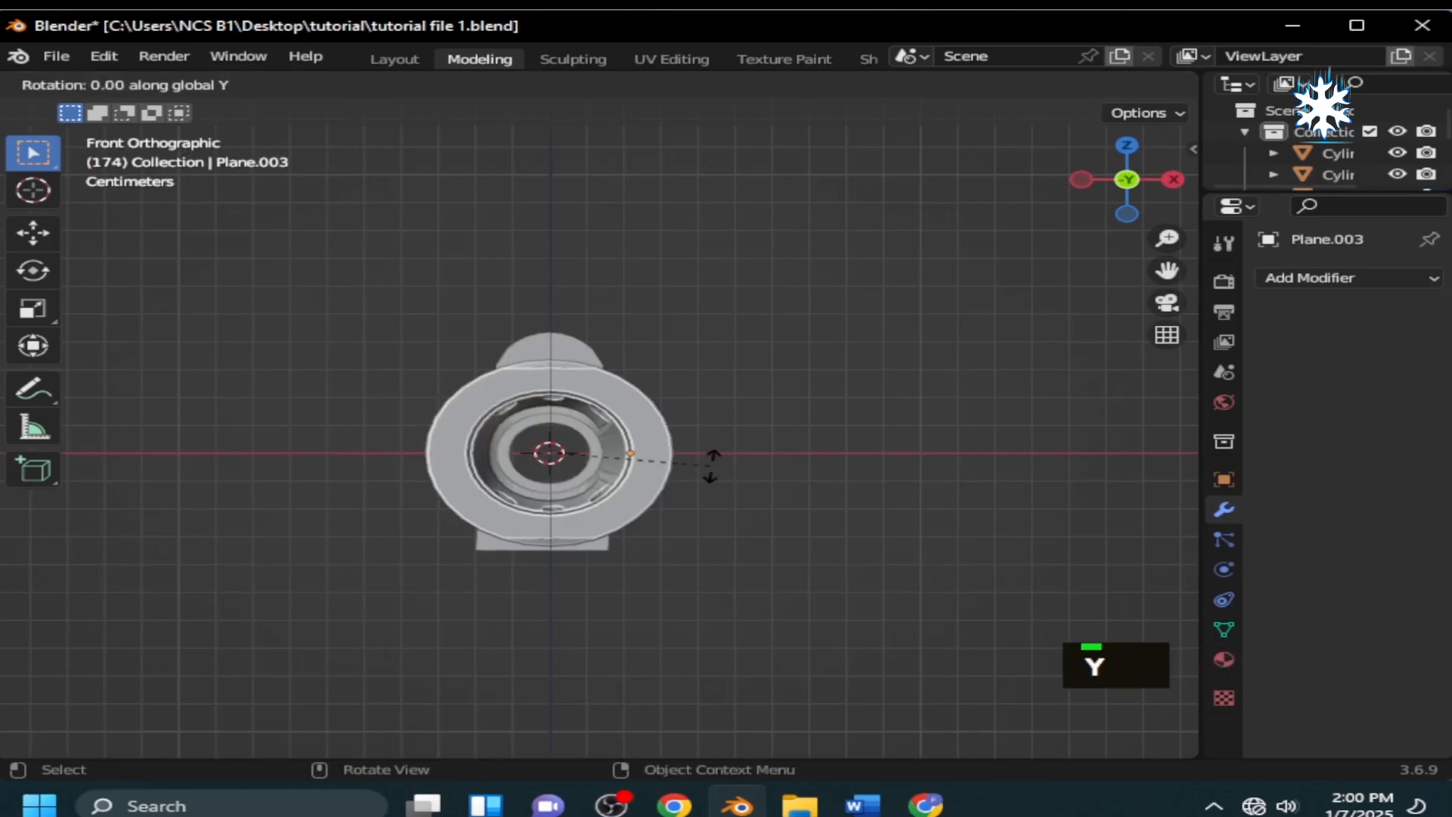
left_click(711, 465)
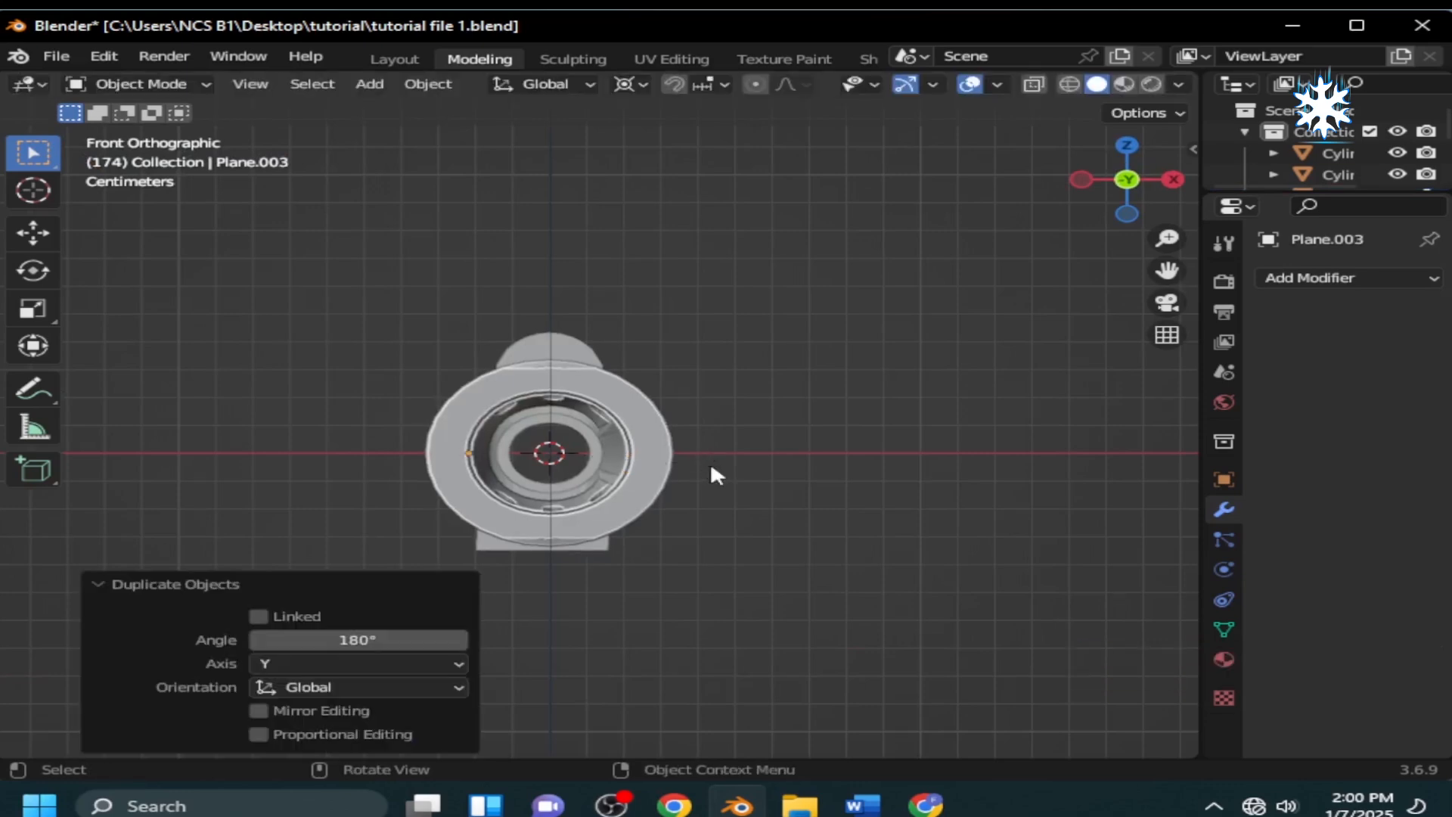
Subtract the opposite-side cutter from the tube with a Boolean difference and set its solver to Fast.
middle_click_drag(295, 518, 506, 492)
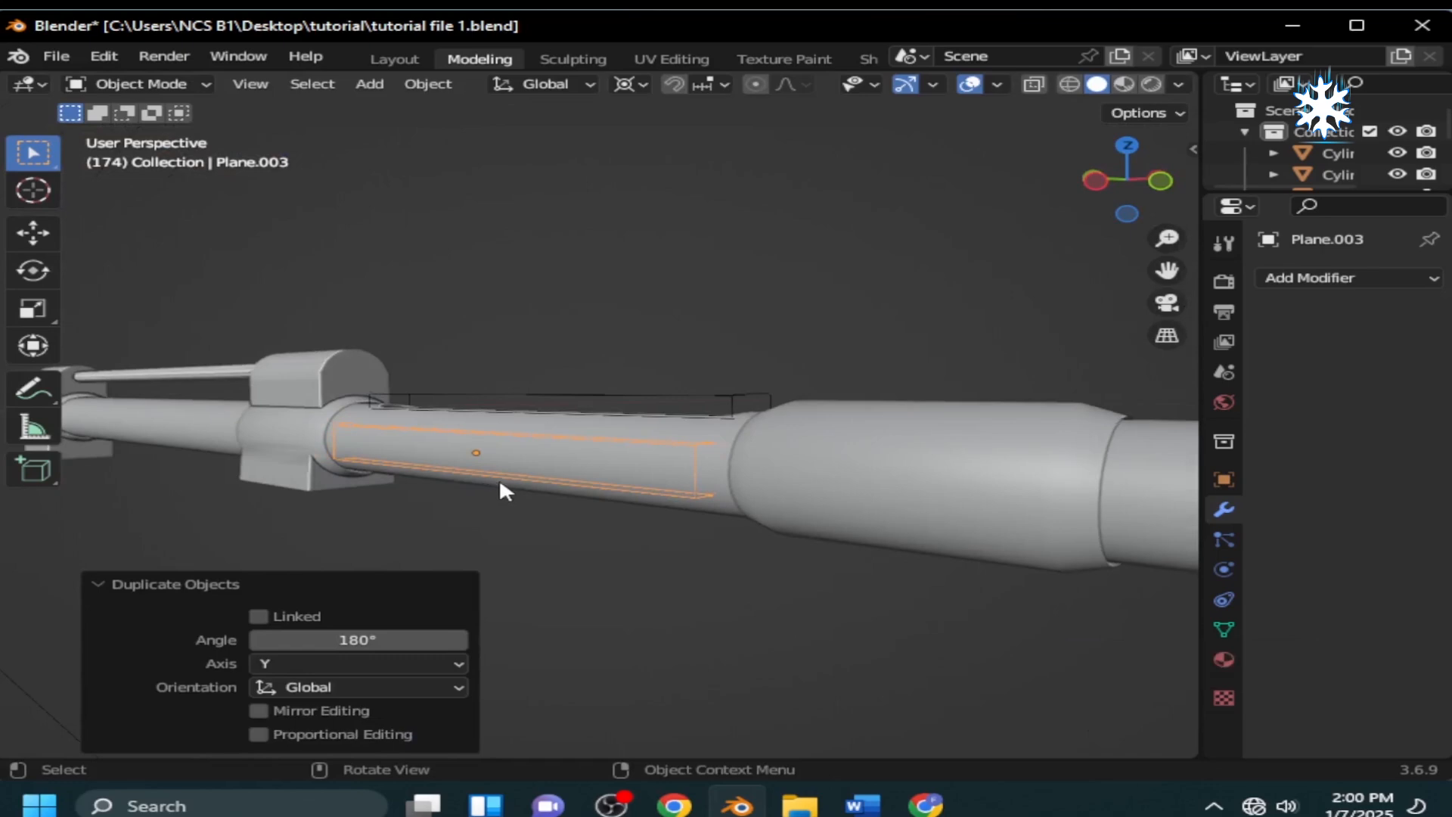
left_click(519, 476, "shift")
left_click(539, 478, "shift")
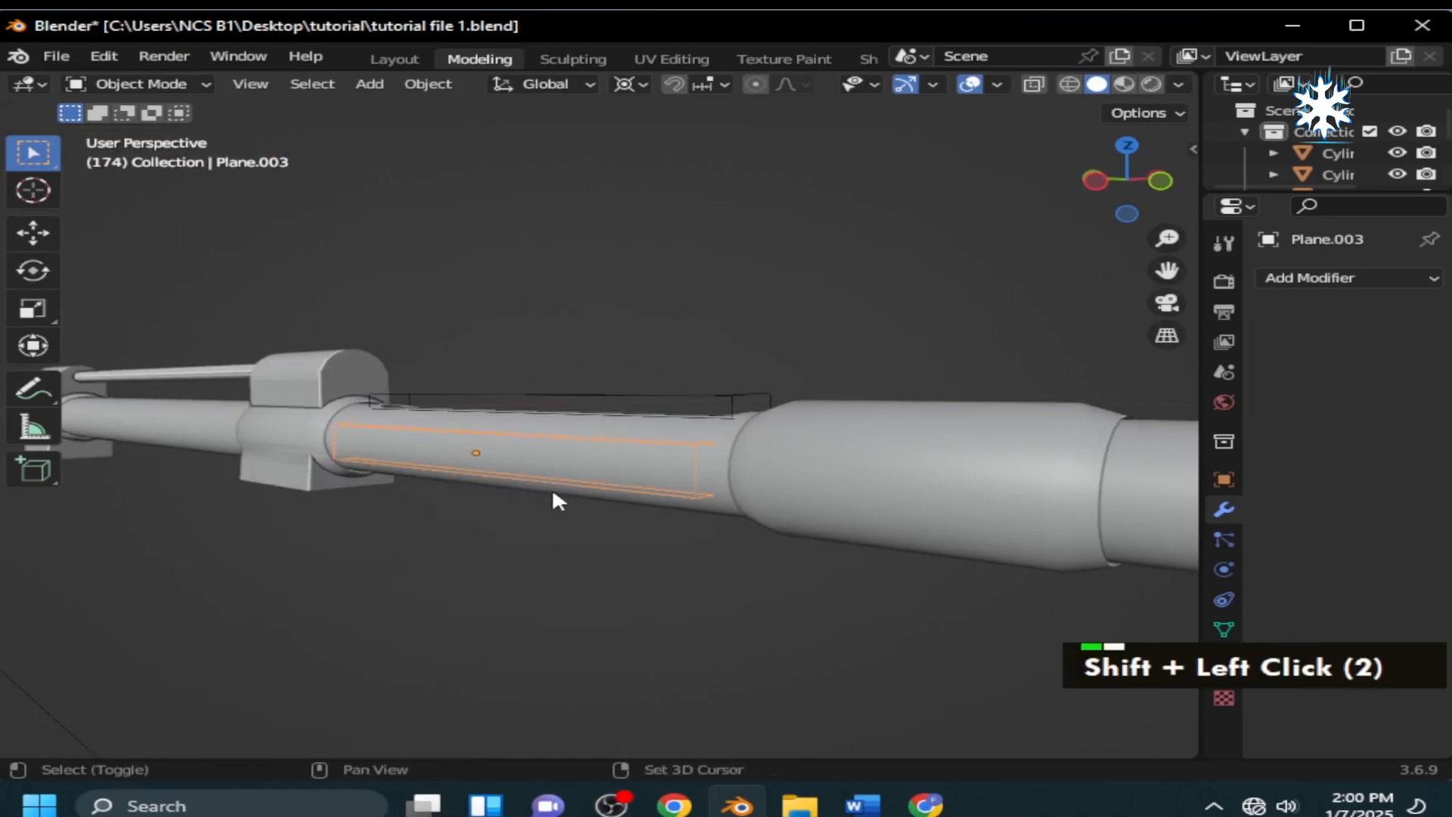
left_click(559, 495, "shift")
key("ctrl+KP_Subtract")
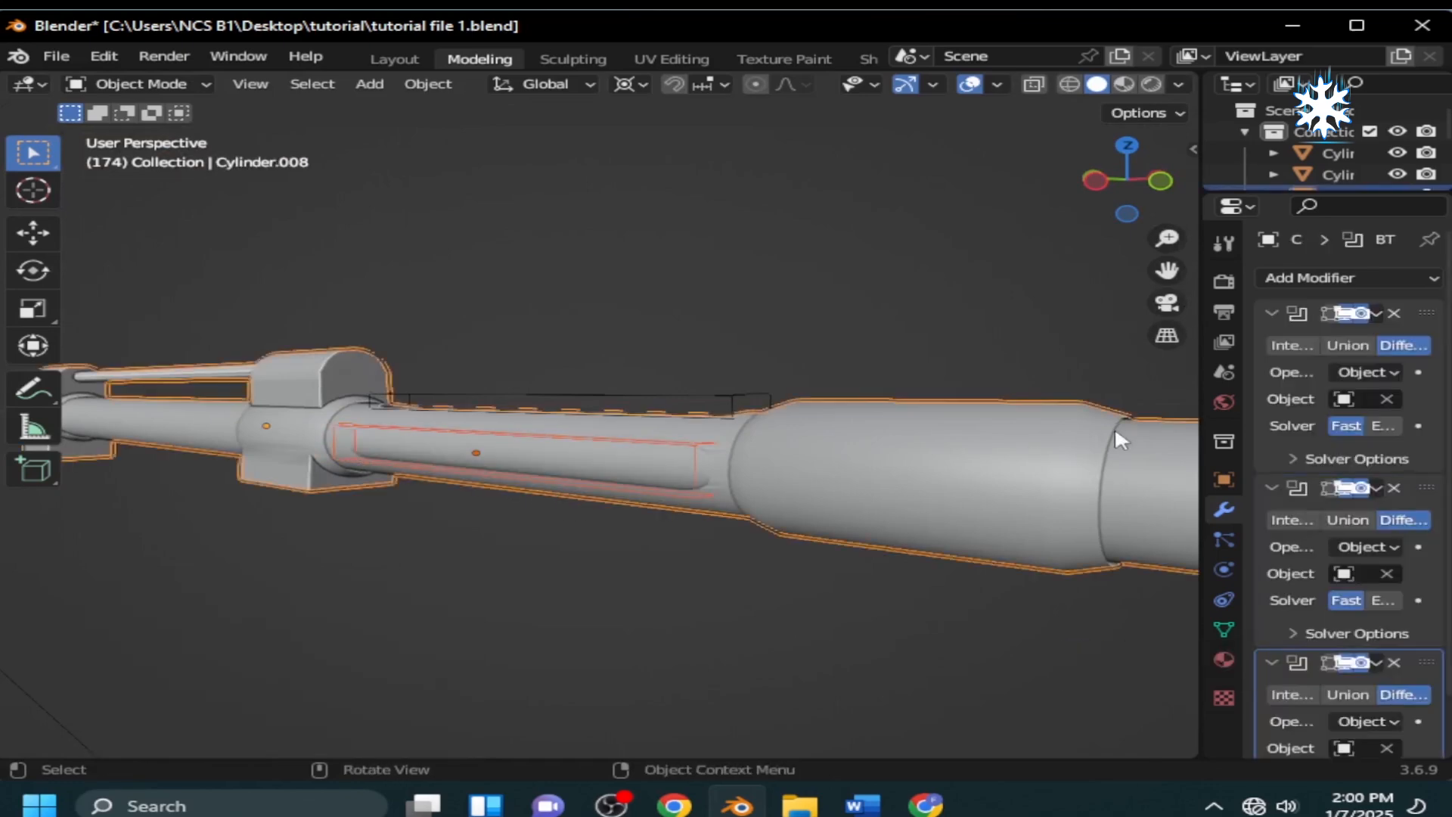
scroll(1353, 726, "down", 3)
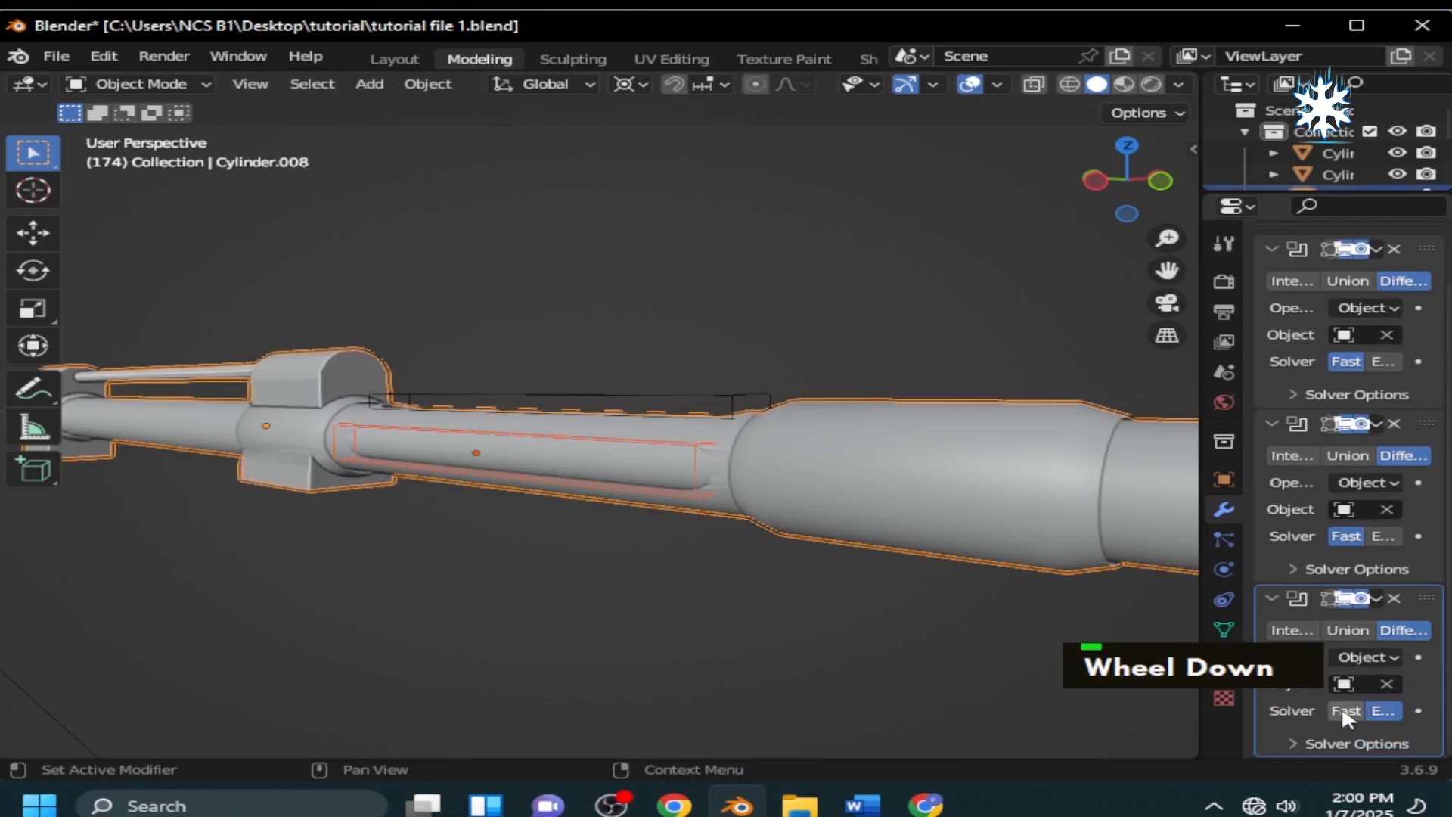
middle_click_drag(621, 608, 713, 348)
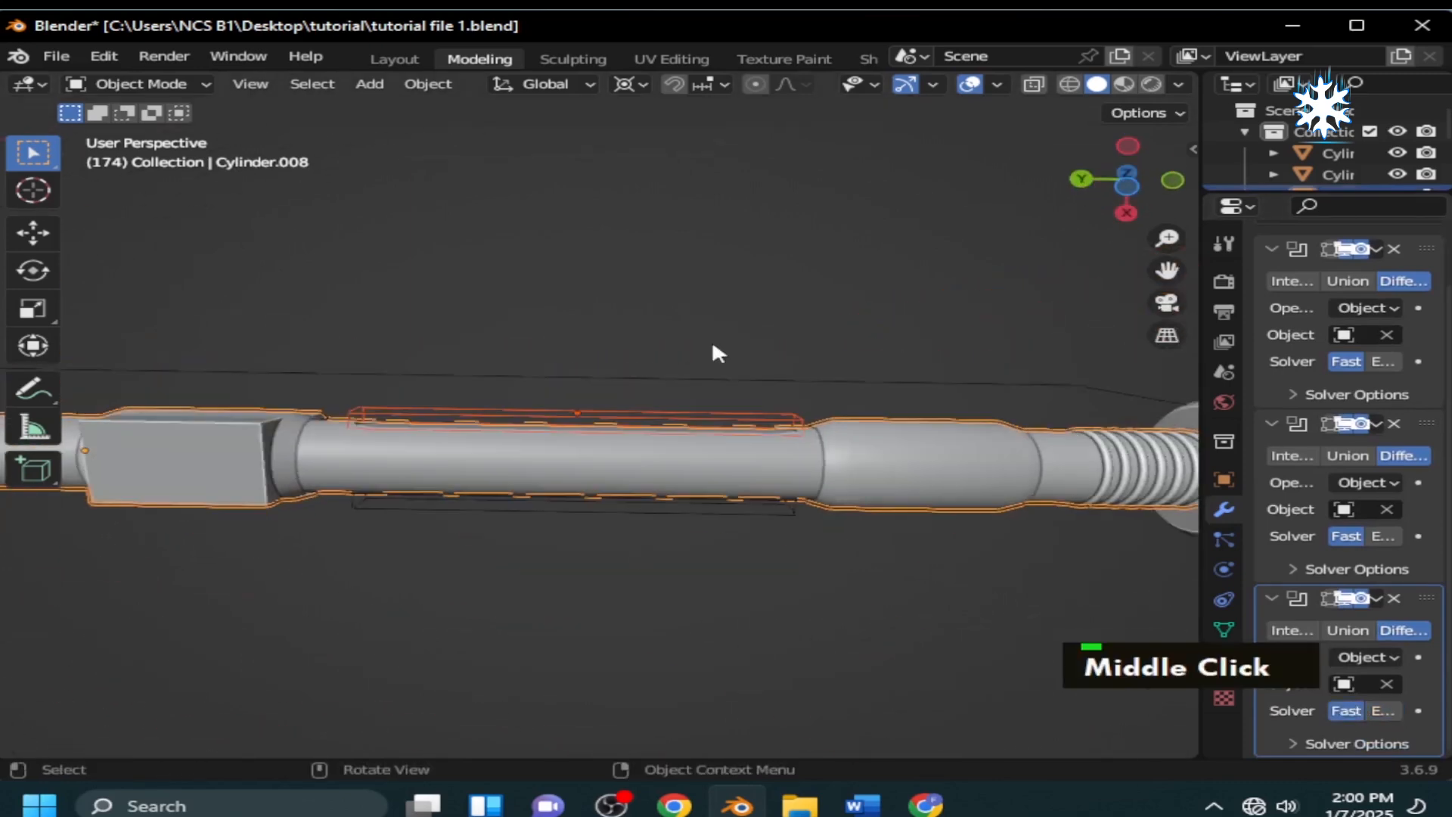
Duplicate the opposite-side cutter and rotate the copy -90° about Y onto the tube's underside.
left_click(647, 416)
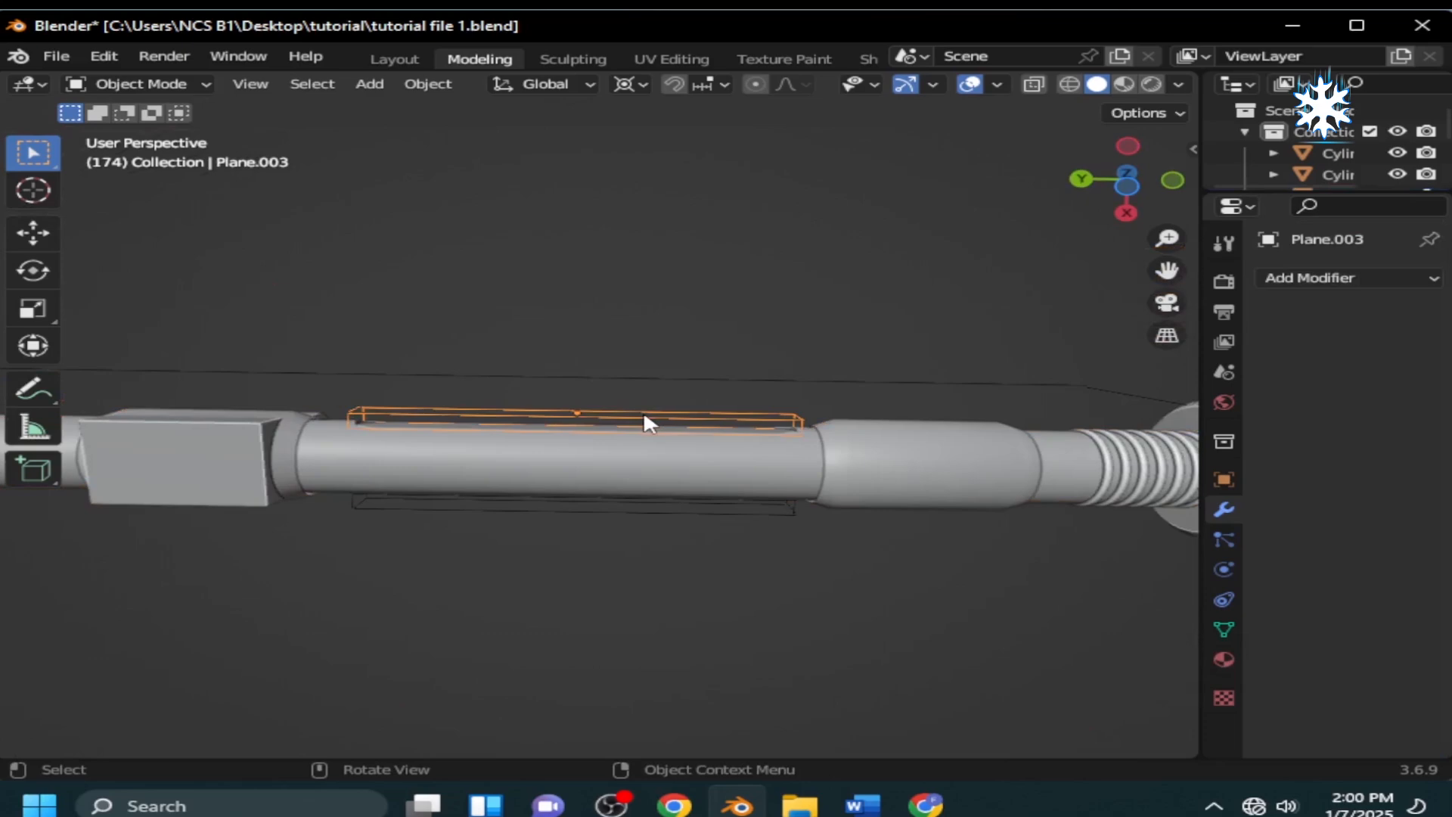
key("shift+d")
type("ry-90")
key("Return")
middle_click_drag(643, 410, 606, 399)
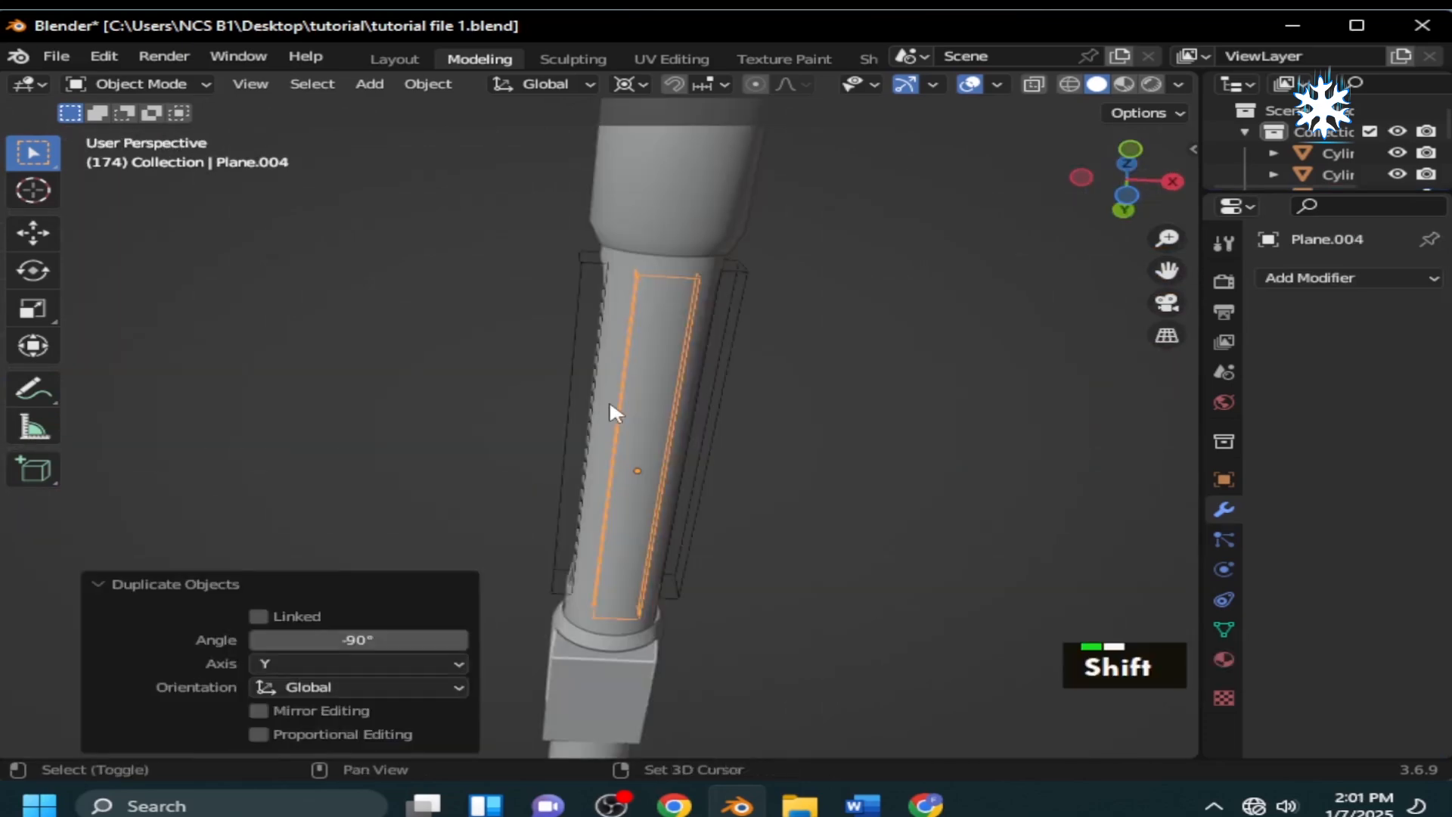
Subtract the underside cutter from the tube with a Boolean difference and move all four plate cutters to a collection.
left_click(609, 400, "shift")
key("ctrl+minus")
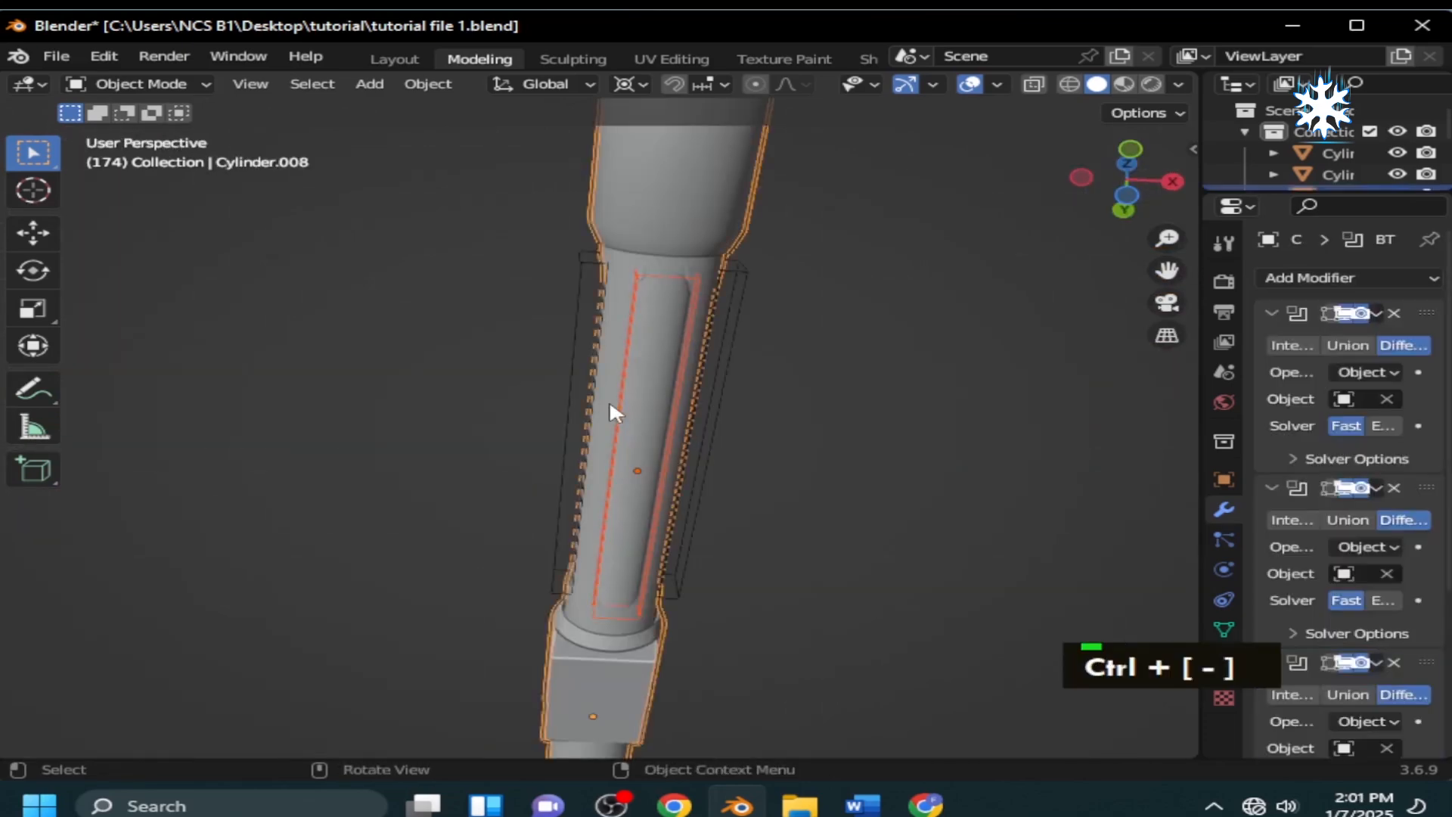
scroll(1363, 717, "down", 3)
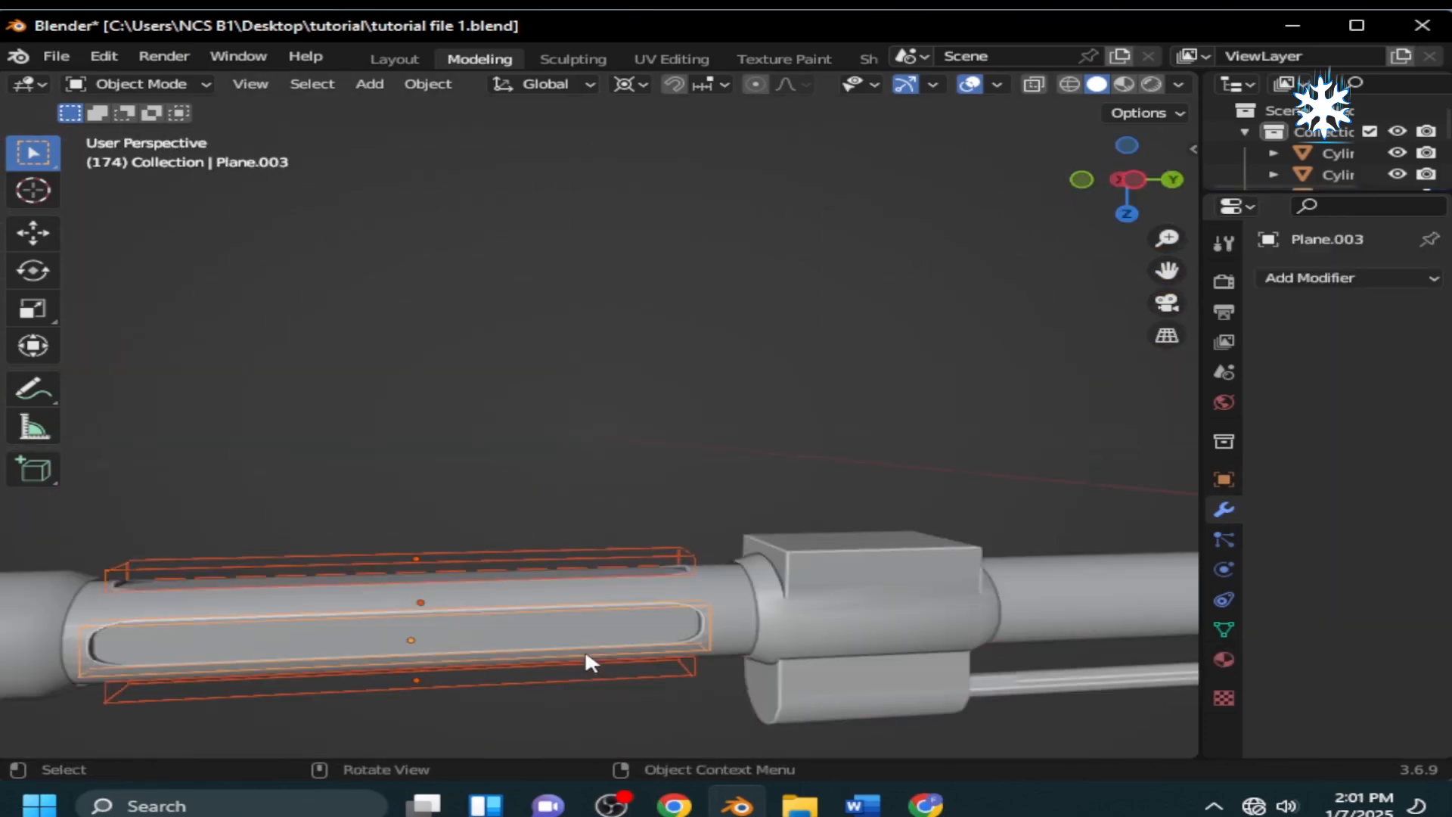
key("m")
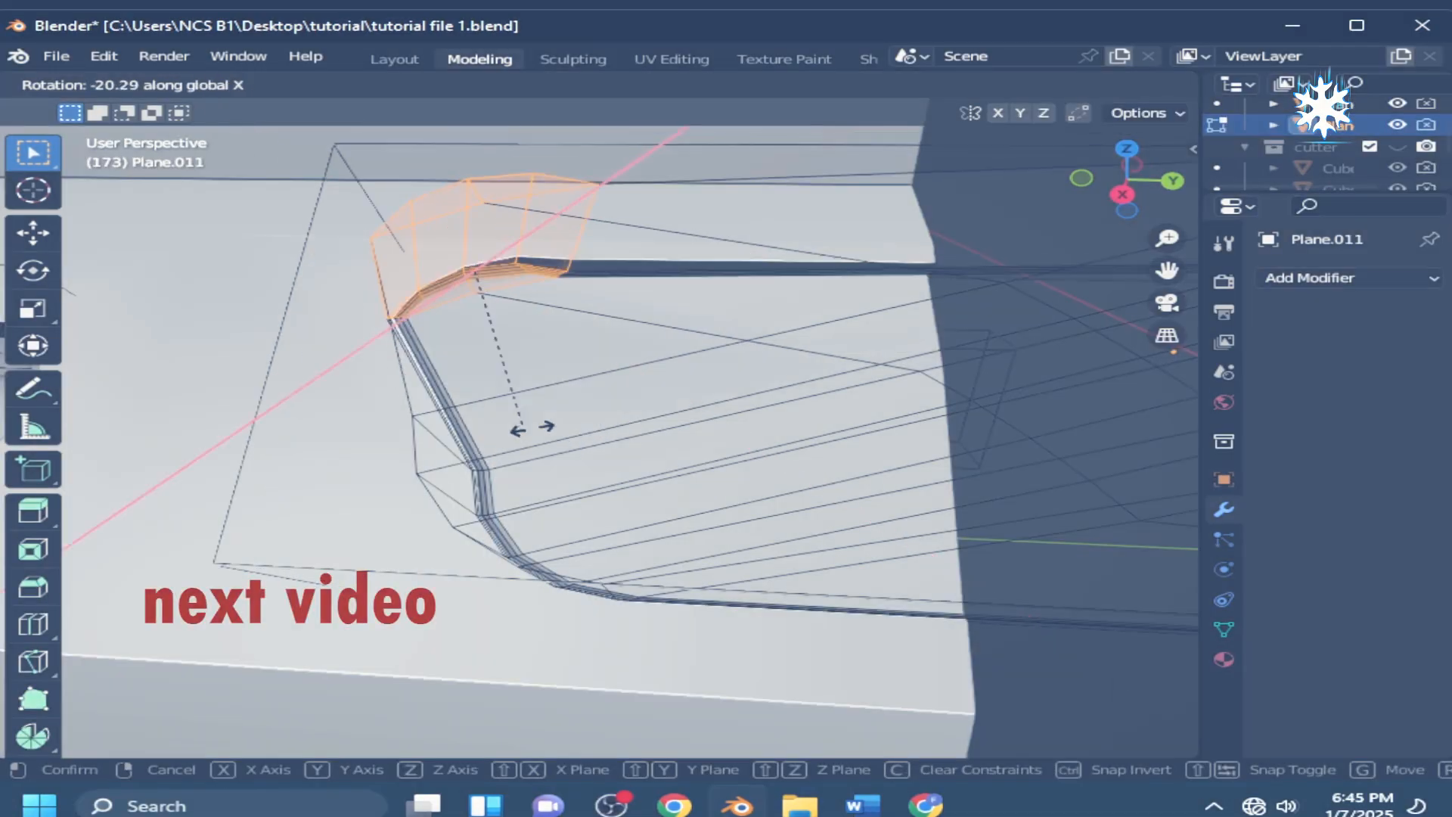
Rotate the selected rounded end of the handguard's side cutter about -20° around X and duplicate the cutter object.
left_click(532, 428)
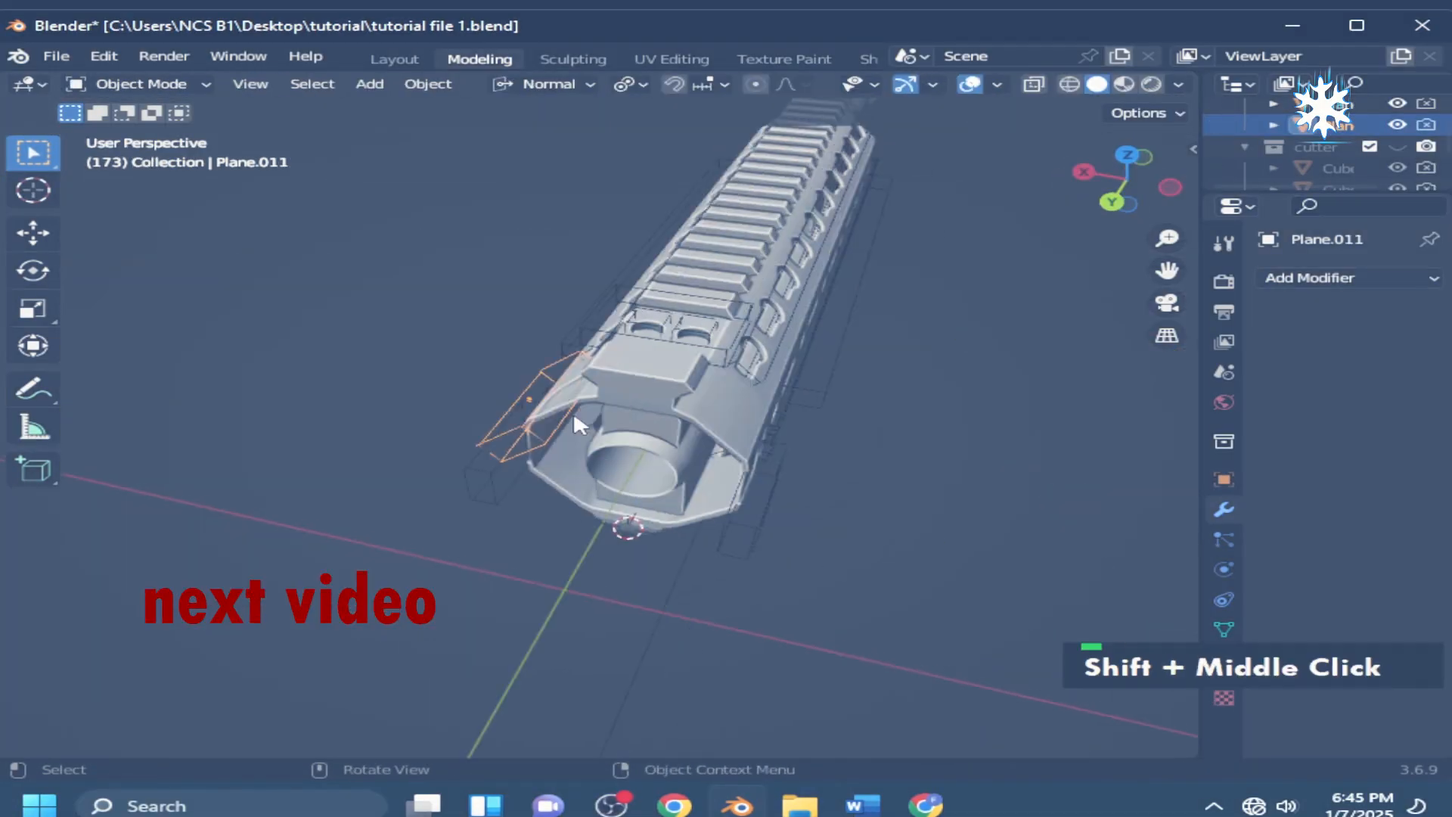
left_click(543, 407)
left_click(543, 407)
middle_click_drag(543, 407, 648, 431)
key("shift+d")
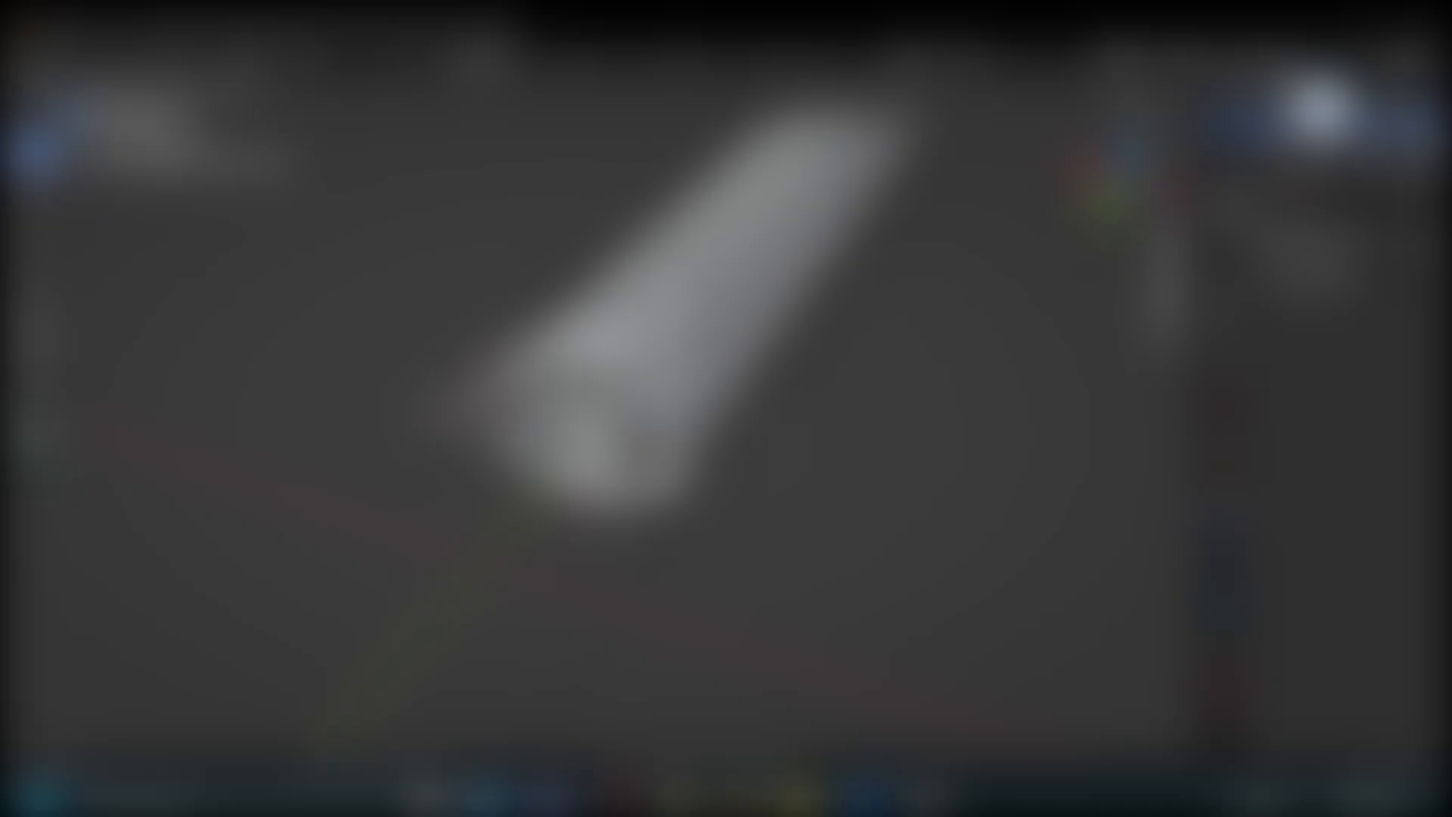